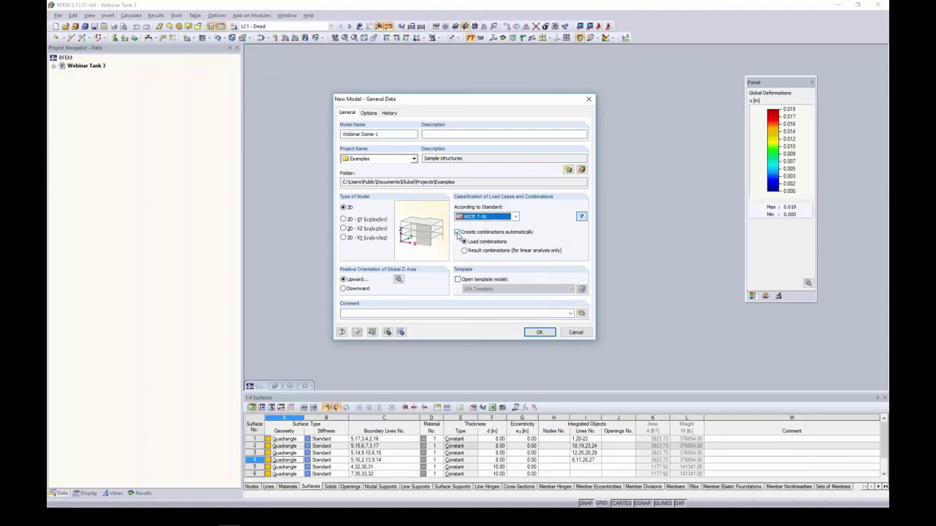
Create the 3D model Webinar Dome-1 to ASCE 7-16 with automatic load combinations, and maximize its model window
left_click(458, 233)
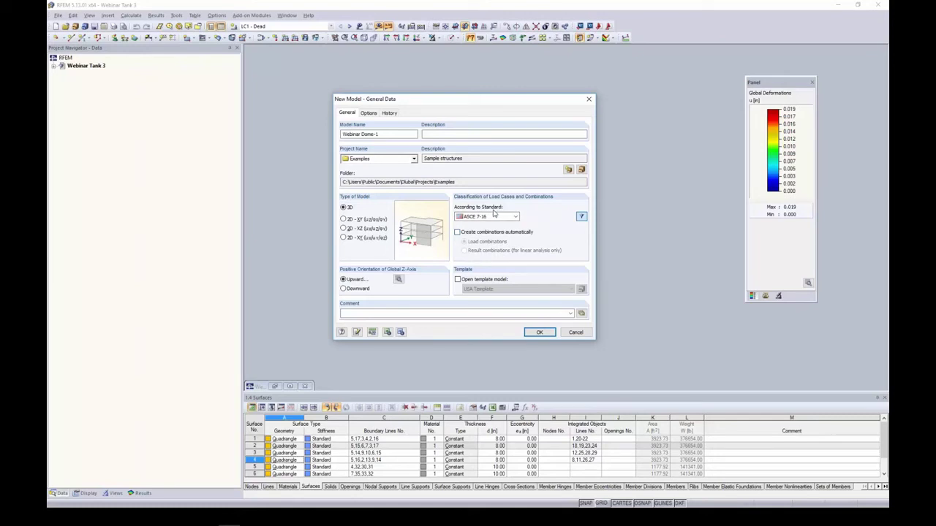
left_click(458, 232)
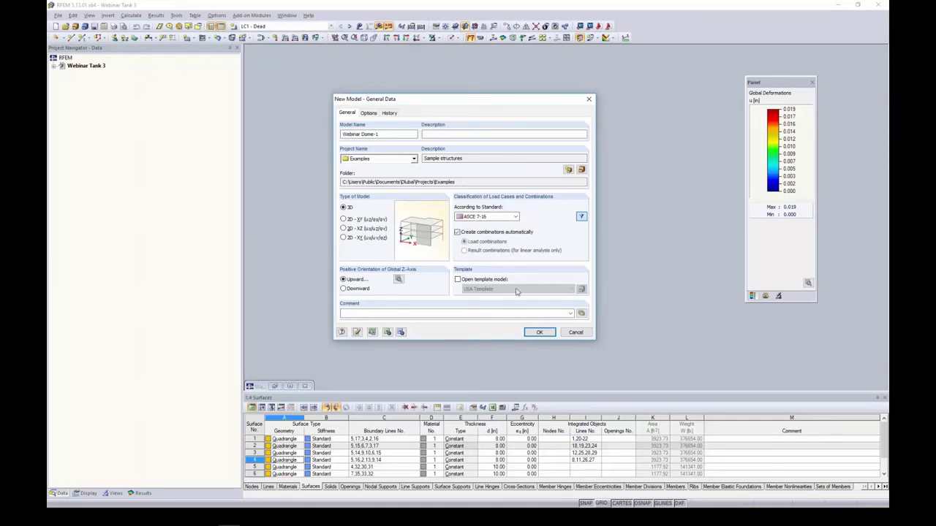
left_click(539, 331)
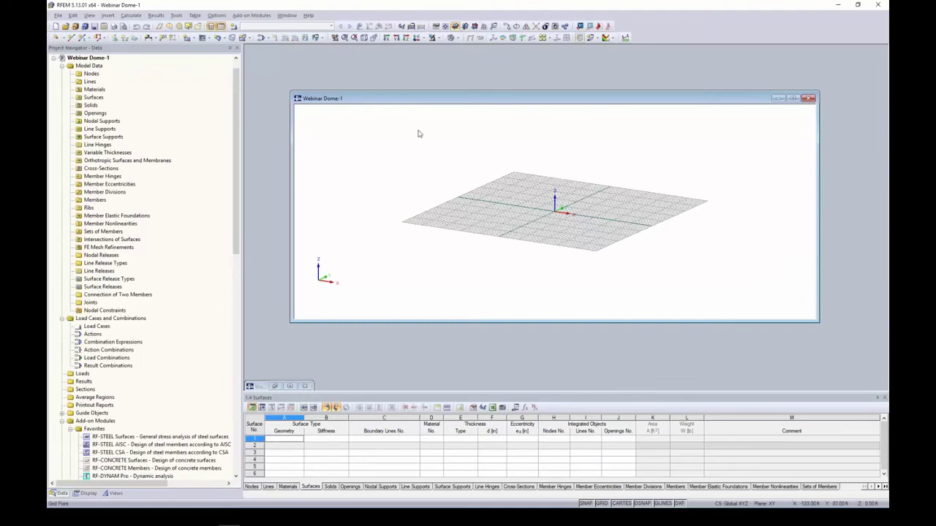
double_click(427, 98)
middle_click_drag(489, 169, 506, 234)
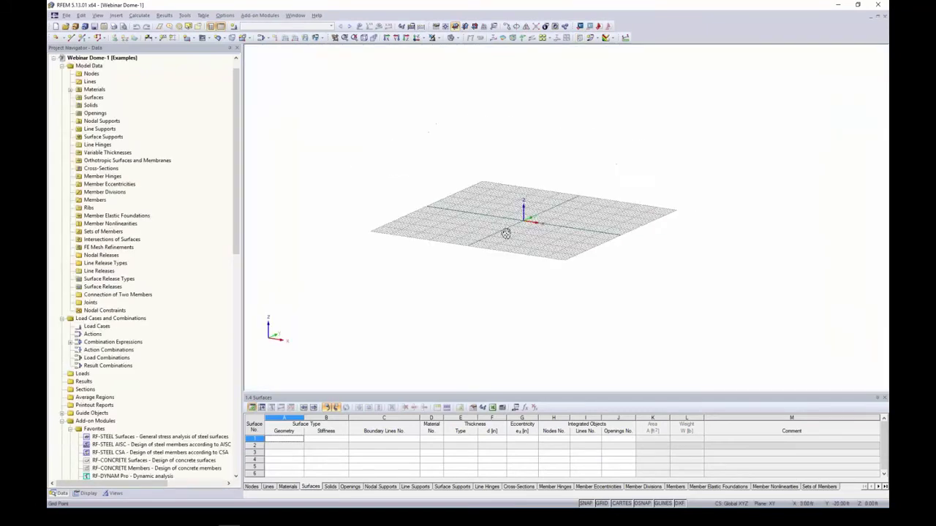
Look over the empty work plane and the project navigator's model data, load case and add-on module entries
scroll(505, 232, "up", 3)
middle_click_drag(524, 191, 513, 226)
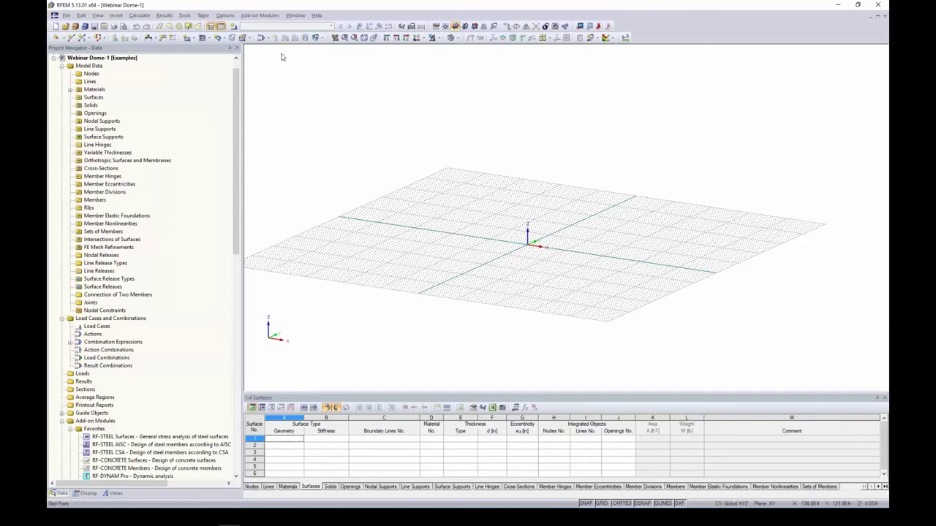
scroll(63, 188, "up", 1)
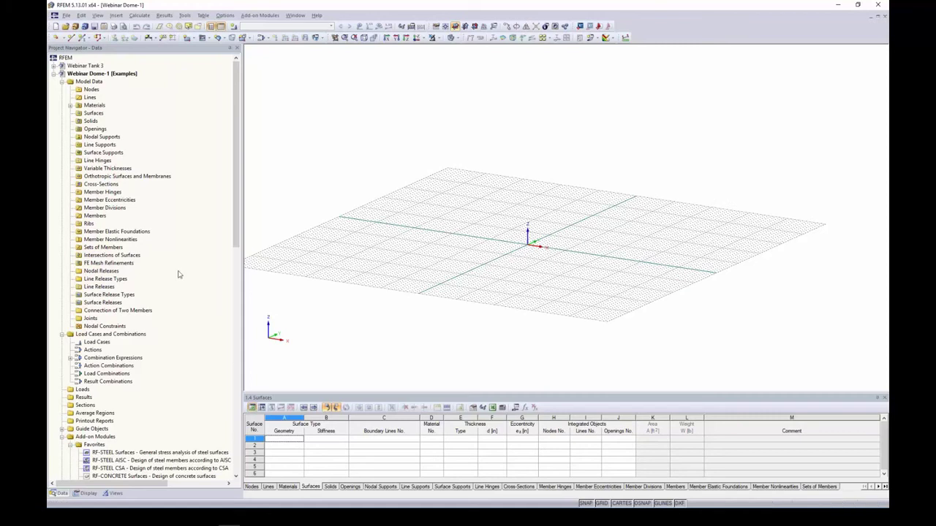
left_click_drag(235, 225, 226, 301)
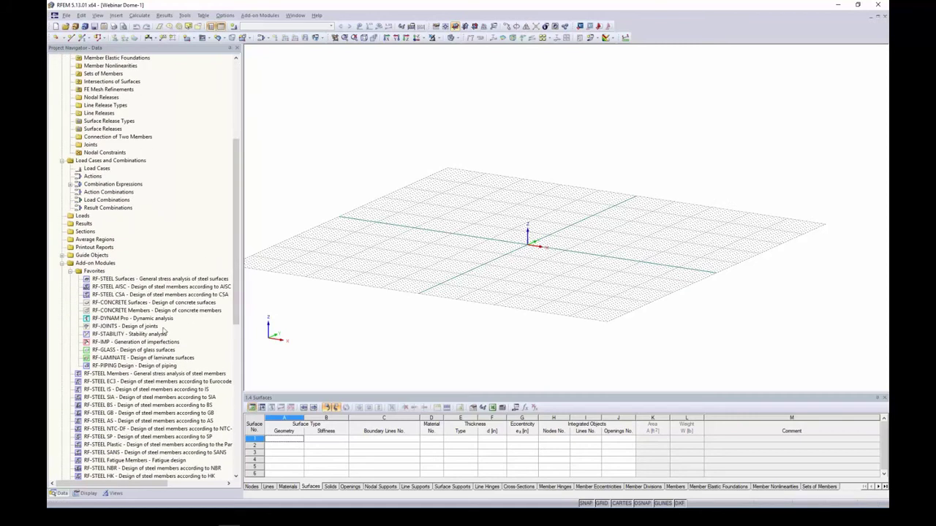
left_click_drag(237, 293, 238, 213)
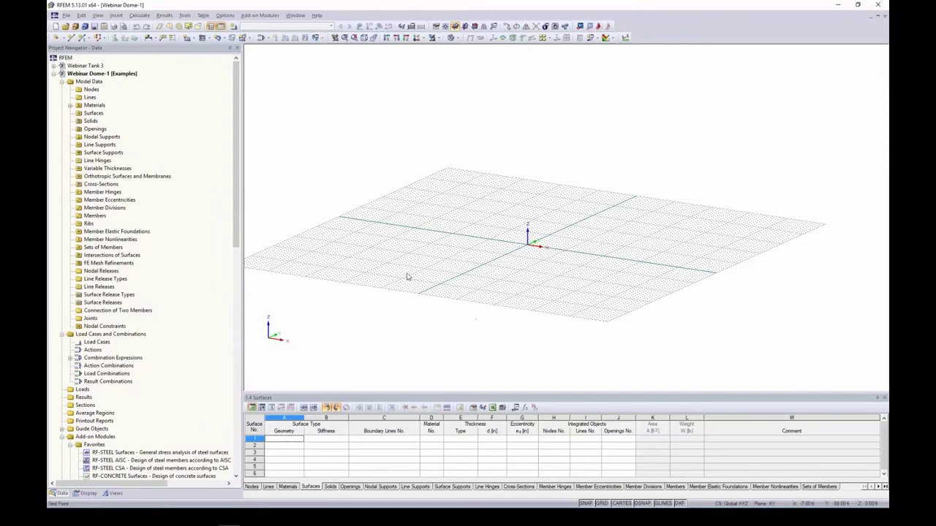
middle_click_drag(435, 252, 609, 265, "ctrl")
scroll(663, 266, "down", 1)
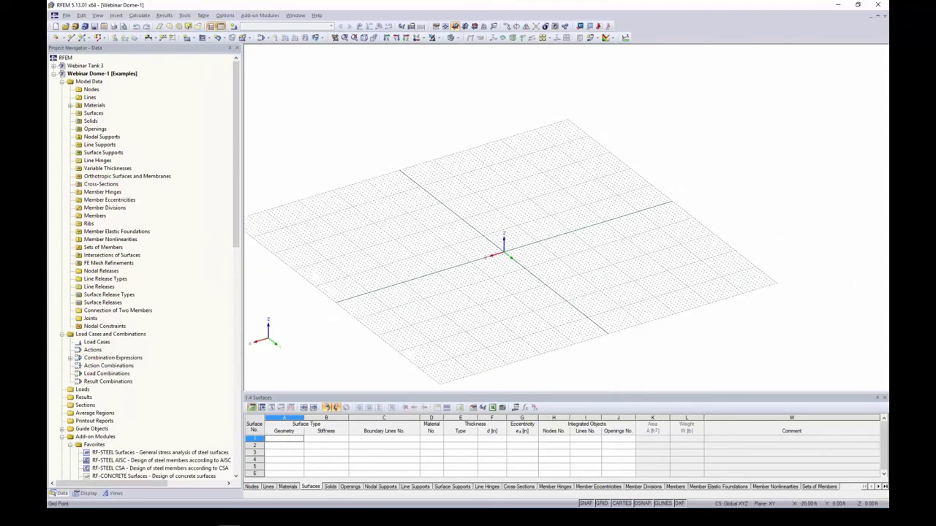
scroll(533, 237, "up", 2)
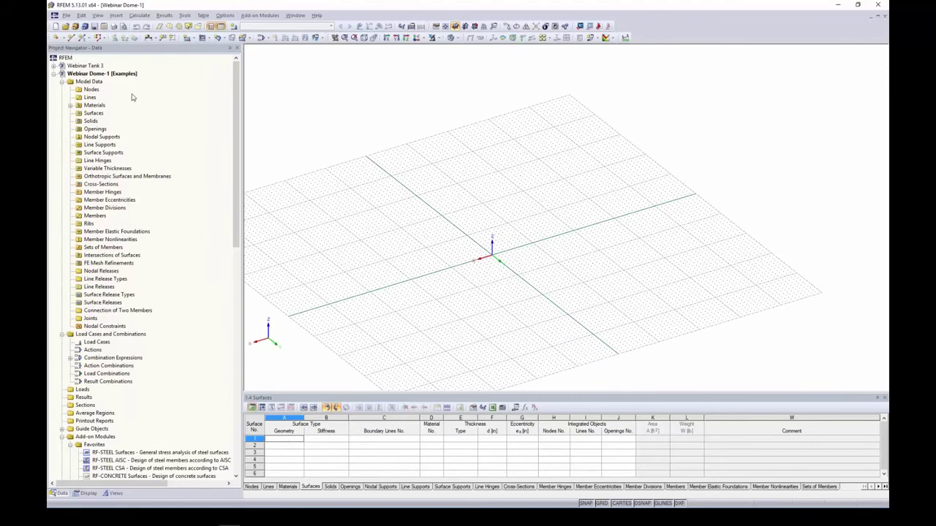
left_click(56, 38)
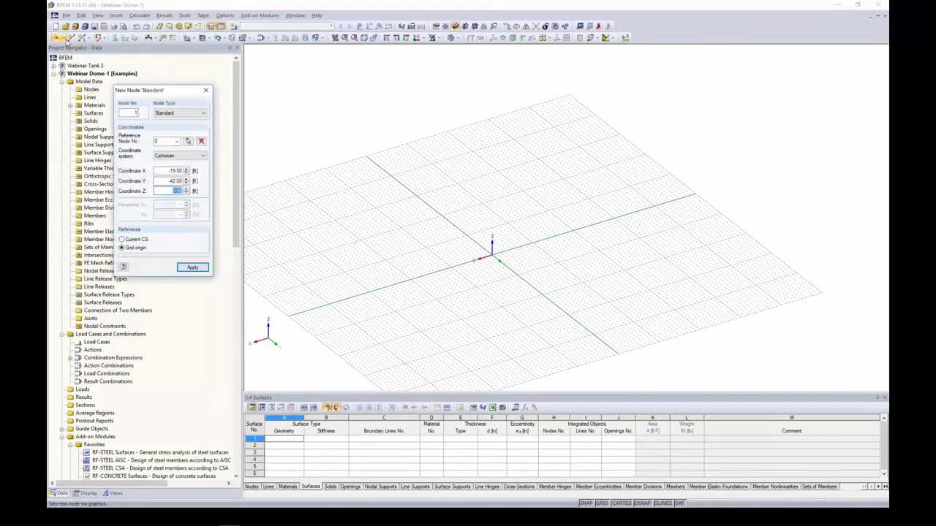
left_click_drag(258, 105, 299, 97)
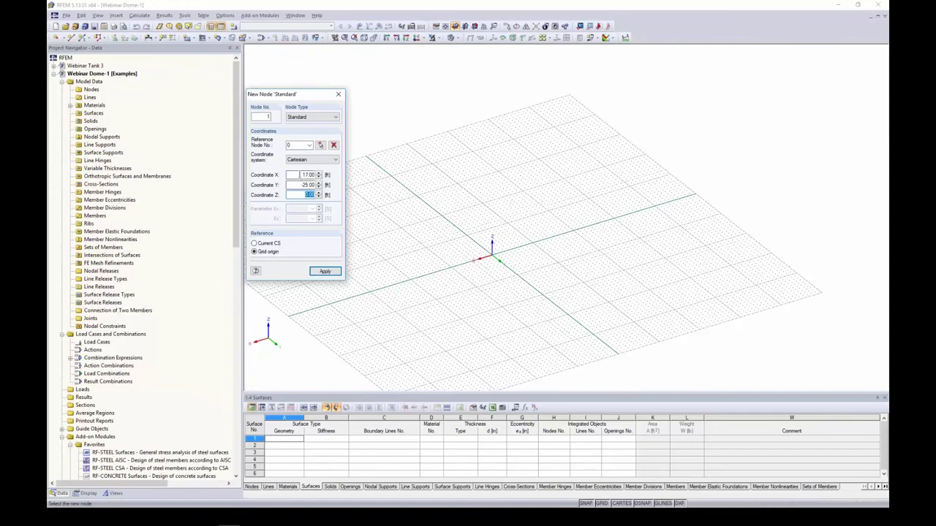
double_click(309, 175)
type("0")
key("Tab")
type("0")
key("Tab")
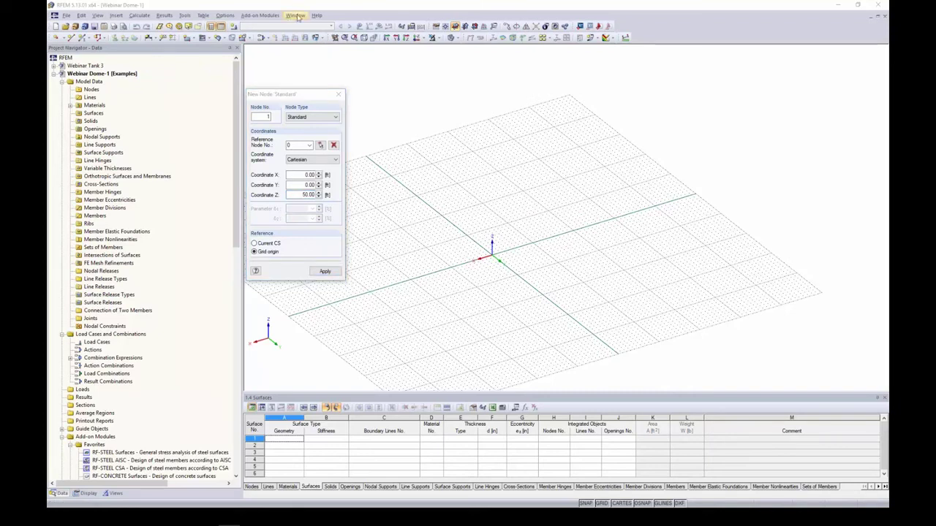
scroll(449, 168, "down", 1)
key("Escape")
Create a standard node above the grid origin at X 0, Y 0, Z 50 ft
scroll(446, 212, "down", 4)
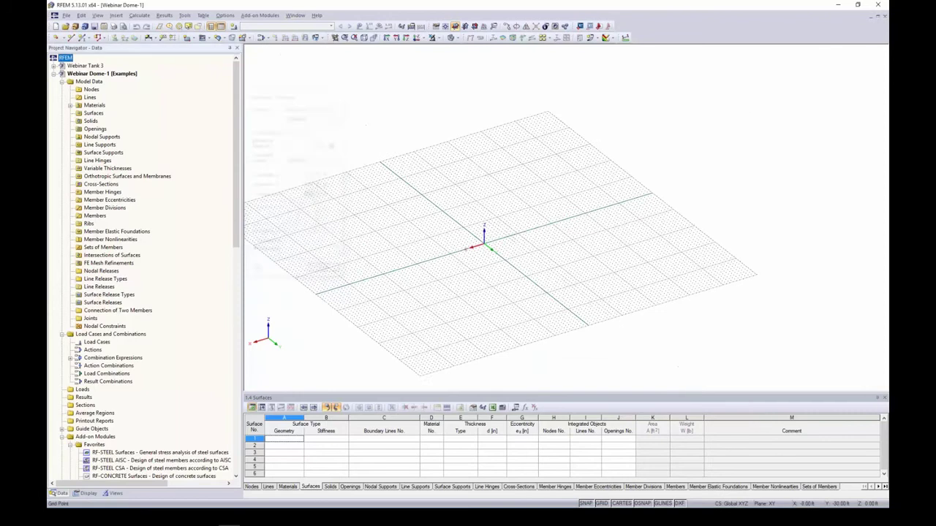
scroll(454, 219, "down", 3)
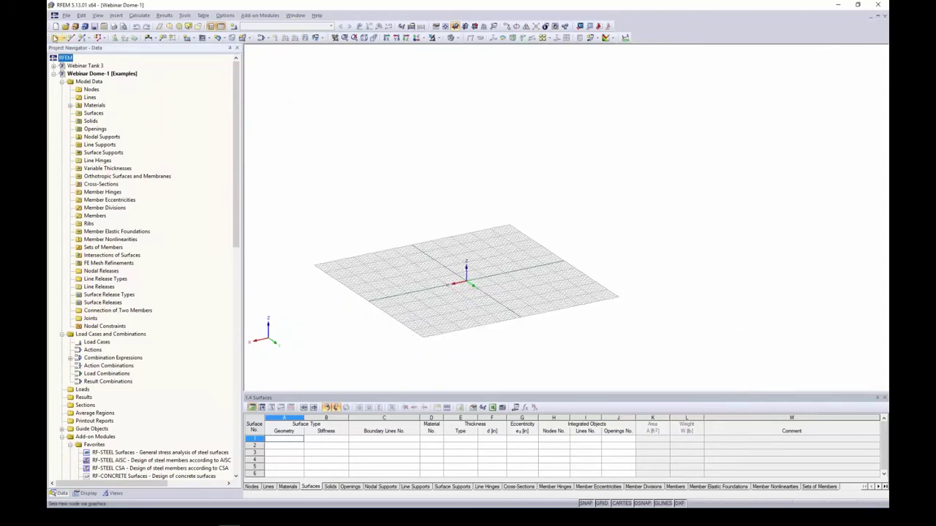
left_click(56, 38)
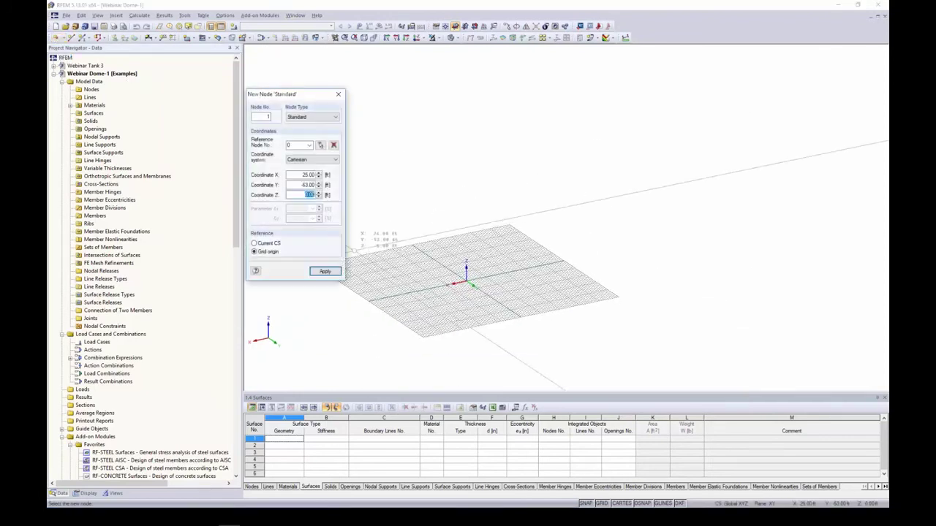
double_click(315, 175)
type("0")
key("Tab")
type("0")
key("Tab")
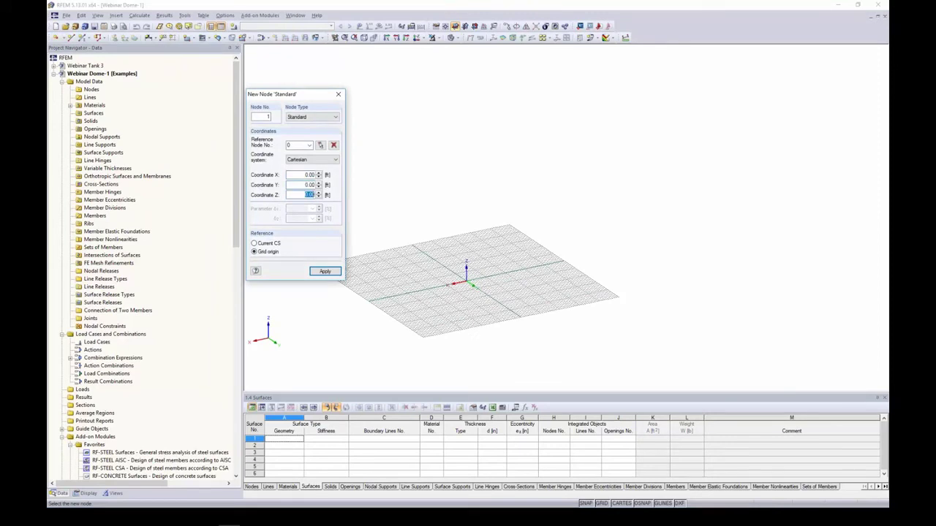
type("50")
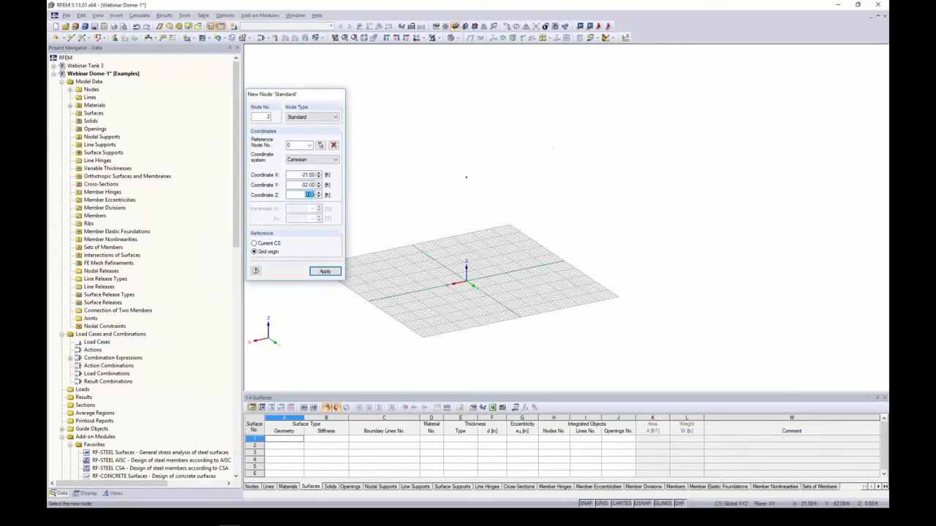
key("Return")
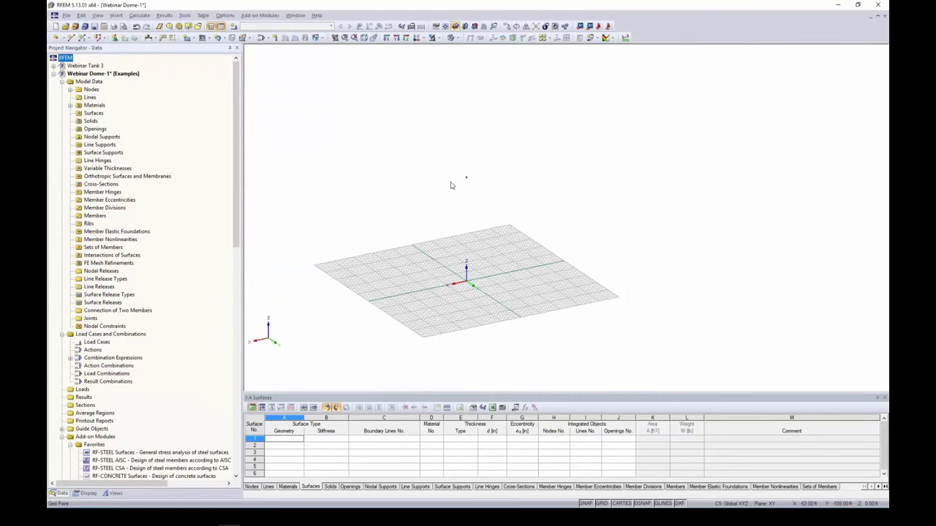
Draw an arc line of 50 ft radius from grid point X 50, Y 0, Z 0 ft to the node above the origin
scroll(449, 270, "up", 1)
scroll(449, 271, "up", 3)
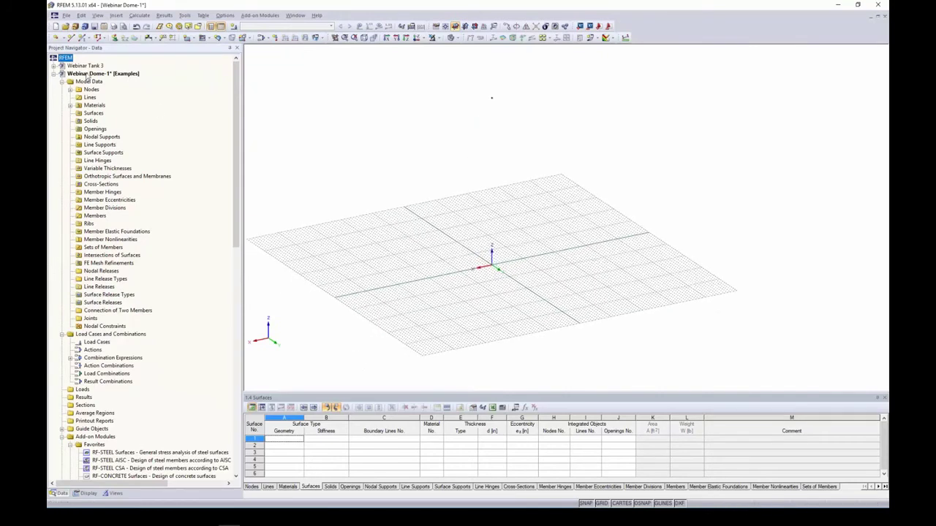
left_click(71, 38)
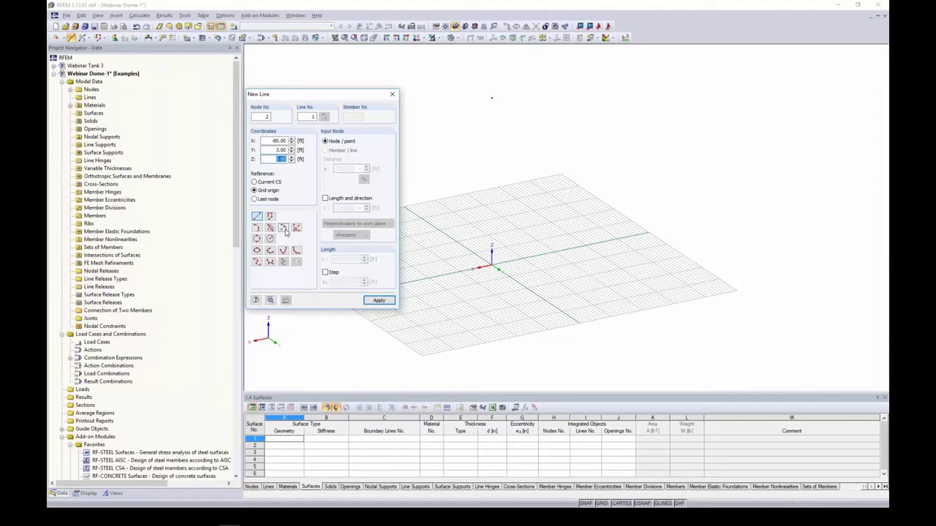
left_click(284, 228)
middle_click_drag(466, 261, 539, 243)
scroll(538, 241, "up", 6)
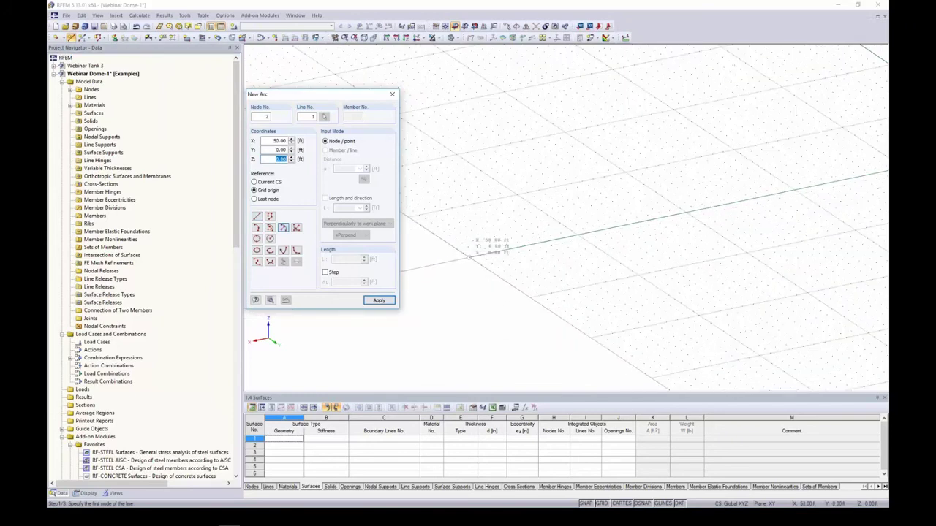
left_click(469, 257)
scroll(469, 257, "down", 4)
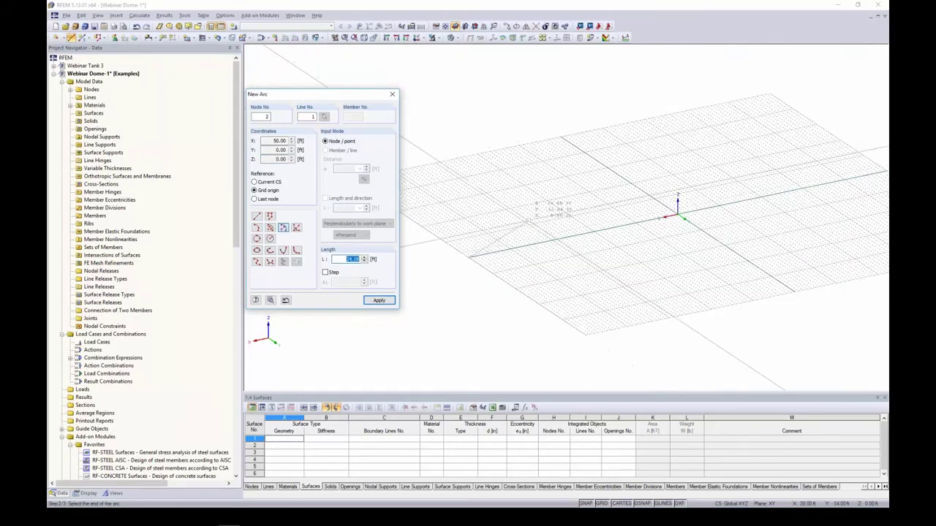
middle_click_drag(525, 218, 448, 305)
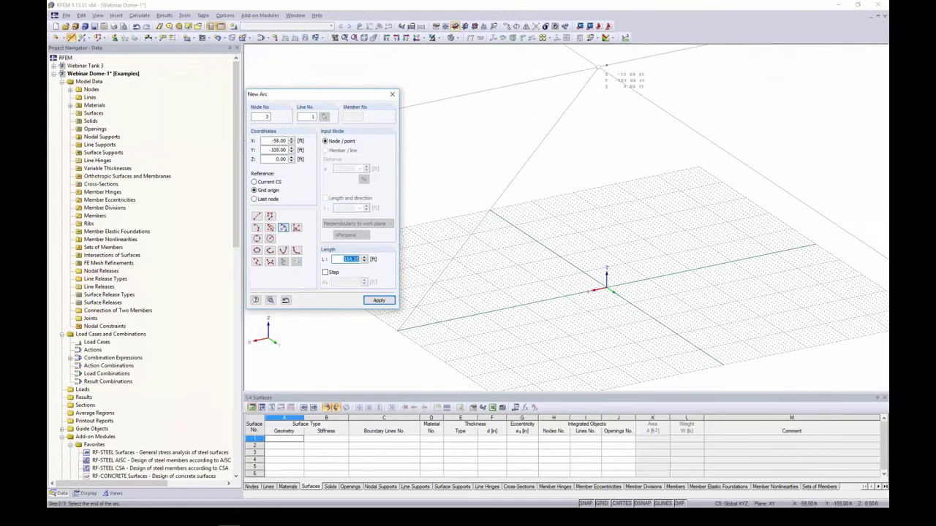
left_click(606, 65)
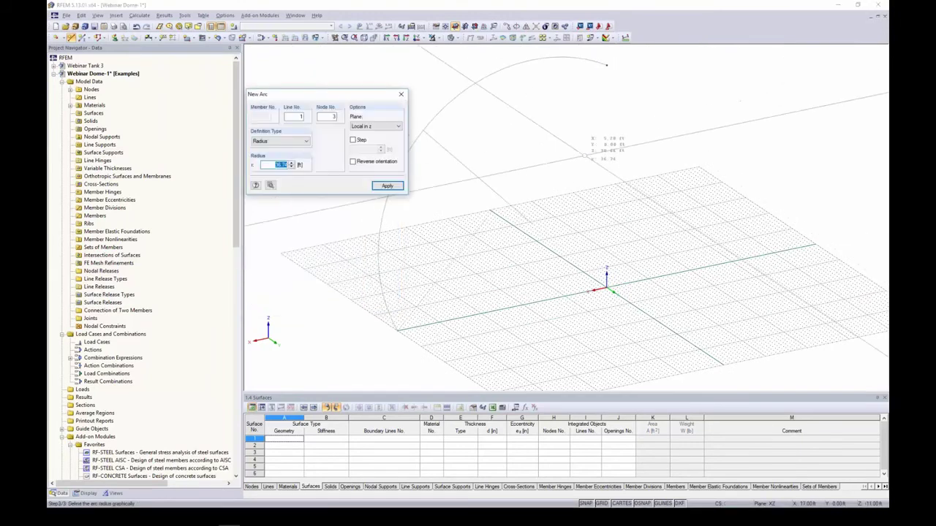
middle_click_drag(533, 250, 613, 278, "ctrl")
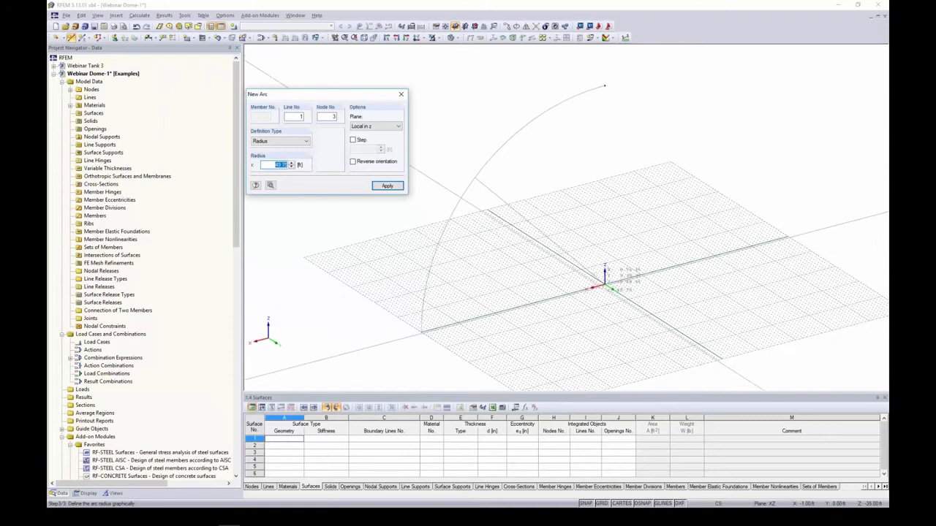
type("50")
key("Return")
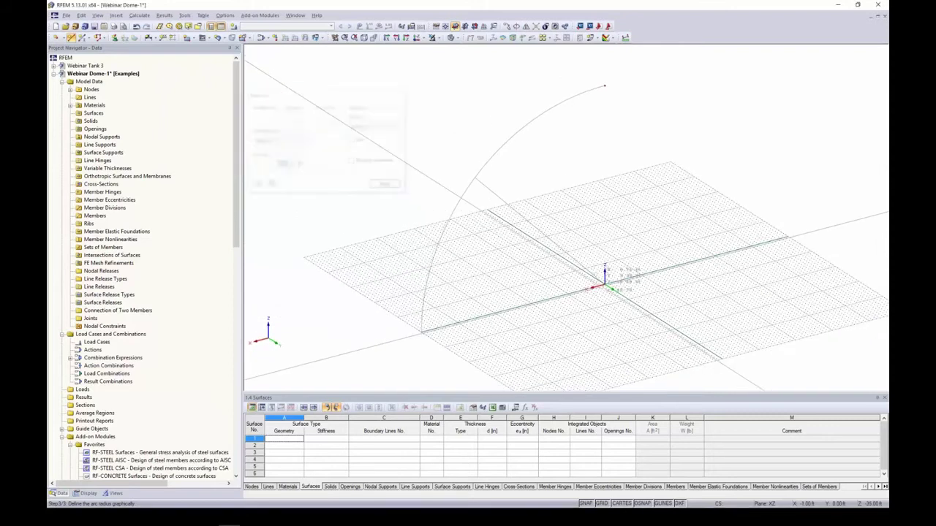
key("Escape")
Rotate-copy the arc 4 times at 90° about the global Z axis, creating new surfaces between the selected lines and their copies
middle_click_drag(537, 218, 430, 218)
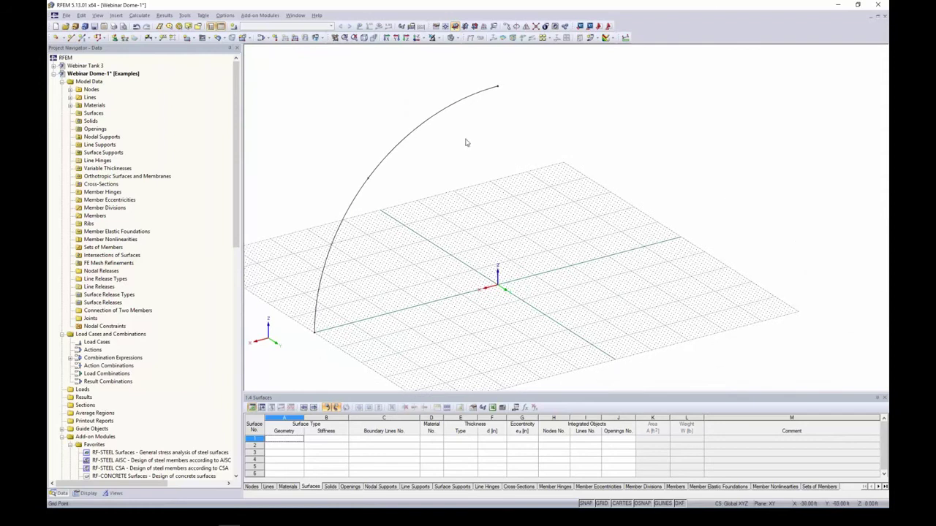
left_click_drag(470, 147, 415, 73)
left_click(516, 27)
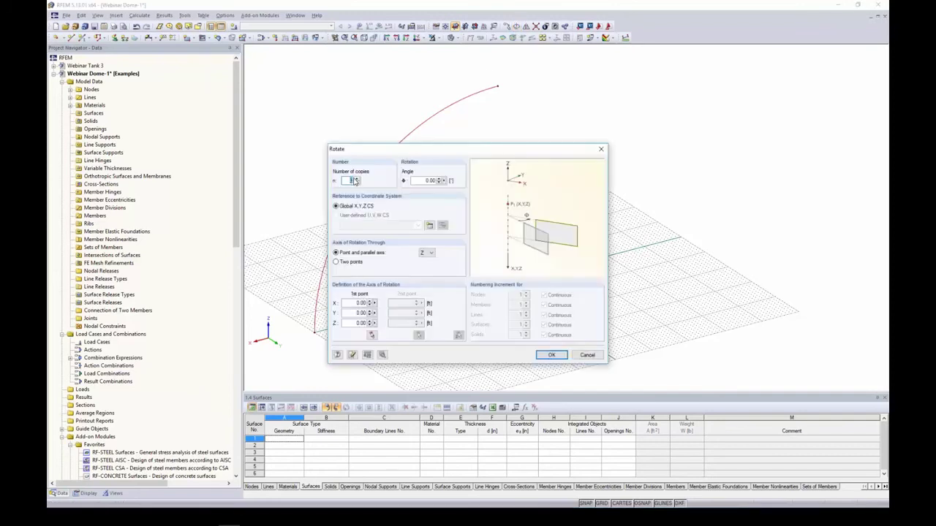
type("4")
left_click_drag(423, 181, 457, 182)
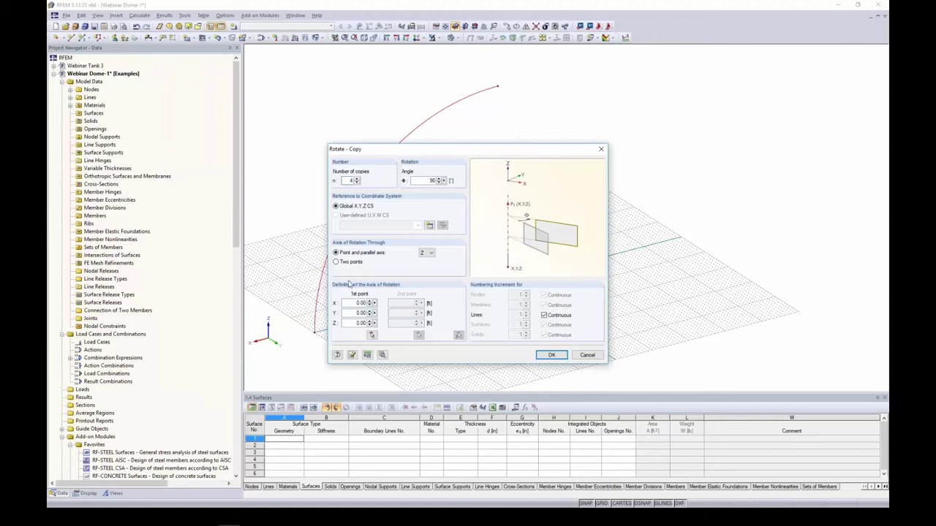
left_click(381, 355)
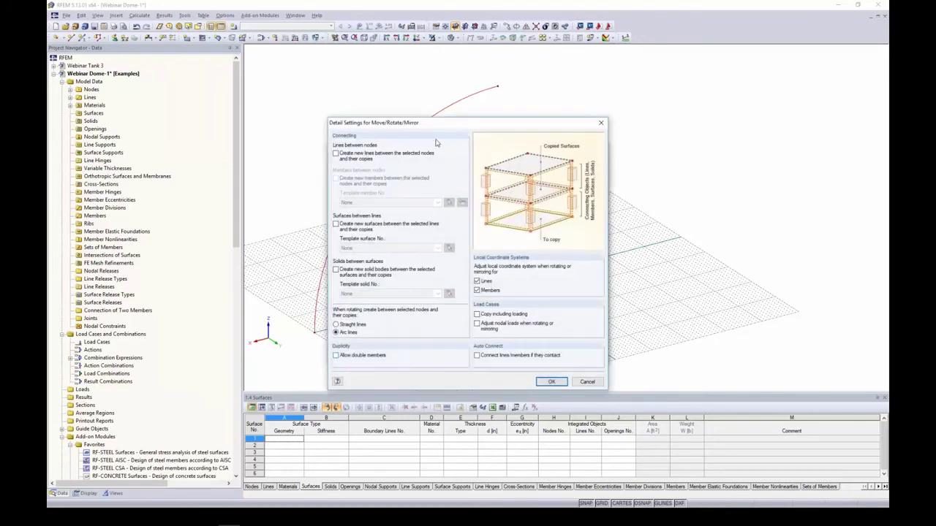
left_click_drag(439, 130, 532, 130)
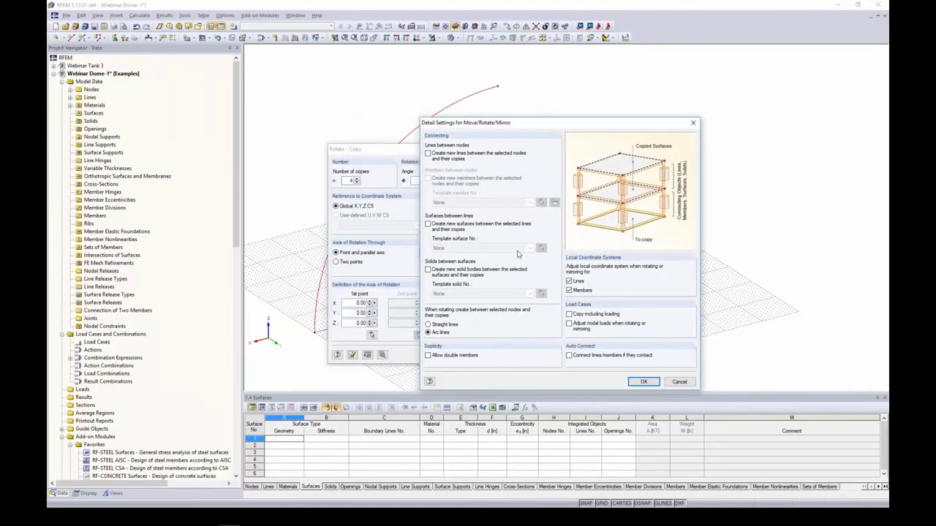
left_click(428, 224)
left_click(643, 381)
left_click(558, 355)
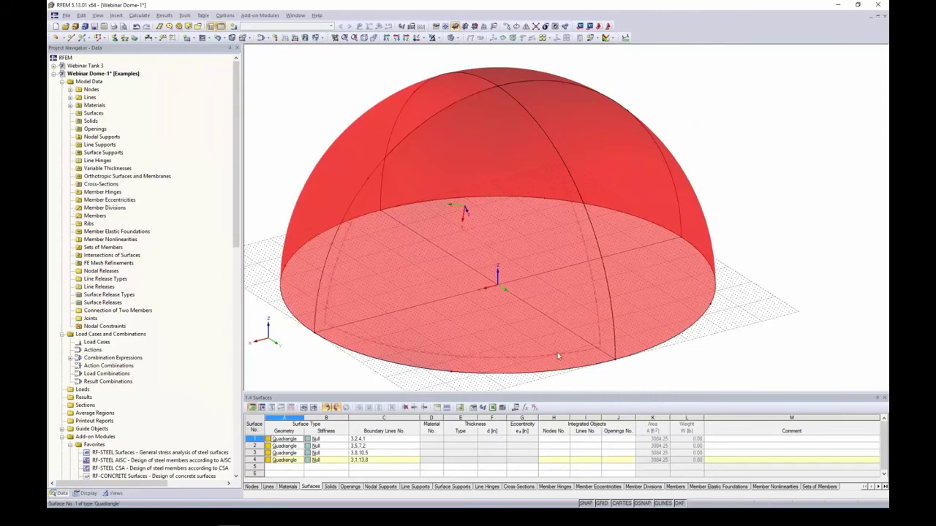
scroll(485, 283, "down", 3)
middle_click_drag(604, 327, 568, 316, "ctrl")
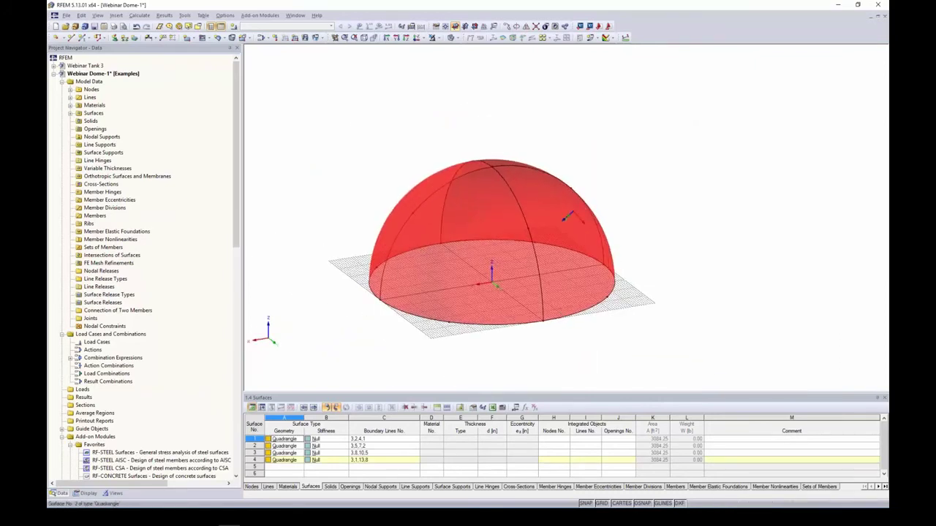
middle_click_drag(550, 347, 543, 350)
scroll(542, 350, "up", 2)
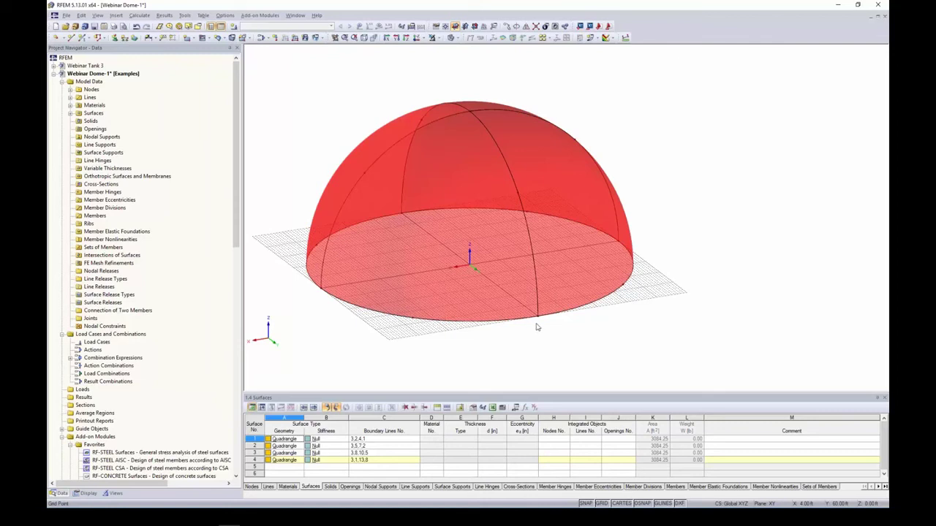
Edit all four dome surfaces to Standard stiffness with Concrete f'c = 4000 psi and a constant thickness of 8.0 in
scroll(535, 332, "down", 2)
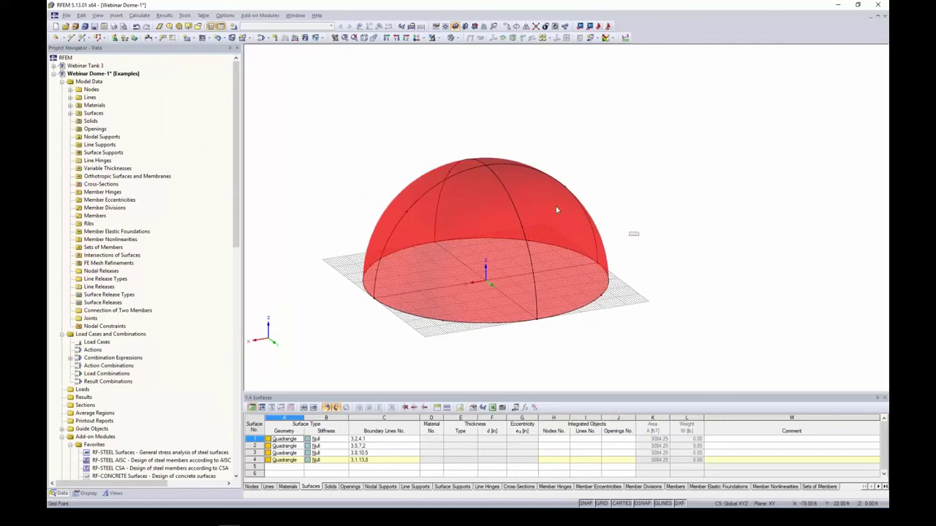
left_click_drag(638, 236, 360, 115)
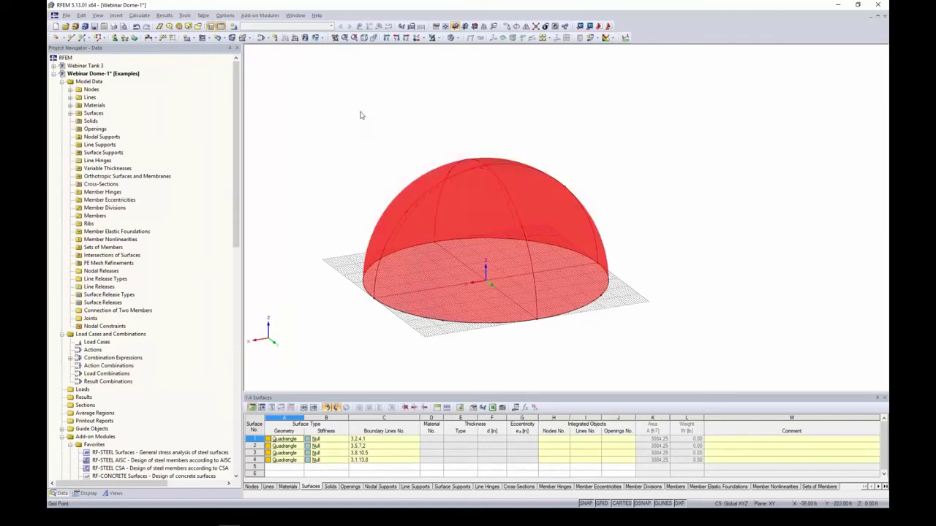
double_click(457, 191)
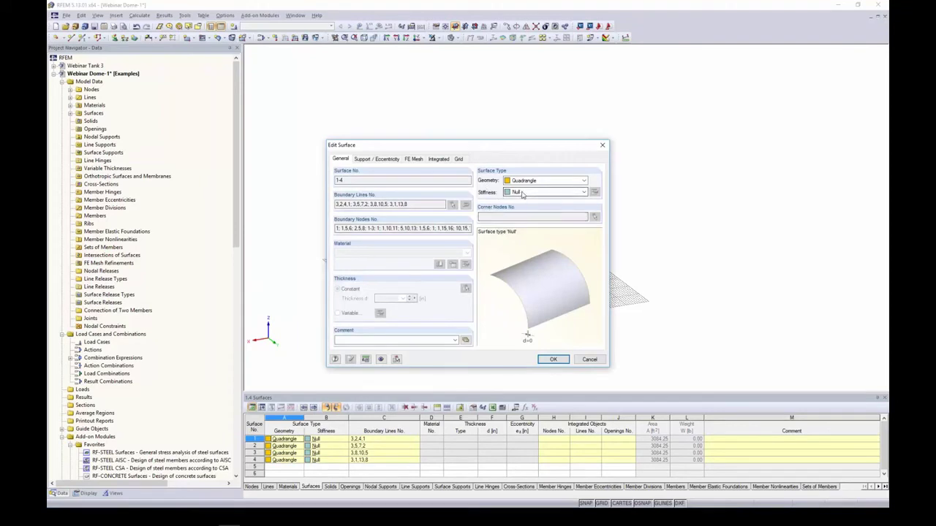
left_click(522, 193)
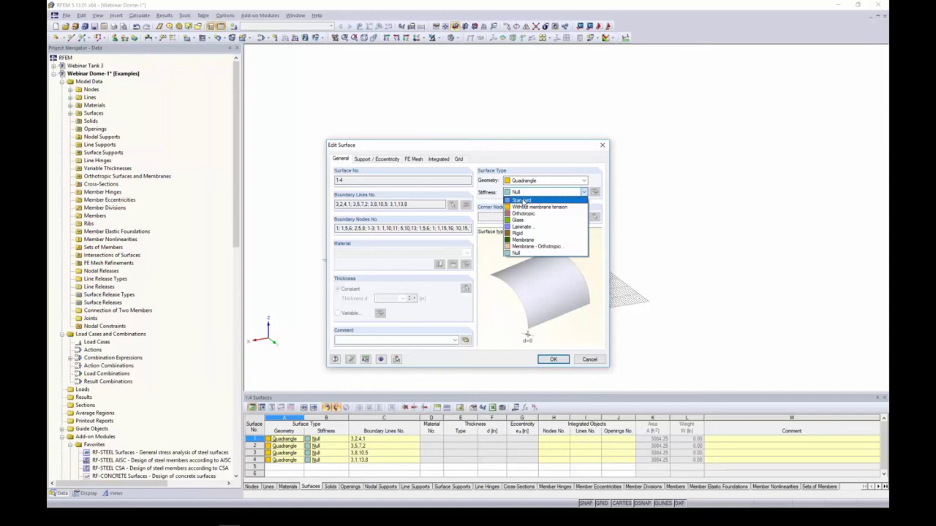
left_click(523, 201)
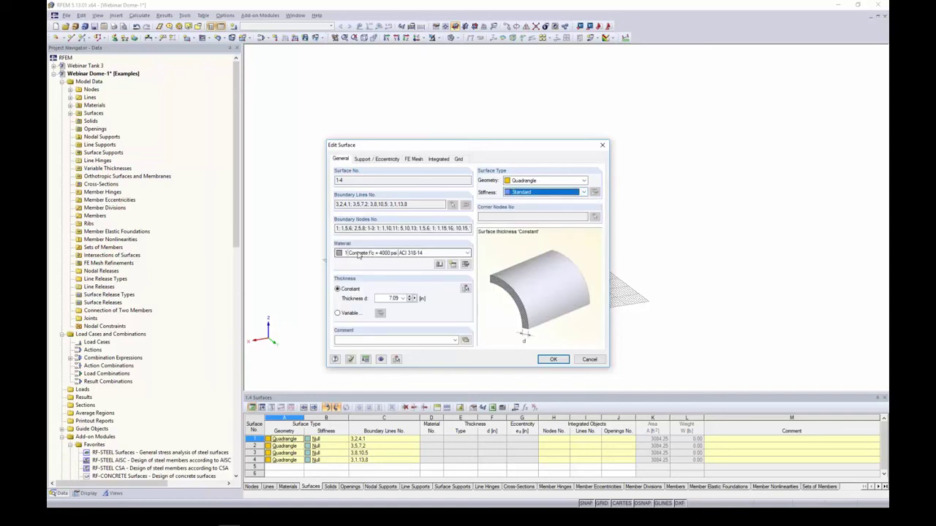
left_click(358, 253)
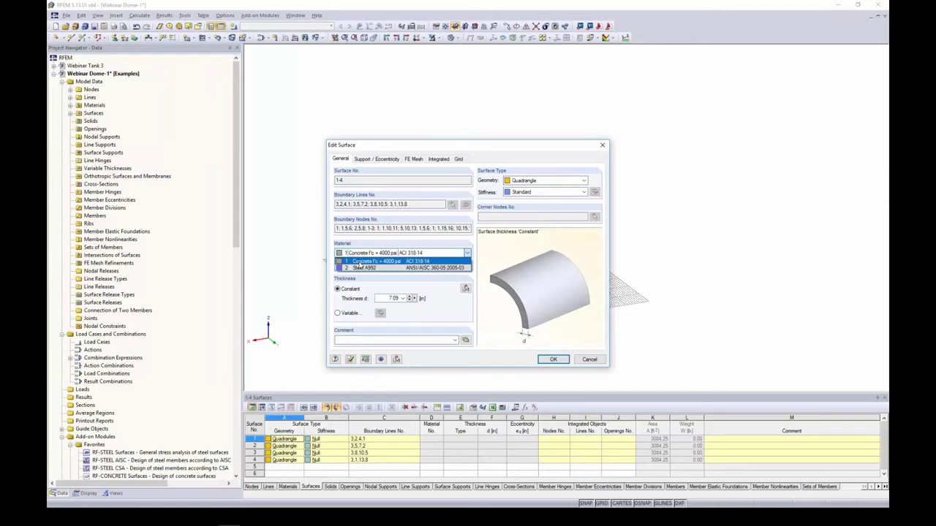
left_click(359, 263)
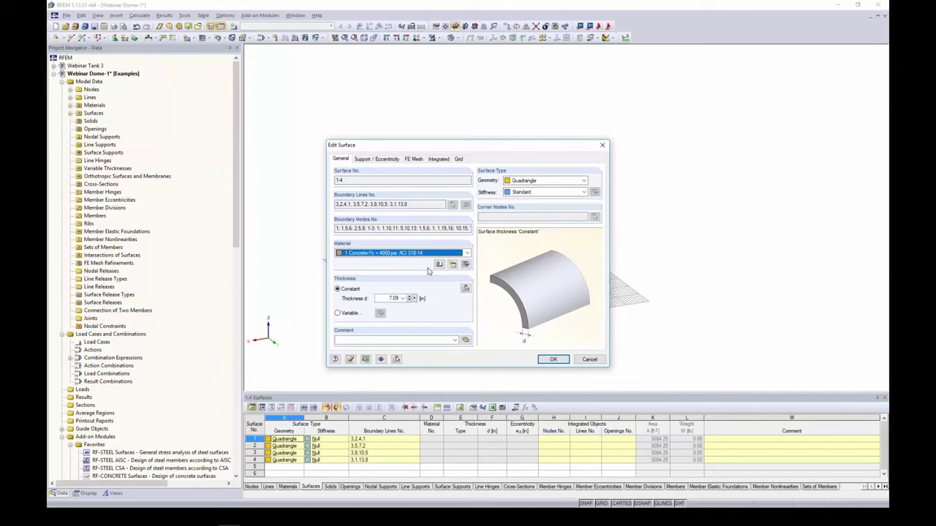
double_click(393, 299)
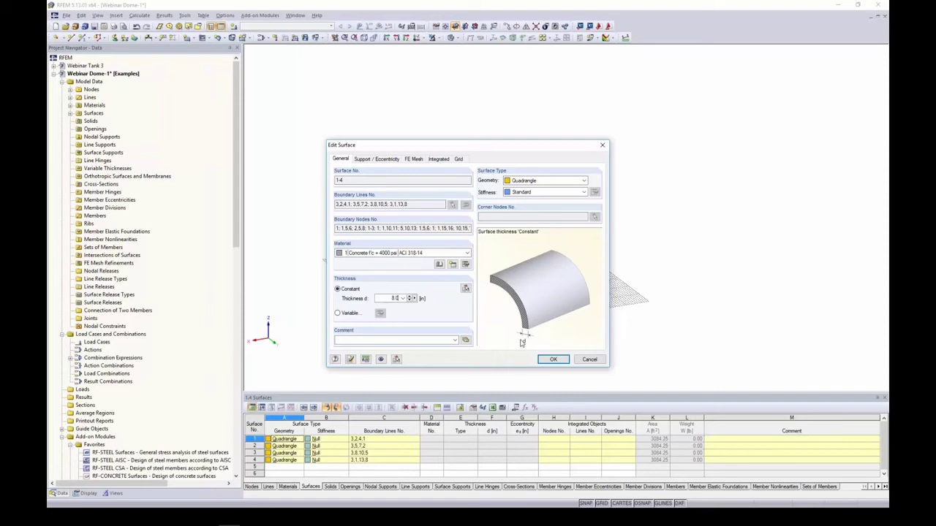
left_click(553, 359)
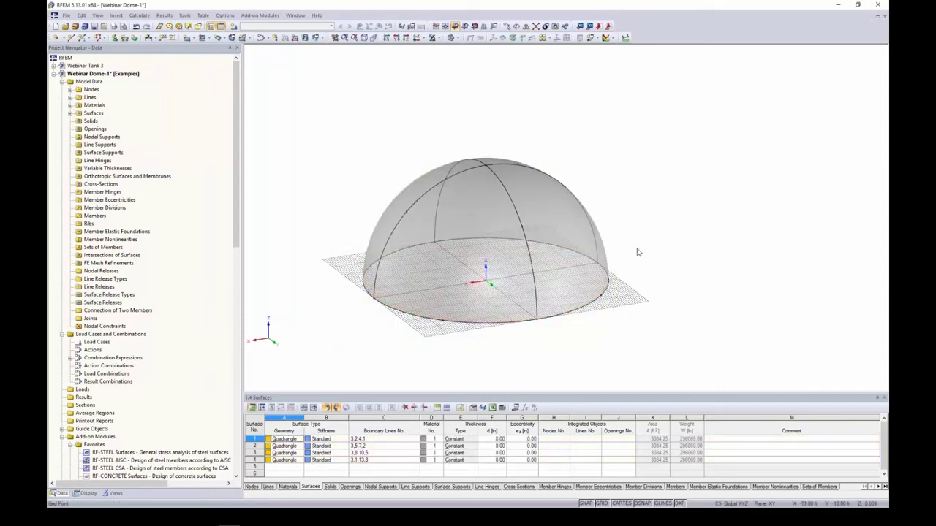
Show the dome as a wireframe model and hide the work plane grid
middle_click_drag(644, 254, 636, 281, "ctrl")
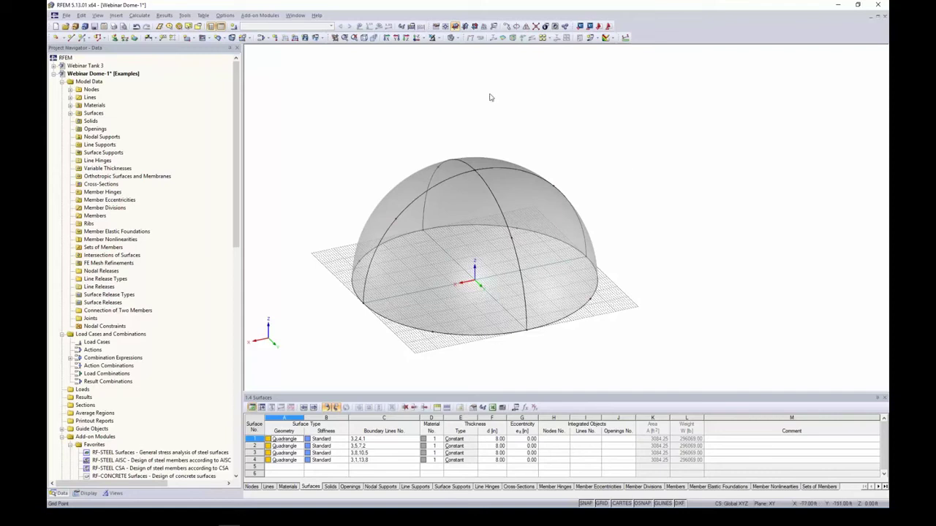
left_click(456, 26)
left_click(462, 46)
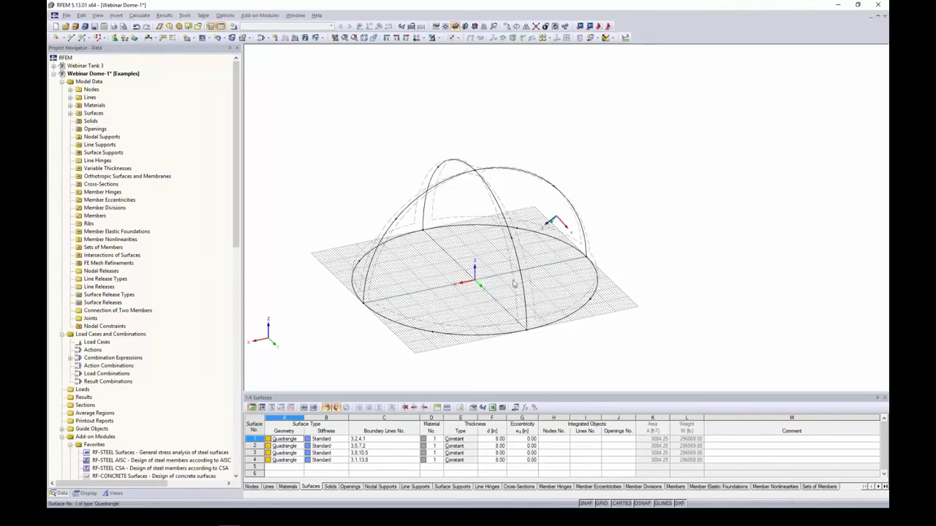
left_click(601, 503)
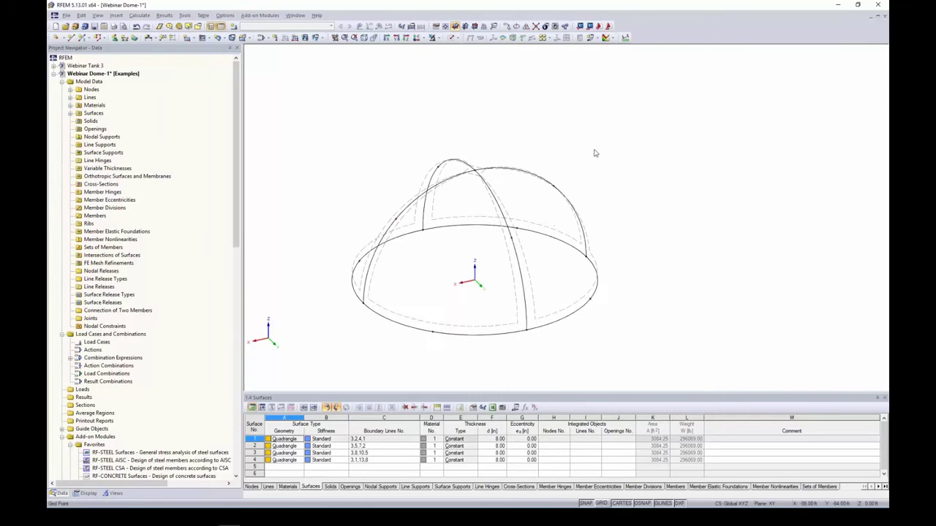
Create 'On Line' nodes by distance on the four meridian arcs, 10 ft from each line end near the apex
middle_click_drag(595, 150, 567, 139, "ctrl")
left_click_drag(604, 192, 368, 130)
right_click(483, 174)
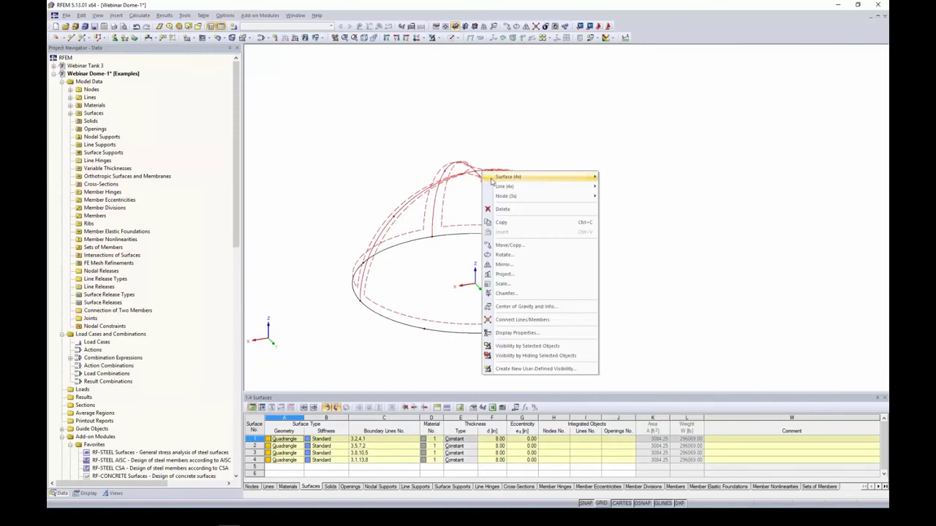
mouse_move(495, 189)
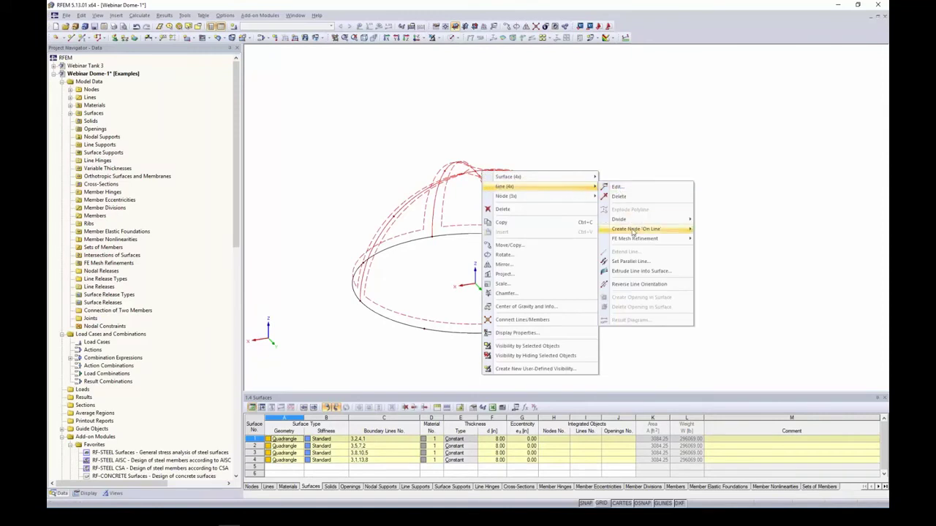
mouse_move(633, 231)
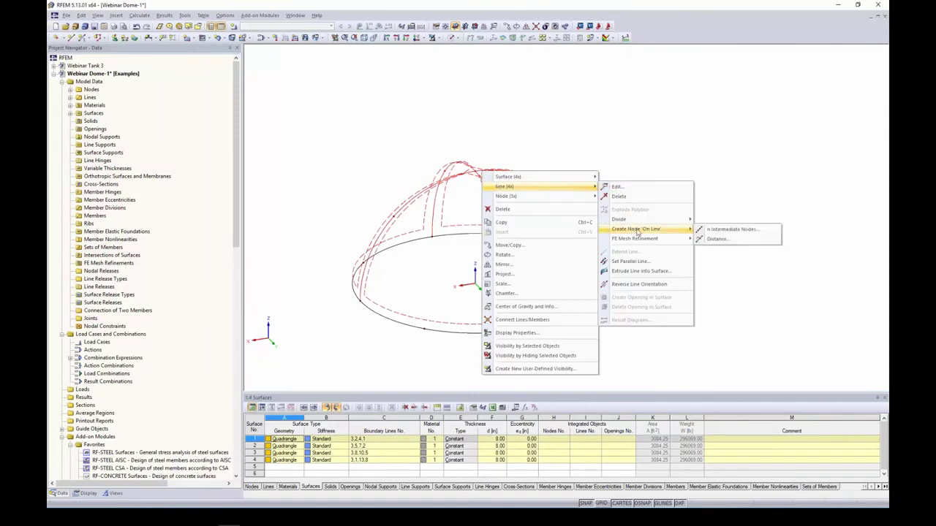
left_click(710, 240)
left_click_drag(508, 151, 691, 101)
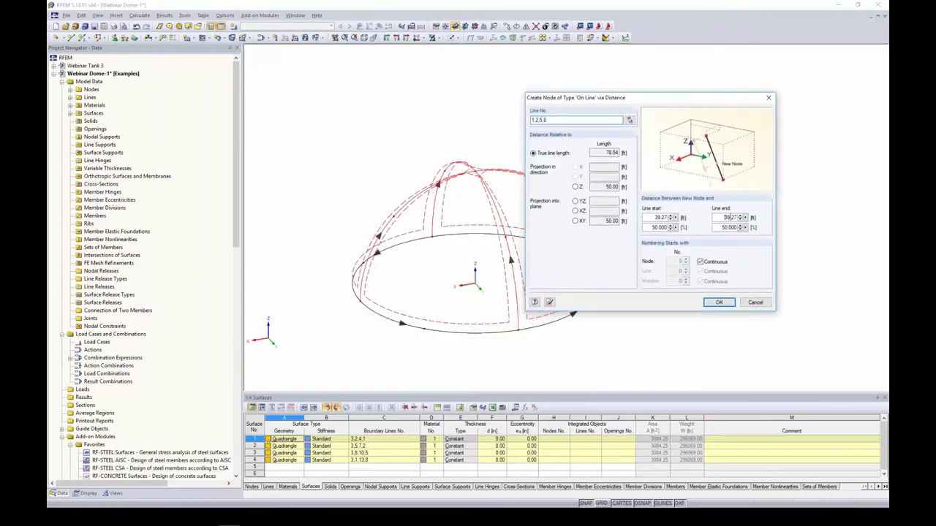
double_click(725, 217)
type("10")
left_click(719, 303)
scroll(511, 231, "up", 5)
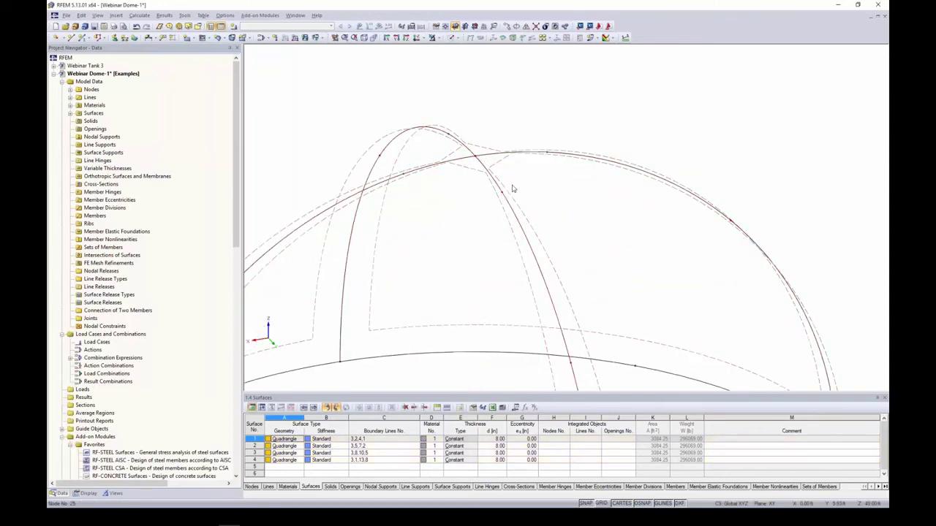
scroll(409, 188, "down", 5)
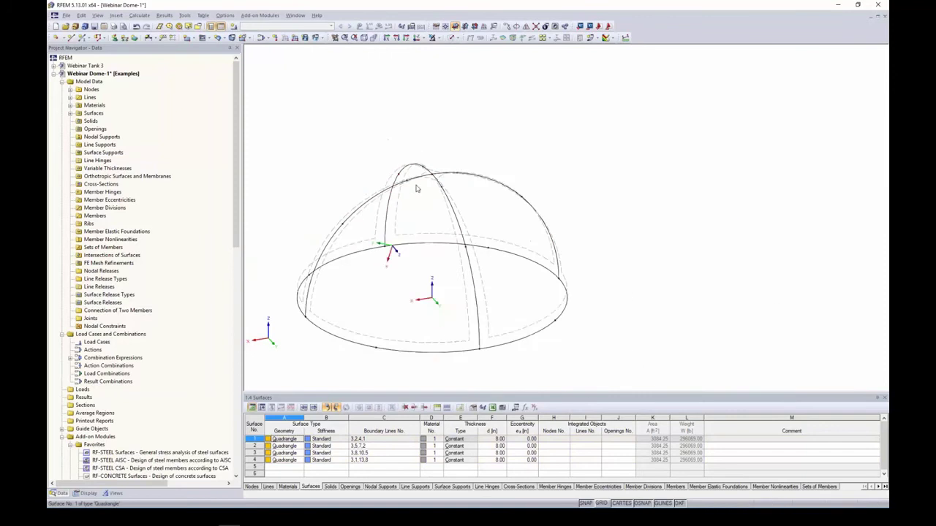
Create 'On Line' nodes by distance on the four base arcs, 10 ft from each line end
middle_click_drag(416, 189, 421, 150, "ctrl")
scroll(420, 149, "down", 1)
middle_click_drag(447, 207, 478, 190)
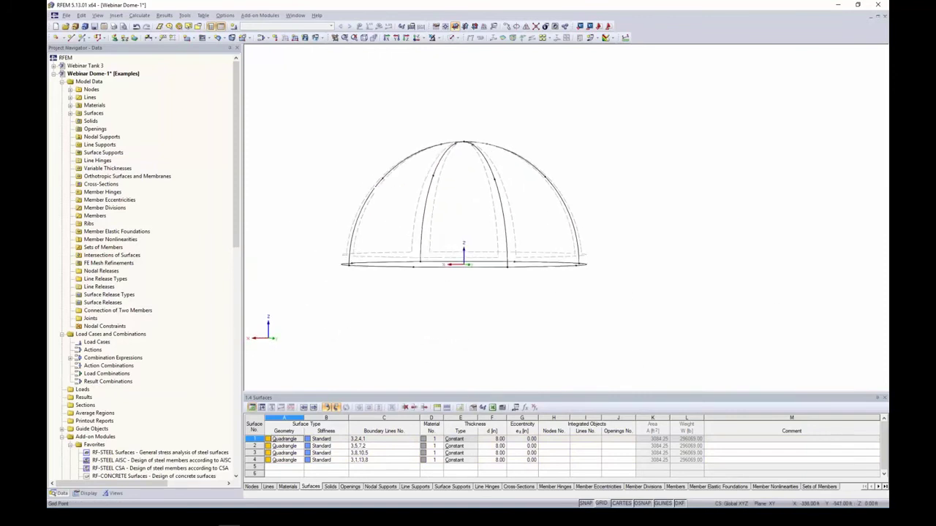
left_click_drag(322, 234, 620, 311)
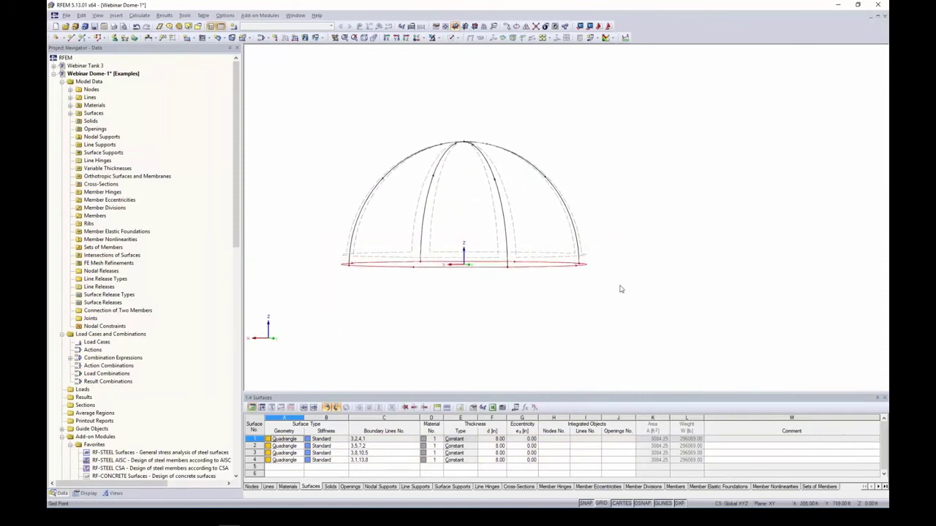
right_click(494, 271)
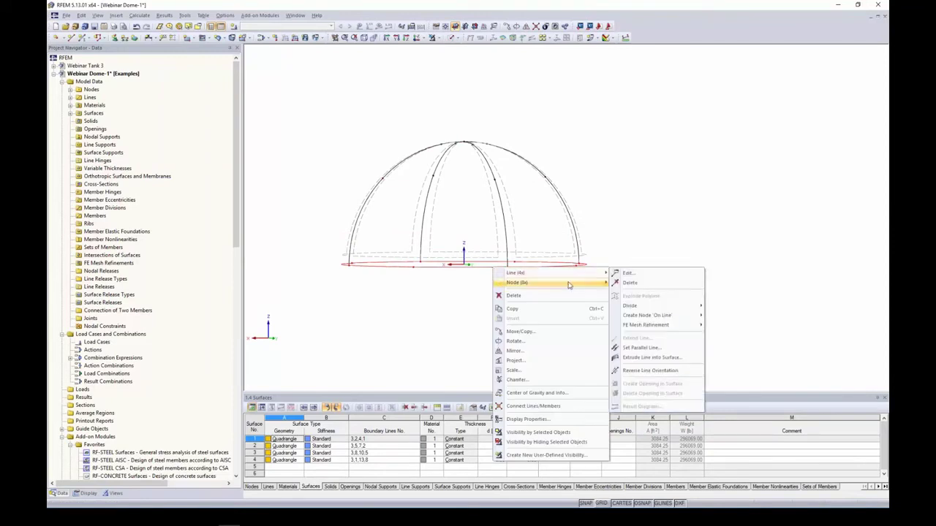
mouse_move(649, 315)
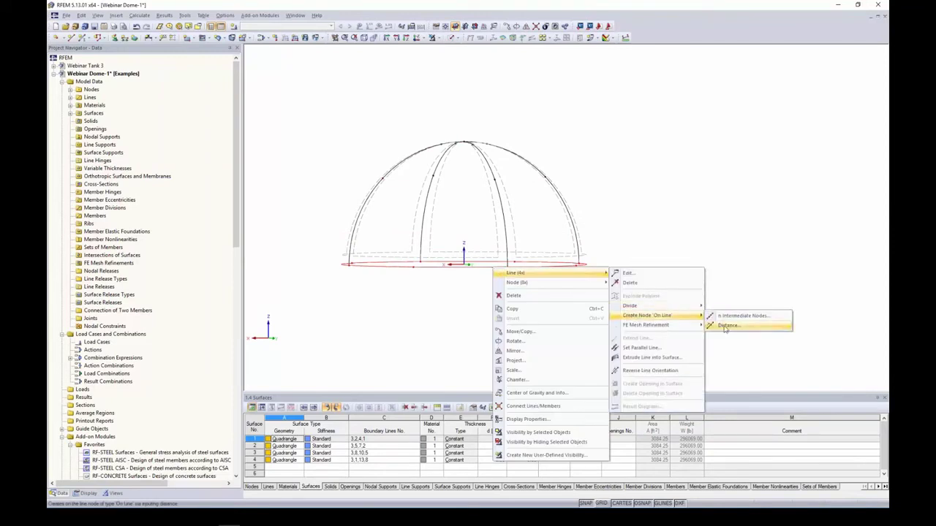
left_click(724, 326)
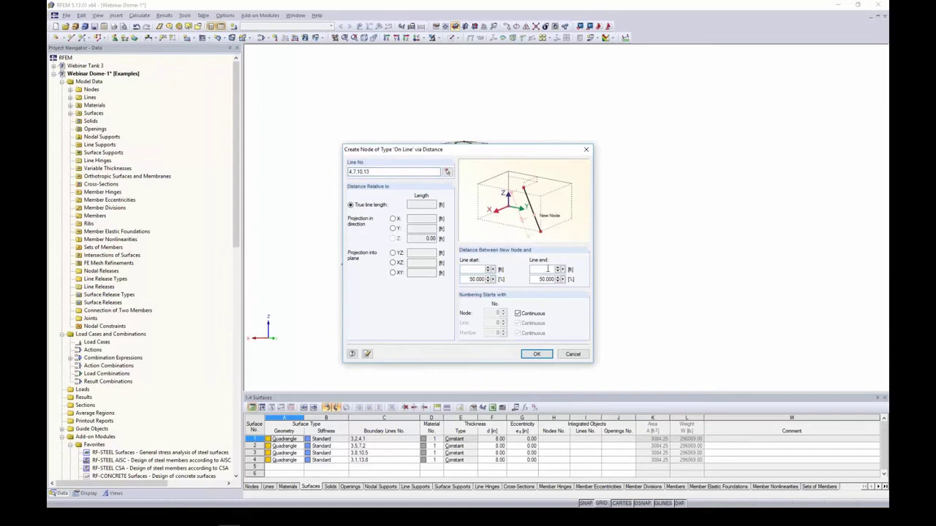
left_click(573, 354)
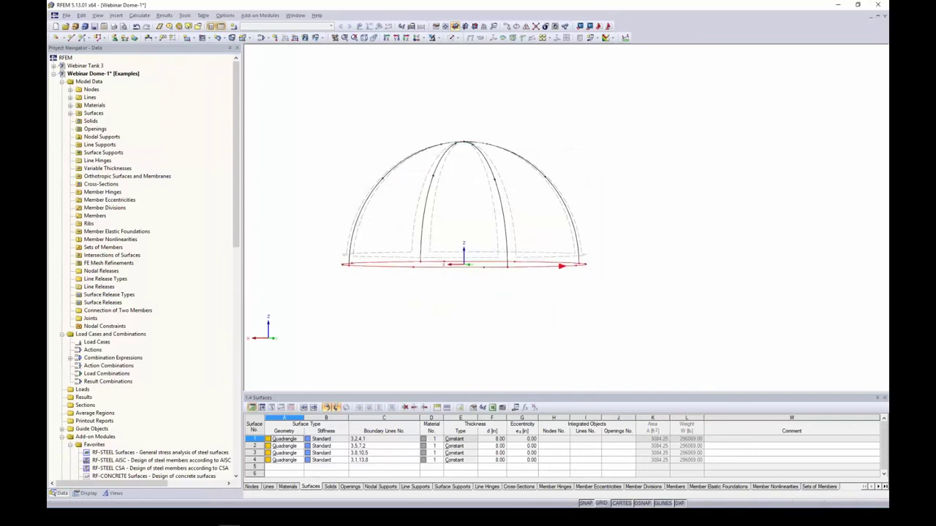
Add 'On Line' nodes by distance on the same base arcs, 10 ft from each line start
right_click(548, 268)
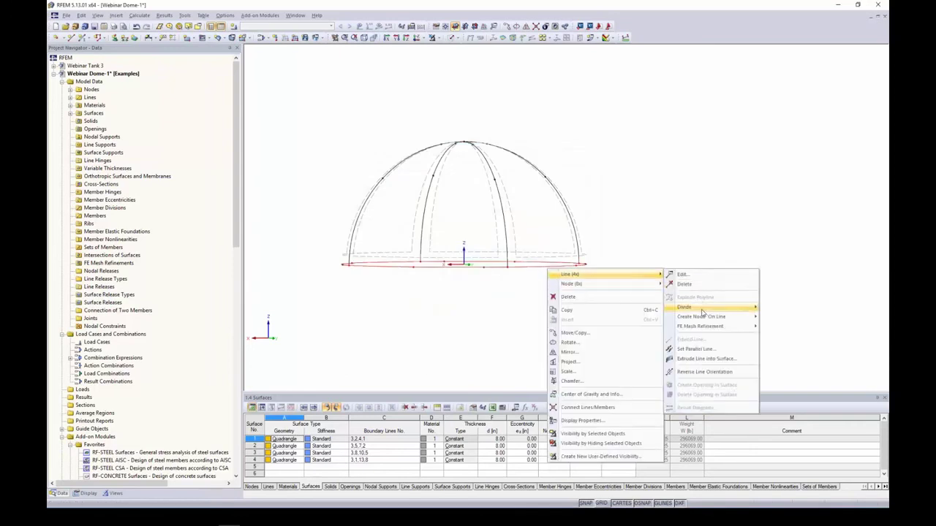
mouse_move(731, 322)
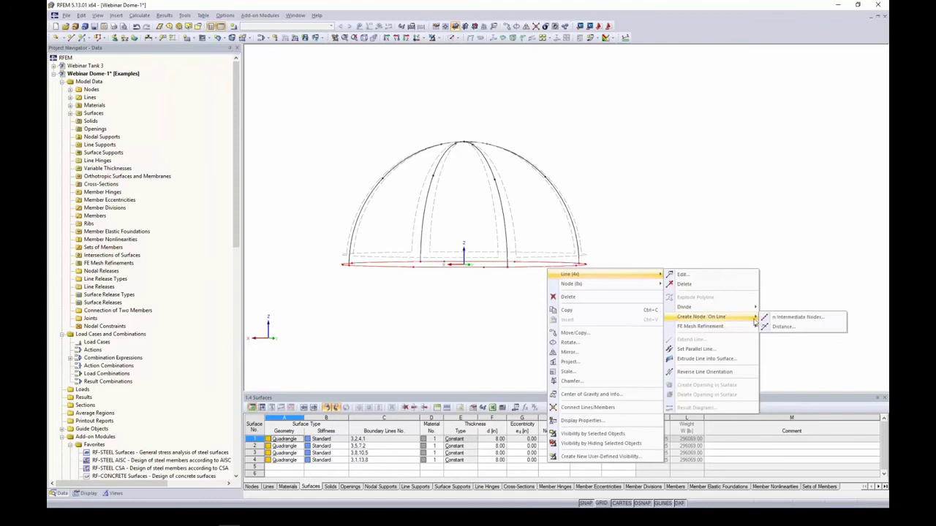
left_click(781, 326)
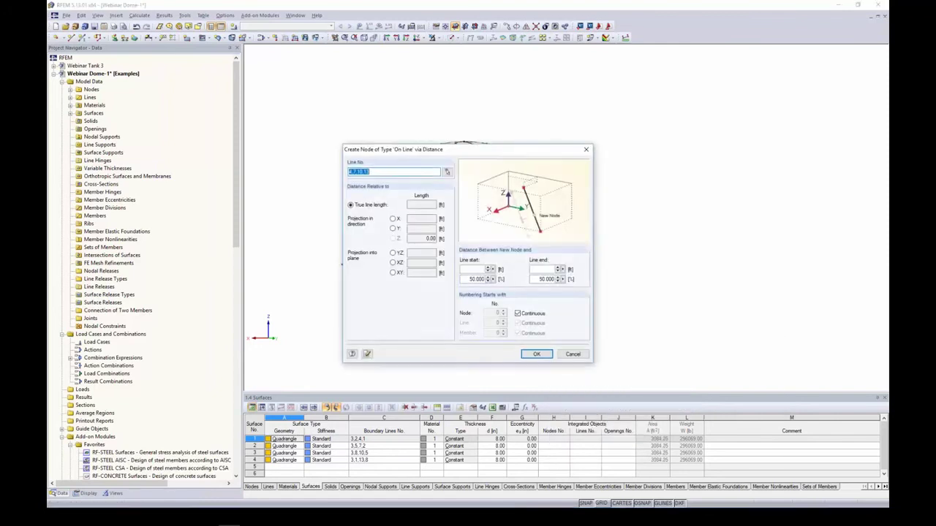
left_click(475, 268)
key("Return")
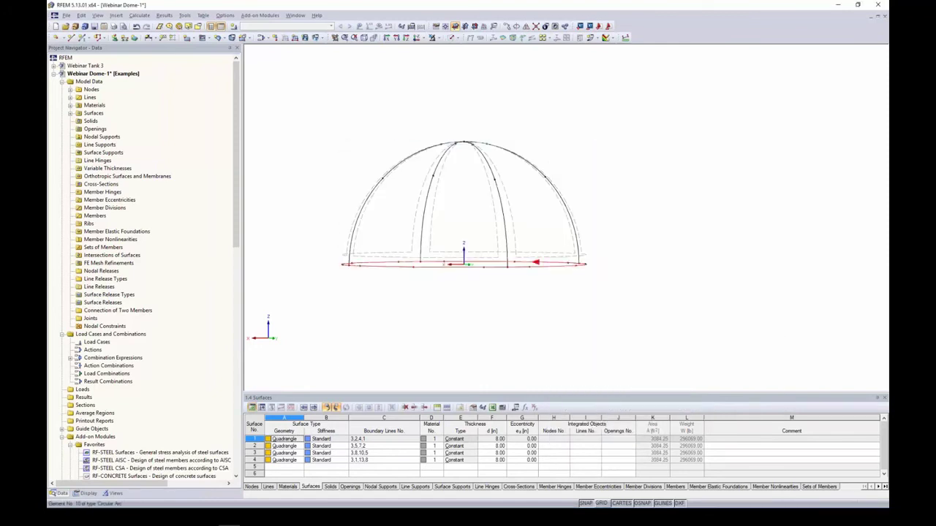
Draw an arc via three nodes across the dome at X 9.93 ft, passing through the upper node at Z 49 ft between opposite base nodes
middle_click_drag(552, 163, 596, 231, "ctrl")
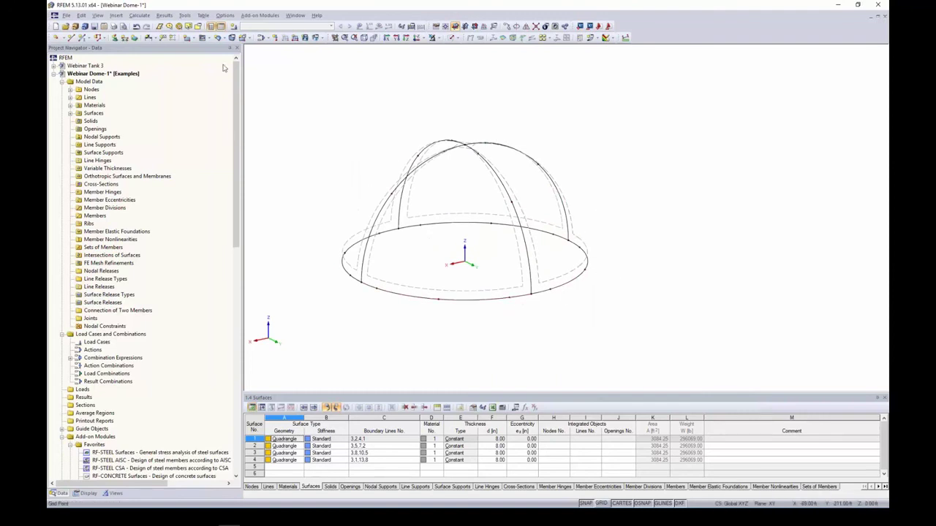
left_click(71, 38)
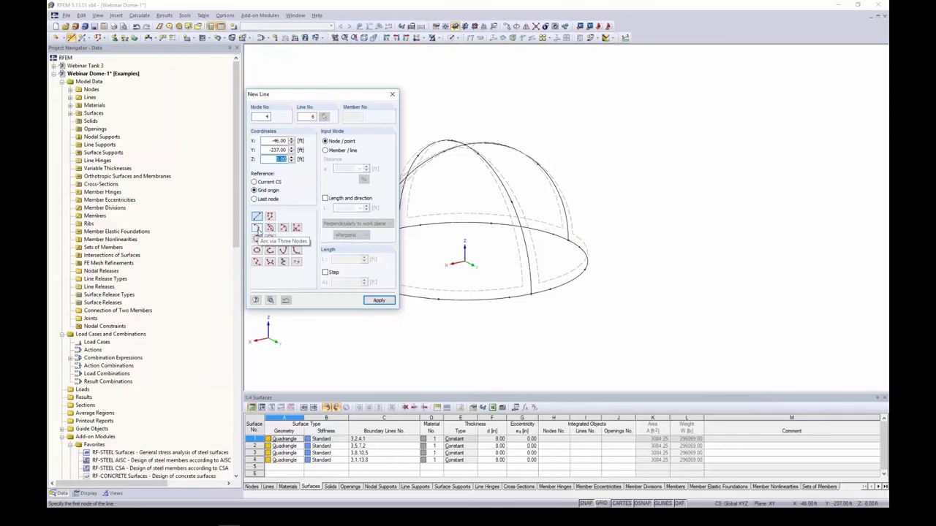
left_click(256, 228)
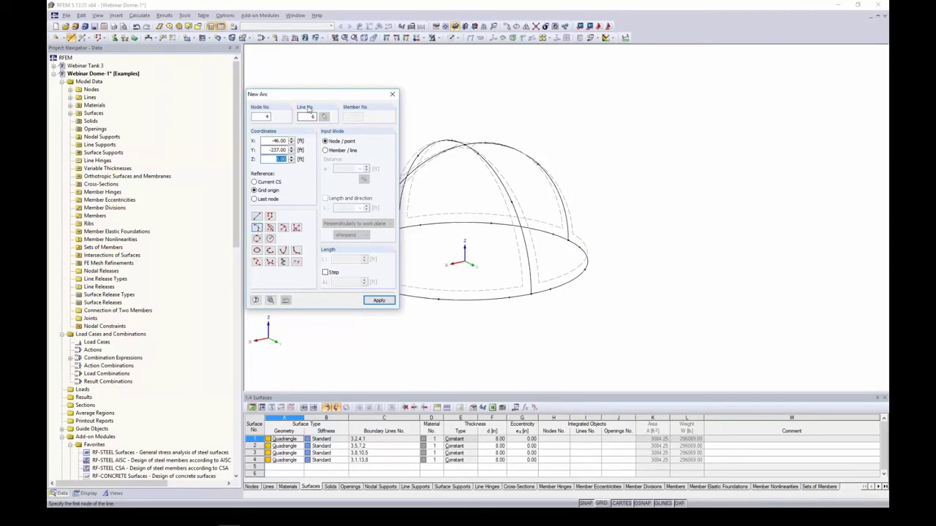
left_click_drag(302, 94, 161, 48)
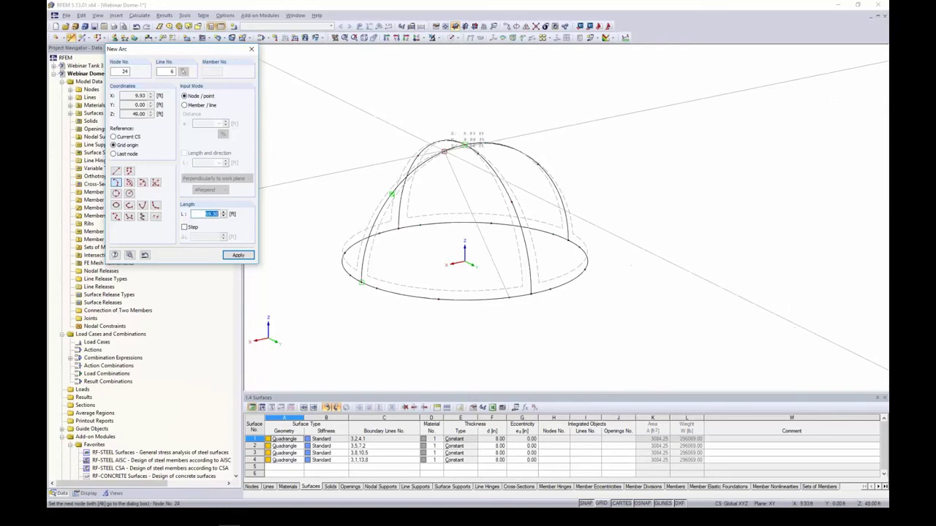
left_click(380, 233)
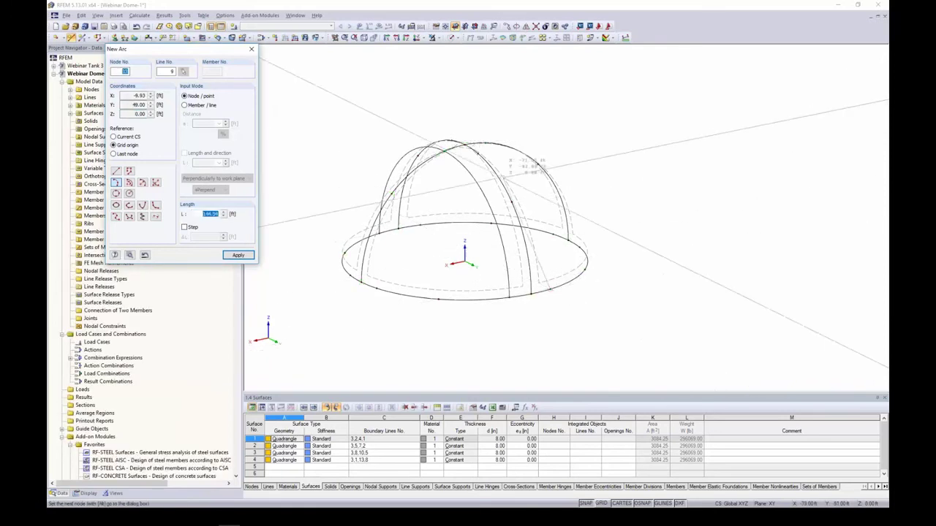
Draw two arcs via three nodes across the dome, at X -9.93 ft and Y -9.93 ft, each through the upper node at Z 49 ft
left_click(486, 143)
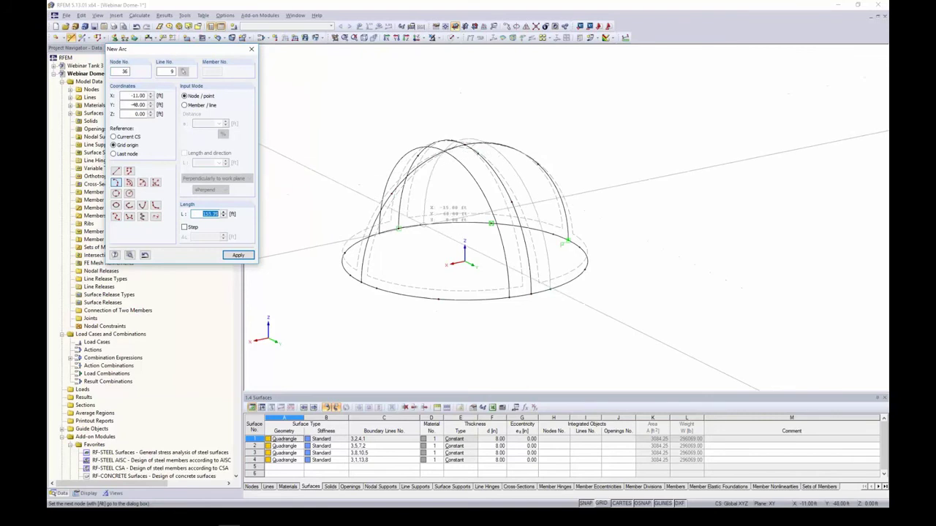
left_click(400, 230)
left_click(349, 275)
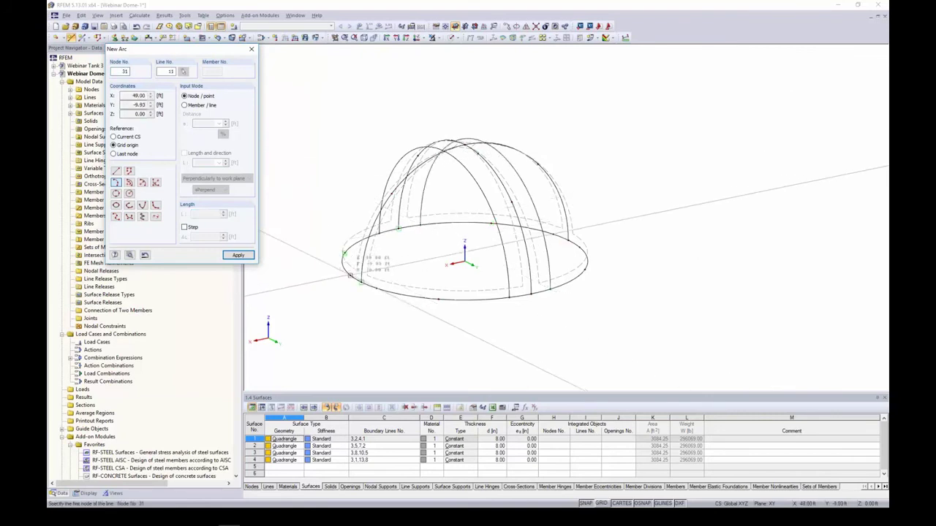
middle_click_drag(410, 265, 457, 282, "ctrl")
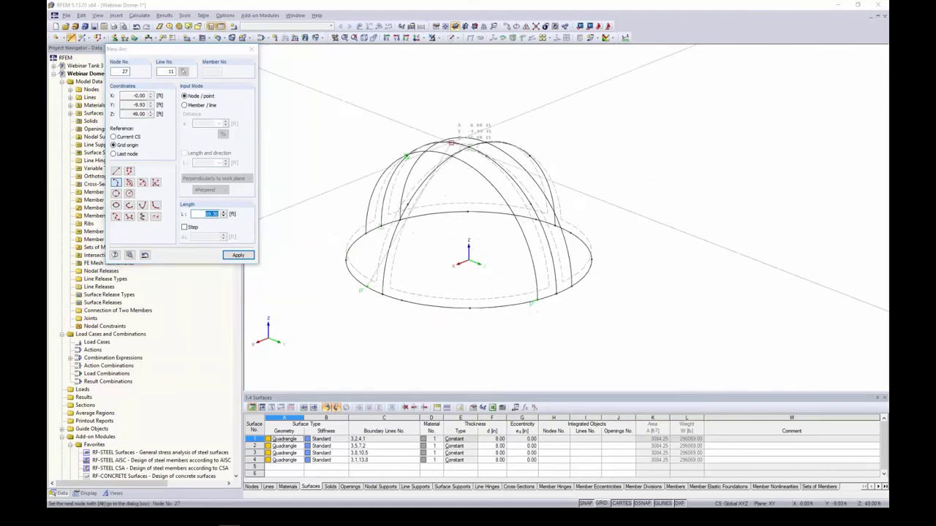
left_click(535, 219)
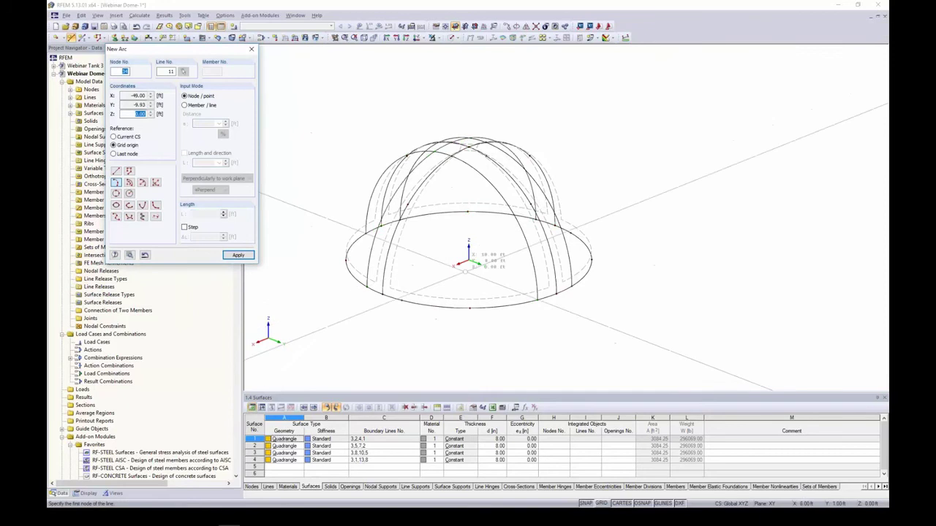
Draw an arc via three nodes at Y 9.93 ft, from the base node at X 49 ft over the upper node to X -49 ft
left_click(401, 300)
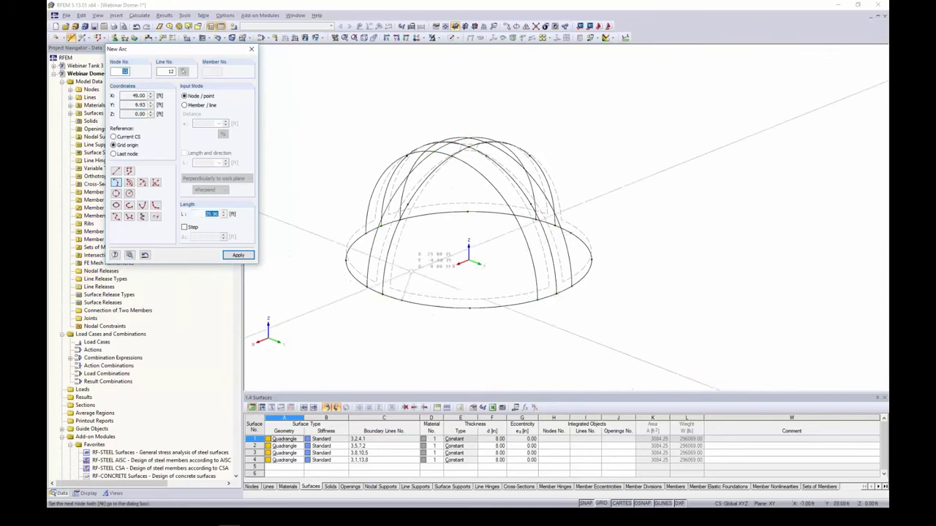
left_click(485, 155)
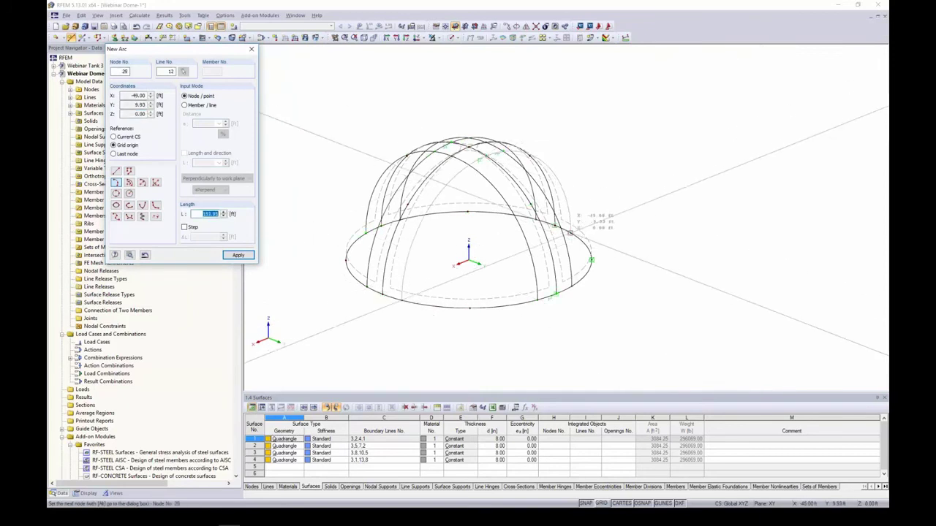
left_click(570, 232)
key("Escape")
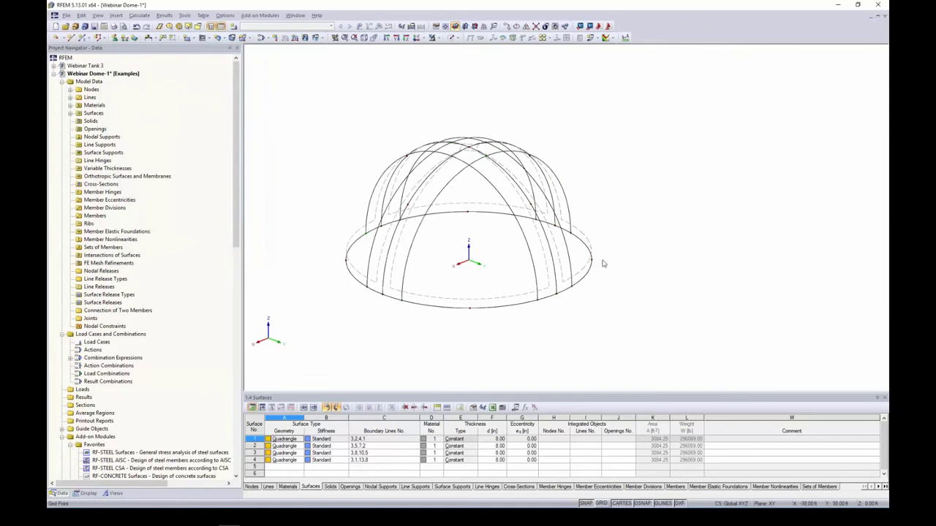
Connect all crossing arcs in the upper part of the dome at their intersections
middle_click_drag(448, 248, 483, 273, "ctrl")
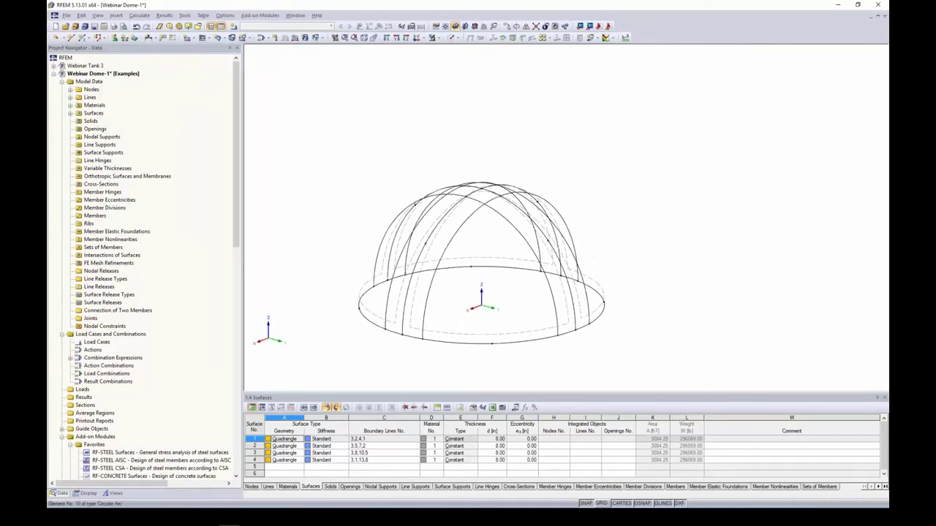
left_click(536, 27)
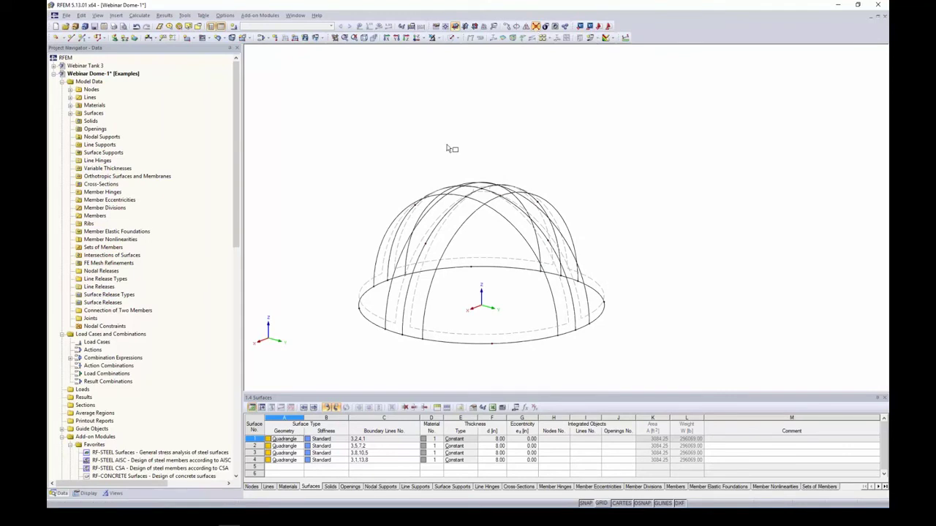
mouse_move(360, 119)
left_mouse_down()
mouse_move(388, 146)
mouse_move(613, 219)
left_mouse_up()
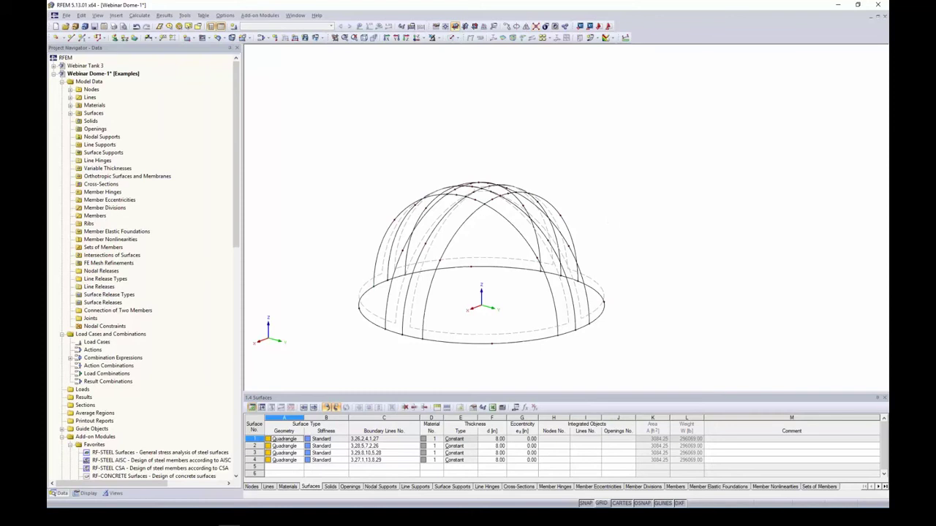
Reverse the line orientation of the selected outer arc segments that point away from the apex
middle_click_drag(576, 200, 563, 183, "ctrl")
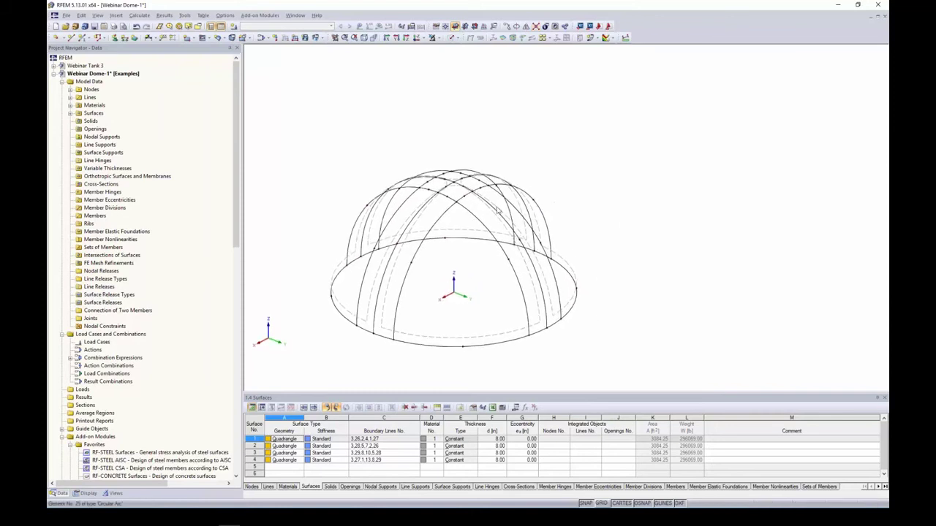
scroll(459, 200, "up", 6)
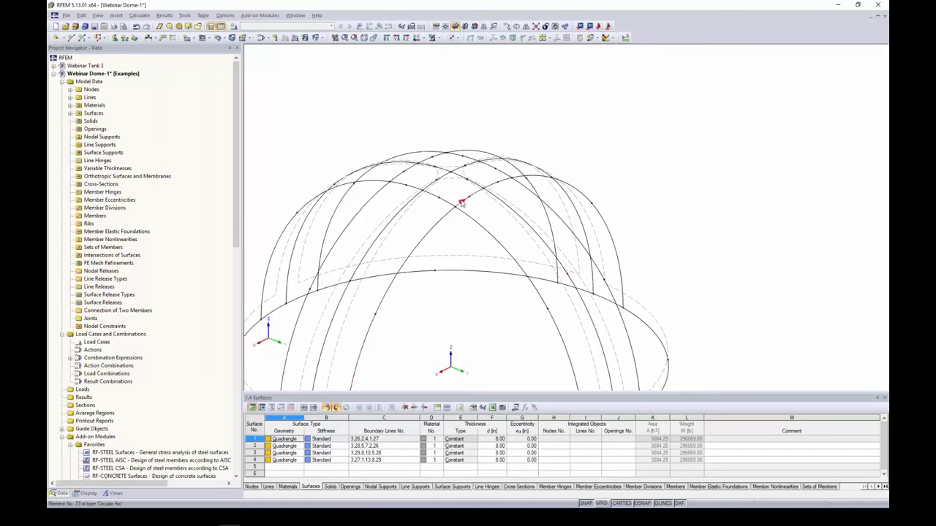
scroll(658, 228, "down", 1)
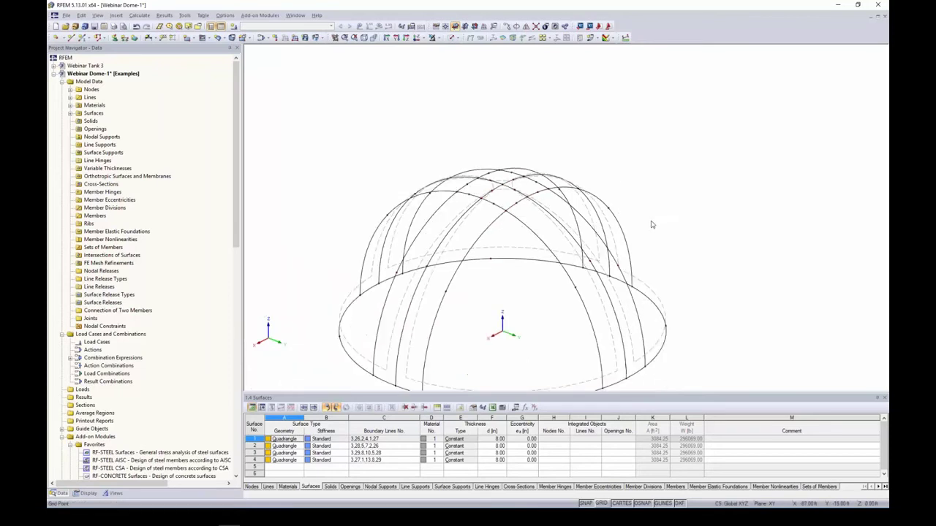
middle_click_drag(650, 225, 577, 285)
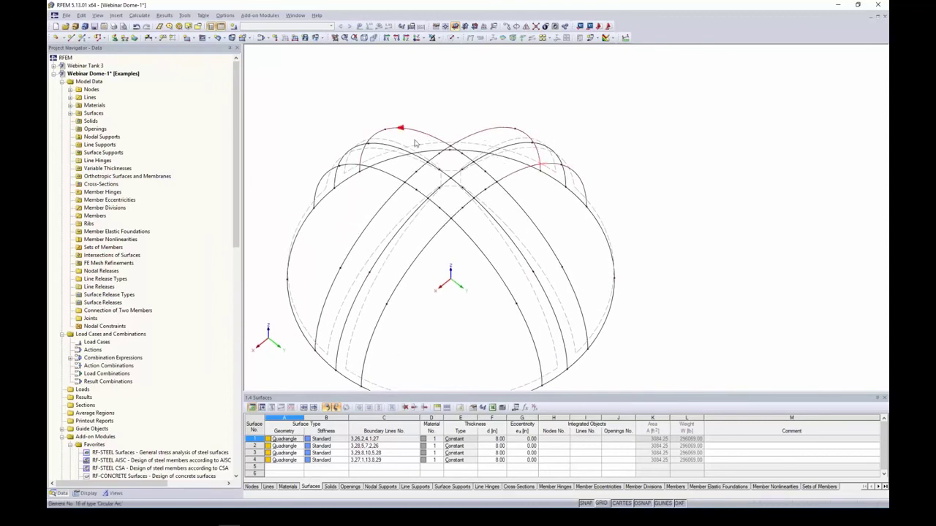
right_click(391, 177)
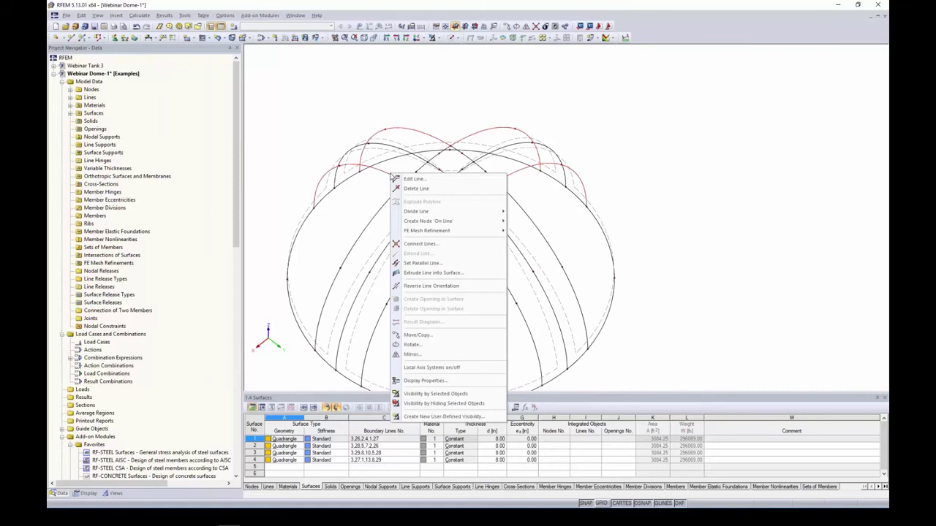
left_click(436, 287)
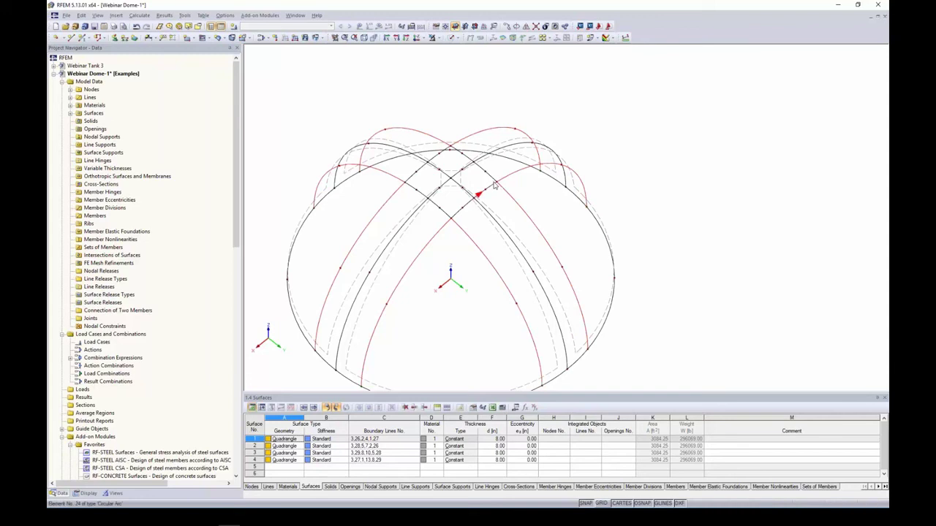
Divide the eight outer arc segments by distance, 10 ft from each line end
right_click(444, 231)
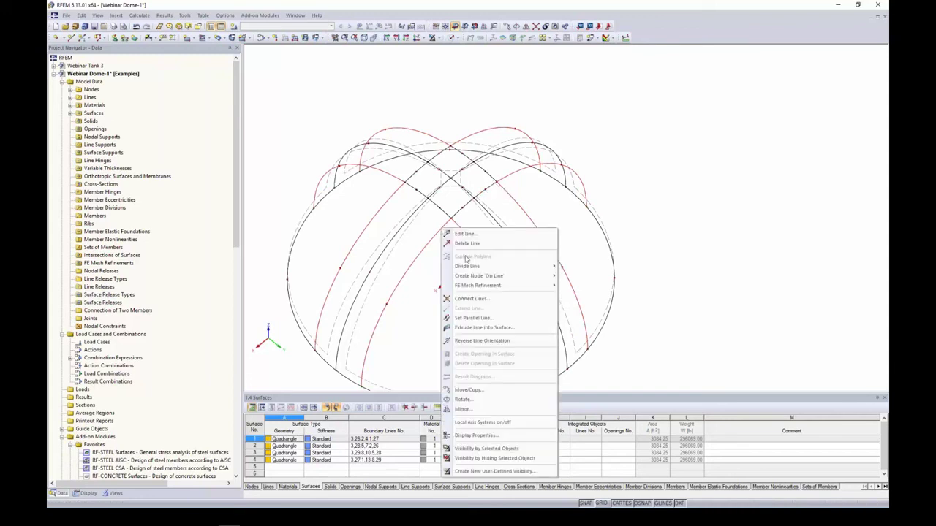
mouse_move(472, 269)
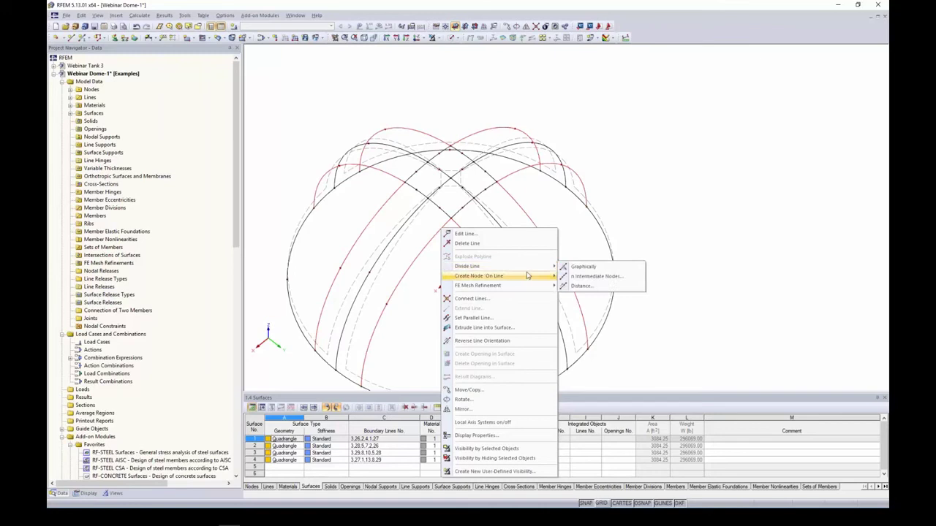
left_click(580, 287)
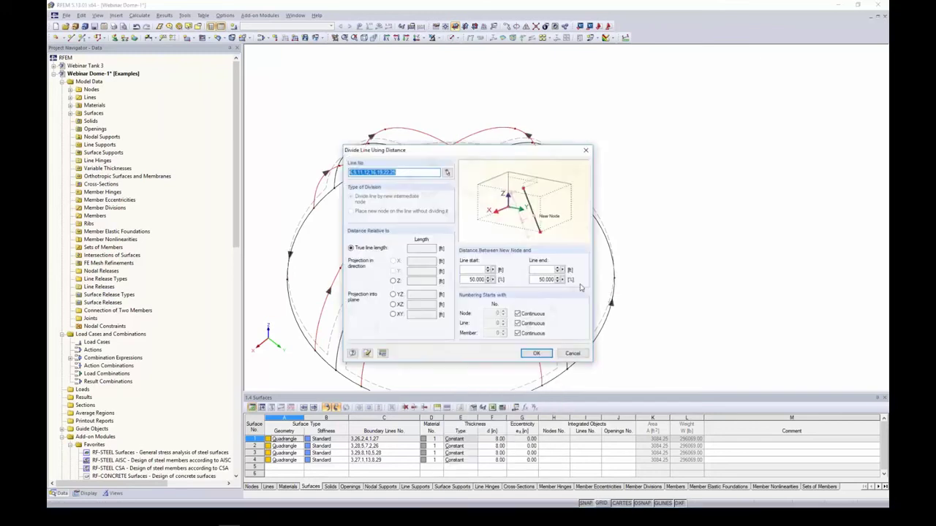
left_click_drag(516, 152, 617, 124)
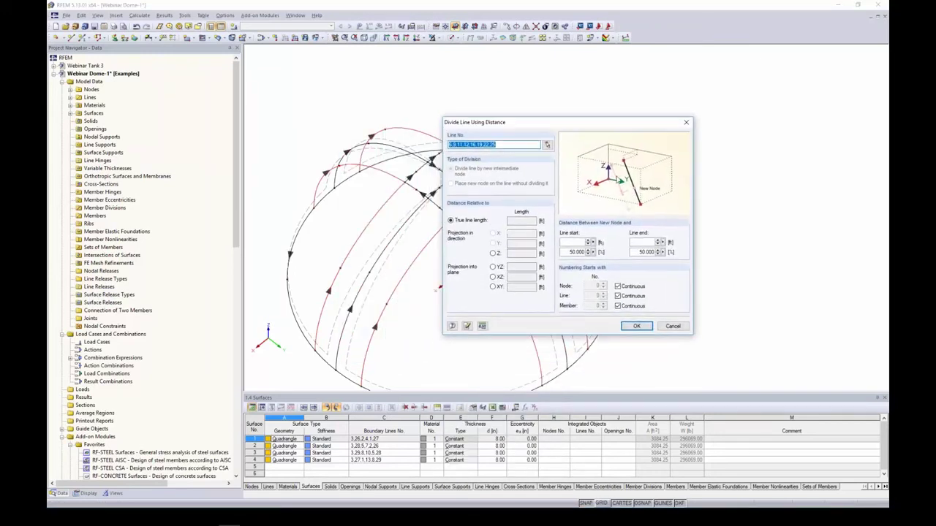
left_click(649, 239)
type("10")
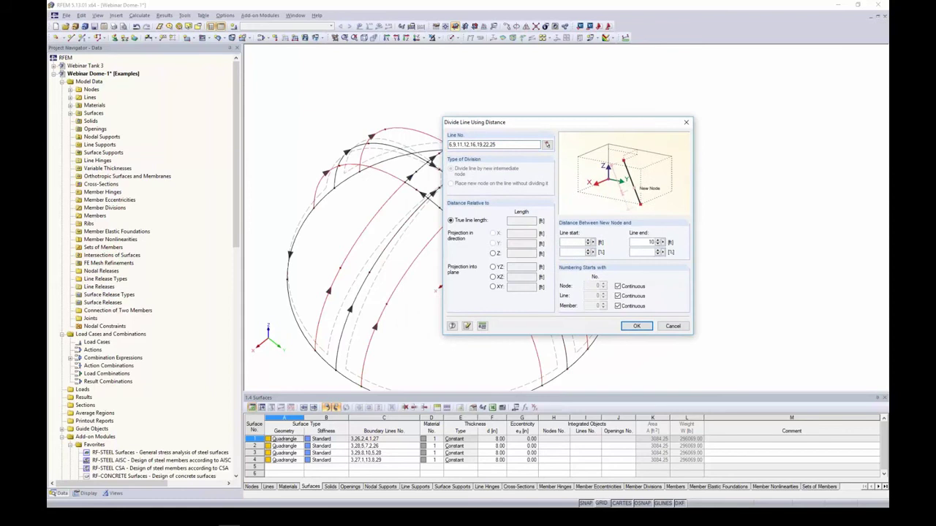
key("Return")
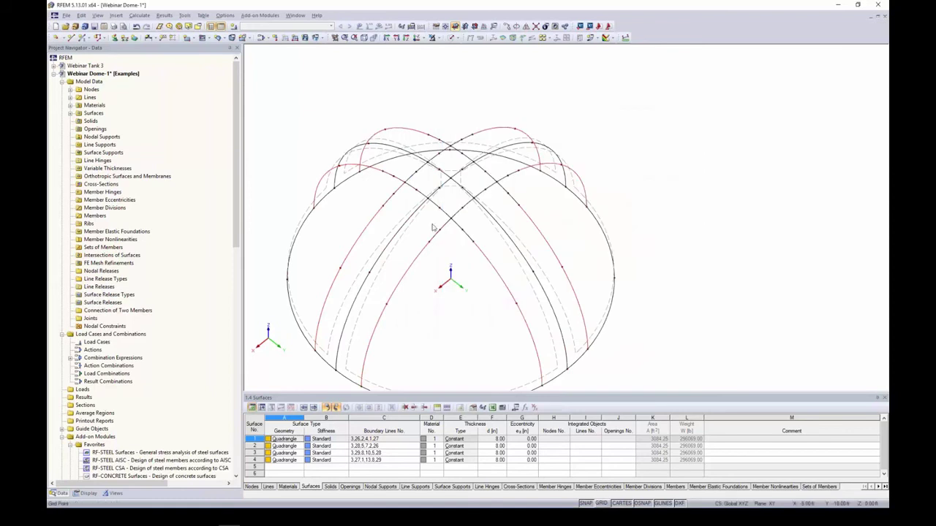
Delete the lower segments of the two crossing arcs at Y ±9.93 ft, between the new division nodes and the base
scroll(435, 226, "up", 3)
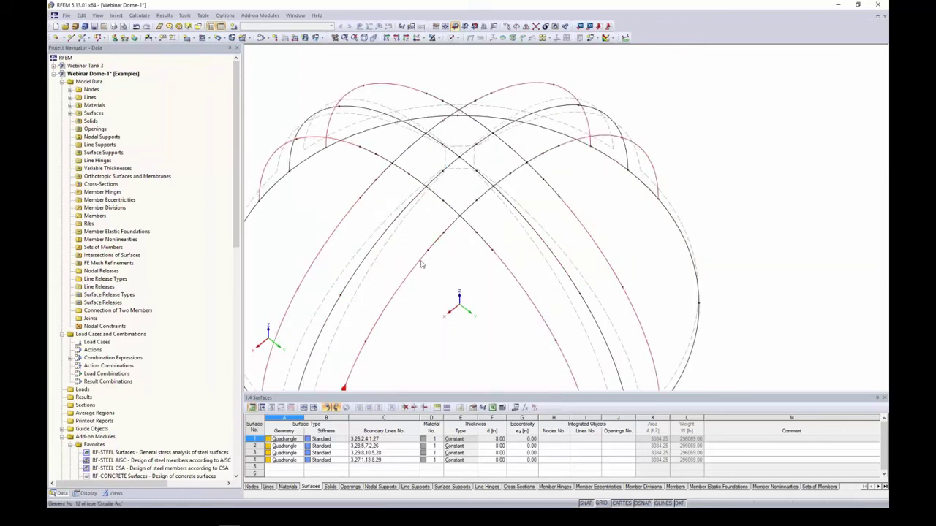
scroll(453, 261, "down", 4)
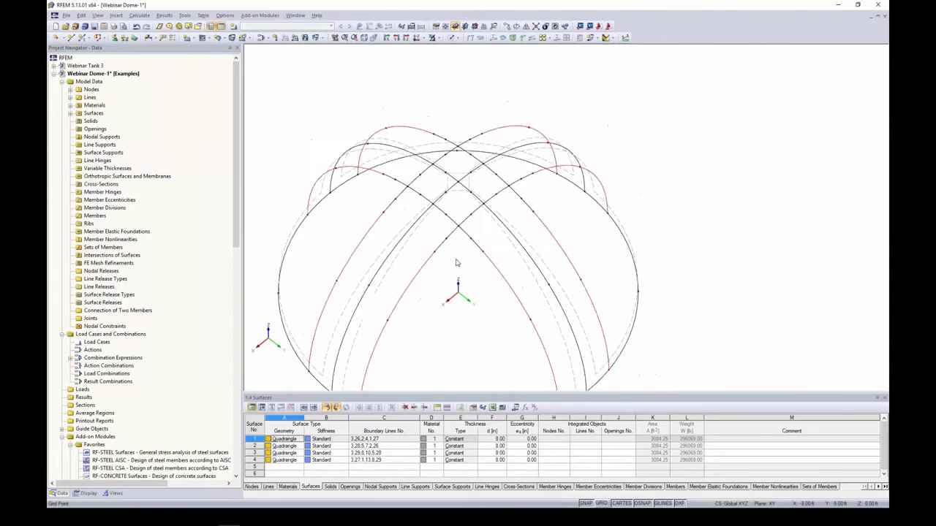
middle_click_drag(456, 261, 625, 96, "ctrl")
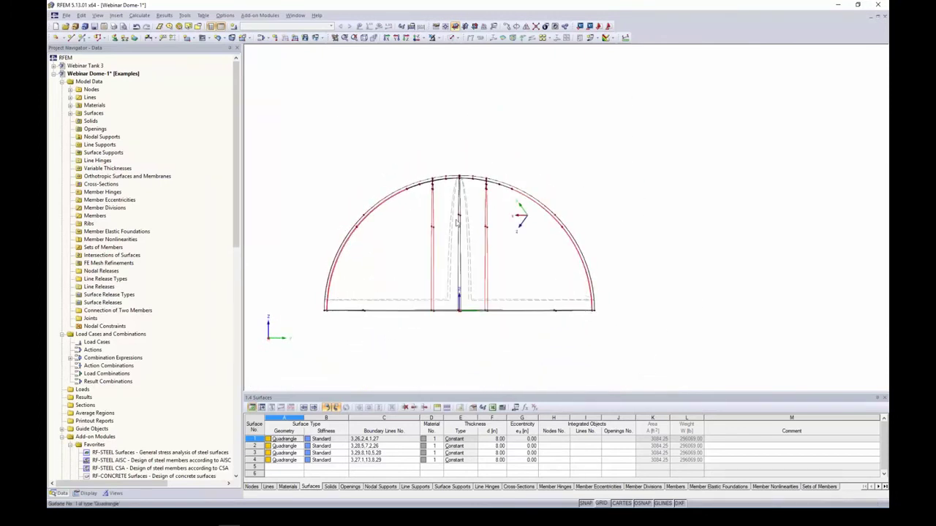
scroll(436, 247, "up", 3)
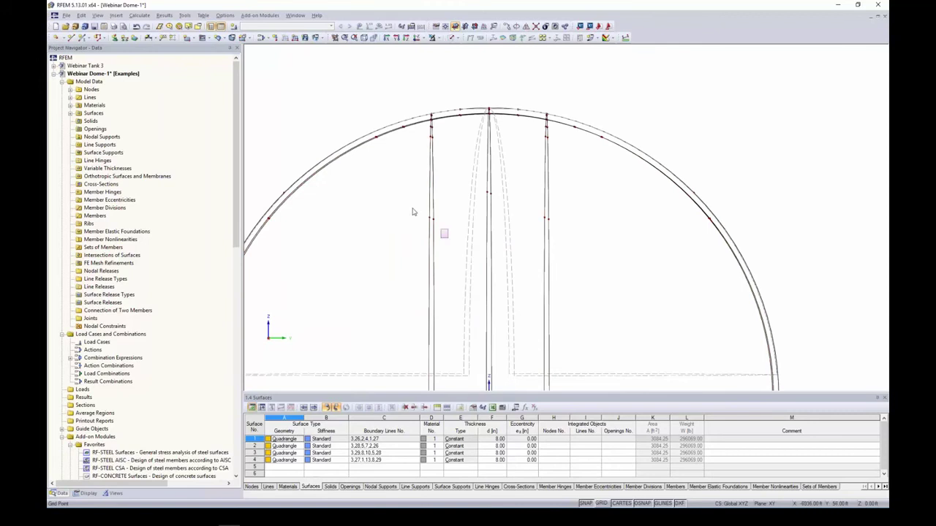
left_click(432, 216)
left_click(533, 208, "ctrl")
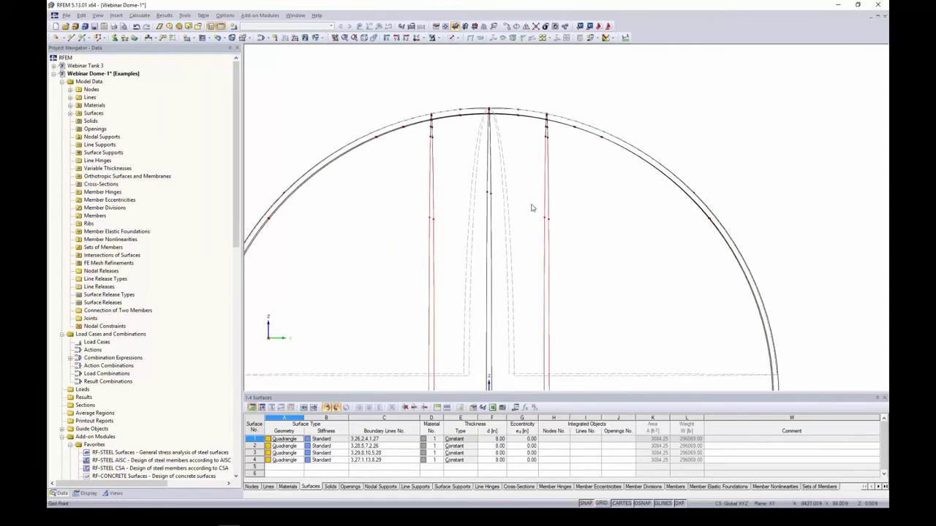
key("Delete")
Delete the lower segments of the two crossing arcs at X ±9.93 ft, keeping the short arcs around the apex
middle_click_drag(504, 240, 443, 240, "ctrl")
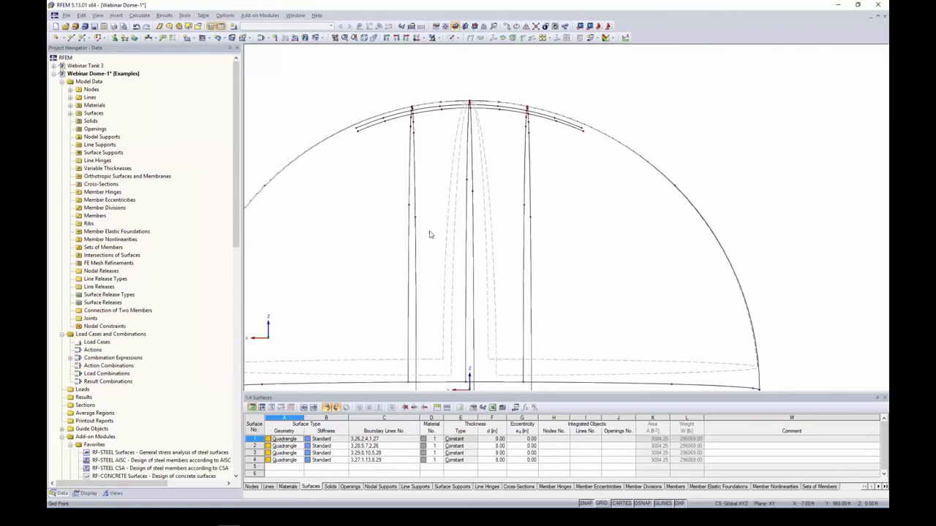
left_click(399, 198)
left_click(511, 195, "ctrl")
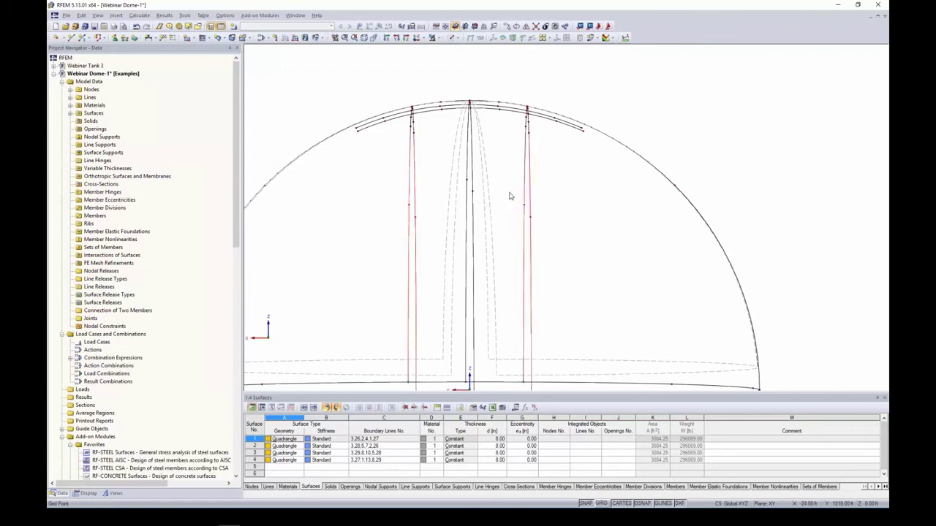
key("Delete")
scroll(494, 203, "down", 3)
middle_click_drag(494, 203, 568, 318, "ctrl")
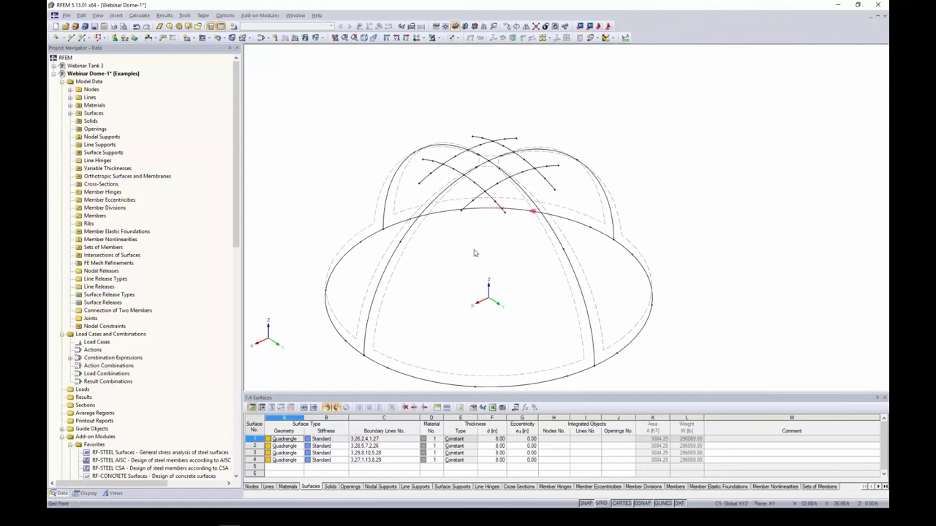
Switch the model display to transparent shaded surfaces and inspect the dome with the short crossing arcs around its apex
middle_click_drag(475, 251, 485, 267, "ctrl")
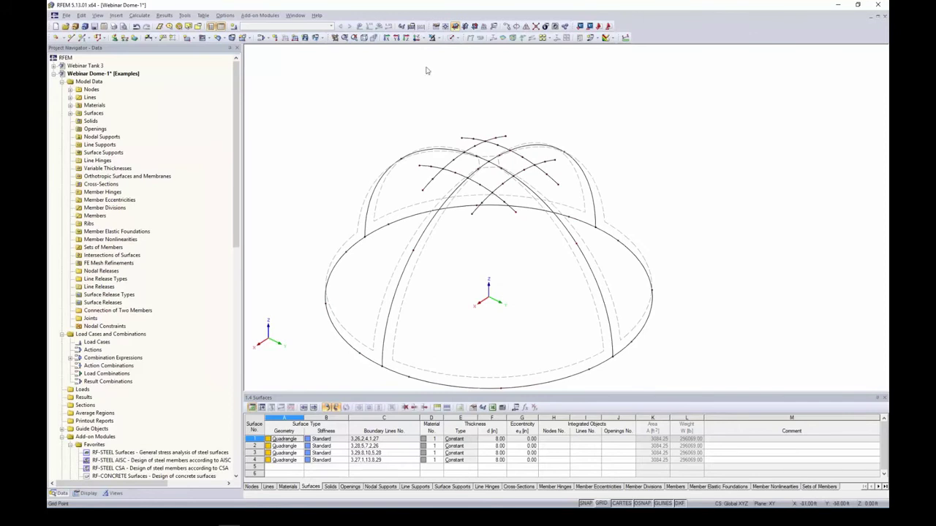
left_click(458, 38)
left_click(460, 69)
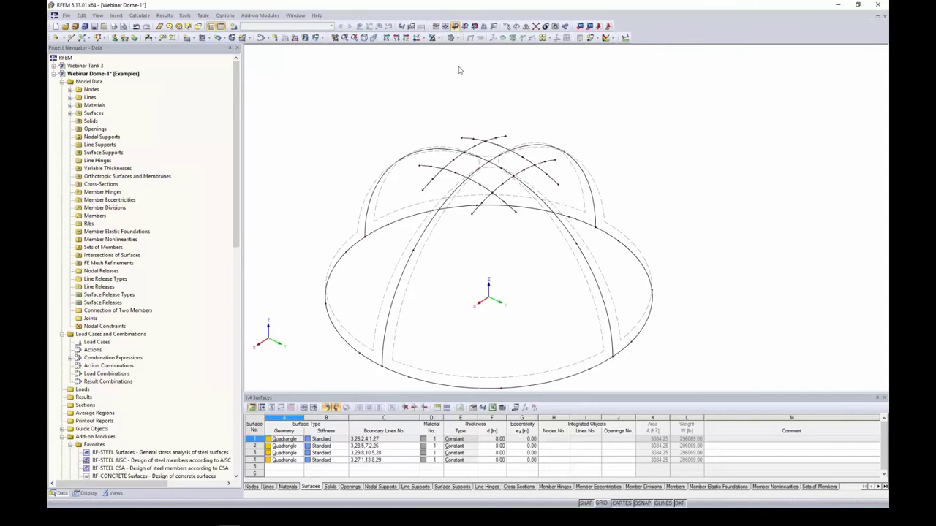
mouse_move(345, 141)
middle_mouse_down("ctrl")
mouse_move(459, 139)
mouse_move(397, 122)
mouse_move(372, 125)
middle_mouse_up("ctrl")
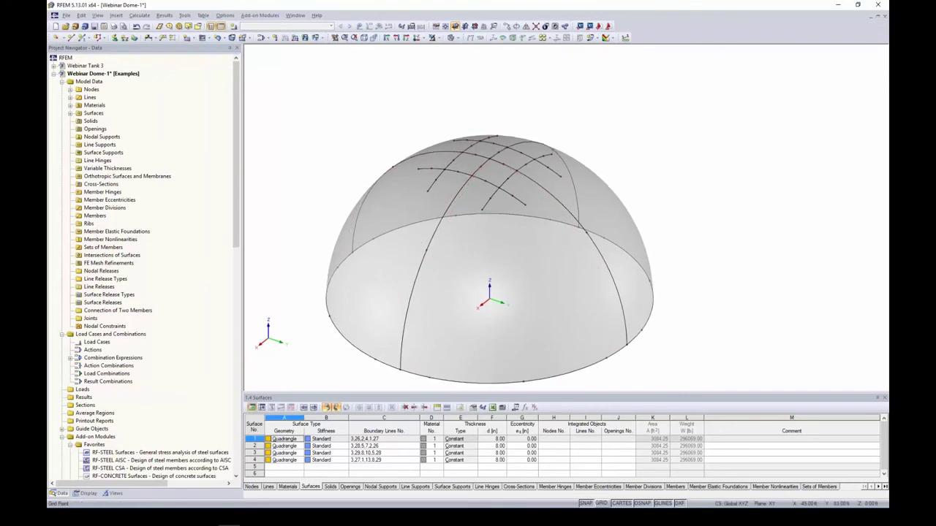
middle_click_drag(373, 125, 619, 163, "ctrl")
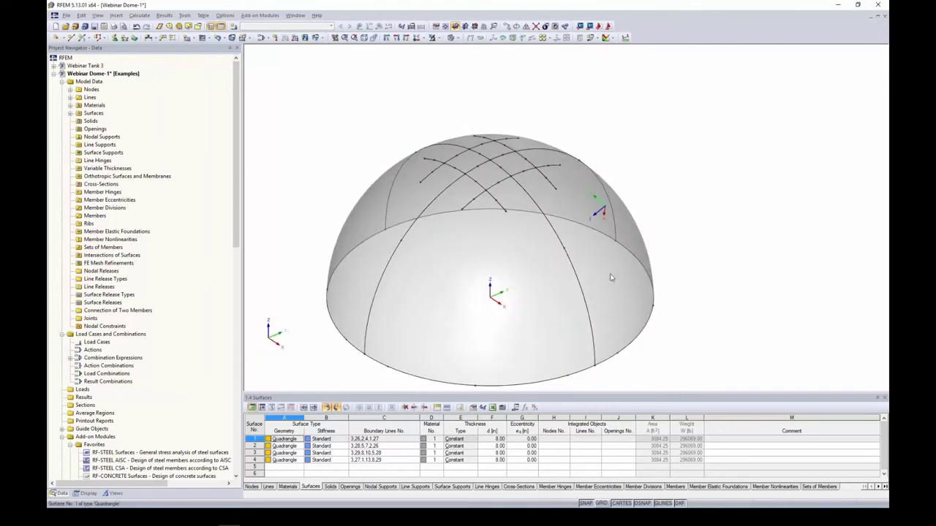
middle_click_drag(607, 280, 512, 322, "ctrl")
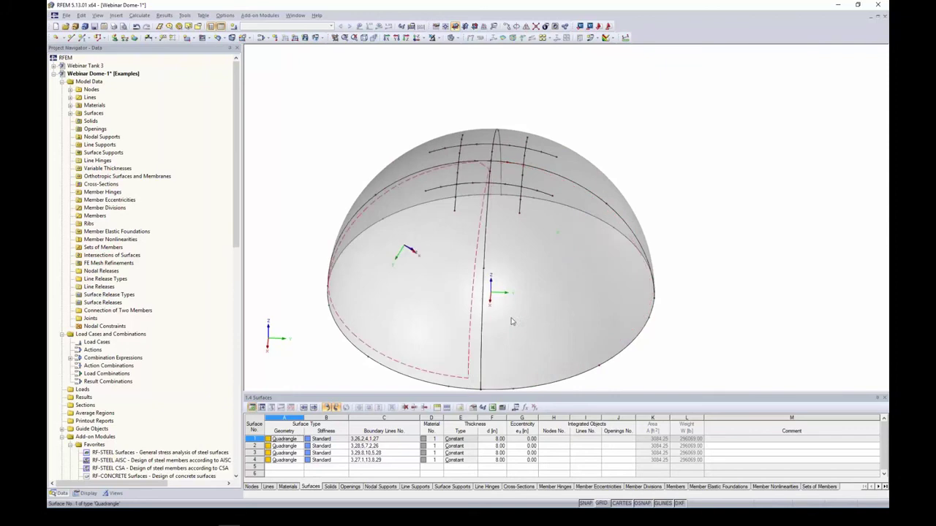
Integrate lines 17, 23, 30 and 33, the short crossing arcs near the apex, into surface 1
double_click(527, 313)
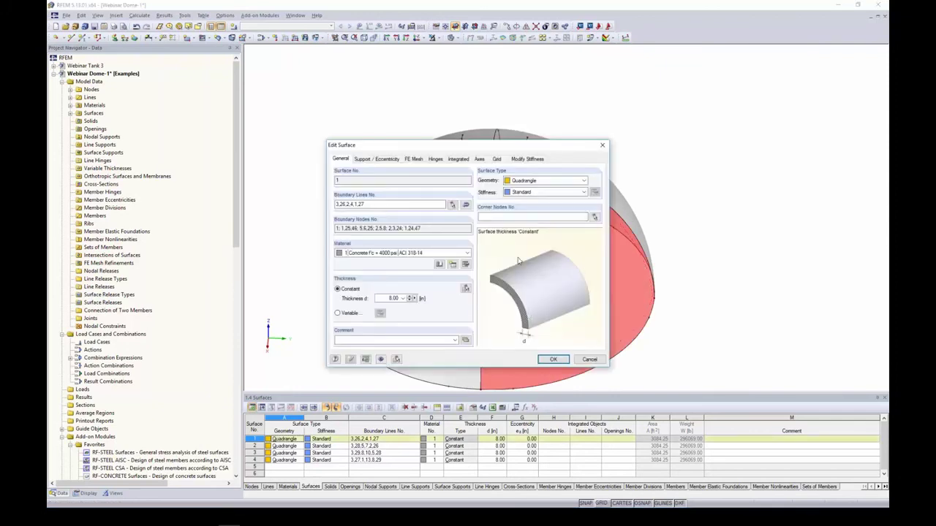
left_click(457, 159)
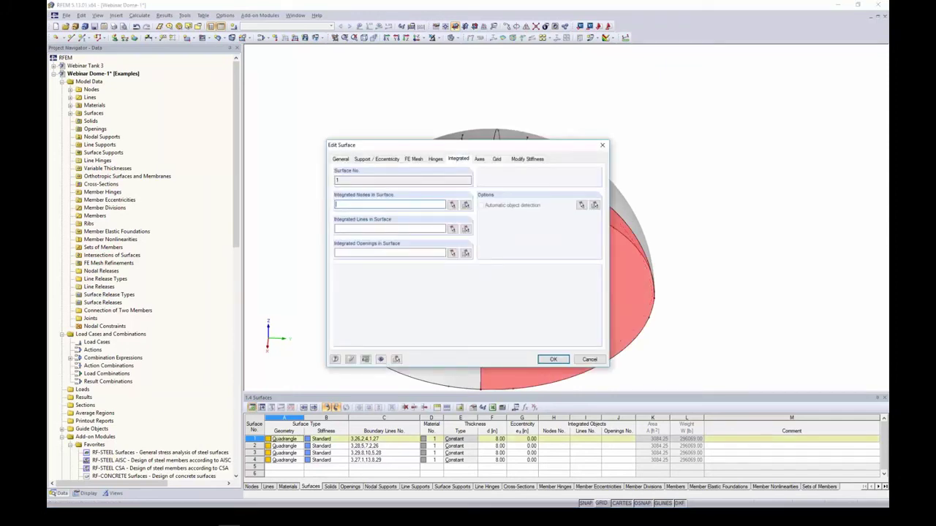
left_click(452, 229)
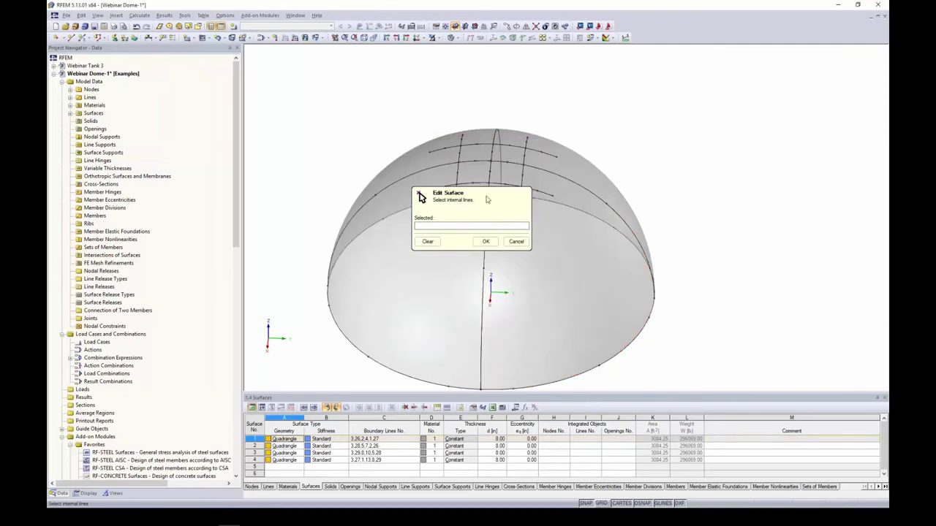
left_click(519, 201)
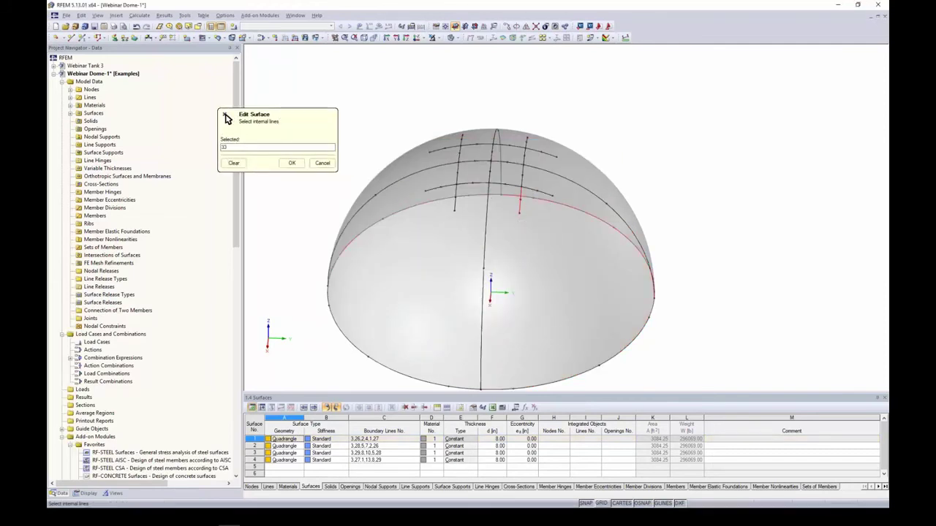
left_click(514, 187)
left_click(534, 190)
left_click(522, 176)
left_click(291, 163)
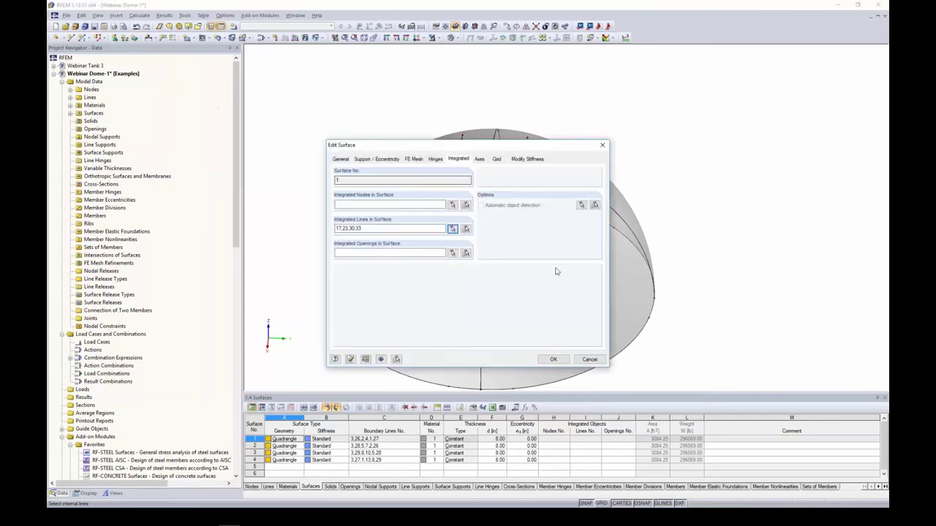
left_click(553, 360)
Integrate the short arc lines 14, 24, 31 and 37 near the apex into surface 2
middle_click_drag(610, 267, 581, 238, "ctrl")
double_click(581, 238)
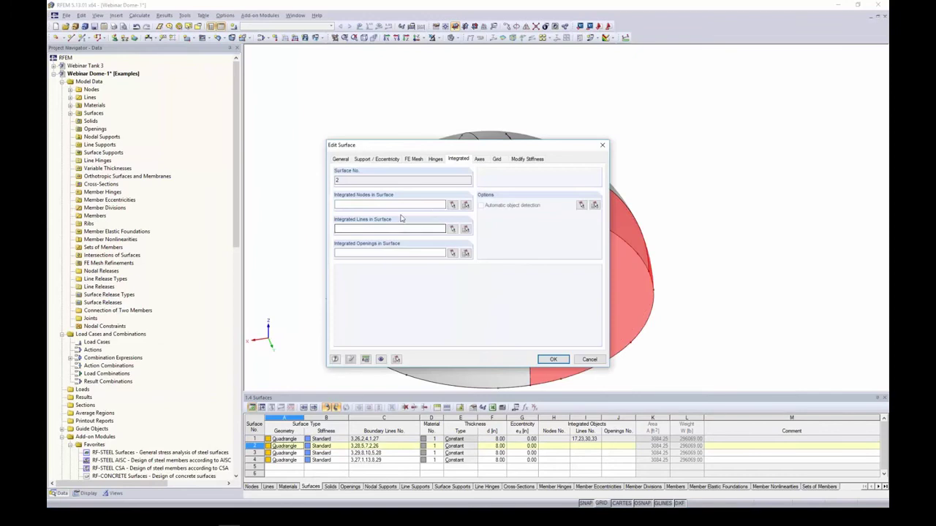
left_click(452, 229)
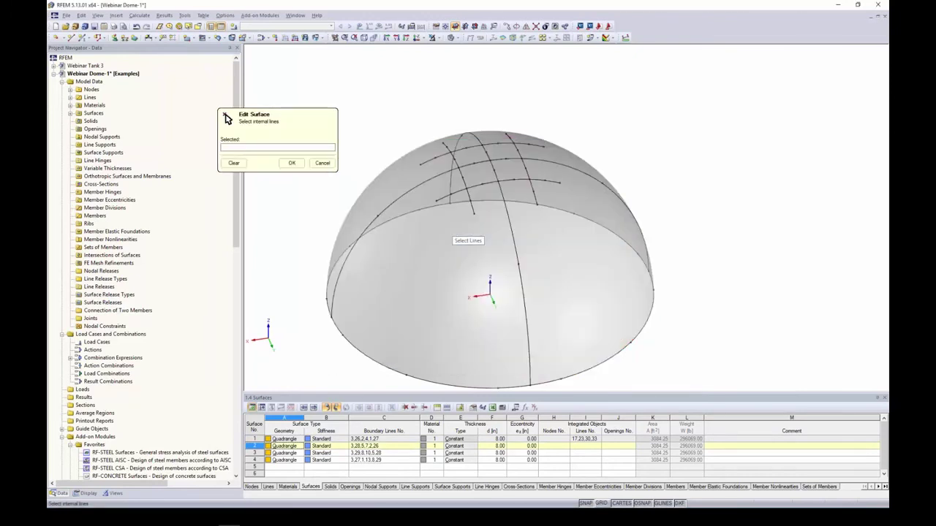
left_click(536, 196)
left_click(535, 180)
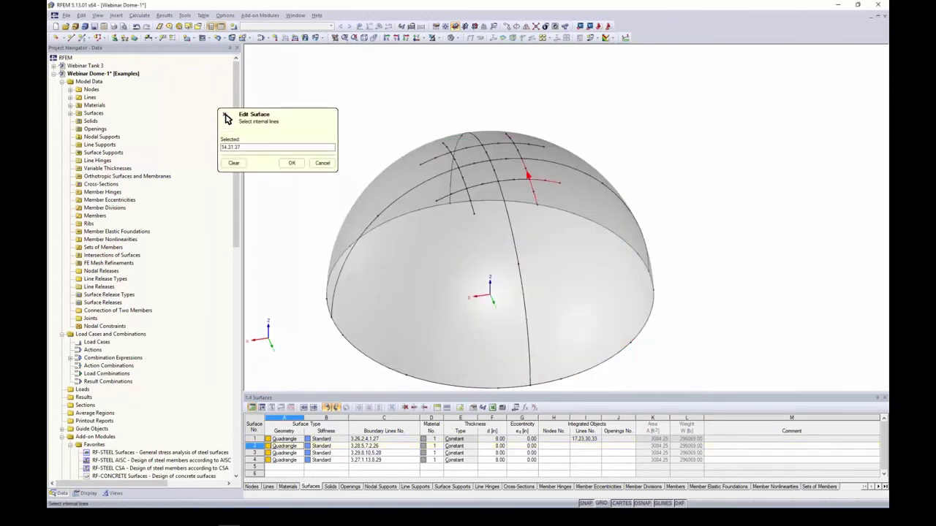
left_click(322, 162)
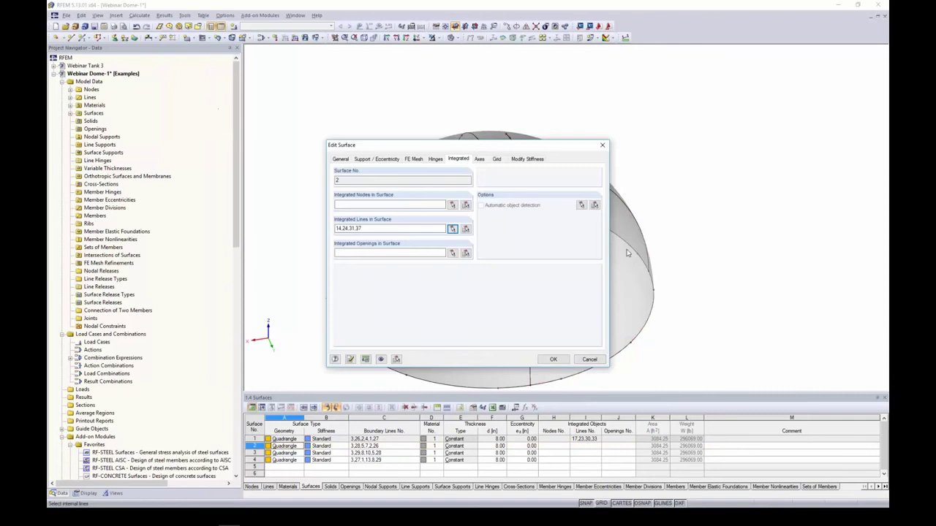
left_click(585, 359)
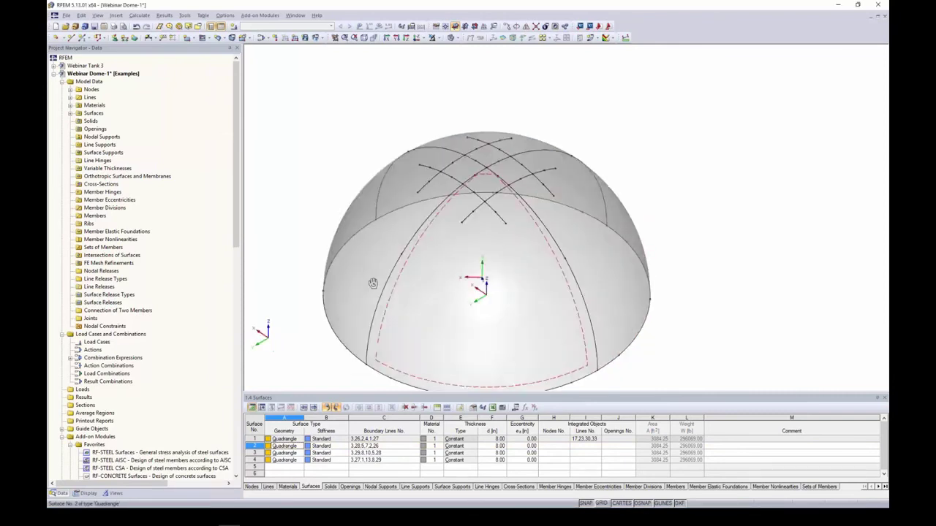
Integrate the short arc lines 15, 21, 34 and 36 near the apex into surface 3
double_click(542, 294)
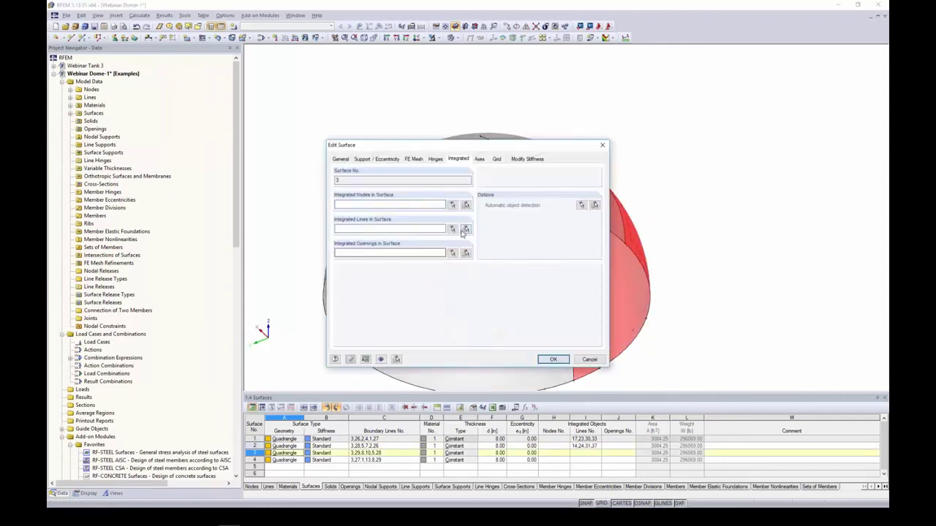
left_click(450, 229)
left_click(519, 181)
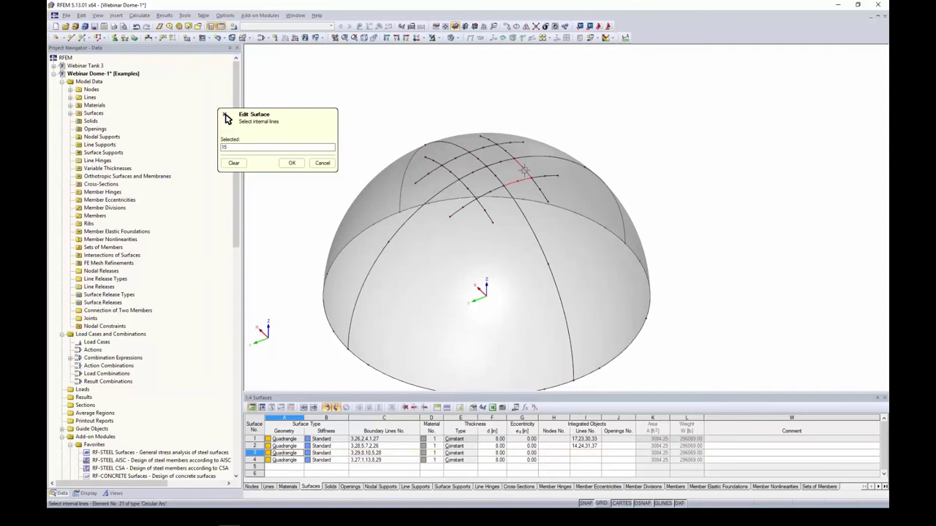
left_click(524, 169)
left_click(543, 177)
left_click(540, 189)
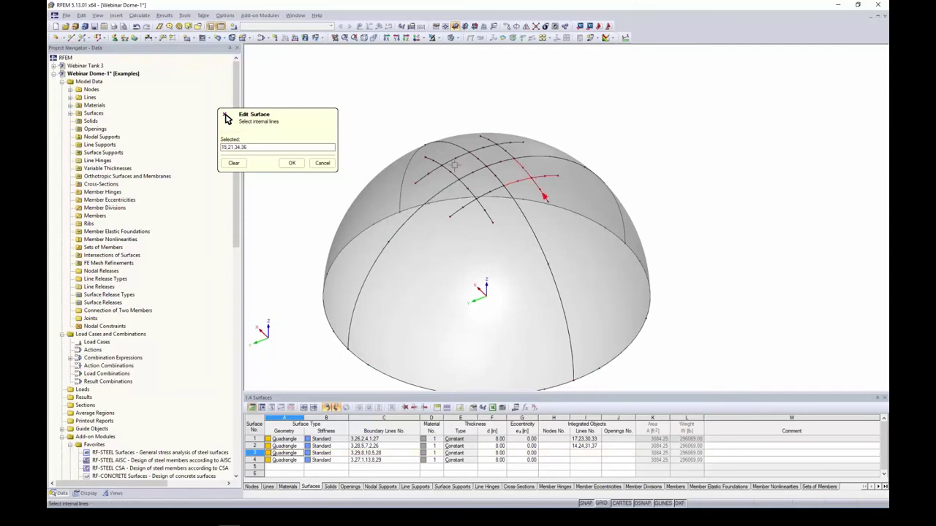
left_click(291, 163)
left_click(553, 359)
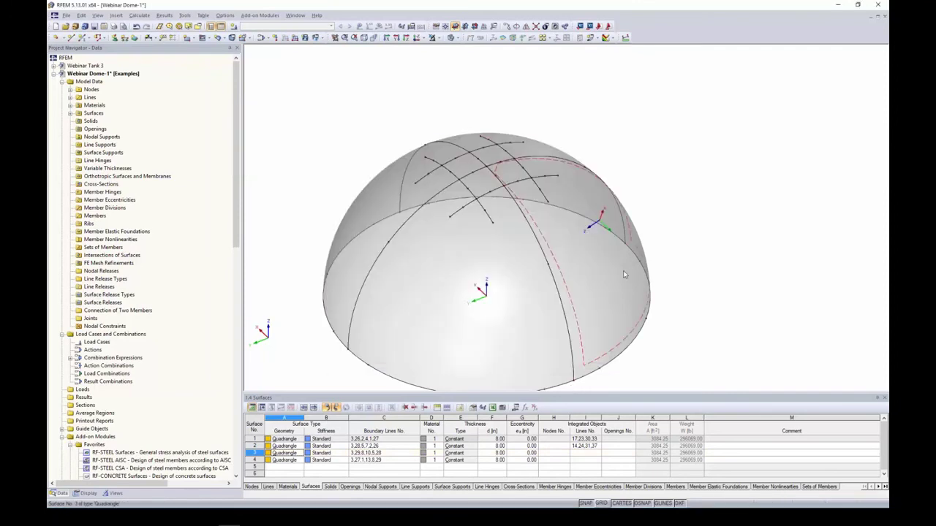
Integrate the short arc lines 18, 20, 32 and 35 near the apex into surface 4
middle_click_drag(622, 274, 579, 346, "ctrl")
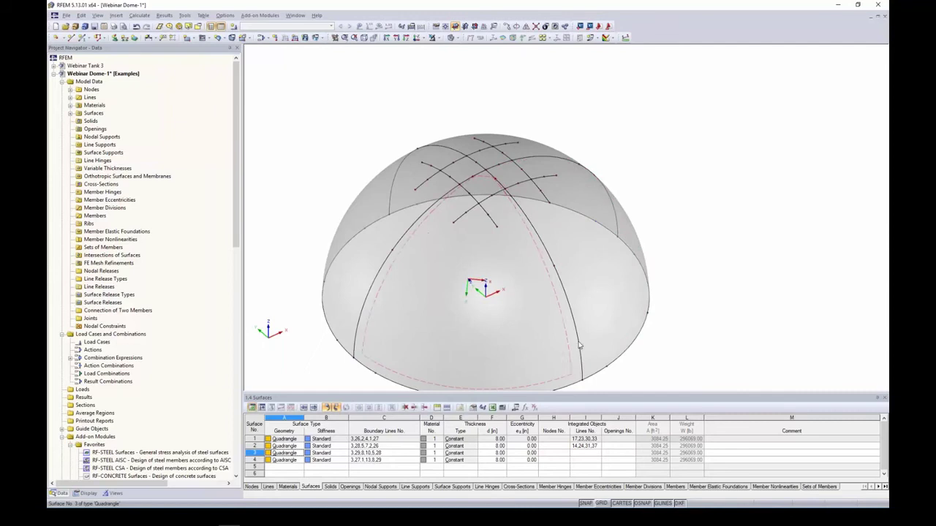
left_click(616, 286)
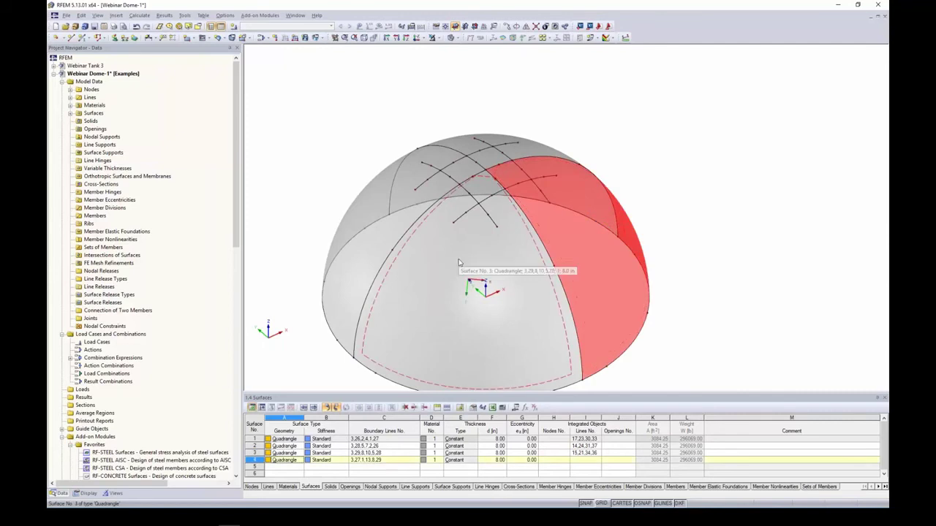
double_click(607, 268)
left_click(453, 230)
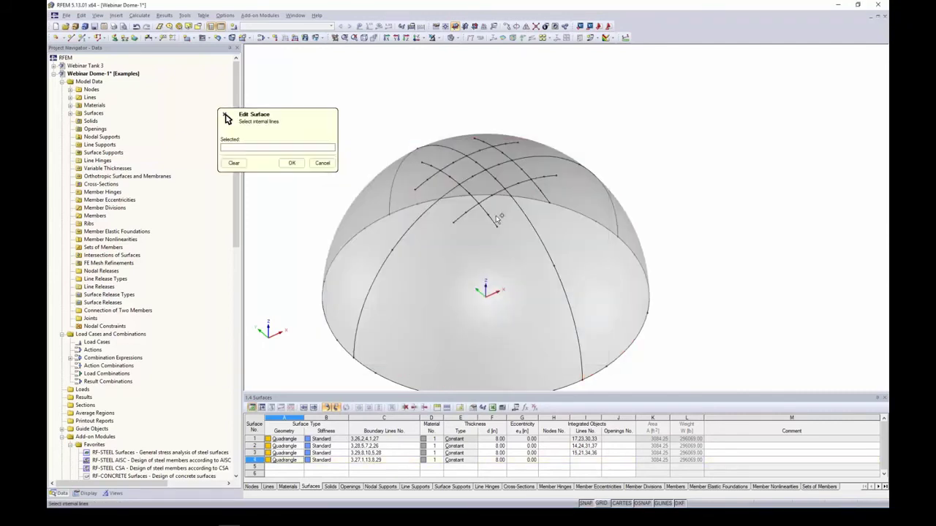
left_click(541, 191)
left_click(545, 177)
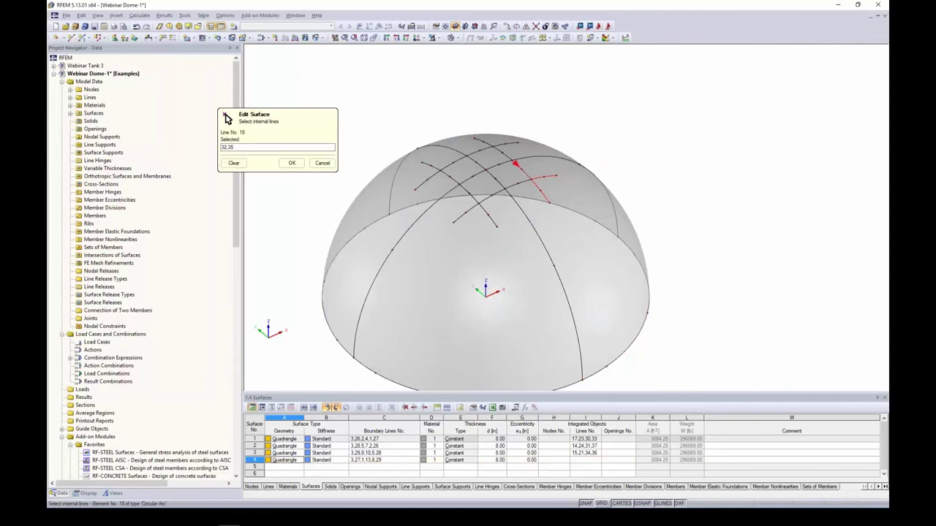
left_click(291, 163)
left_click(554, 359)
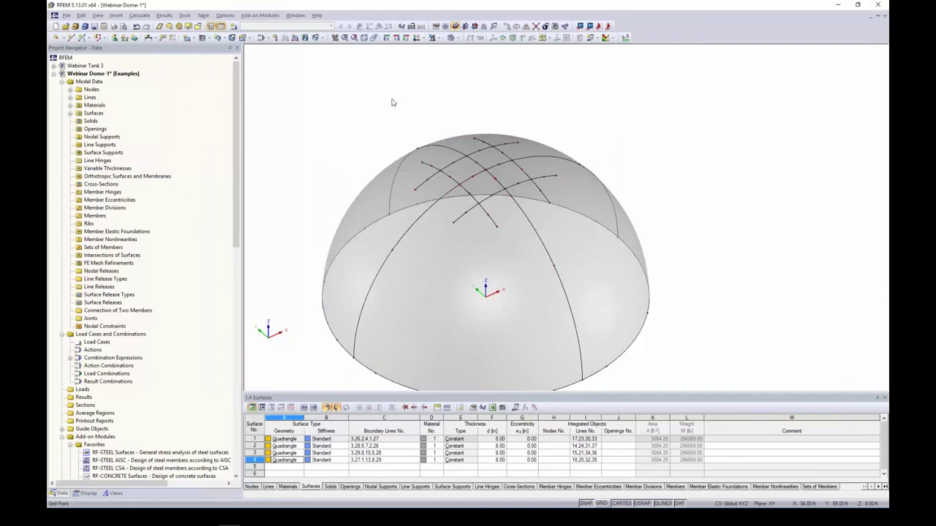
Switch the model display to wireframe and look at the dome from above
left_click(455, 38)
left_click(451, 54)
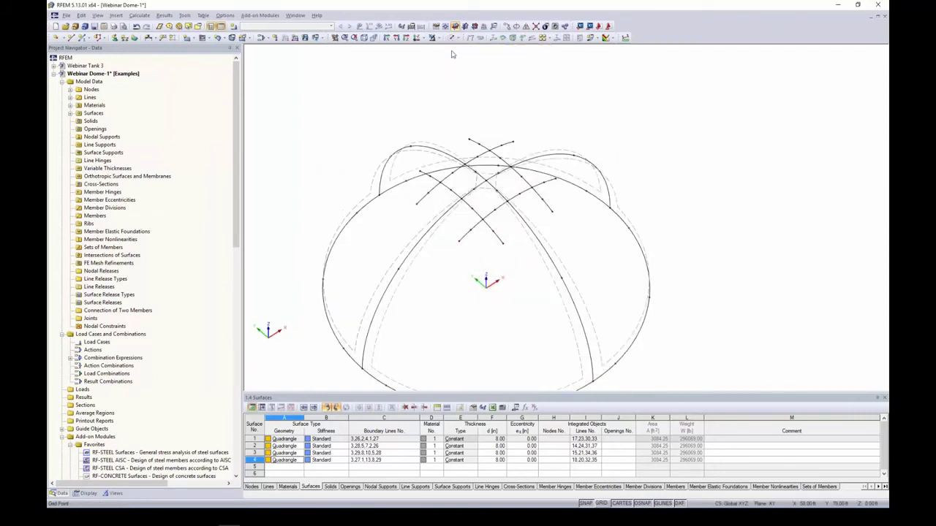
scroll(484, 182, "down", 2)
middle_click_drag(485, 187, 599, 301, "ctrl")
scroll(509, 287, "up", 2)
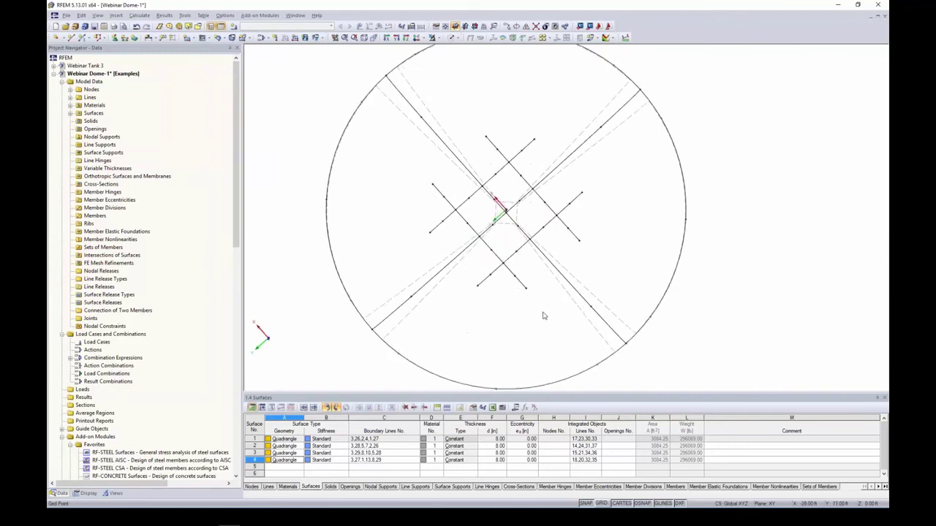
left_click_drag(543, 314, 476, 259)
left_click_drag(600, 250, 482, 121)
left_click_drag(473, 219, 430, 194)
middle_click_drag(471, 288, 512, 143, "ctrl")
right_click(547, 150)
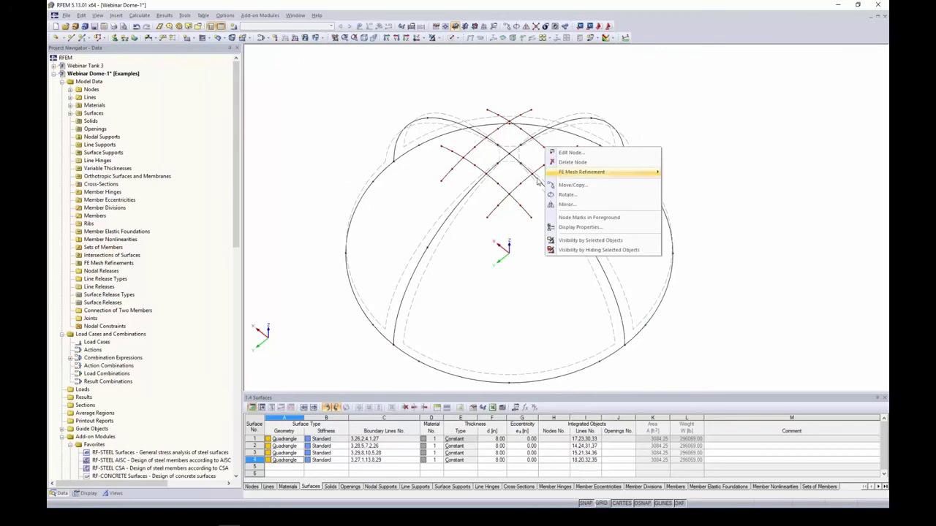
left_click(660, 95)
Select all sixteen short arc lines around the apex and edit them together, making a member available on them
middle_click_drag(547, 126, 522, 265, "ctrl")
left_click_drag(527, 286, 480, 248)
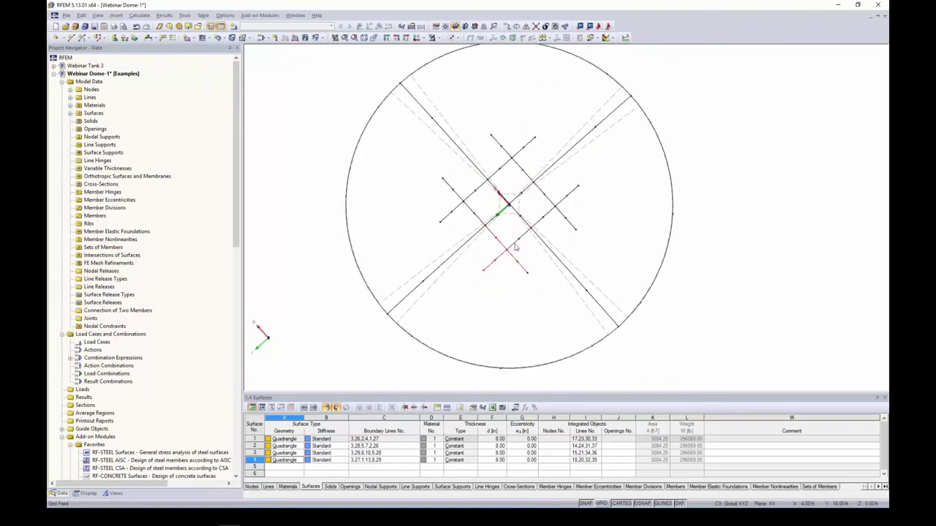
left_click_drag(599, 239, 488, 121)
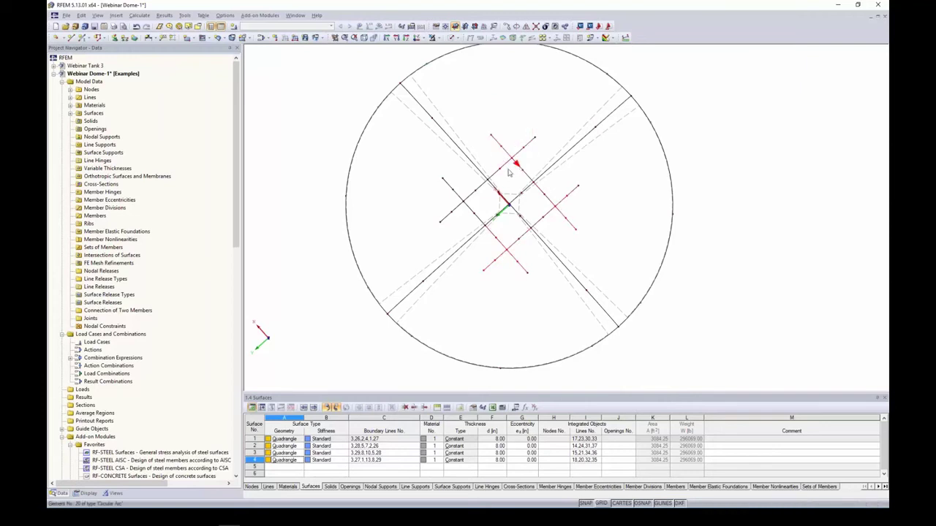
left_click_drag(458, 202, 444, 190)
middle_click_drag(498, 315, 519, 285, "ctrl")
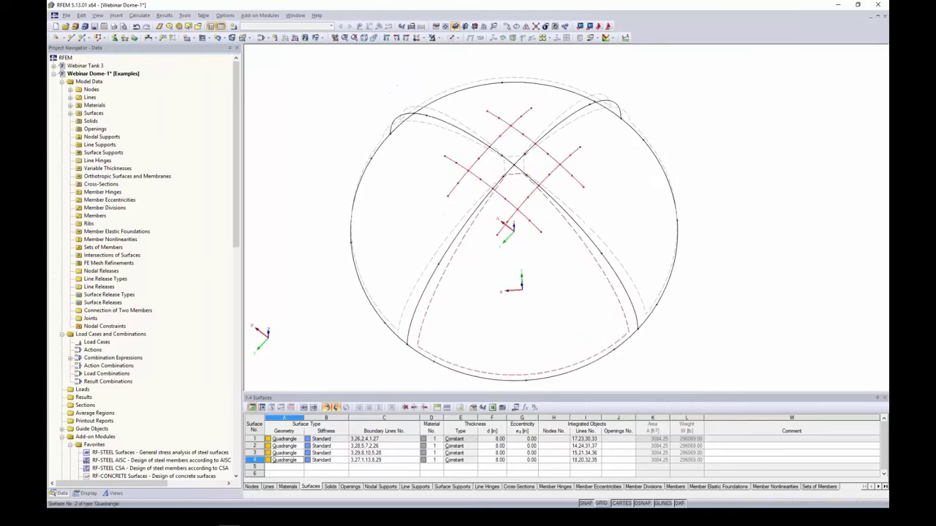
right_click(515, 131)
mouse_move(532, 137)
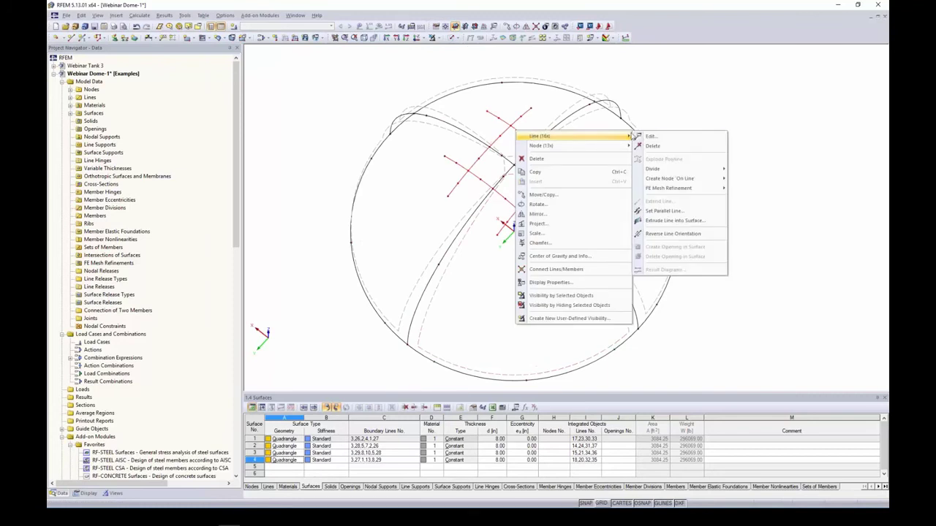
left_click(648, 137)
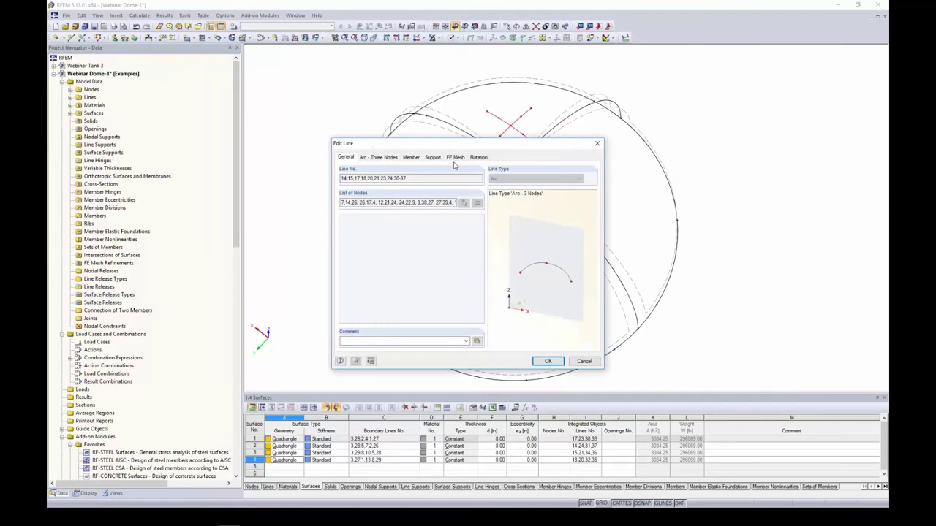
left_click(411, 158)
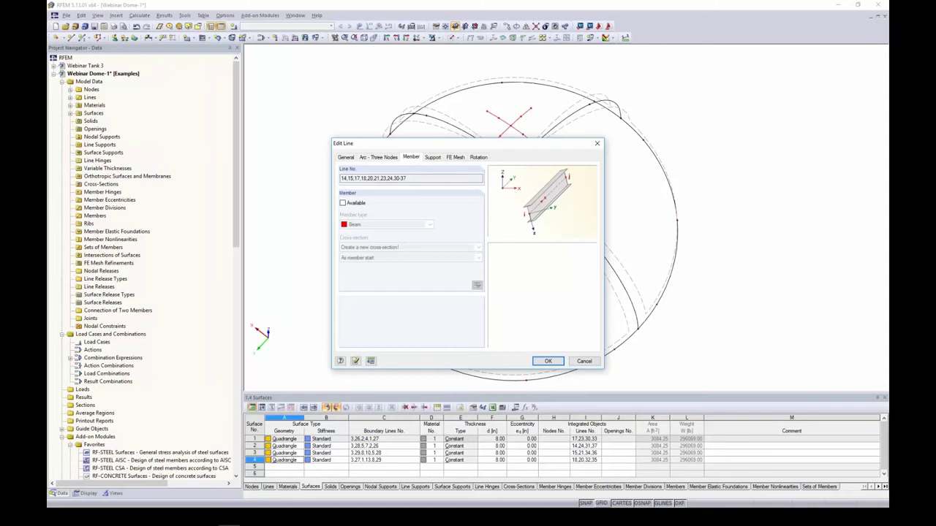
left_click(343, 203)
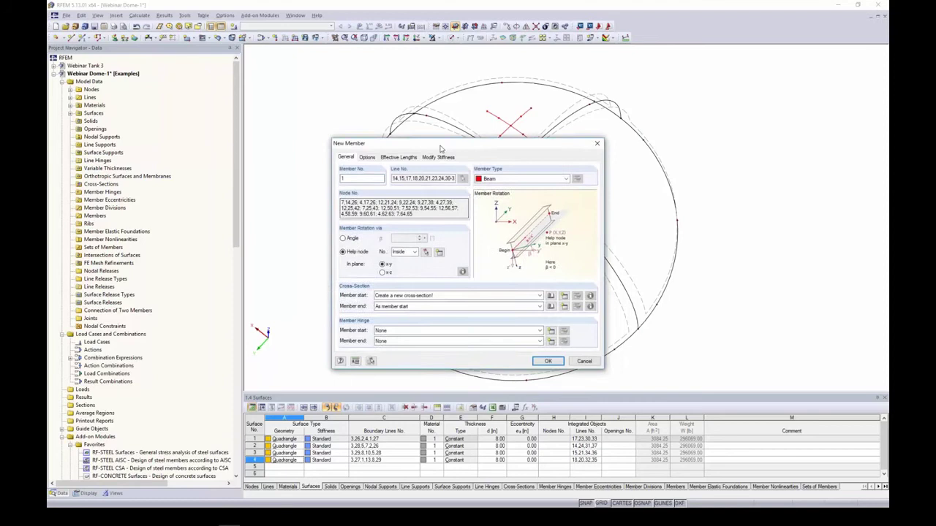
Set the new members' type to Rib, with an integration width of 2 ft on both sides
left_click_drag(440, 148, 558, 136)
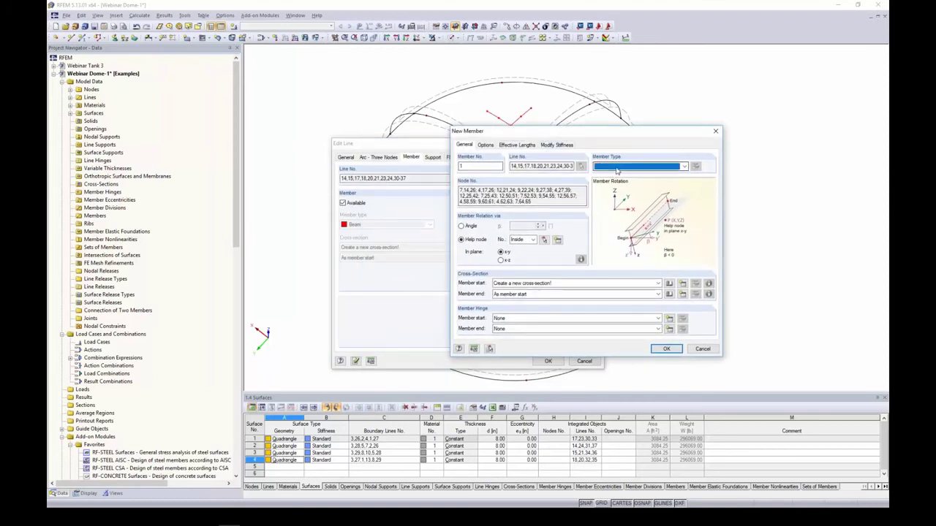
left_click(615, 166)
left_click(613, 190)
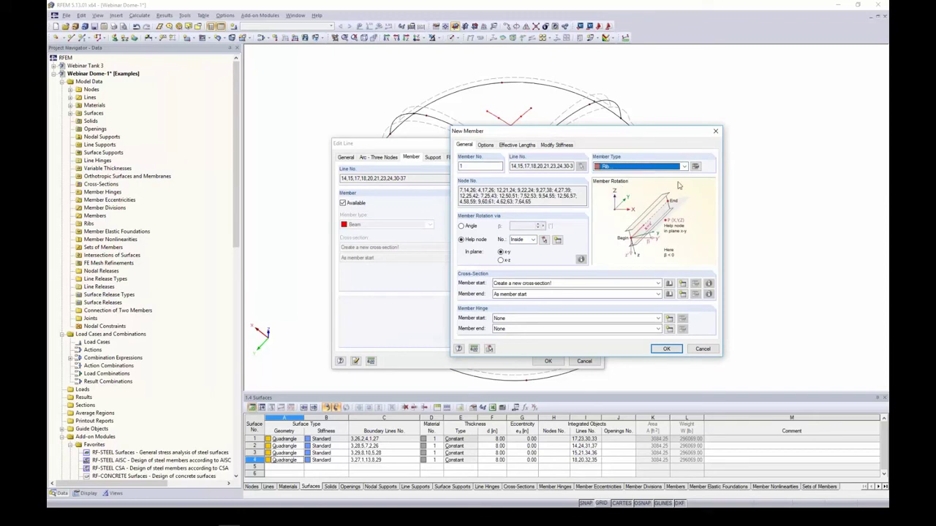
left_click(695, 166)
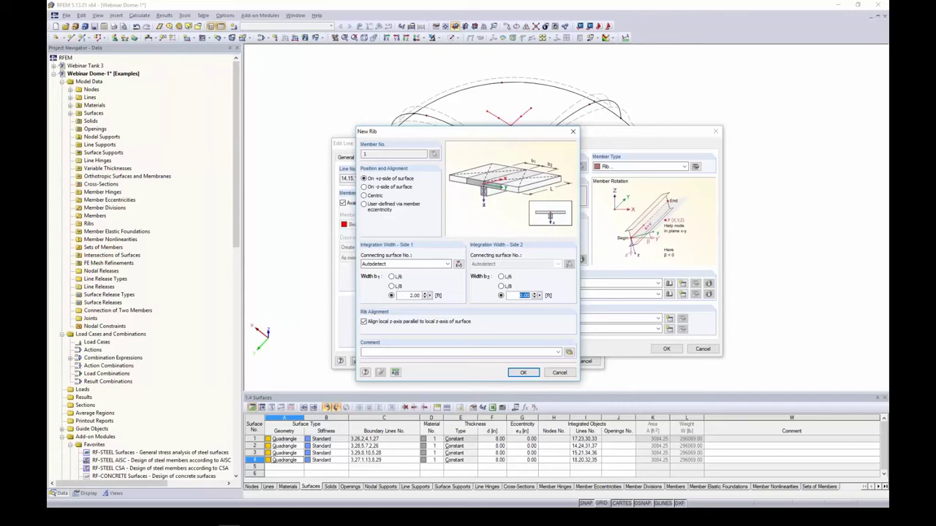
type("2")
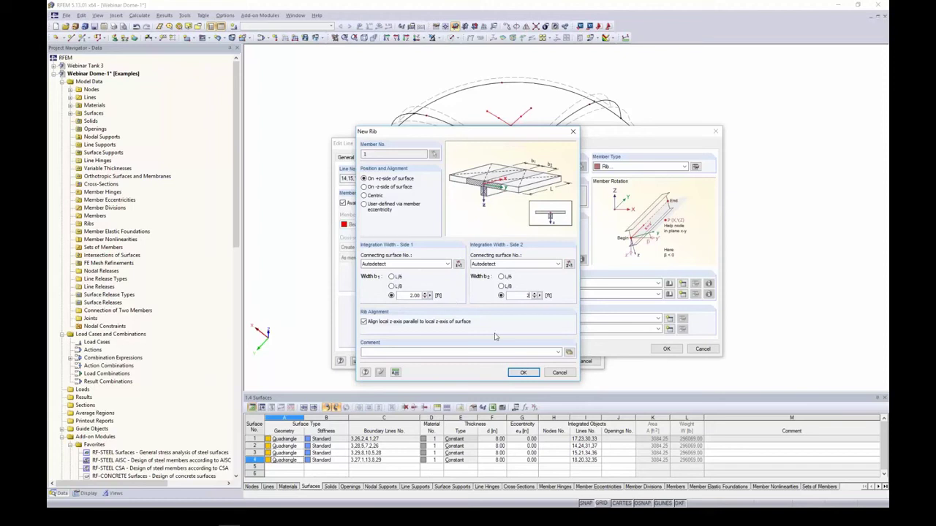
left_click(522, 372)
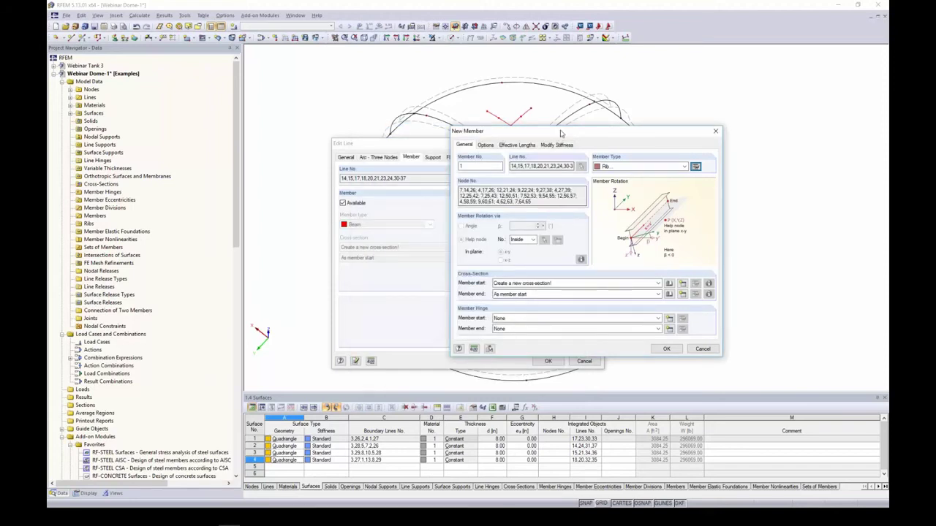
left_click_drag(560, 133, 471, 114)
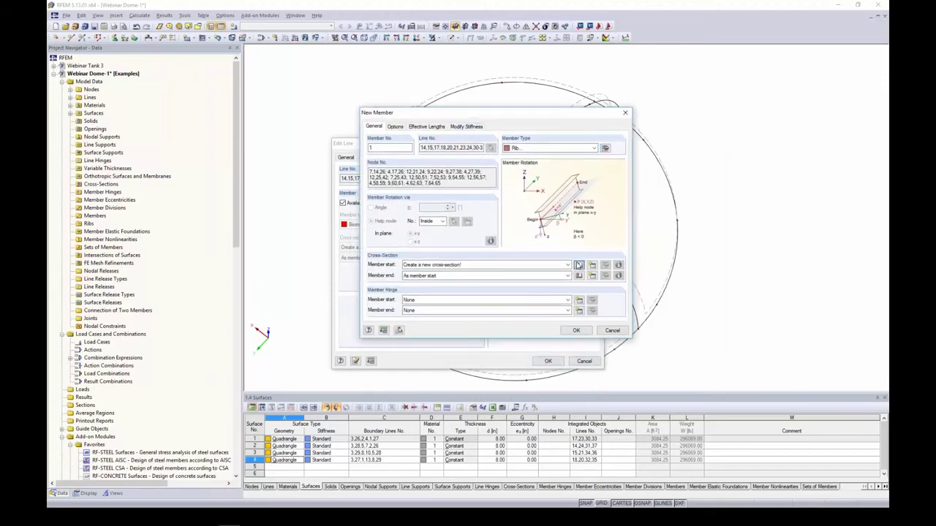
Assign the ribs a new massive rectangular cross-section 10 in wide and 18 in high in concrete f'c = 4000 psi, and create the members
left_click(577, 264)
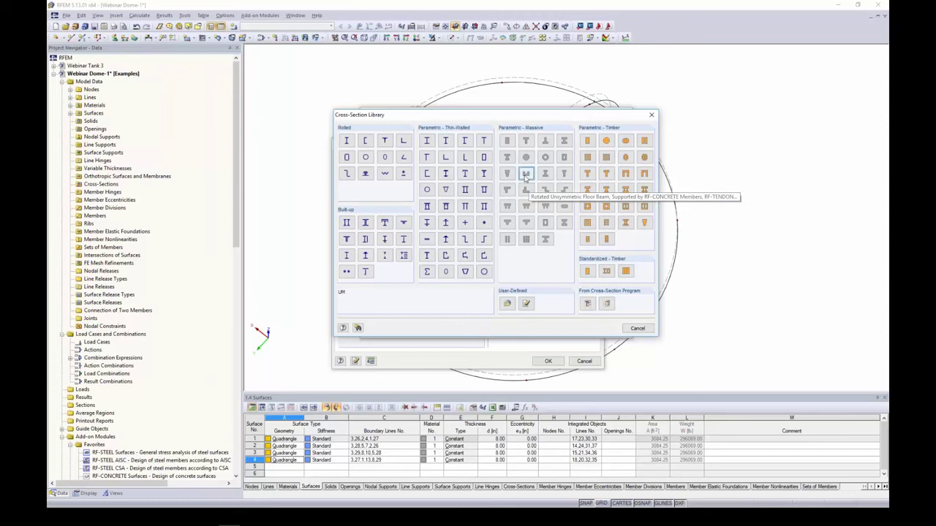
double_click(507, 141)
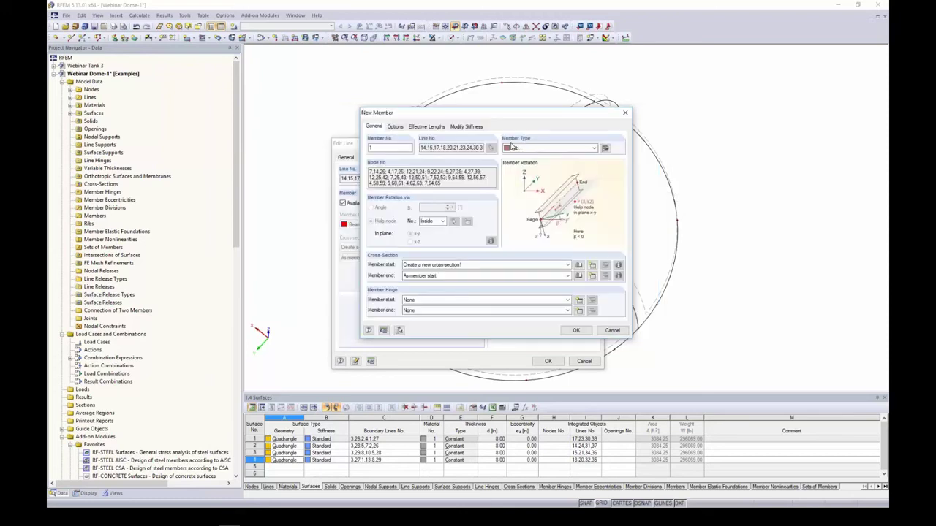
type("1")
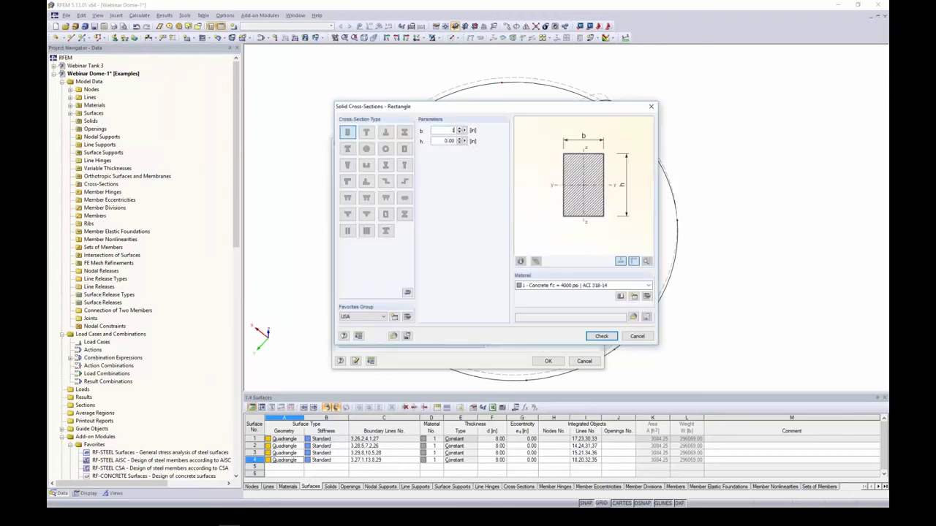
type("0")
key("Tab")
type("18")
key("Tab")
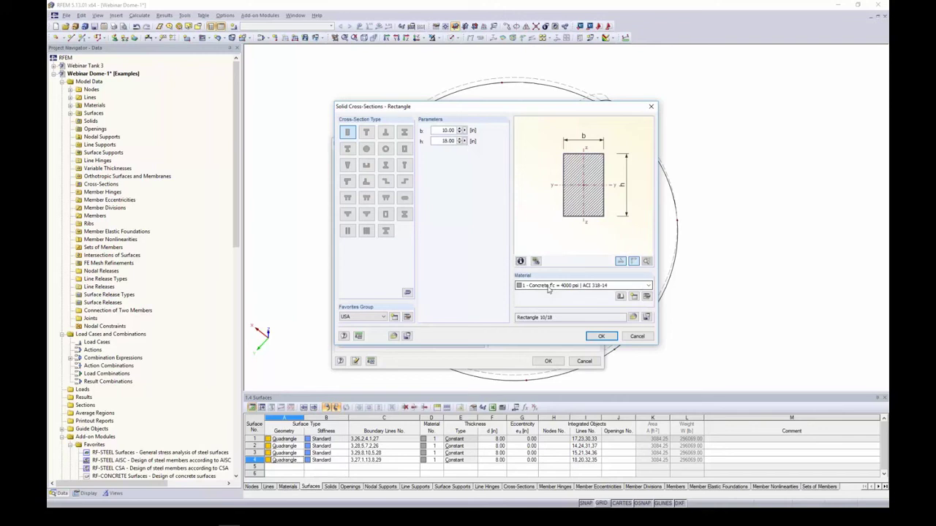
left_click(601, 336)
left_click(574, 330)
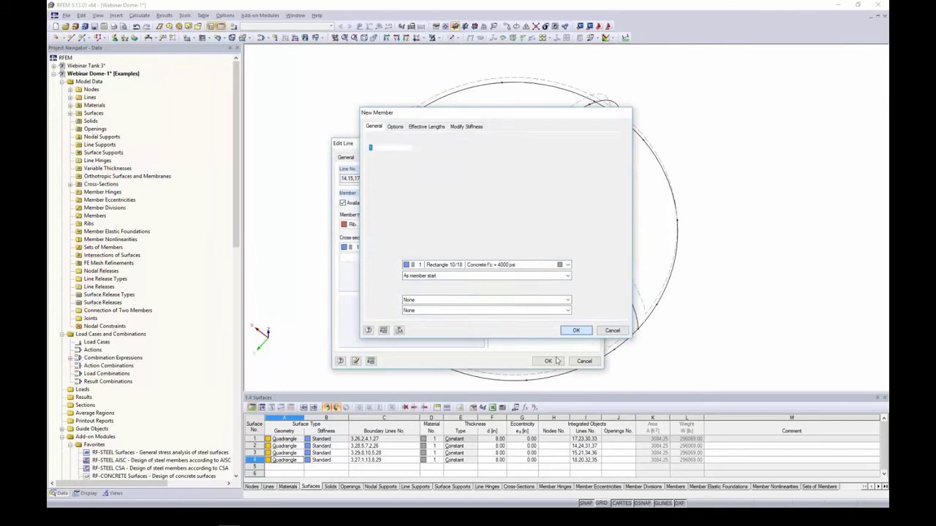
left_click(548, 361)
Switch the model display to transparent solid rendering and inspect the ribs near the apex up close
middle_click_drag(539, 258, 732, 165)
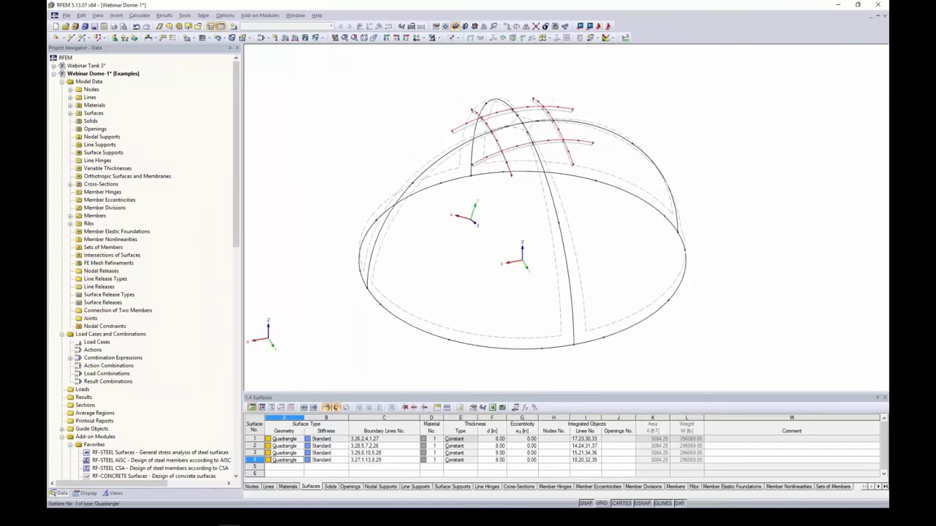
middle_click_drag(466, 215, 533, 211, "ctrl")
scroll(579, 185, "down", 1)
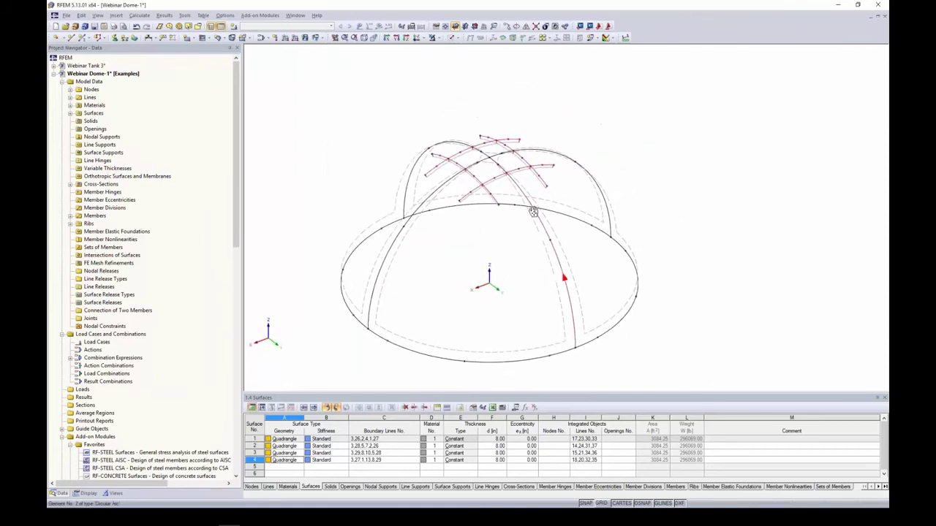
left_click(457, 29)
left_click(482, 57)
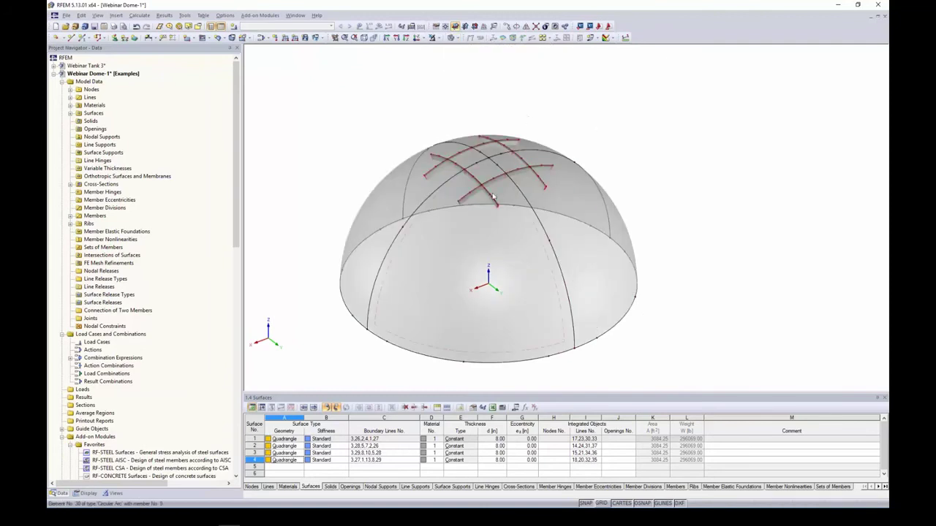
scroll(442, 193, "up", 5)
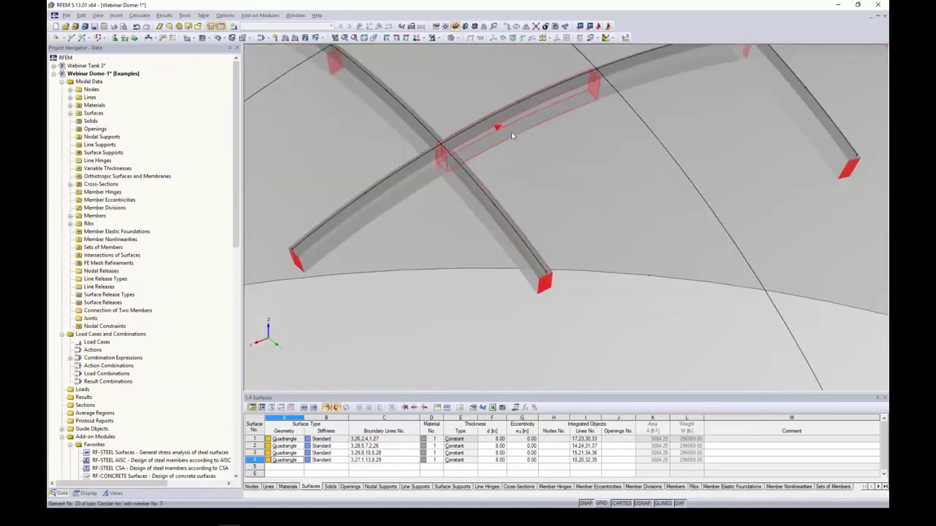
scroll(504, 130, "down", 5)
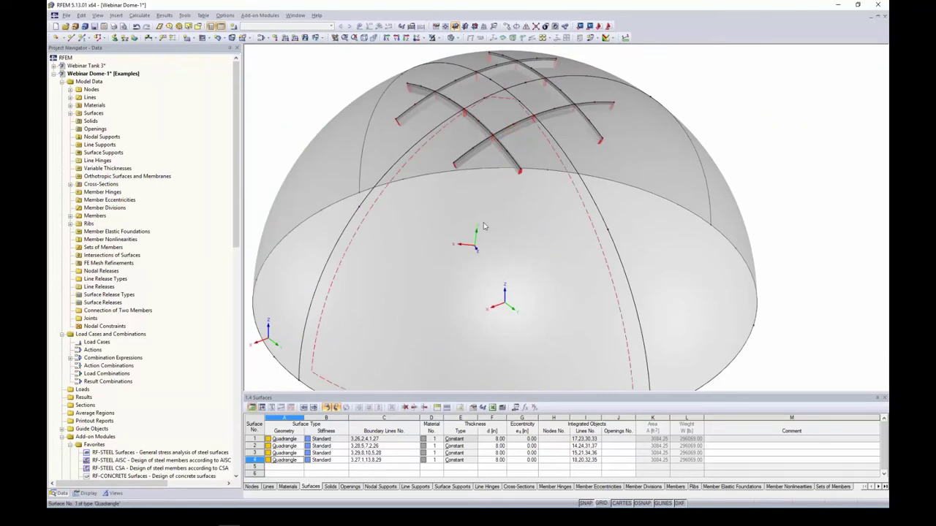
Extrude the dome's four base circle lines into surfaces in global -Z, with a depth of 15 ft and a thickness of 10 in
middle_click_drag(485, 224, 494, 180, "ctrl")
scroll(495, 181, "down", 3)
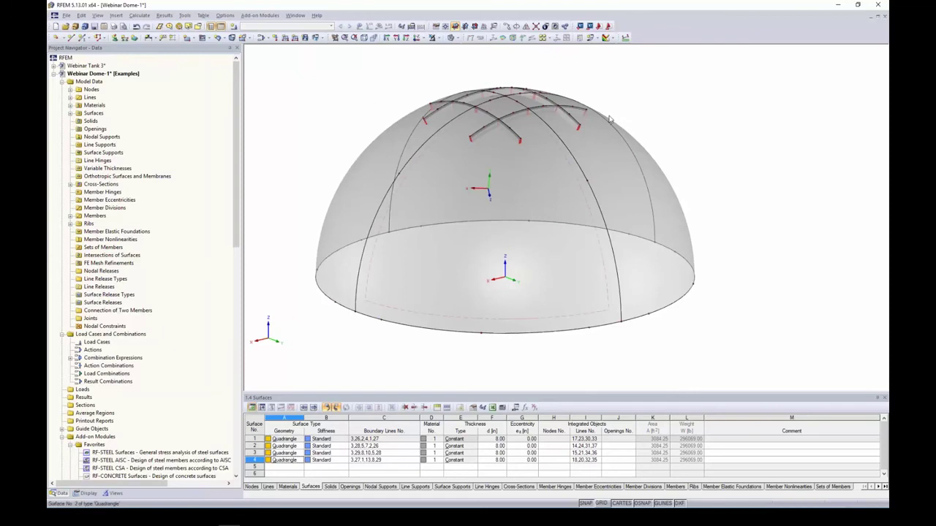
middle_click_drag(761, 258, 726, 191, "ctrl")
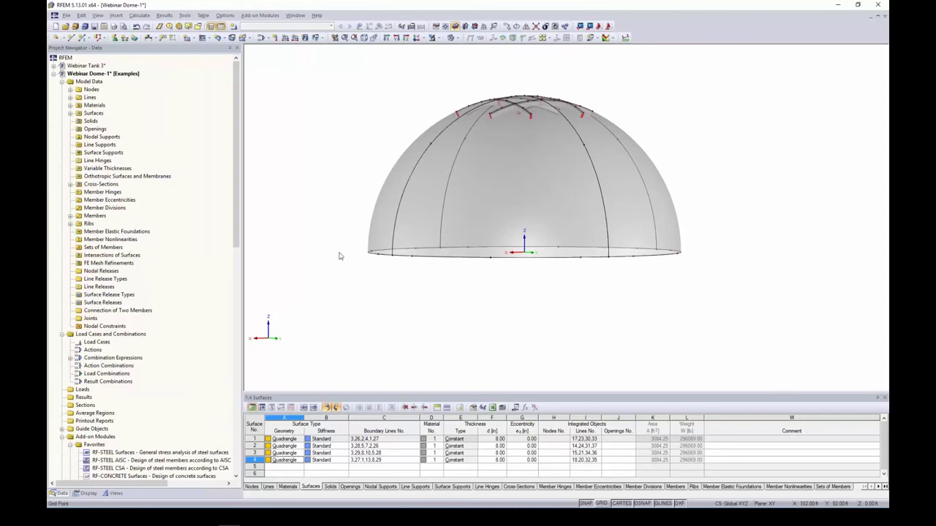
left_click_drag(342, 224, 738, 318)
middle_click_drag(722, 299, 686, 284)
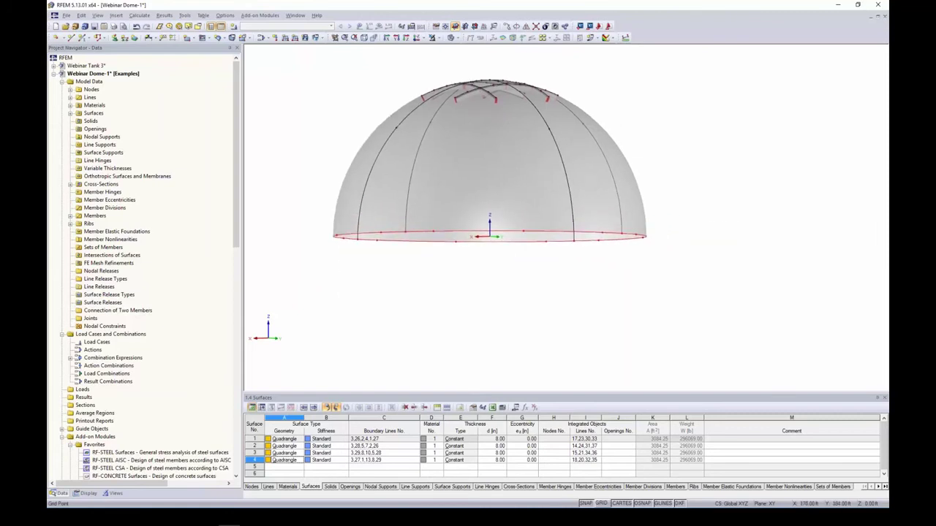
right_click(589, 246)
mouse_move(614, 248)
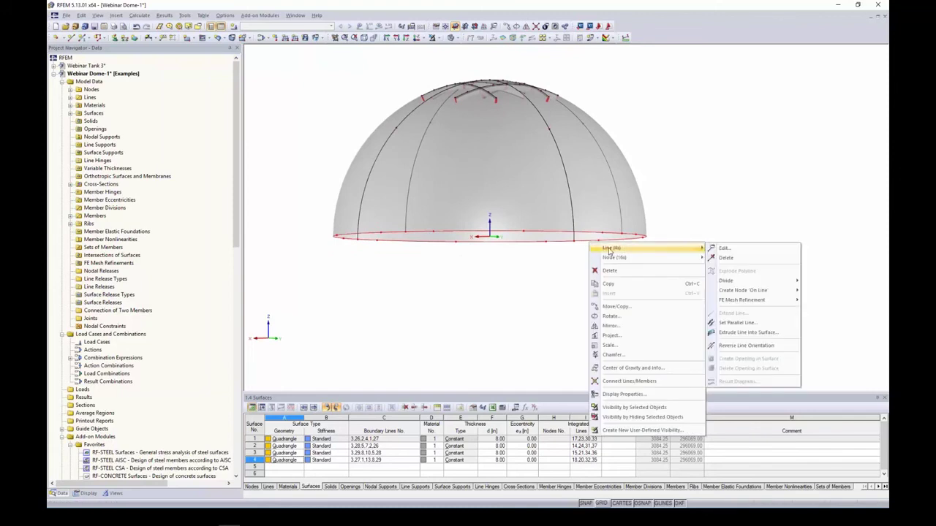
left_click(746, 333)
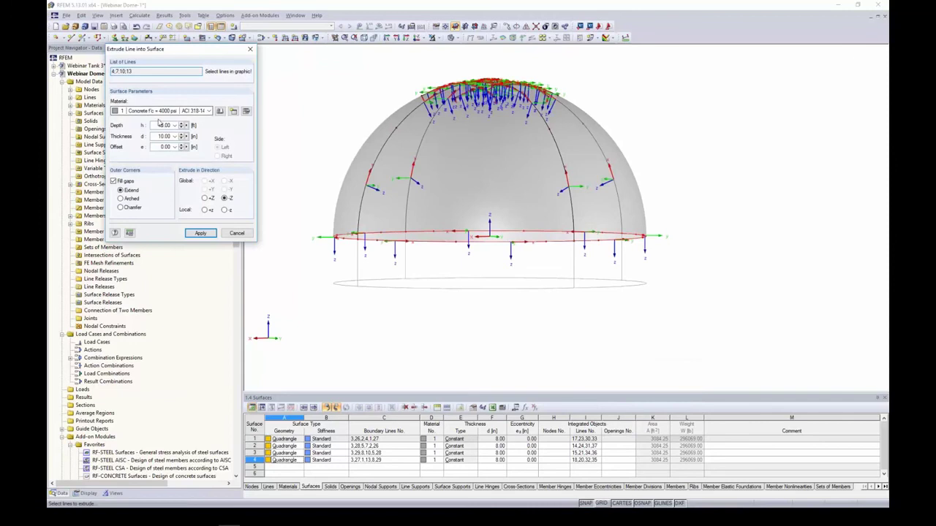
double_click(162, 125)
key("Tab")
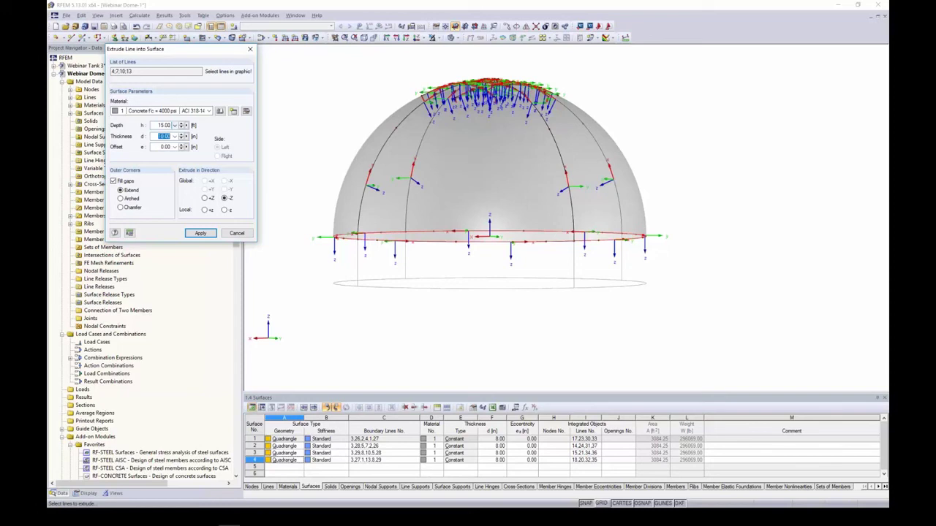
key("Tab")
left_click(200, 233)
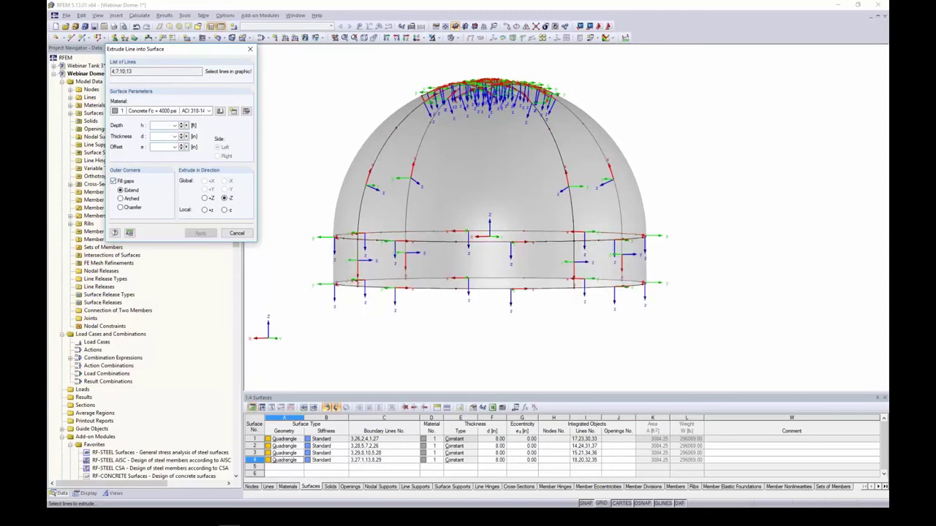
key("Escape")
Start a new line support and examine the nonlinearity options offered in its detailed support conditions
middle_click_drag(650, 150, 610, 192, "ctrl")
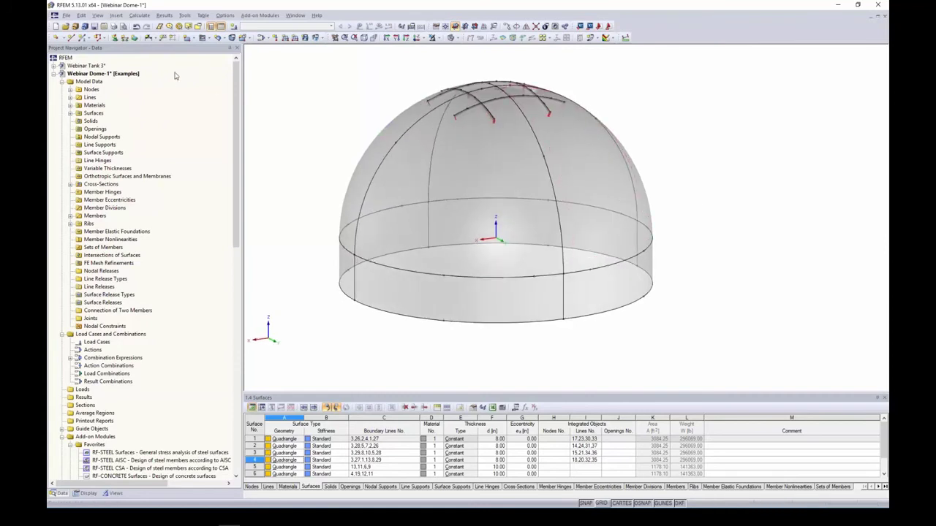
middle_click_drag(326, 152, 329, 131)
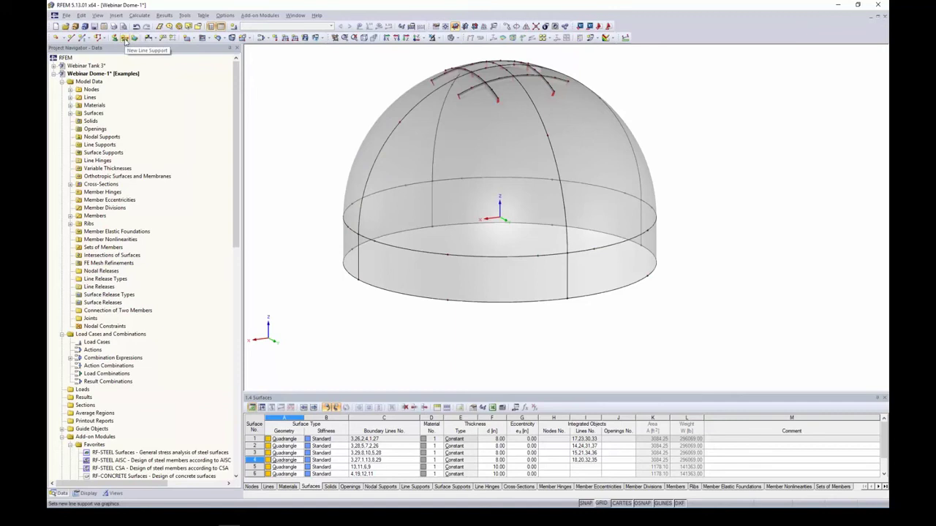
left_click(125, 39)
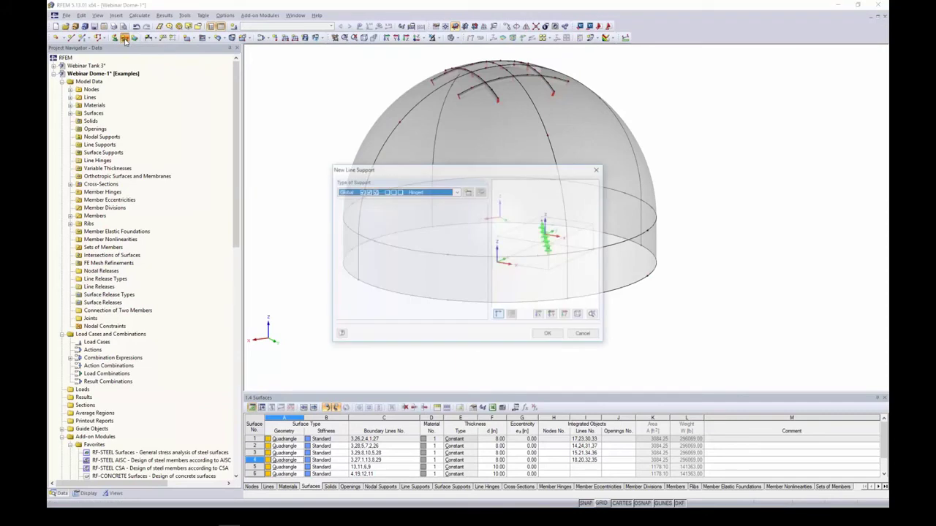
left_click(411, 195)
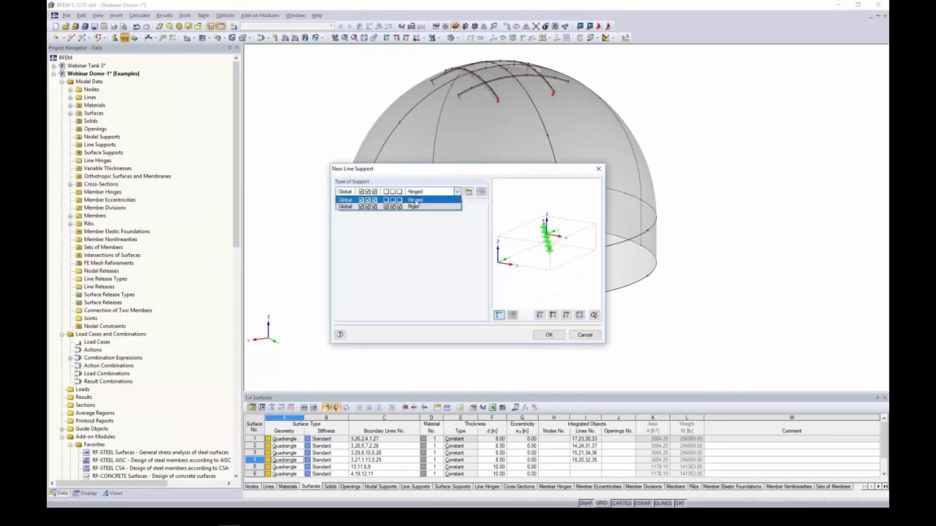
left_click(440, 224)
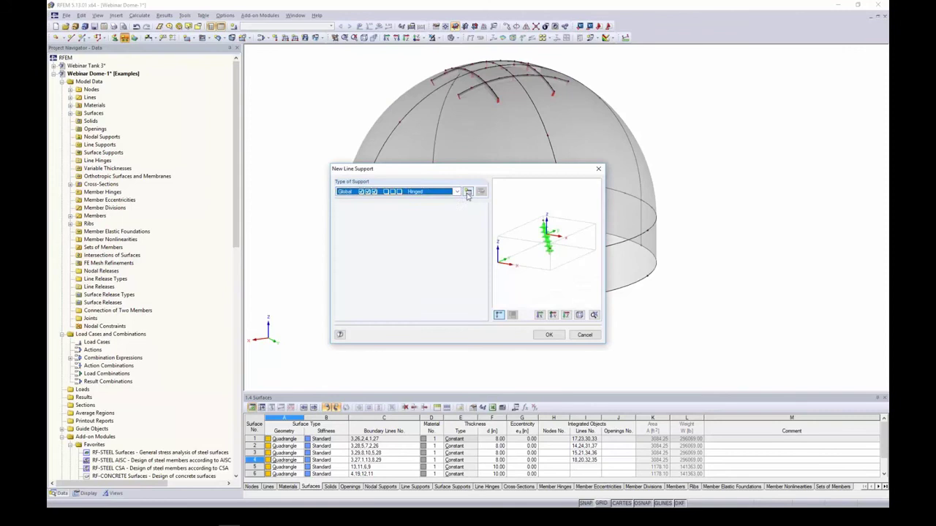
left_click(468, 192)
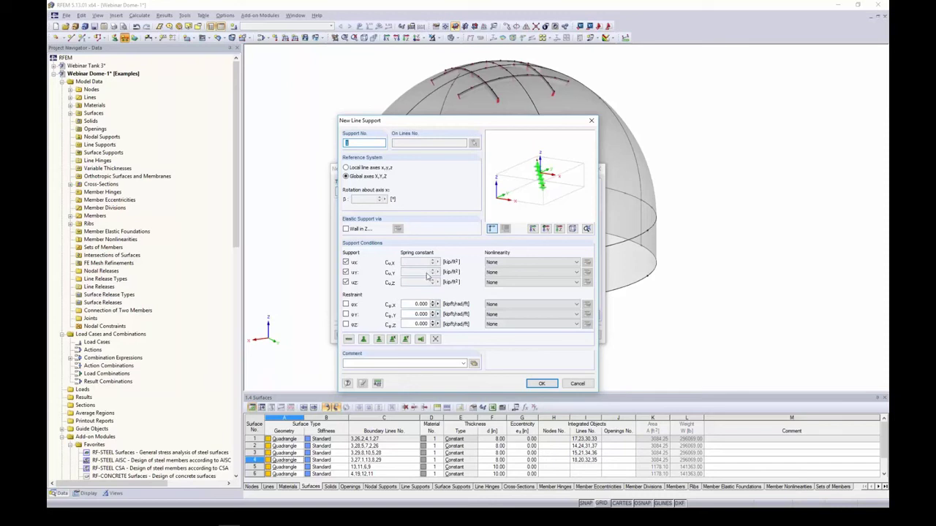
left_click(546, 263)
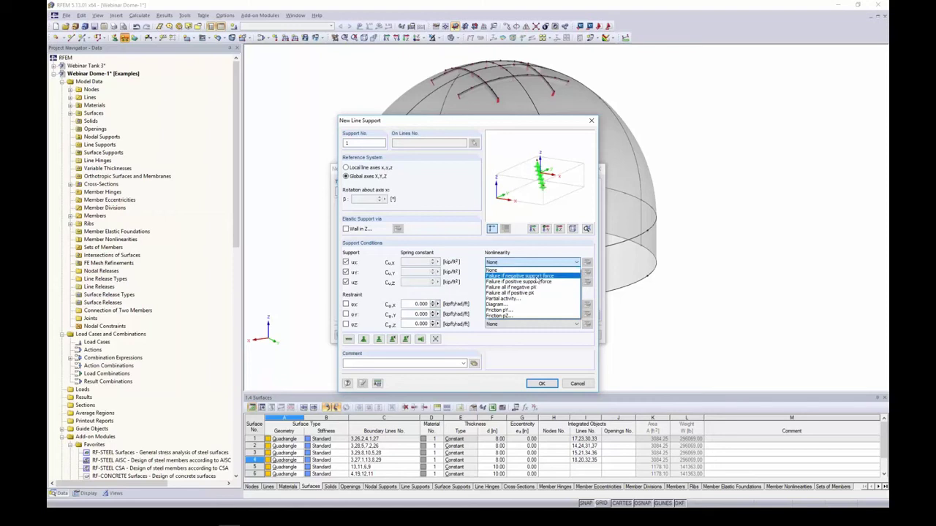
left_click(475, 253)
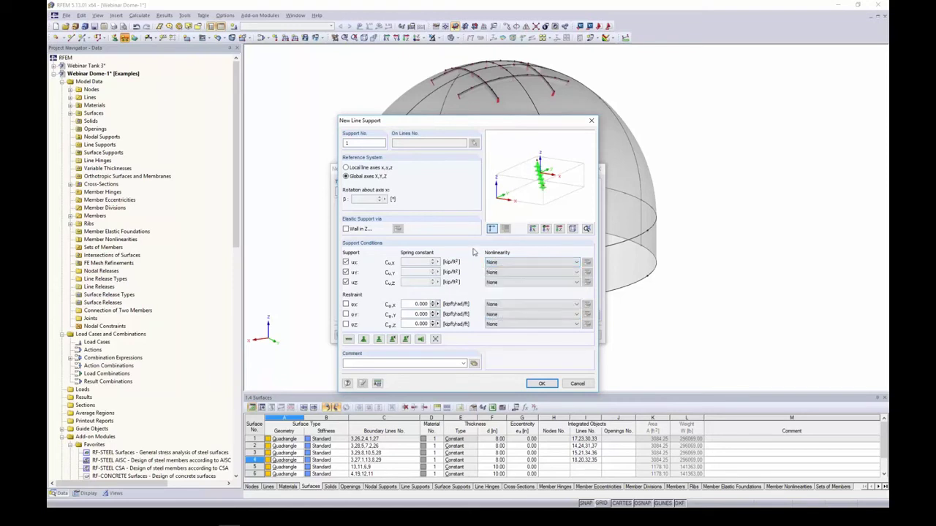
left_click(577, 383)
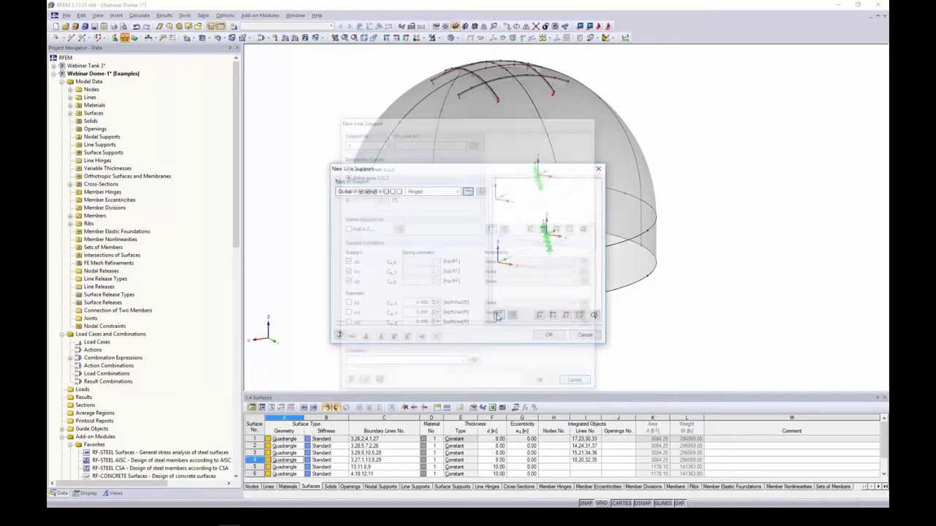
Place a rigid line support on the lines around the bottom edge of the cylindrical wall
left_click(422, 192)
left_click(421, 207)
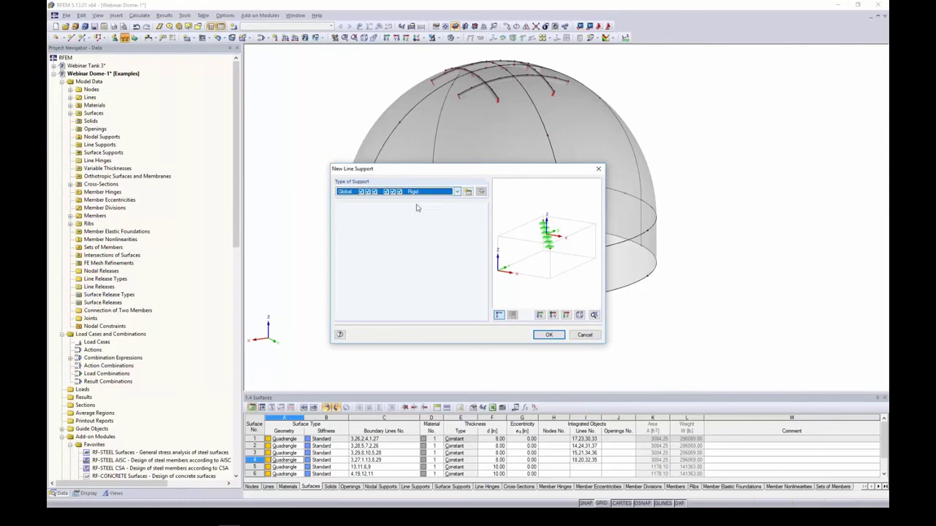
left_click(548, 335)
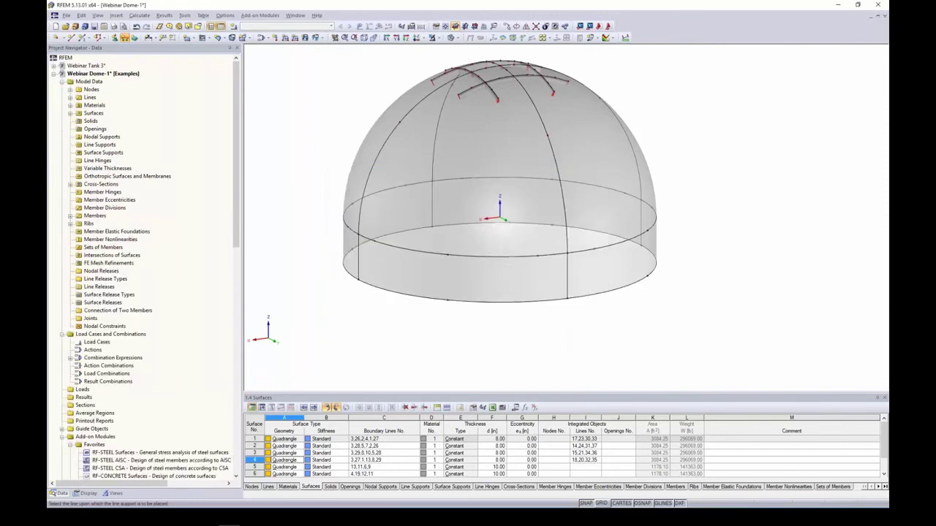
left_click_drag(318, 240, 688, 298)
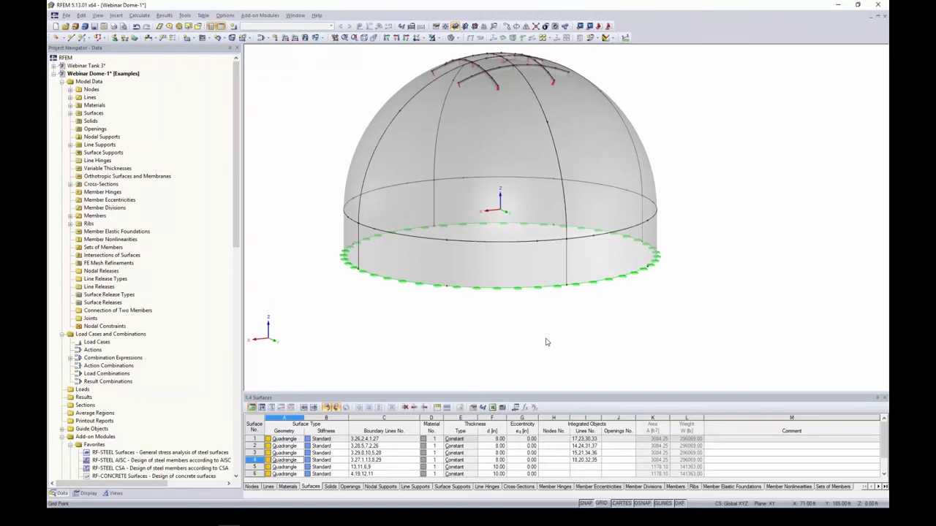
Turn on the display of the local axis systems for all surfaces
scroll(545, 342, "down", 1)
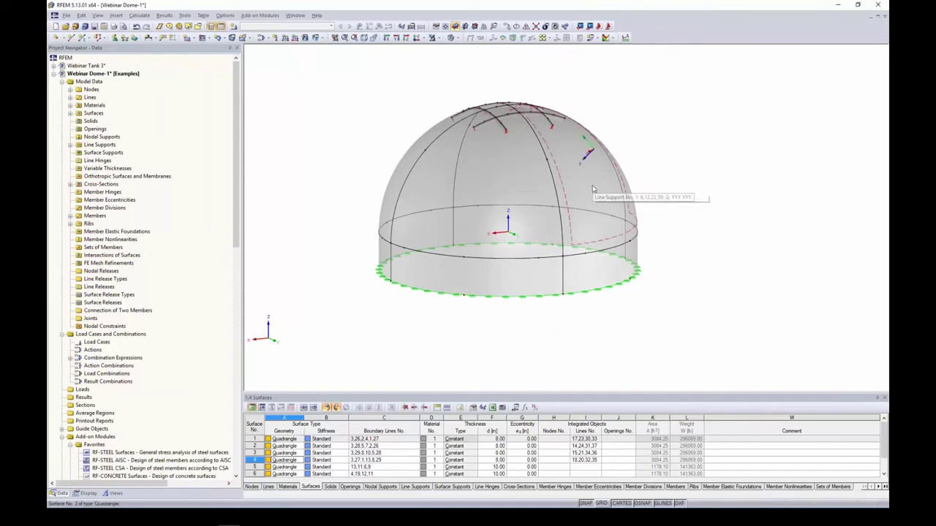
right_click(593, 189)
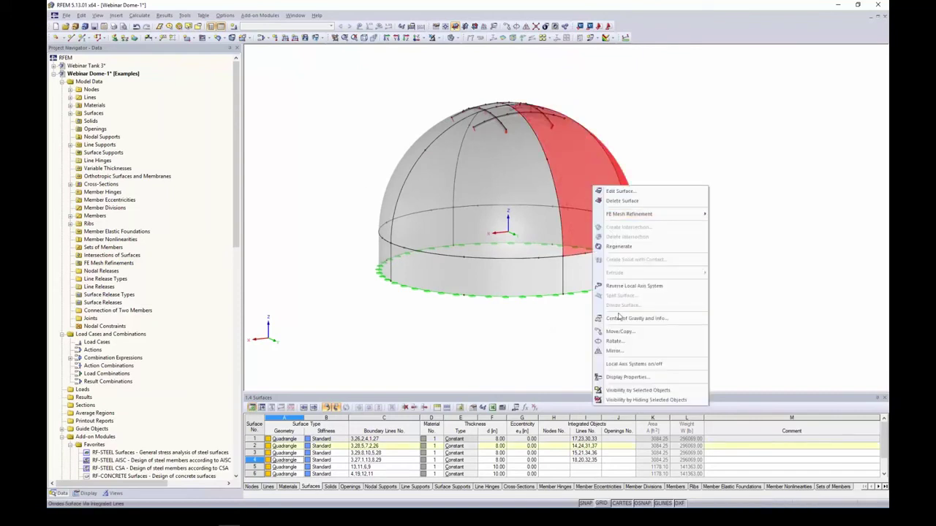
left_click(626, 364)
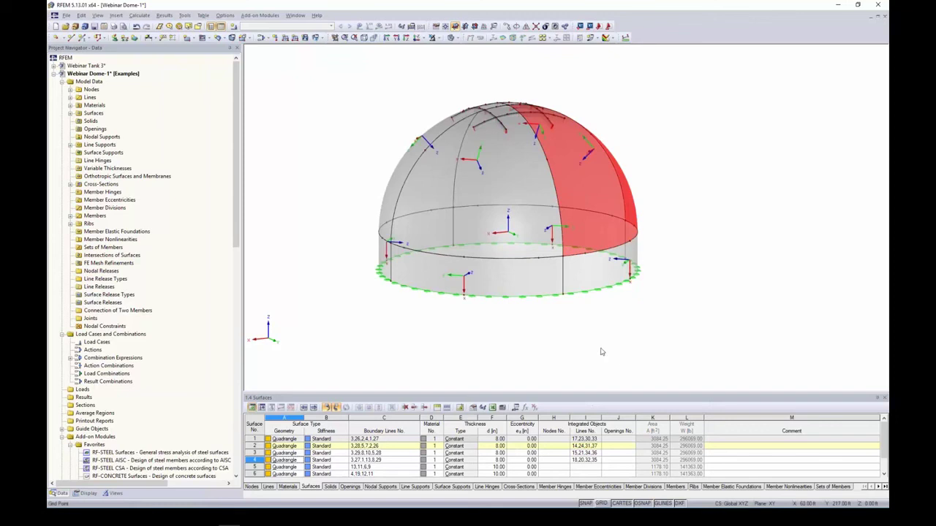
left_click(601, 350)
Open all dome and wall surfaces for editing and examine the direction options for their local input axes
middle_click_drag(632, 321, 669, 332, "ctrl")
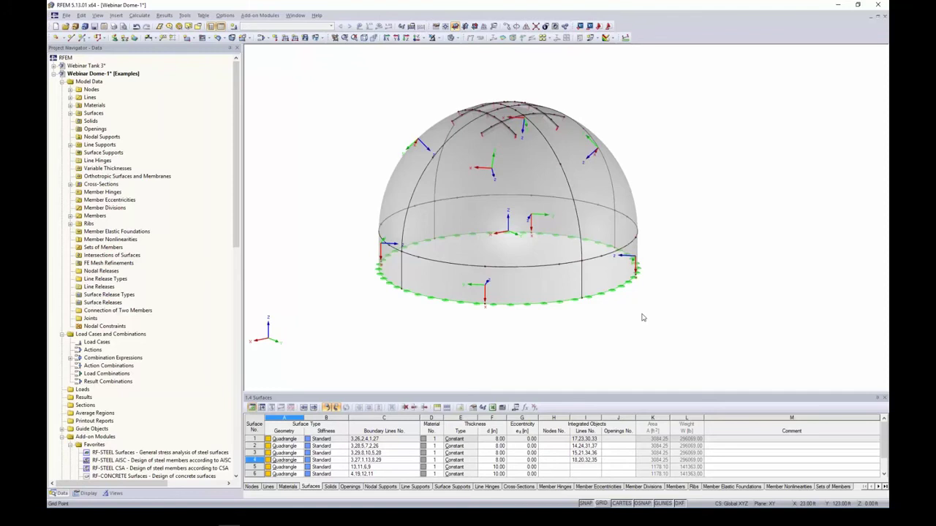
scroll(642, 314, "down", 1)
middle_click_drag(642, 315, 595, 305)
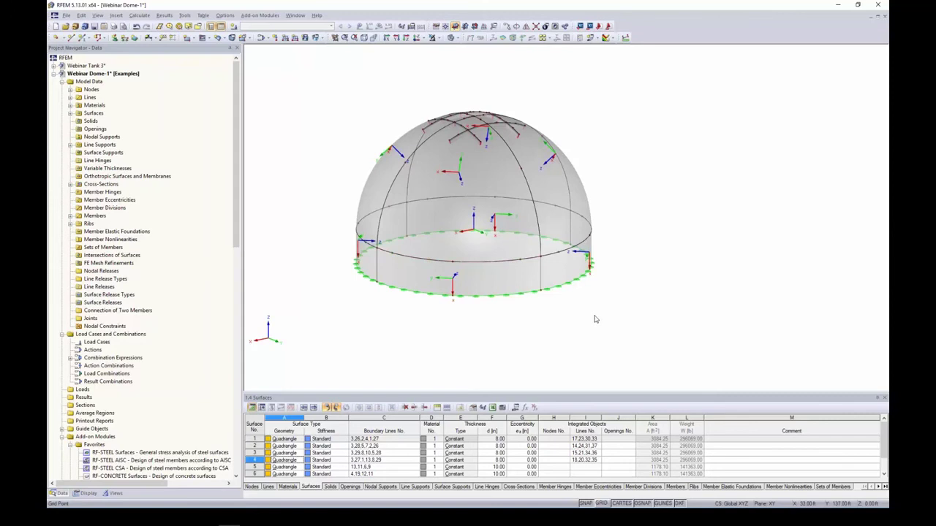
left_click_drag(632, 342, 326, 81)
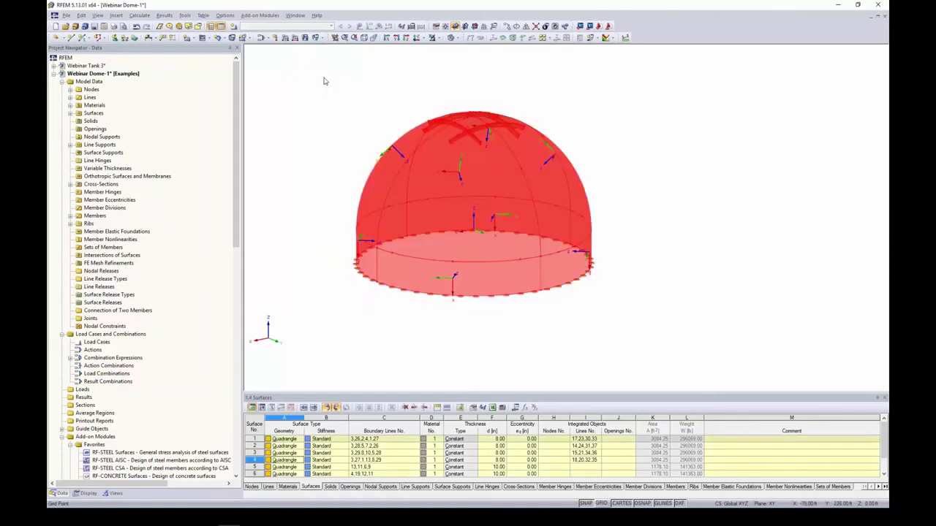
right_click(491, 153)
mouse_move(566, 165)
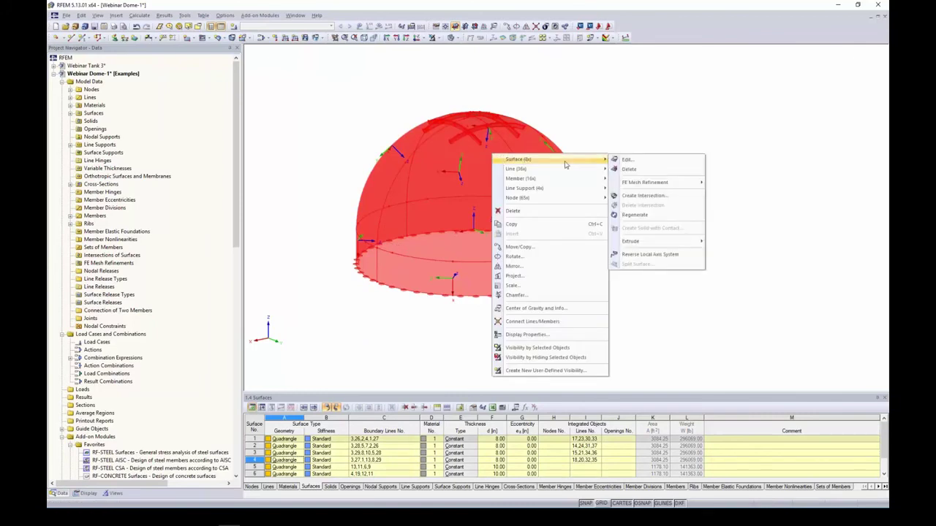
left_click(624, 161)
left_click(480, 159)
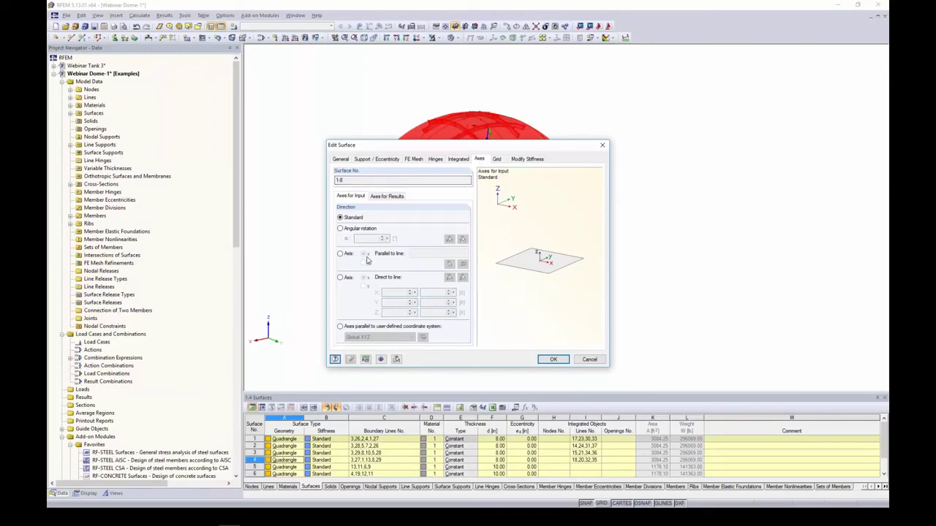
left_click(552, 359)
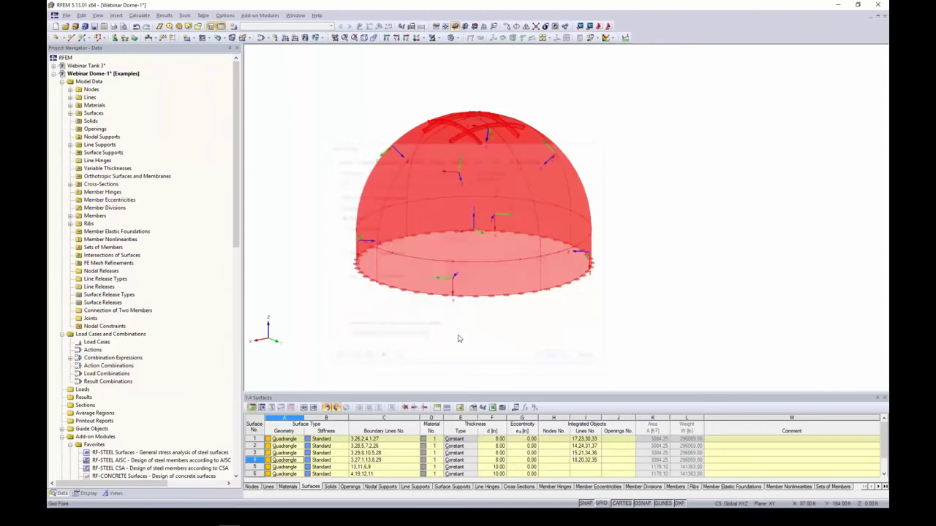
Reverse the orientation of vertical wall line 19 and set the local y-axis of all surfaces parallel to it
right_click(524, 286)
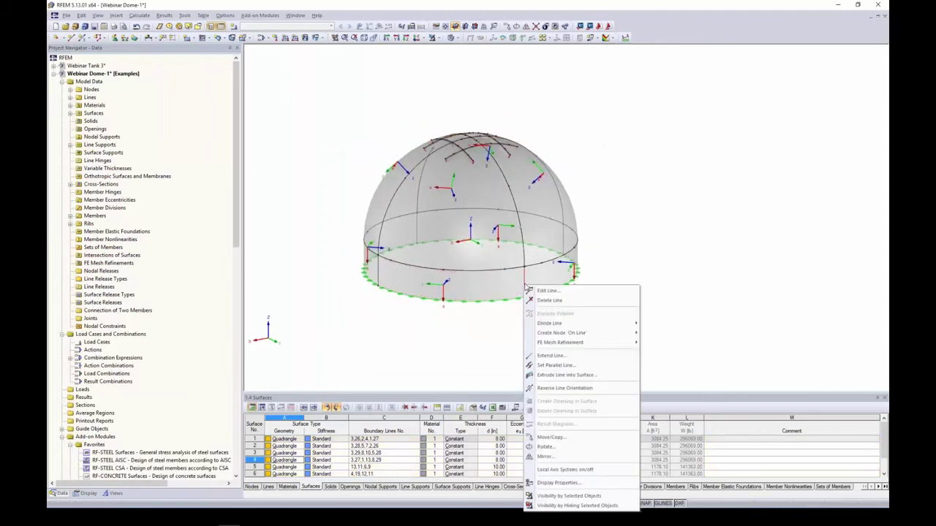
left_click(548, 387)
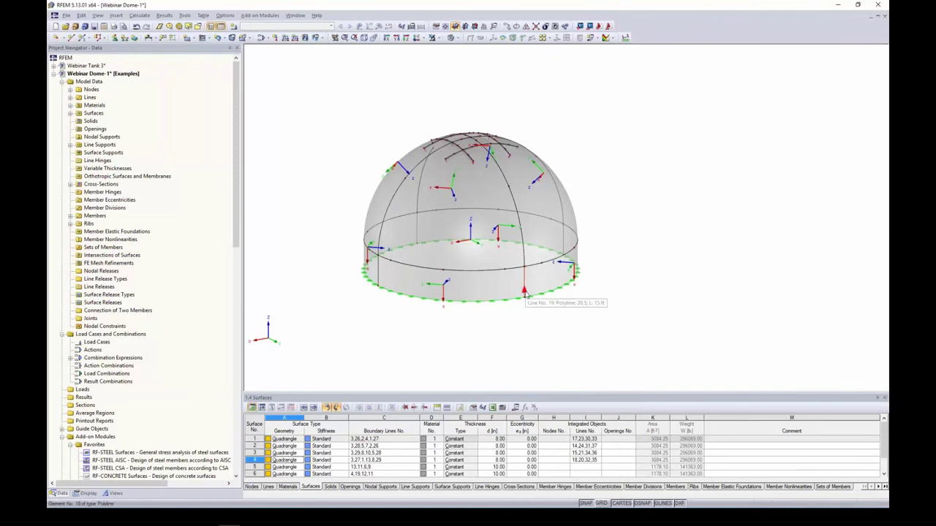
left_click_drag(628, 348, 349, 98)
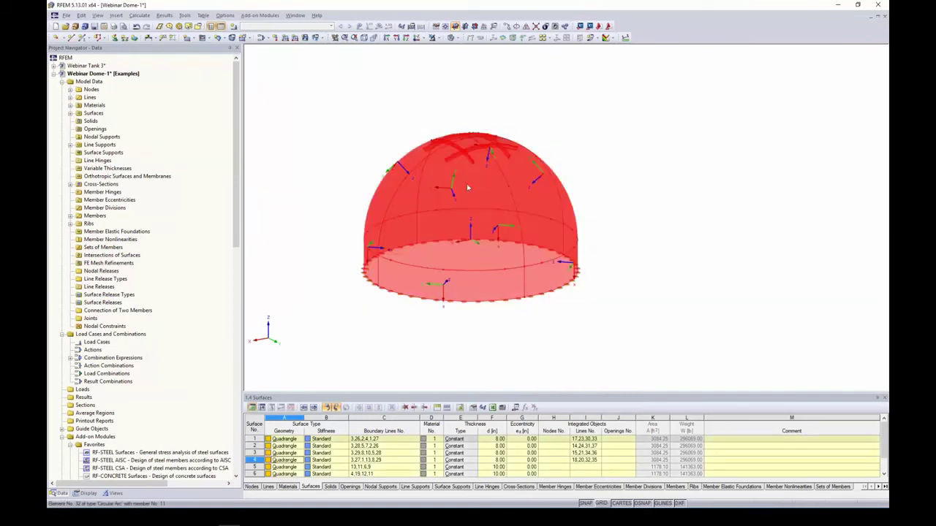
right_click(476, 205)
mouse_move(549, 209)
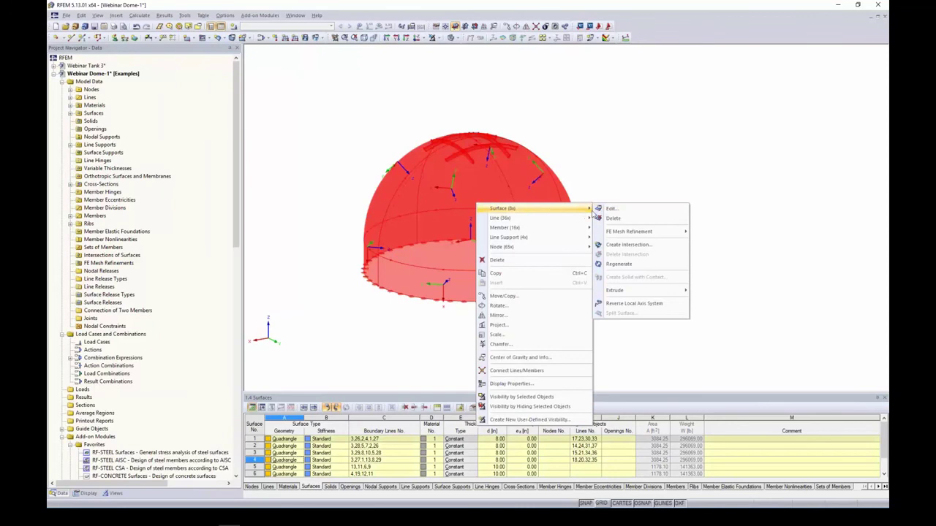
left_click(608, 209)
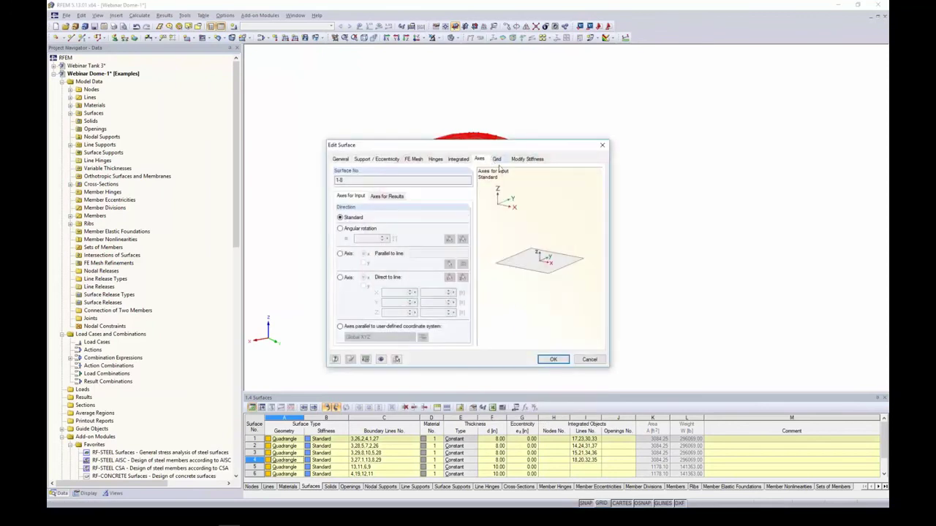
left_click(340, 253)
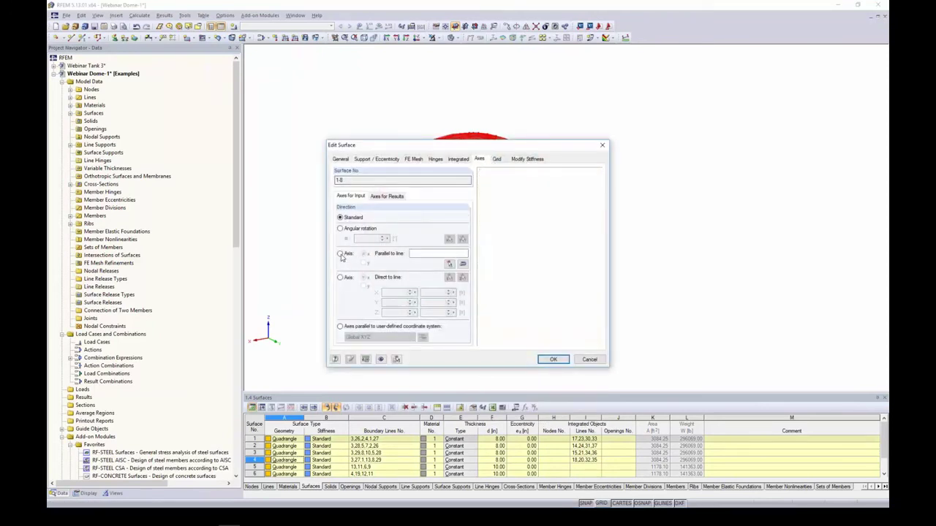
left_click(364, 262)
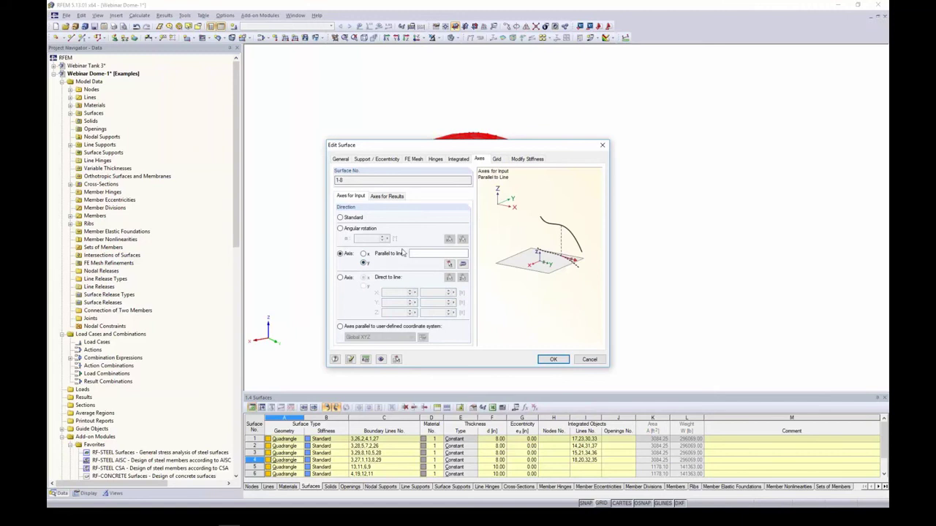
left_click(449, 263)
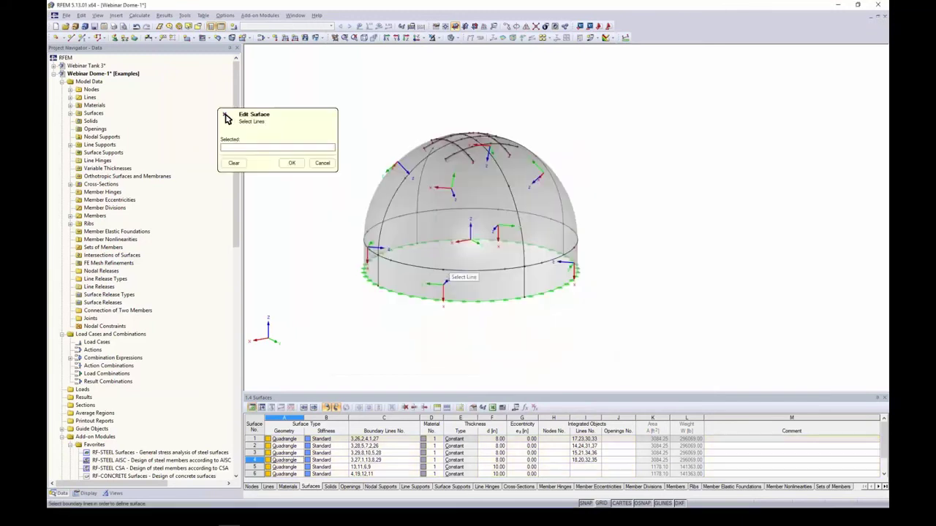
left_click(525, 279)
left_click(292, 162)
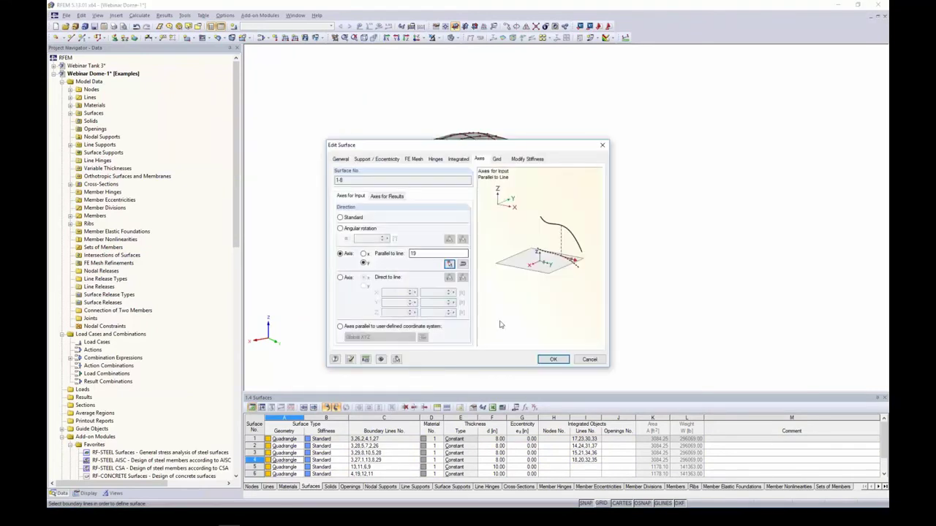
left_click(546, 360)
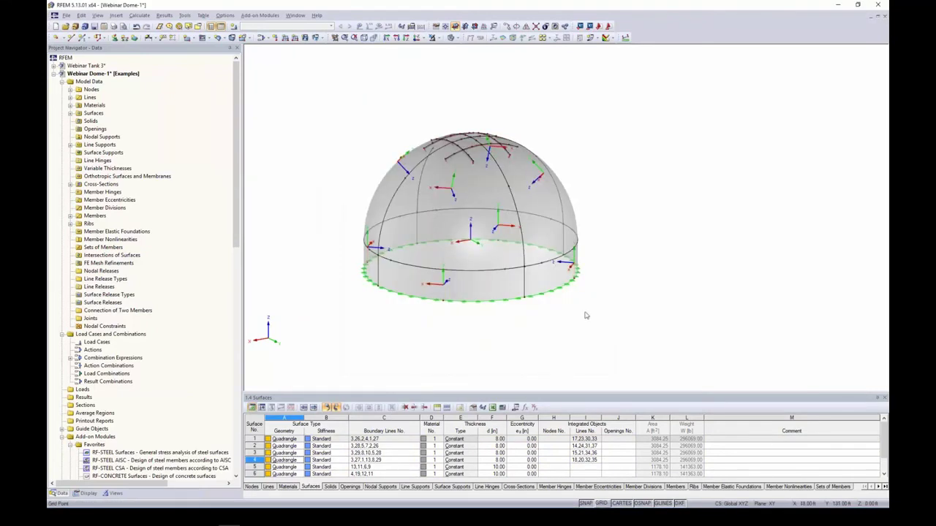
Check the aligned axes around the dome and turn off the display of the surfaces' local axis systems
middle_click_drag(585, 313, 413, 310, "ctrl")
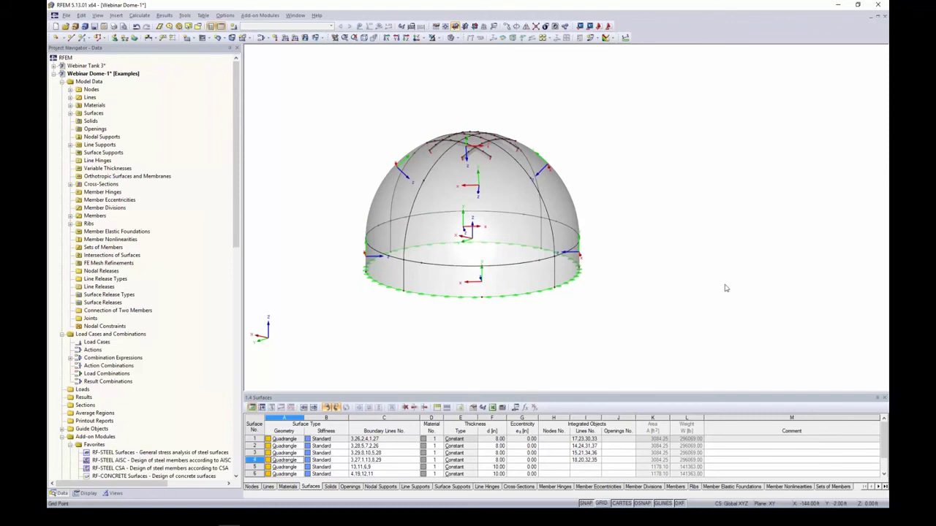
middle_click_drag(725, 288, 438, 297, "ctrl")
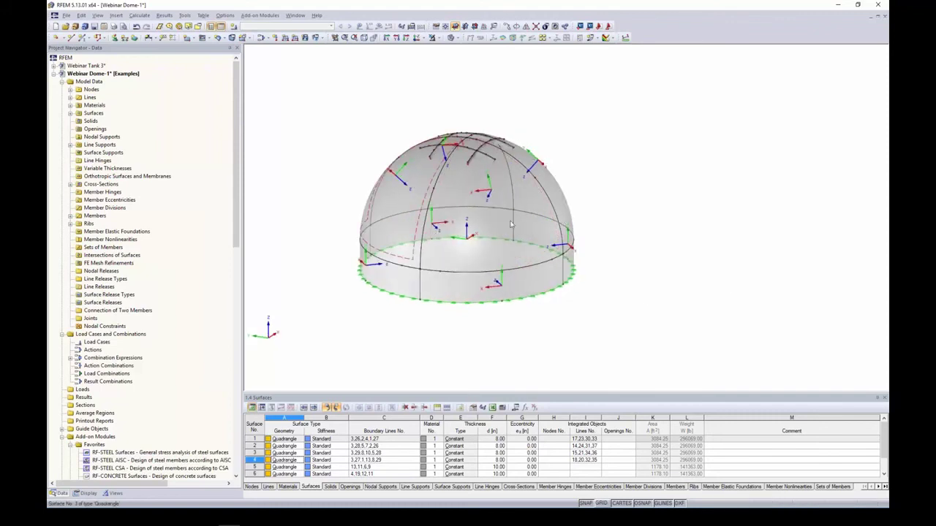
middle_click_drag(421, 311, 515, 319, "ctrl")
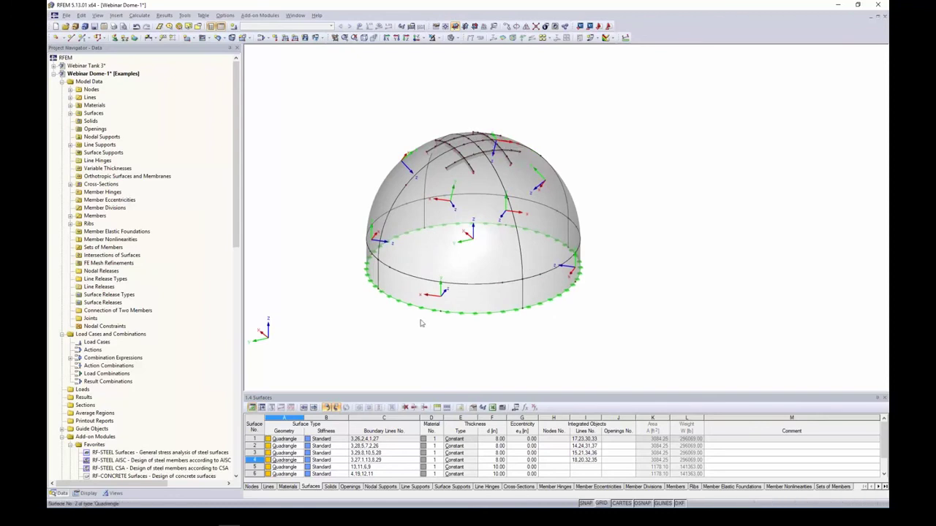
middle_click_drag(375, 312, 599, 273, "ctrl")
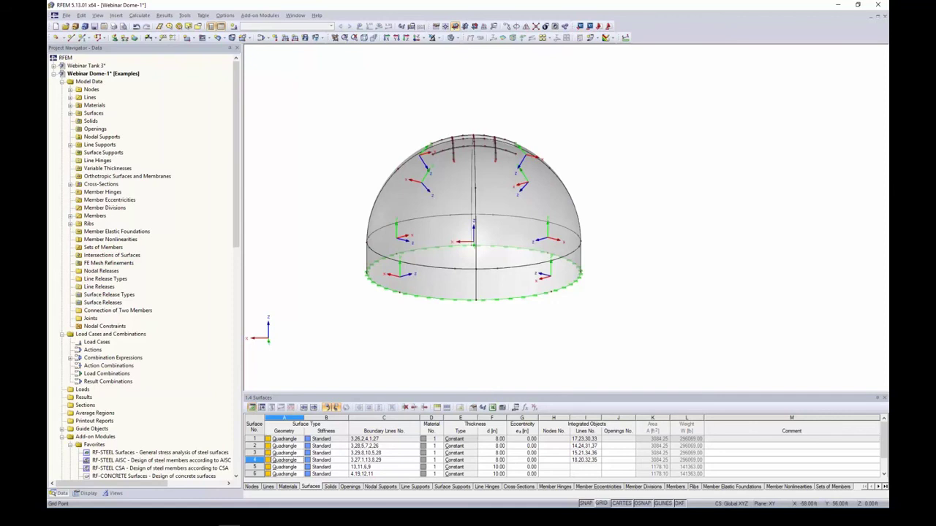
right_click(565, 209)
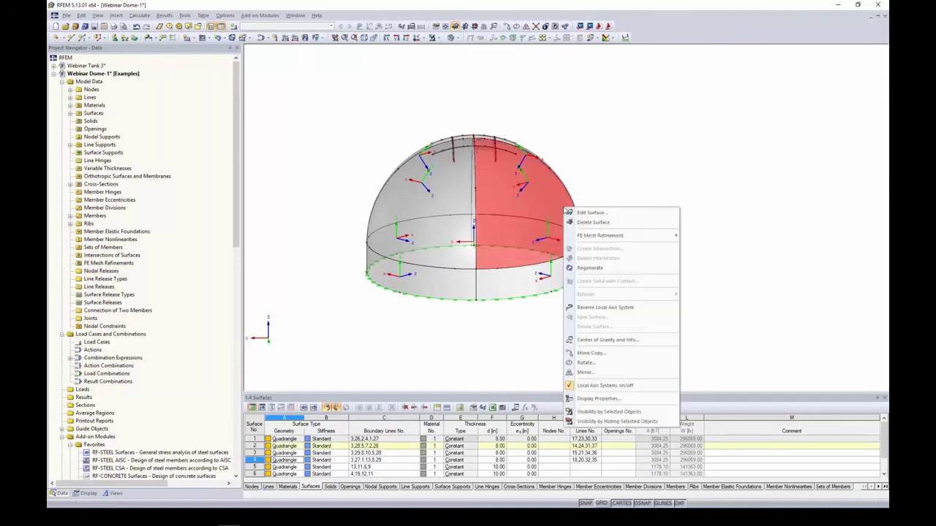
left_click(582, 386)
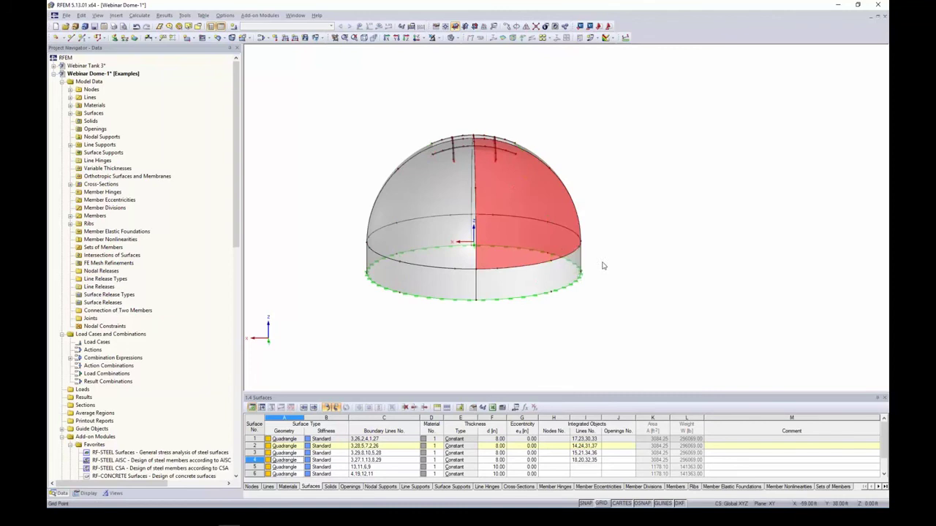
middle_click_drag(604, 265, 686, 294, "ctrl")
scroll(648, 299, "down", 1)
left_click(620, 313)
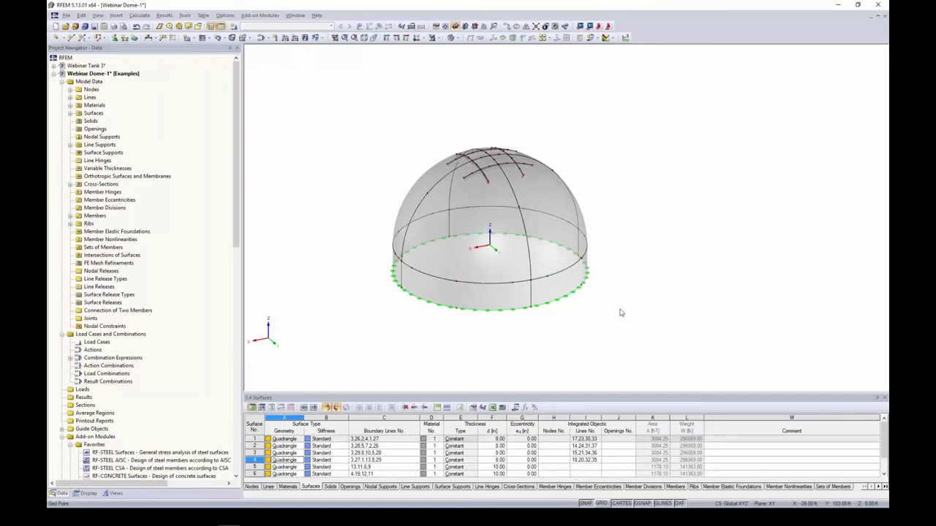
Modify the stiffness of all surfaces according to ACI 318-14 Table 6.6.3.1.1(a), using the component type Walls uncracked
left_click_drag(619, 316, 357, 96)
right_click(472, 184)
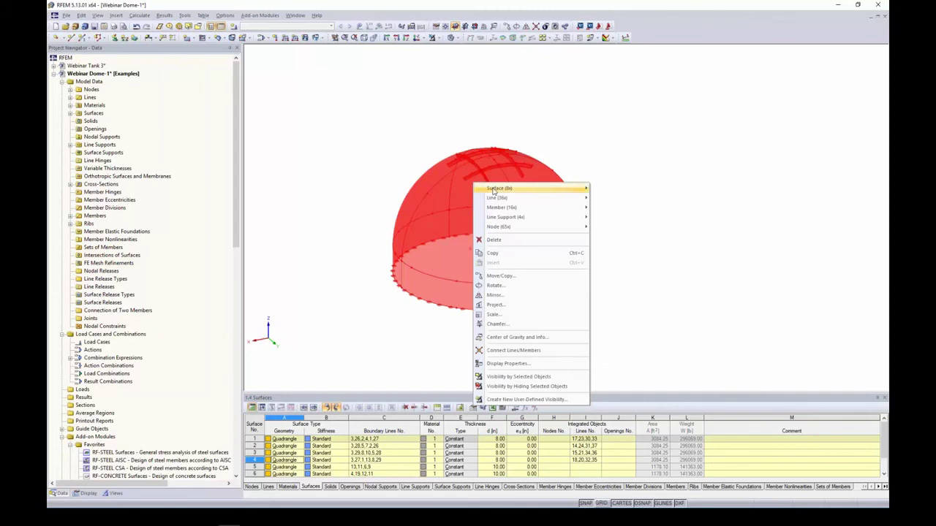
mouse_move(501, 191)
left_click(606, 188)
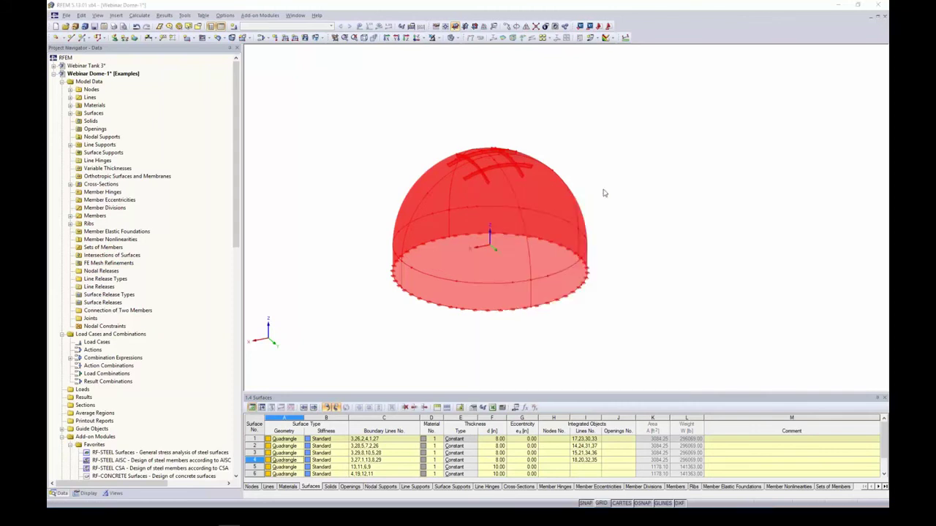
left_click(527, 159)
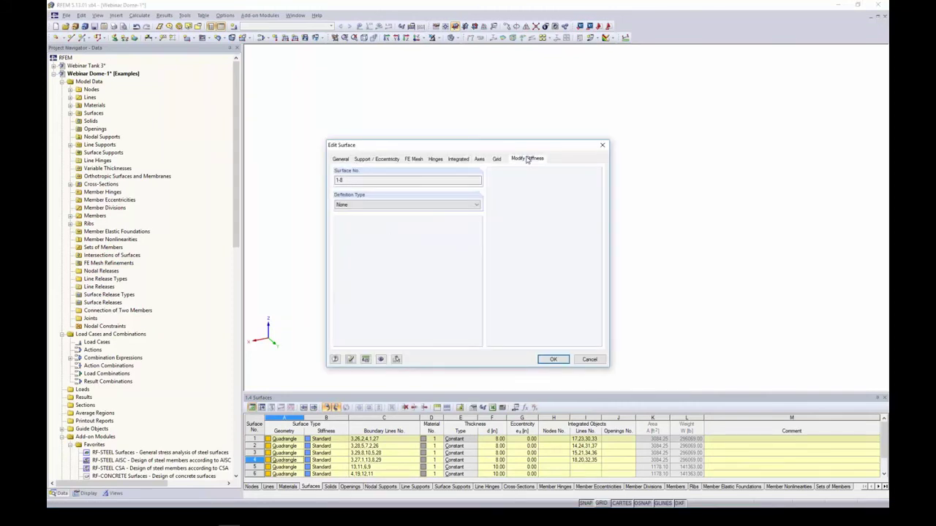
left_click(348, 207)
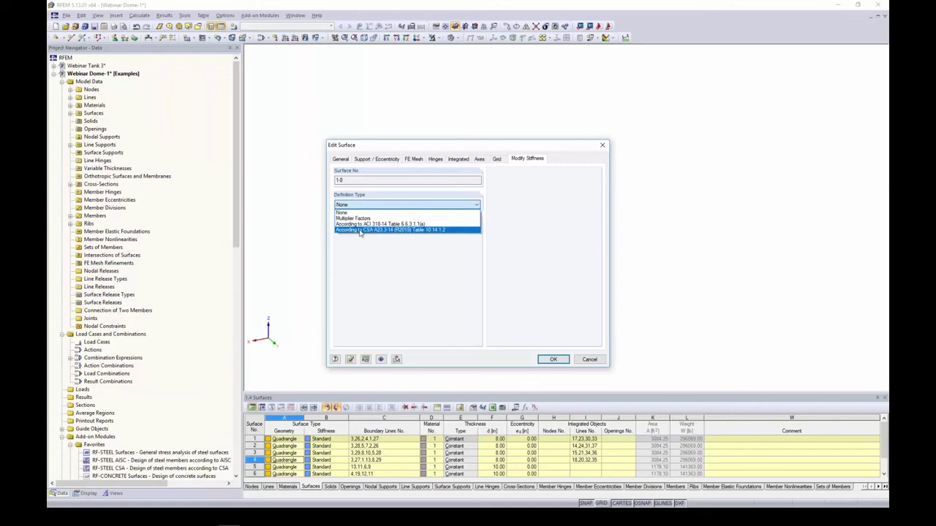
left_click(360, 224)
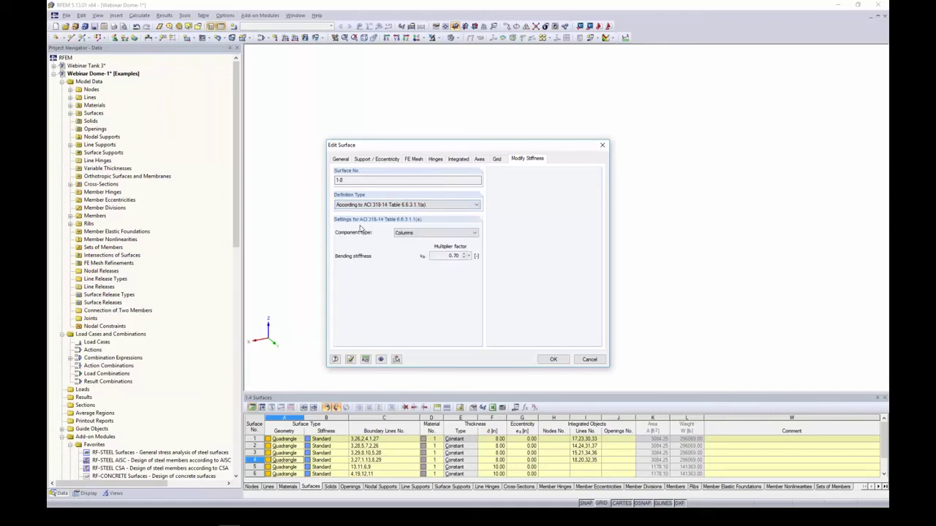
left_click(413, 234)
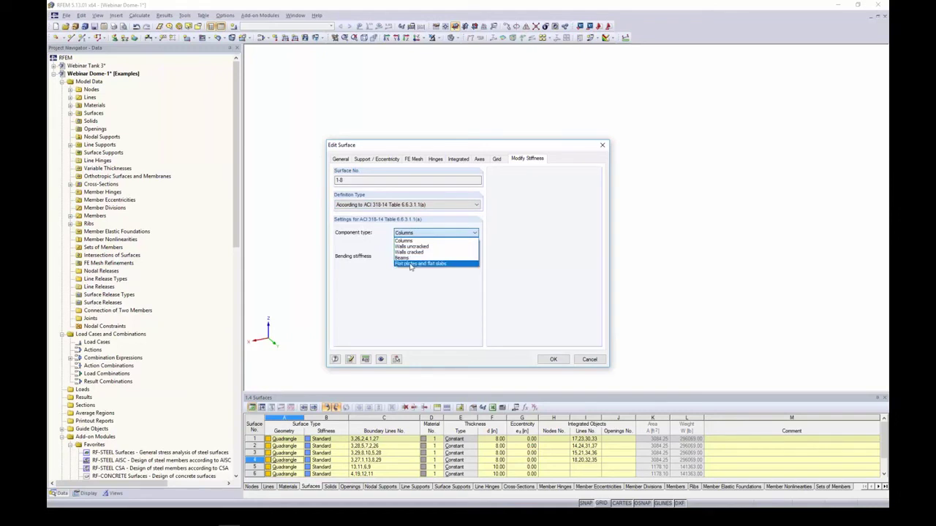
left_click(411, 246)
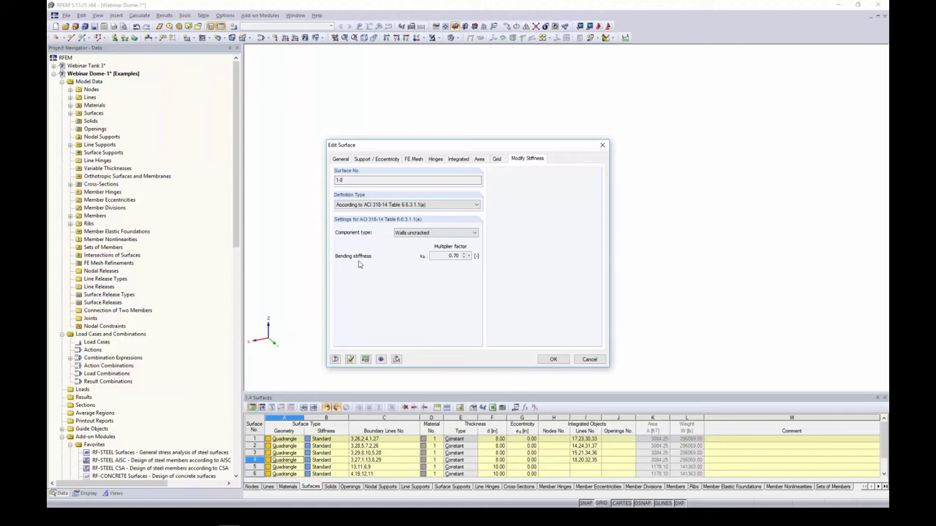
left_click(554, 359)
left_click(622, 225)
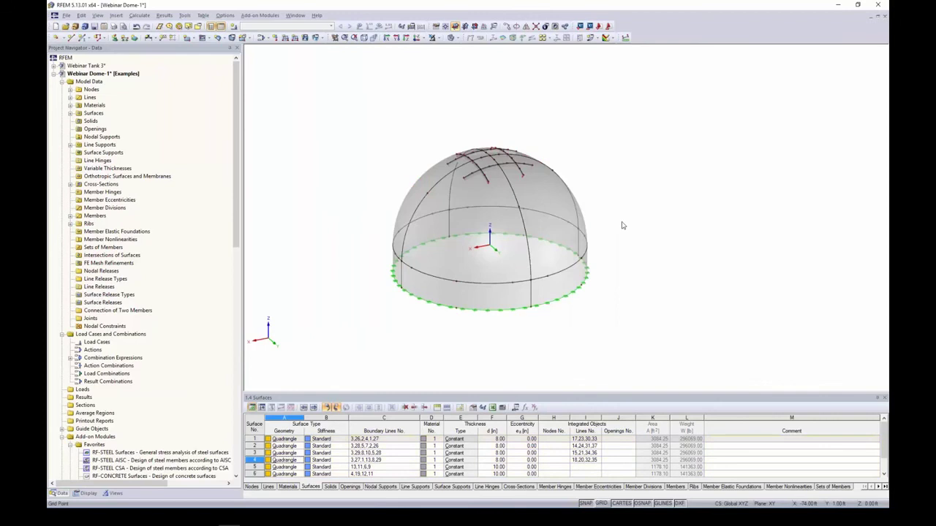
Modify the stiffness of all rib members according to ACI 318-14 Table 6.6.3.1.1(a), using the component type Beams
left_click_drag(410, 115, 590, 185)
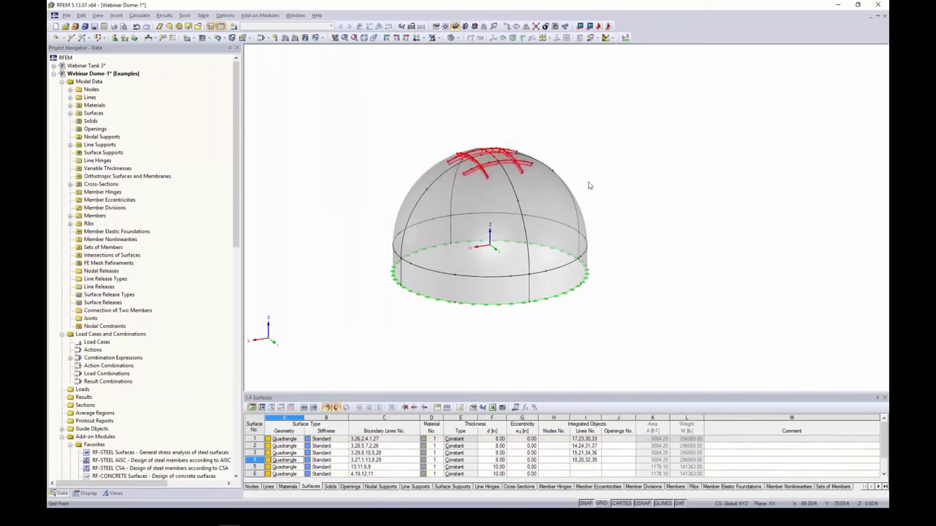
right_click(507, 167)
mouse_move(530, 182)
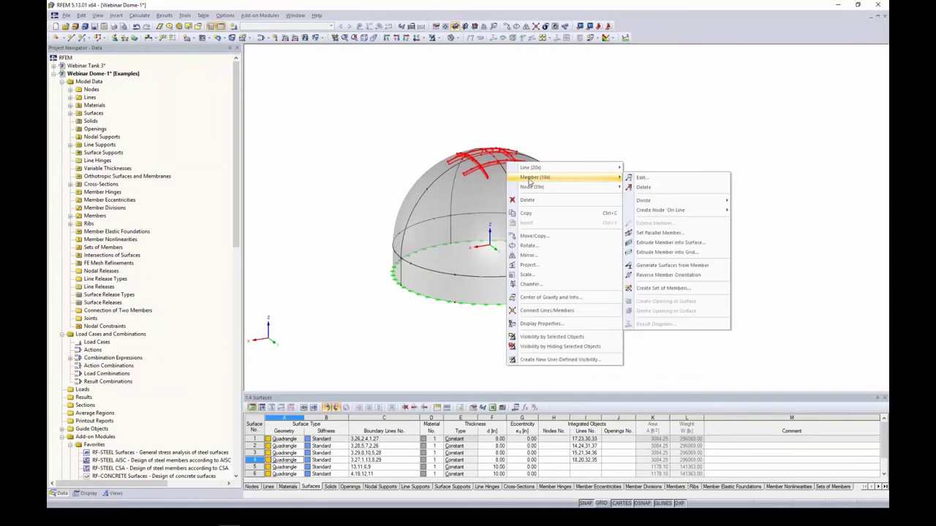
left_click(638, 178)
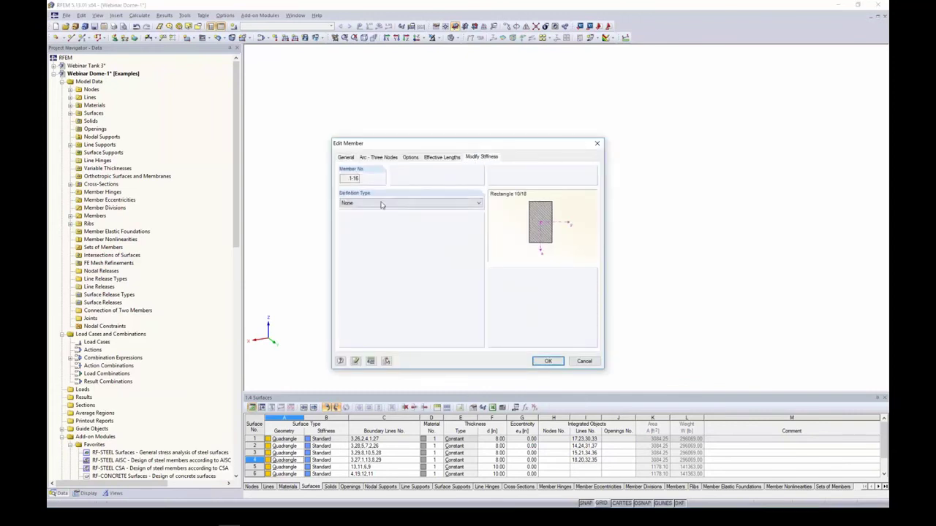
left_click(382, 202)
left_click(359, 229)
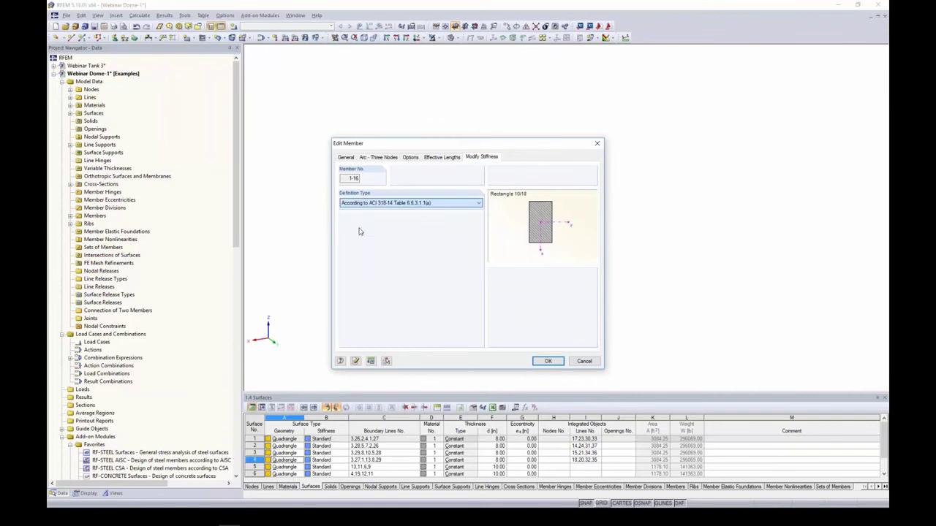
left_click(404, 230)
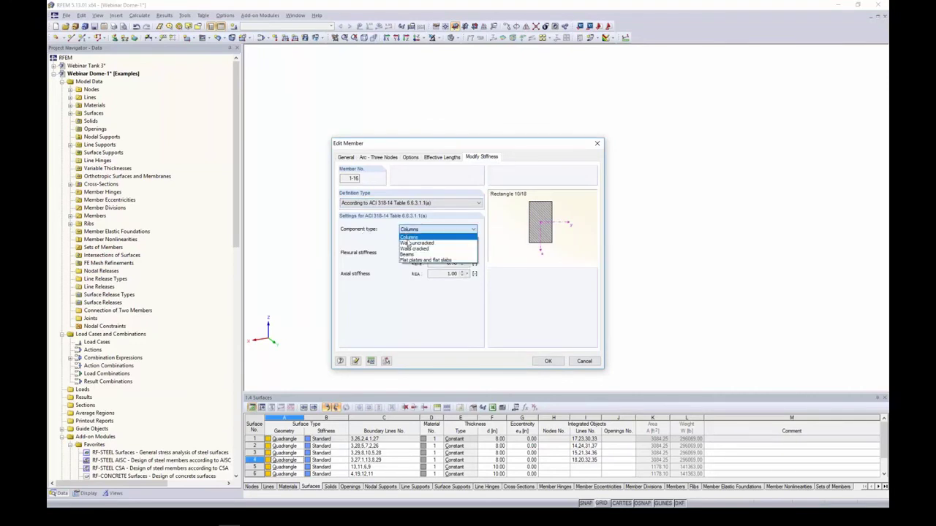
left_click(406, 254)
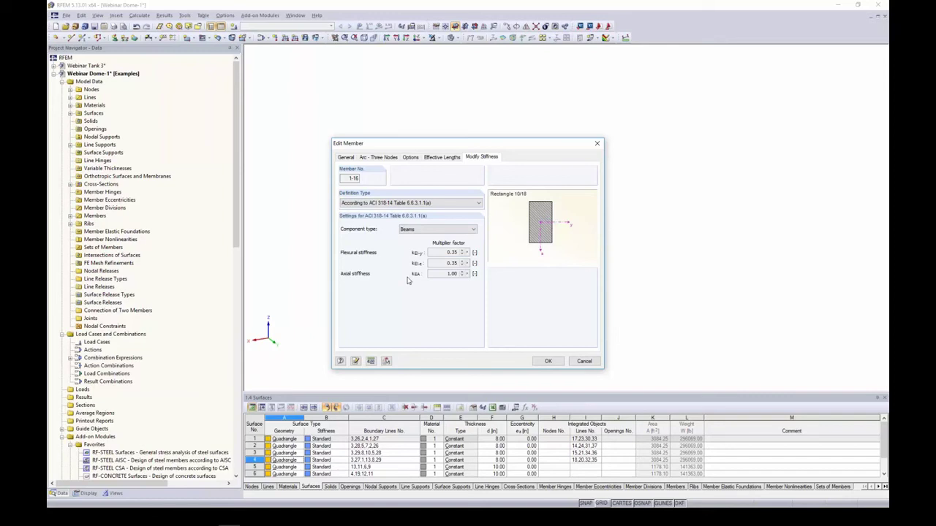
left_click(548, 361)
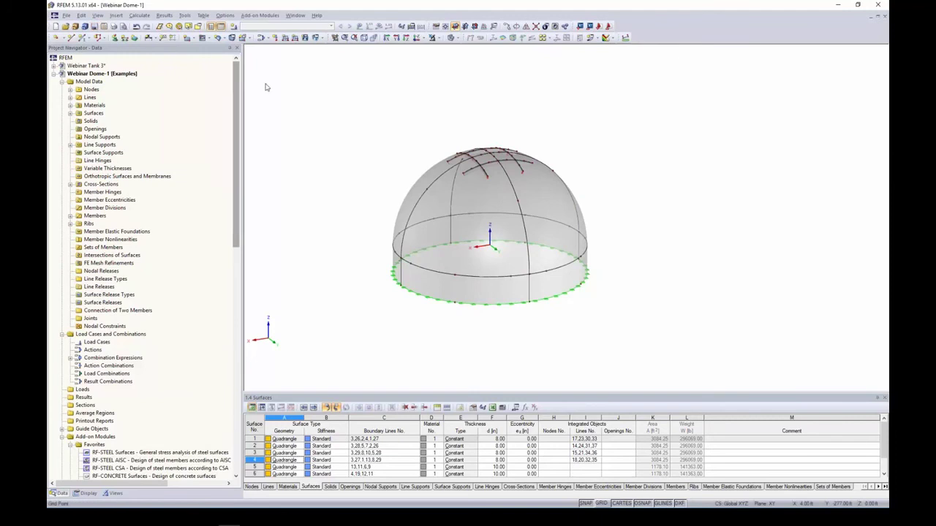
Set the target length of finite elements to 3 ft, regenerate the FE mesh and check it on the dome and wall
left_click(139, 15)
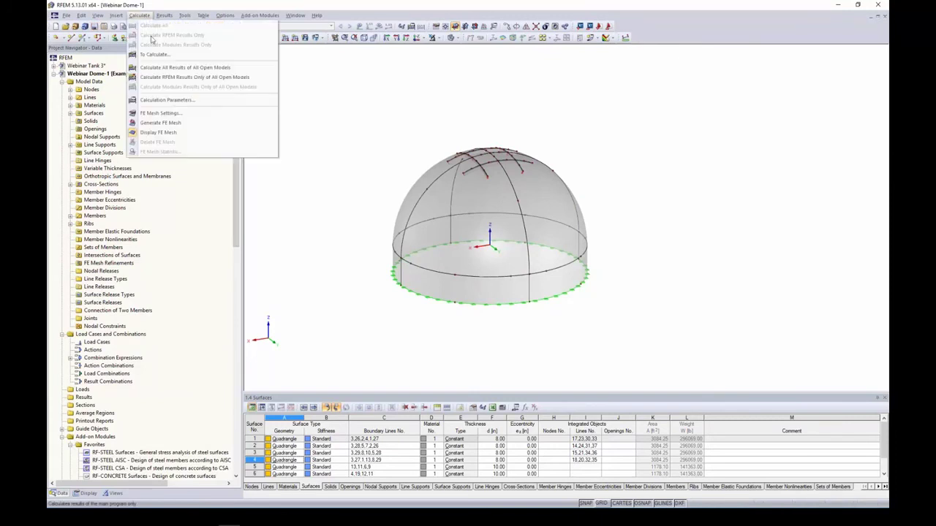
left_click(155, 114)
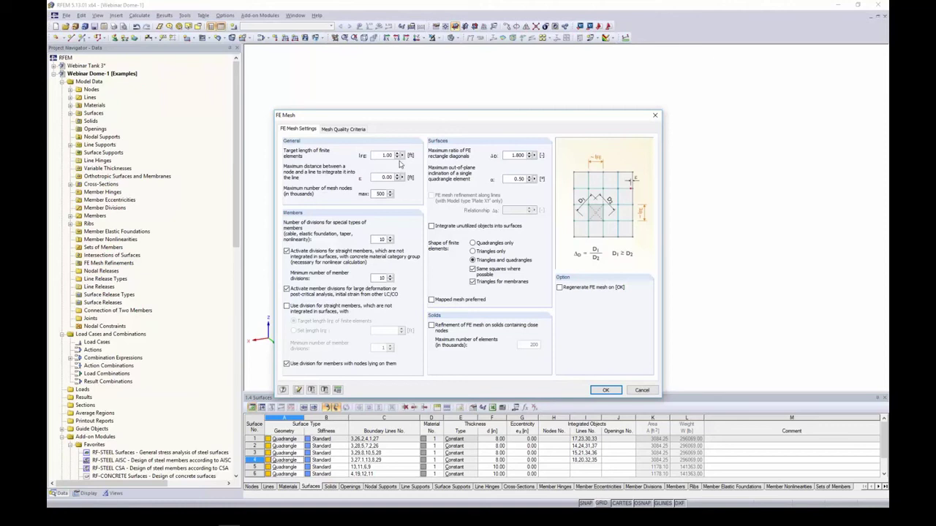
left_click_drag(391, 121, 403, 277)
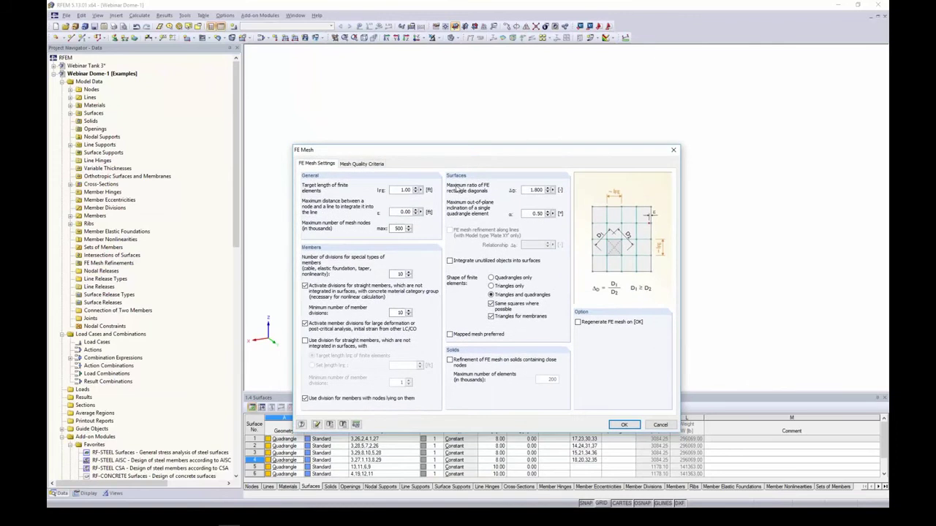
double_click(404, 192)
type("3")
left_click(578, 323)
left_click(625, 425)
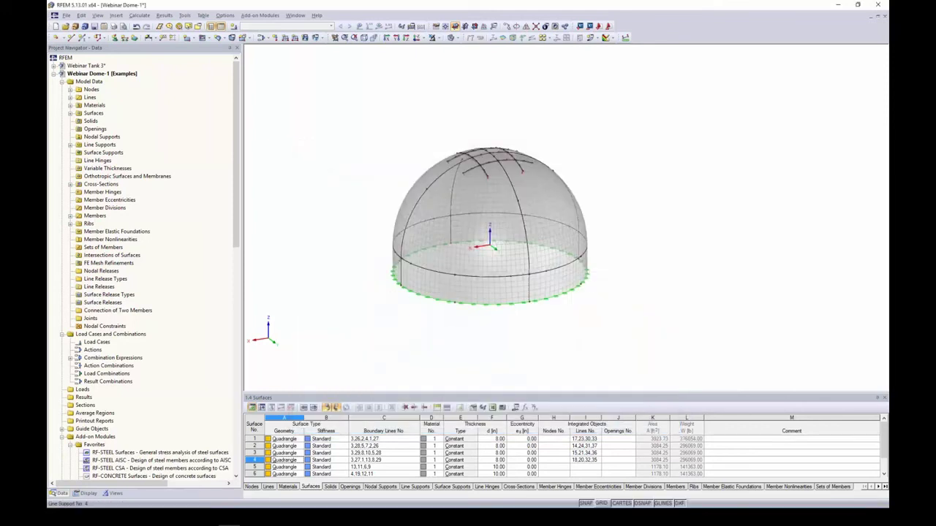
middle_click_drag(619, 240, 537, 260, "ctrl")
scroll(479, 234, "up", 3)
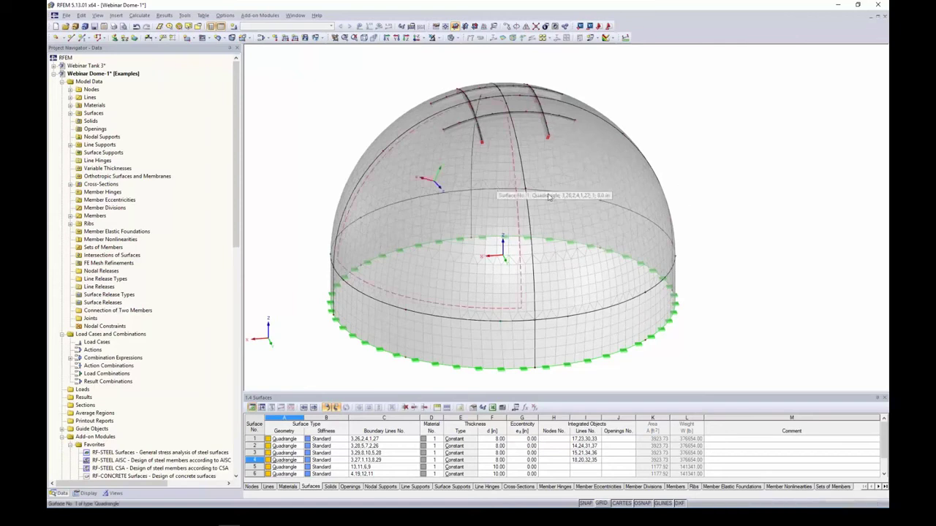
middle_click_drag(685, 217, 661, 240)
scroll(678, 209, "down", 2)
scroll(698, 234, "down", 1)
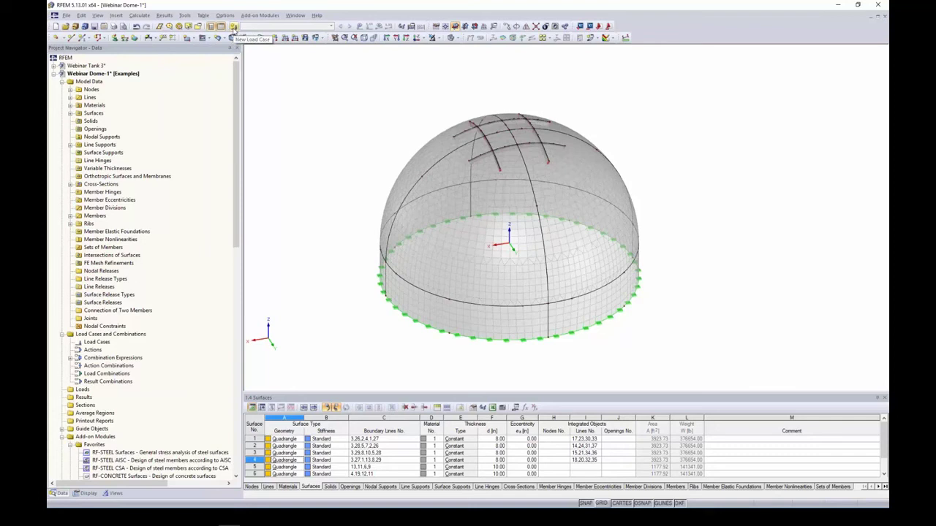
Create a load case described as Dead with the action category Dead
left_click(234, 27)
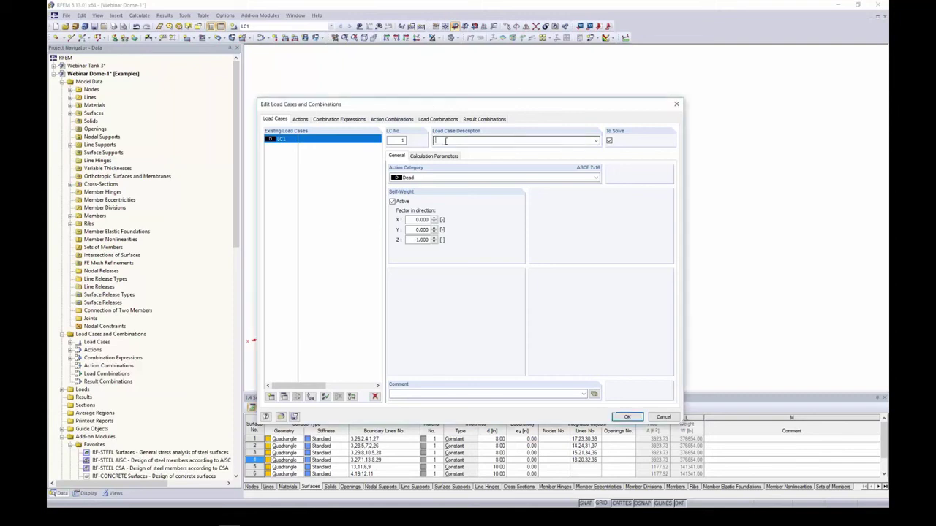
type("ead Load")
left_click(423, 177)
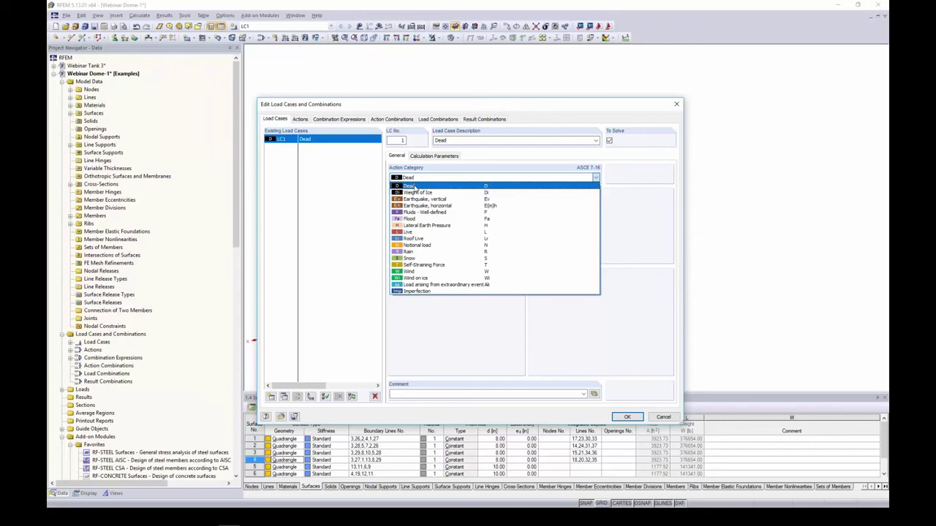
left_click(414, 187)
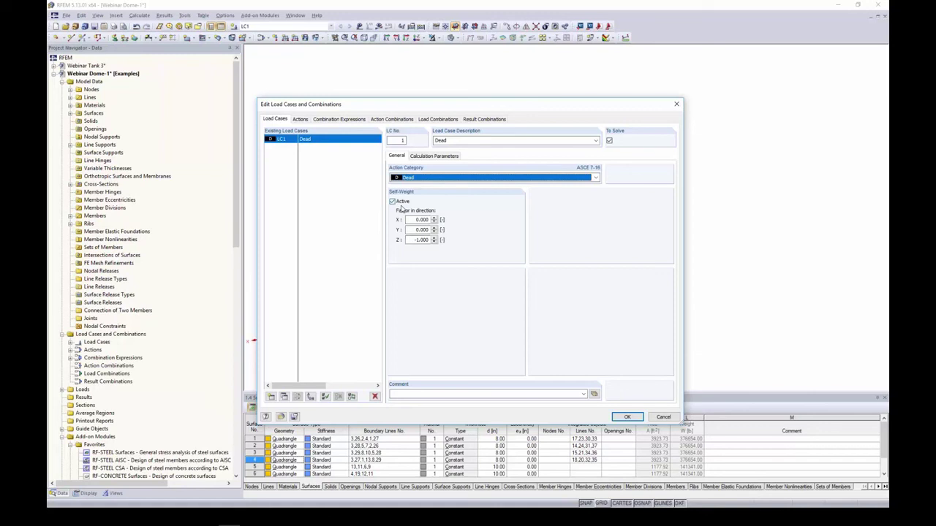
Add the load cases Live 1 and Live 2, both with the action category Live
left_click(271, 397)
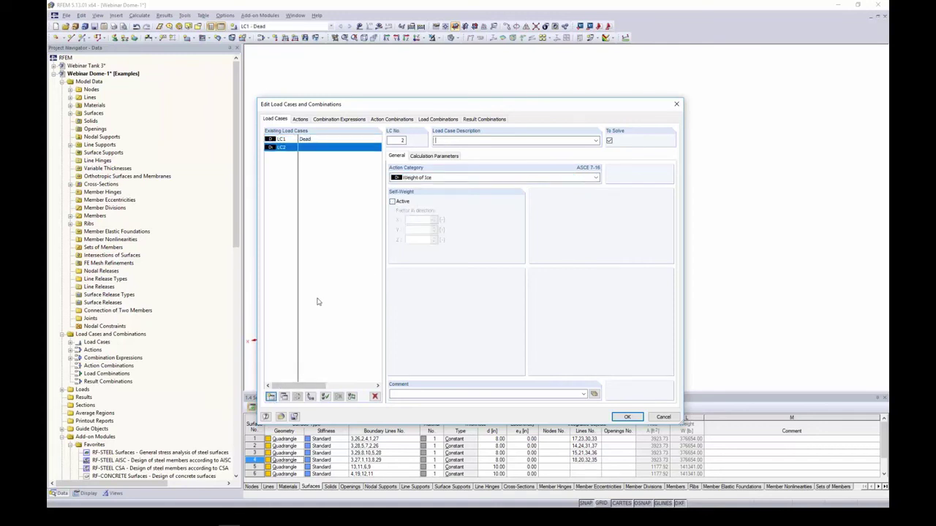
type("Live 1")
left_click(439, 178)
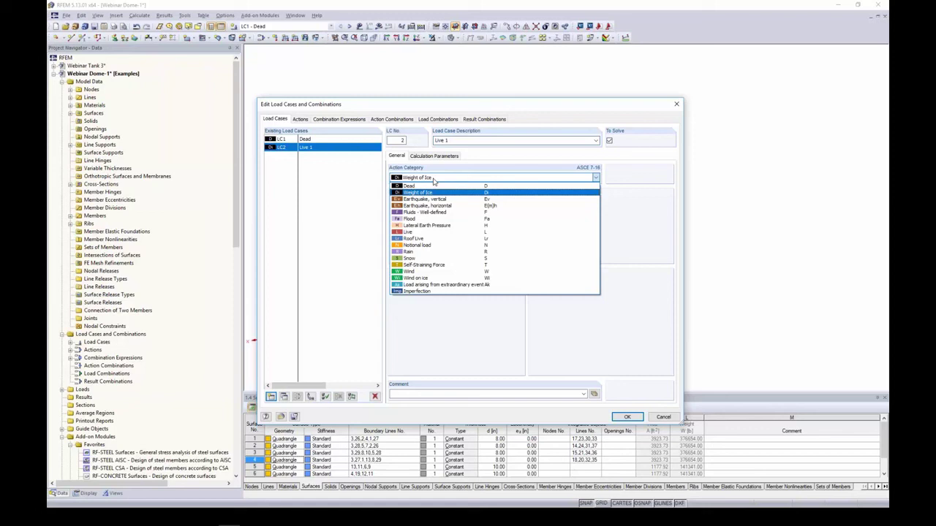
left_click(422, 232)
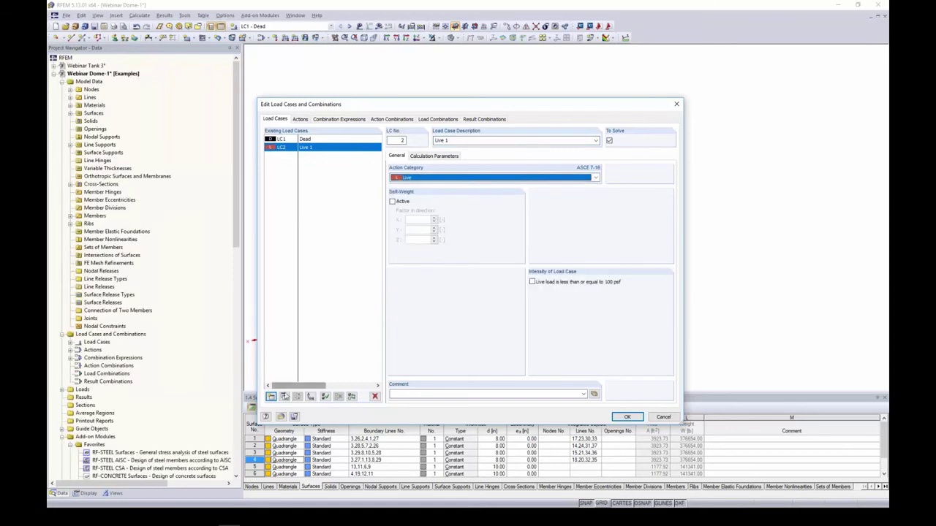
left_click(284, 396)
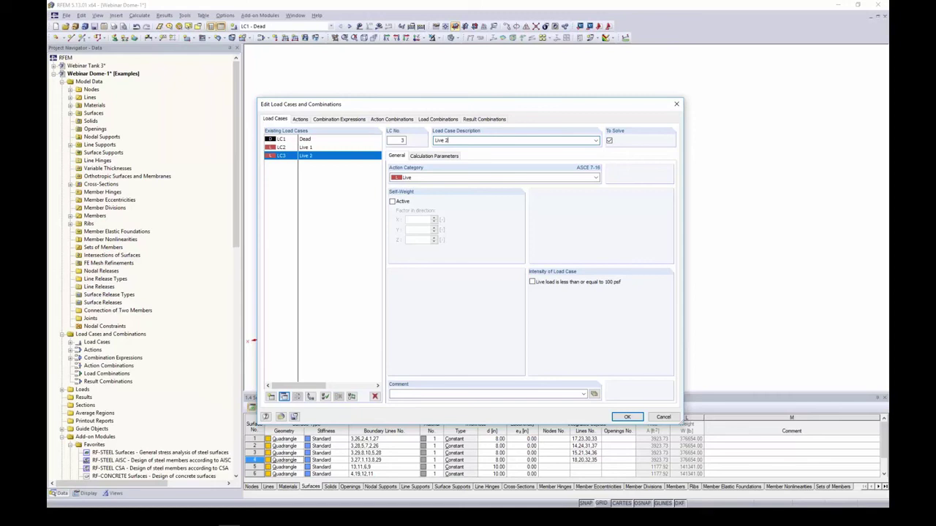
Add a Snow load case and a Wind load case, each with its matching action category
left_click(270, 396)
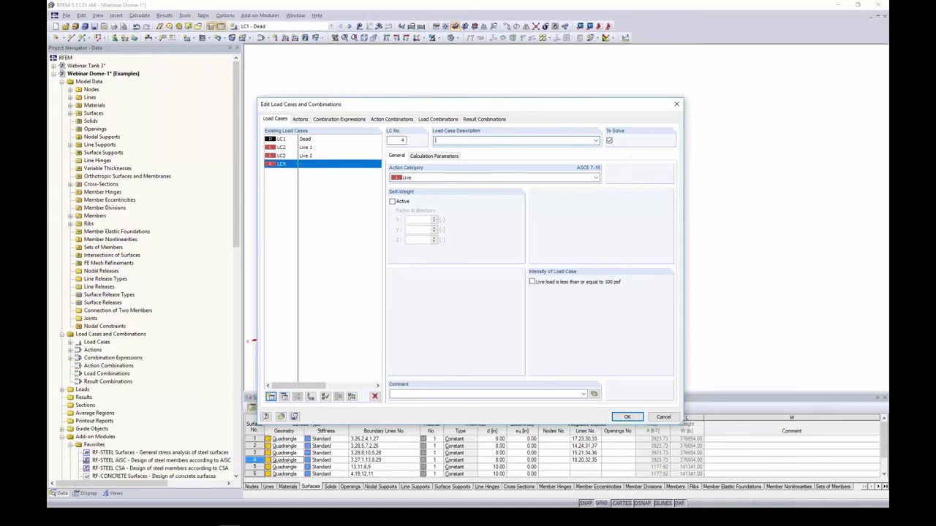
type("Snow")
left_click(415, 178)
left_click(439, 259)
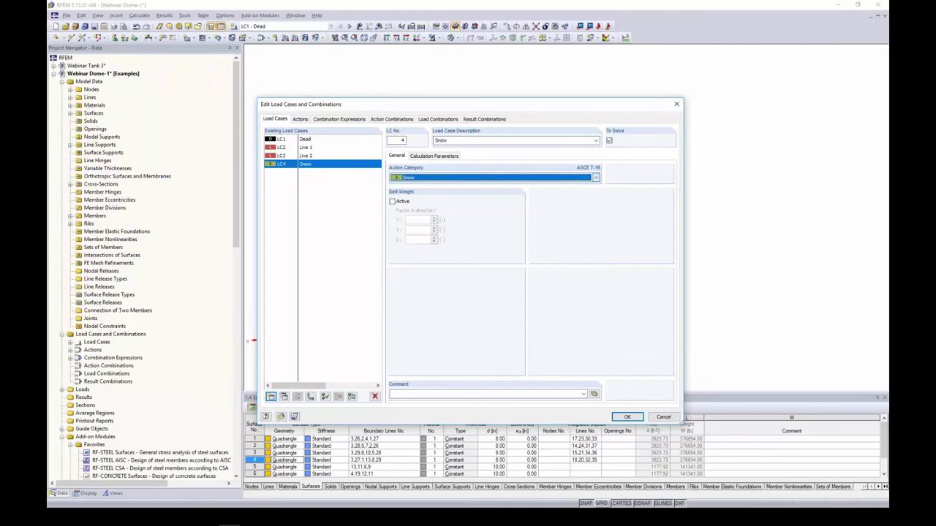
left_click(270, 396)
type("Wi")
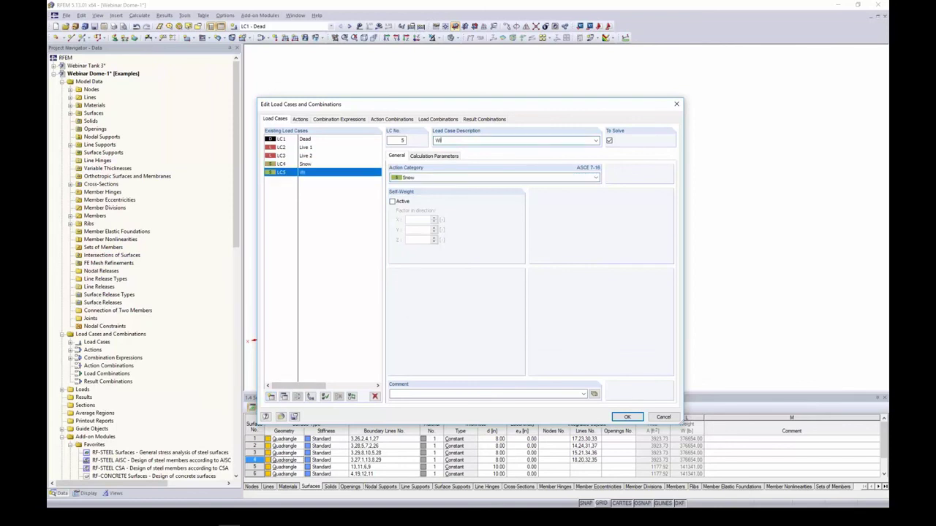
type("nd")
left_click(404, 178)
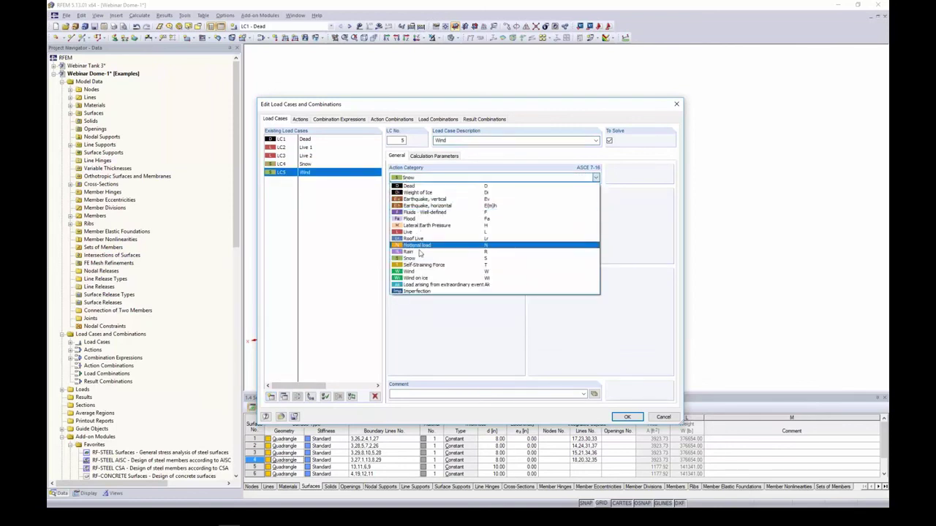
left_click(439, 271)
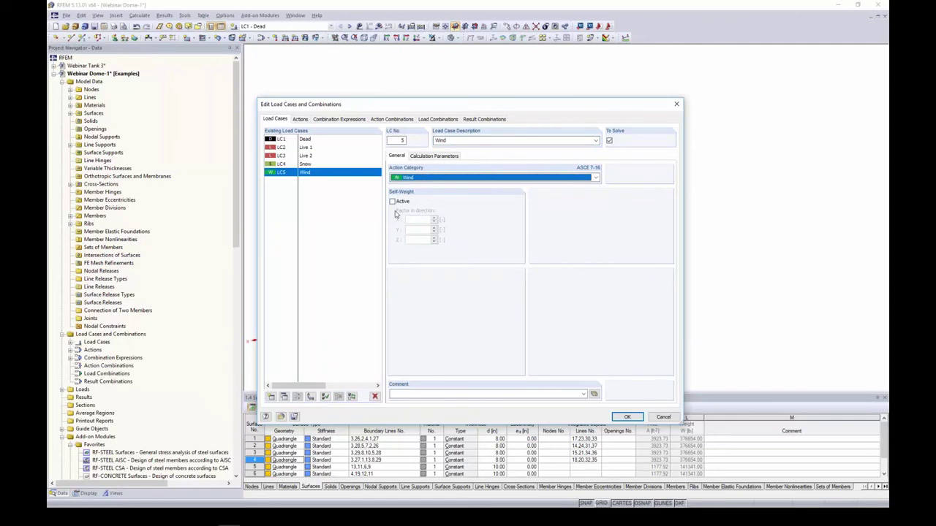
Generate and review the ASCE 7-16 LRFD and ASD load and result combinations, and accept the load case definitions
left_click(330, 119)
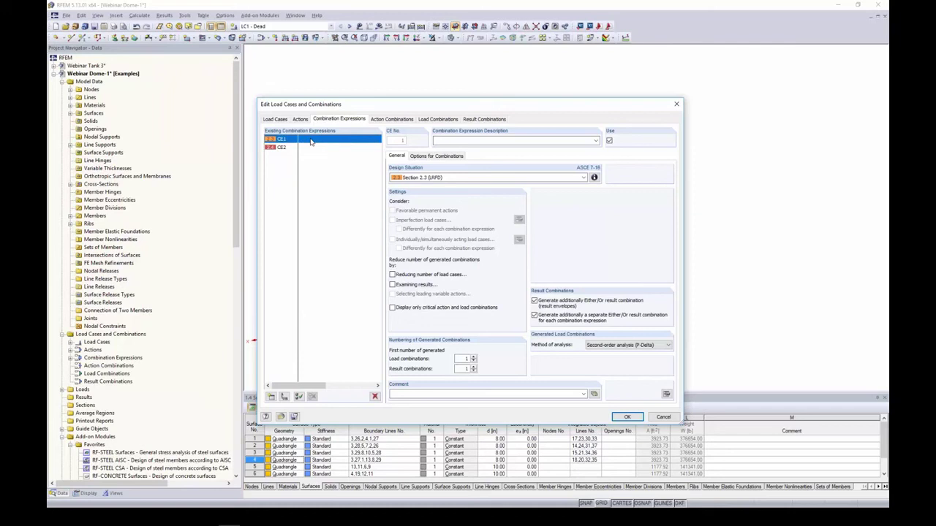
left_click(311, 148)
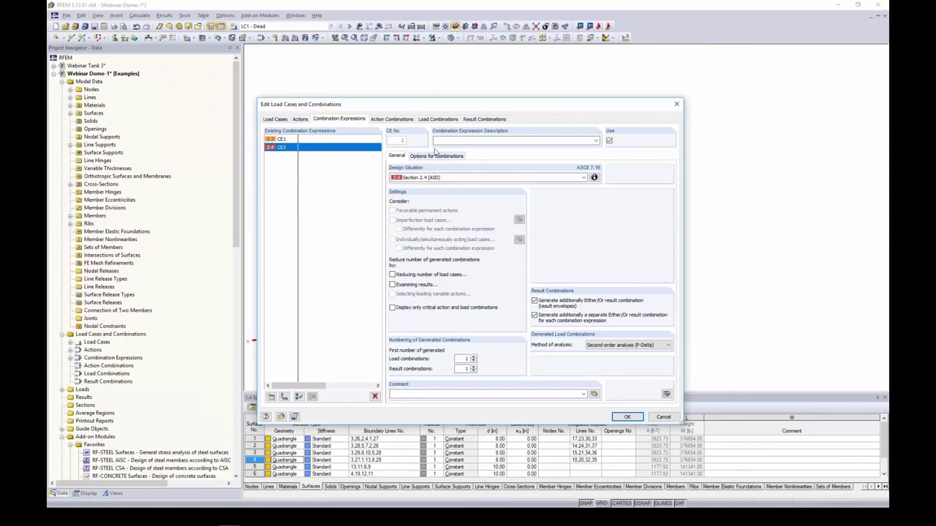
left_click(432, 120)
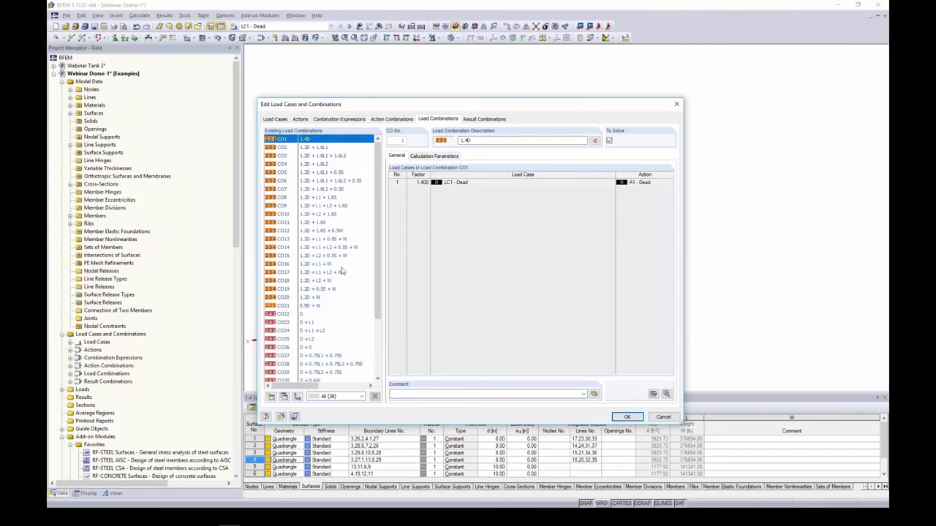
left_click_drag(377, 217, 379, 280)
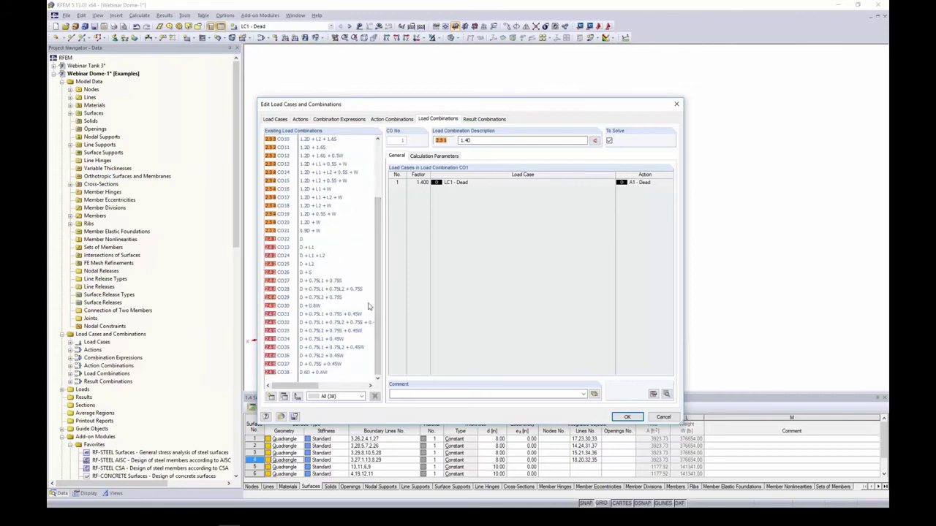
scroll(378, 304, "up", 3)
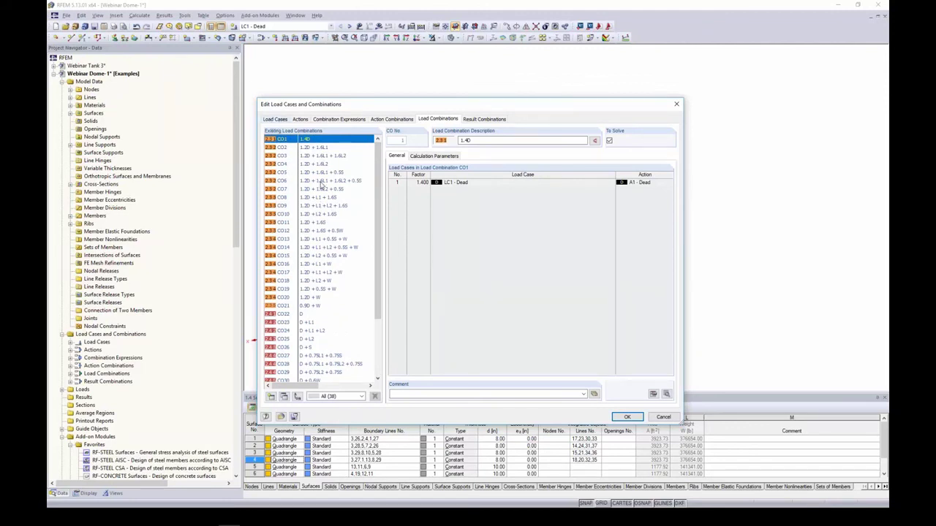
left_click(484, 119)
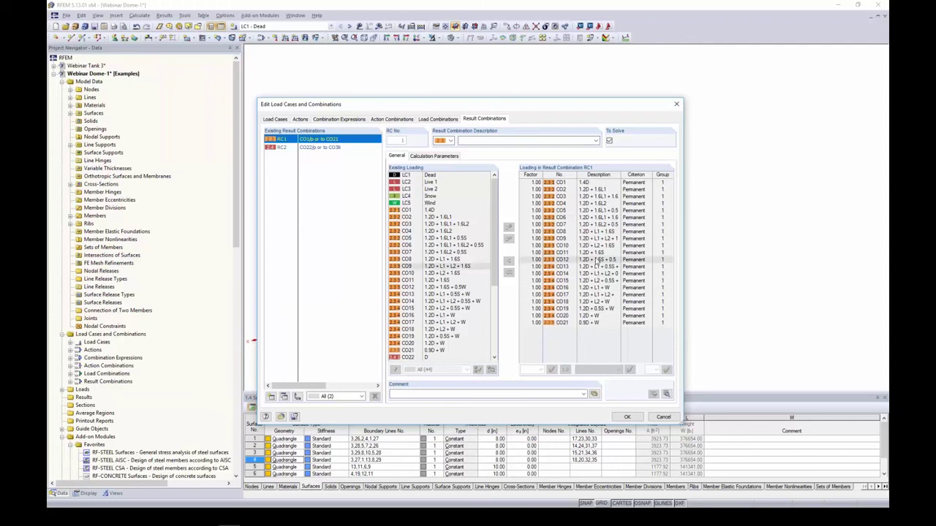
left_click(313, 147)
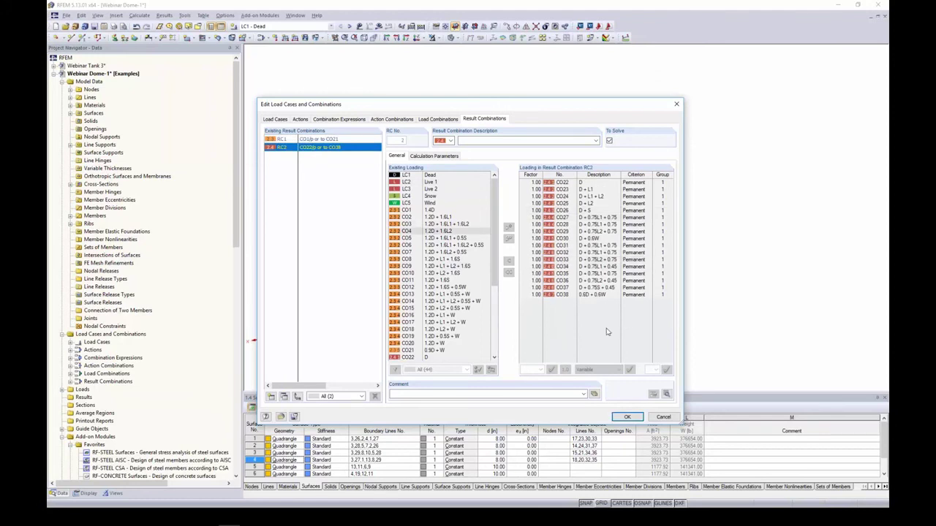
left_click(626, 417)
Review the list of load cases and combinations and make LC1 - Dead the current load case
left_click(330, 25)
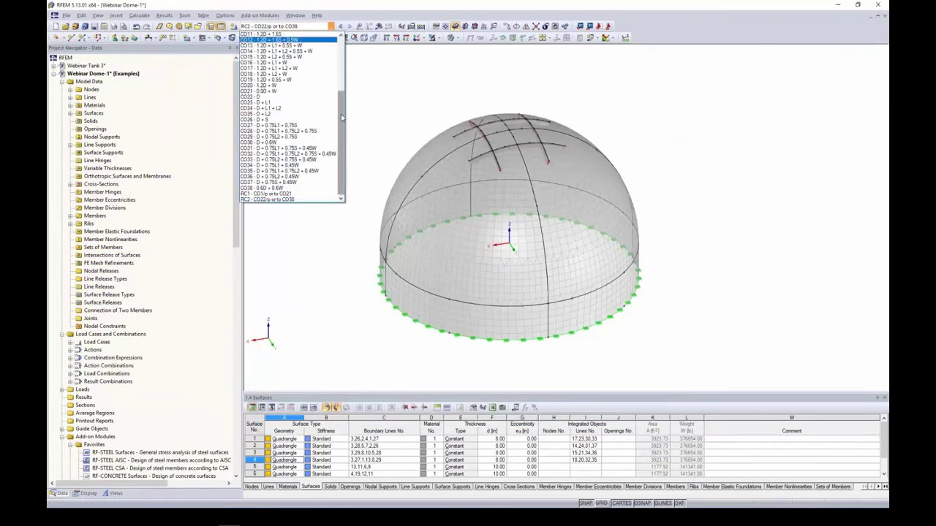
left_click_drag(341, 117, 342, 51)
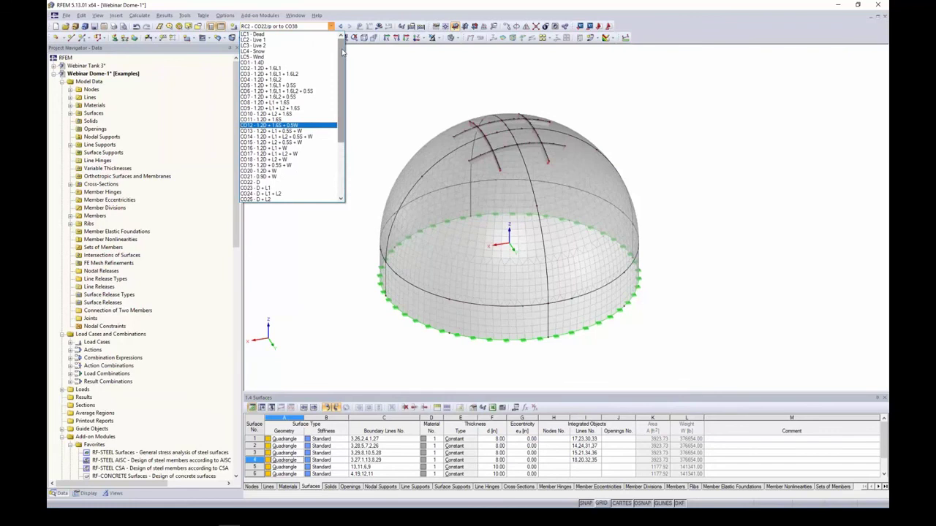
left_click(256, 34)
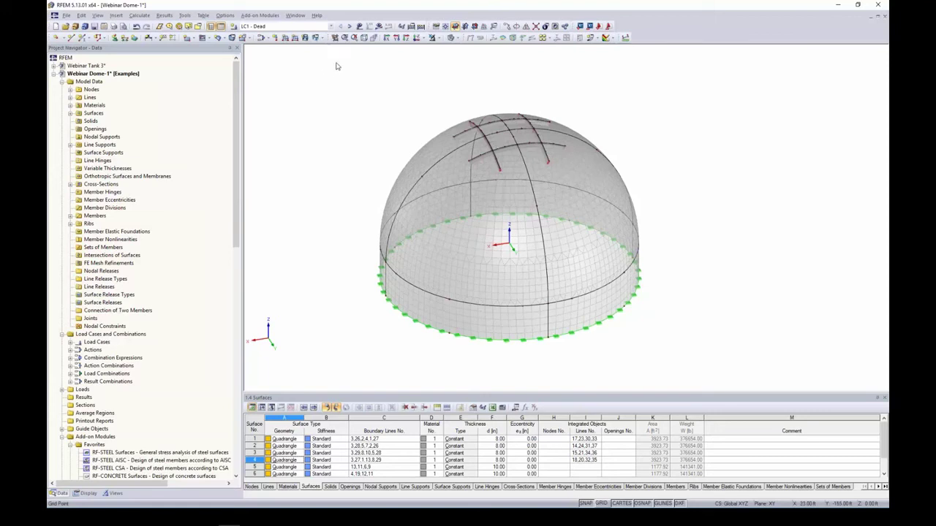
Make LC2 - Live 1 current and set up a new surface load in local z with a Linear in Z distribution
left_click(349, 27)
middle_click_drag(351, 211, 368, 175, "ctrl")
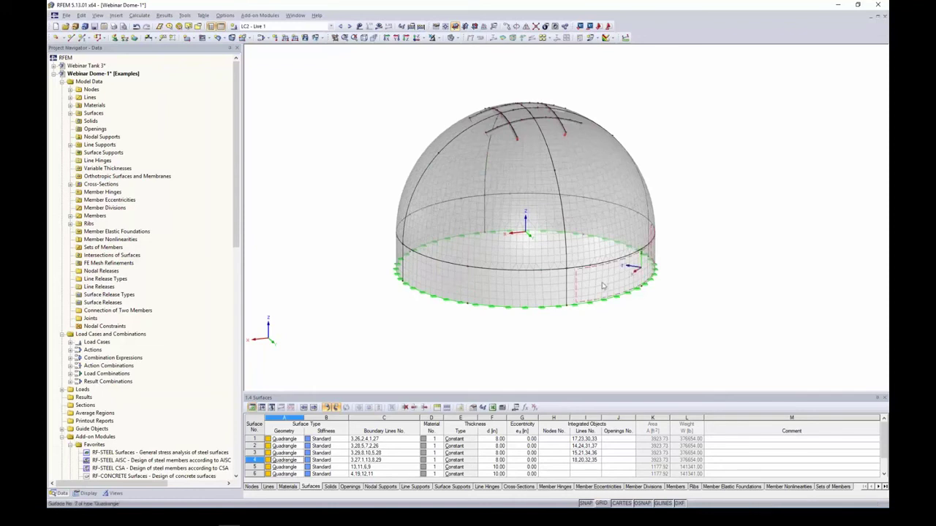
middle_click_drag(550, 340, 493, 346)
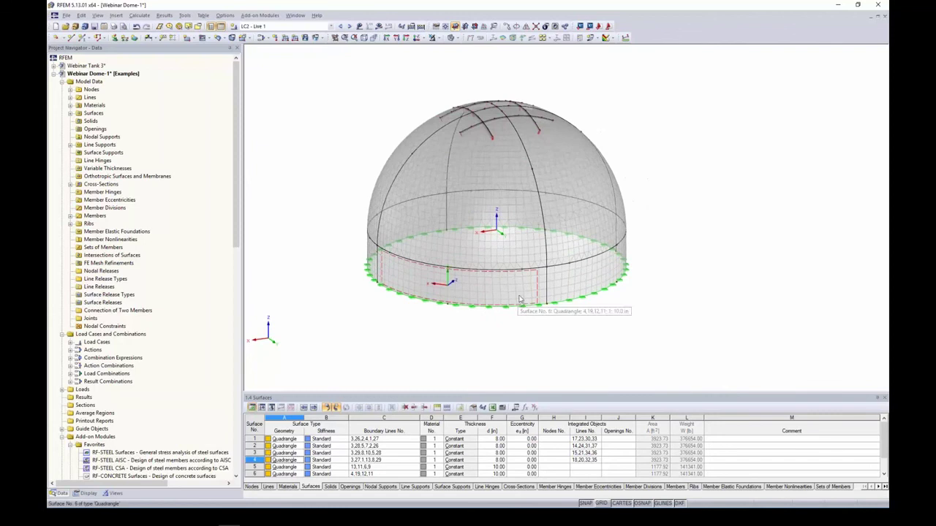
middle_click_drag(520, 339, 519, 269, "ctrl")
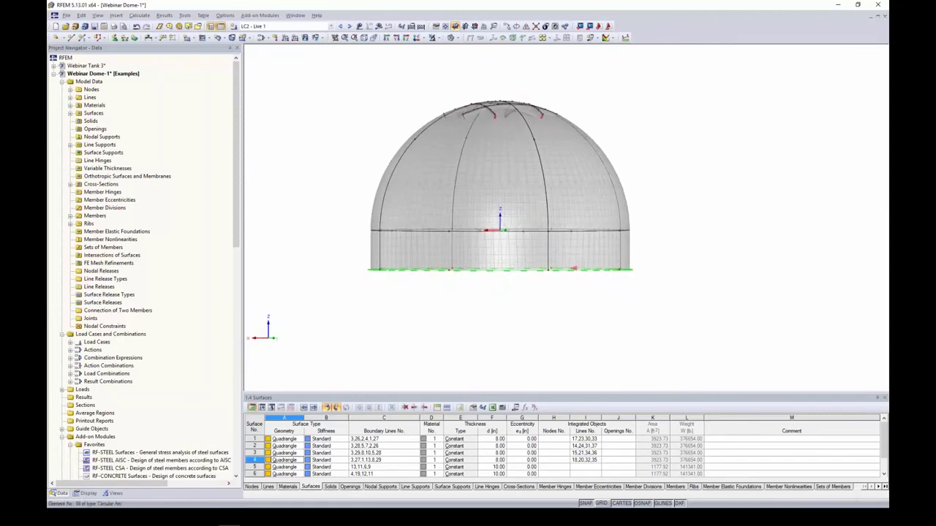
left_click(305, 38)
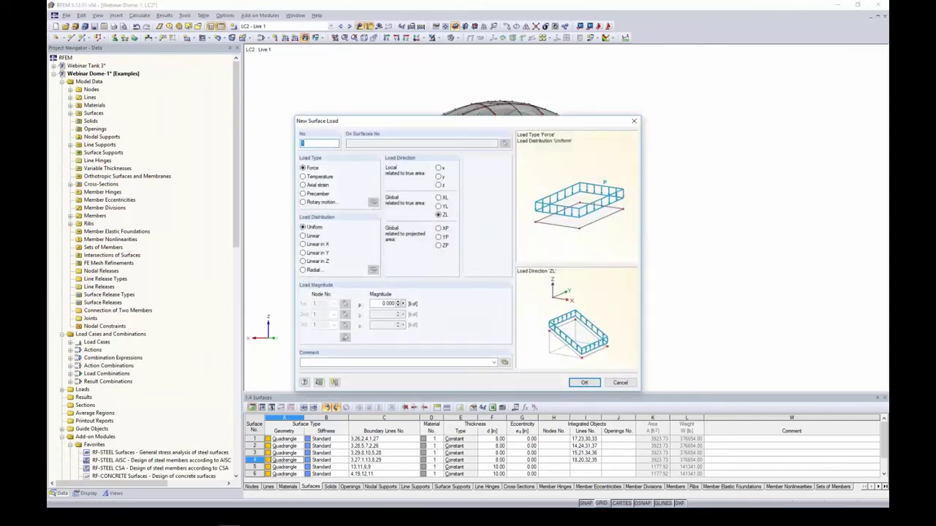
left_click(438, 185)
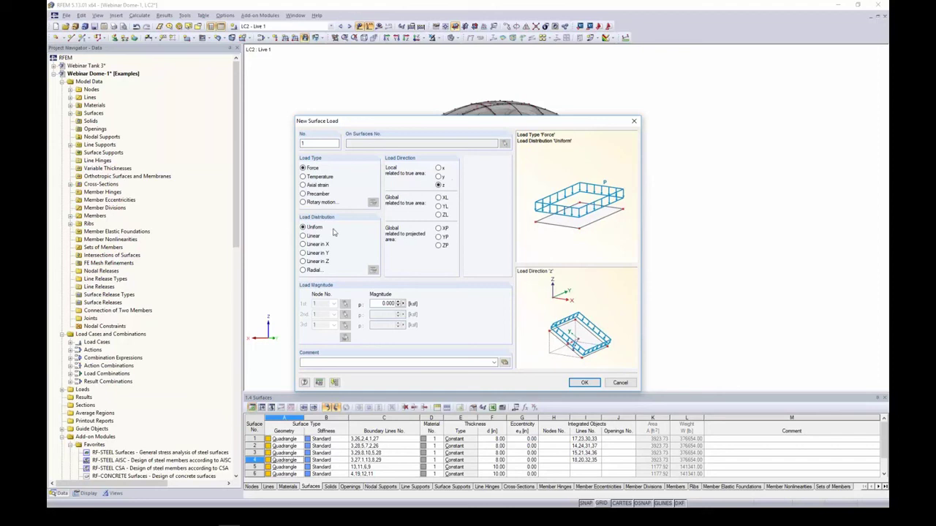
left_click(302, 261)
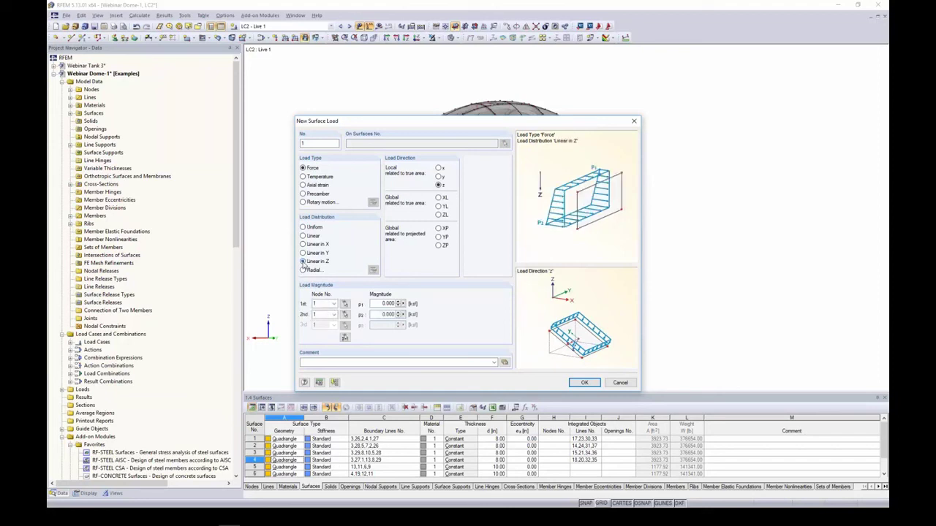
Set the load magnitudes to -2 and -2.5 ksf, referenced to nodes 5 and 20 at the wall's top and base
double_click(382, 304)
key("BackSpace")
double_click(382, 314)
type("-2")
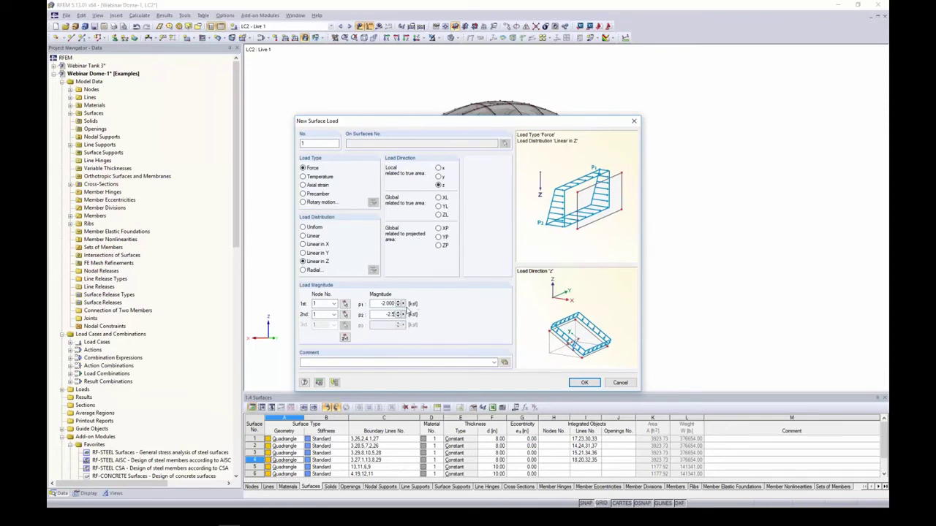
left_click(344, 338)
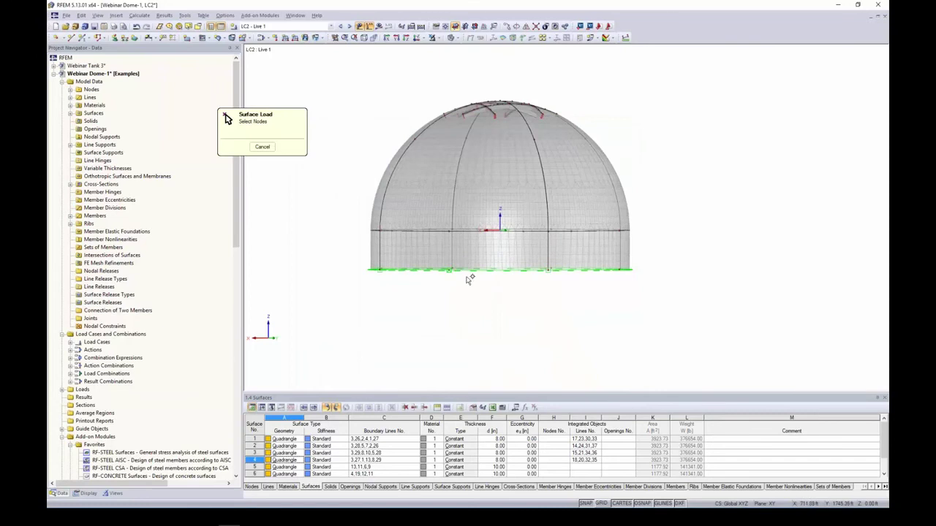
middle_click_drag(468, 280, 476, 305, "ctrl")
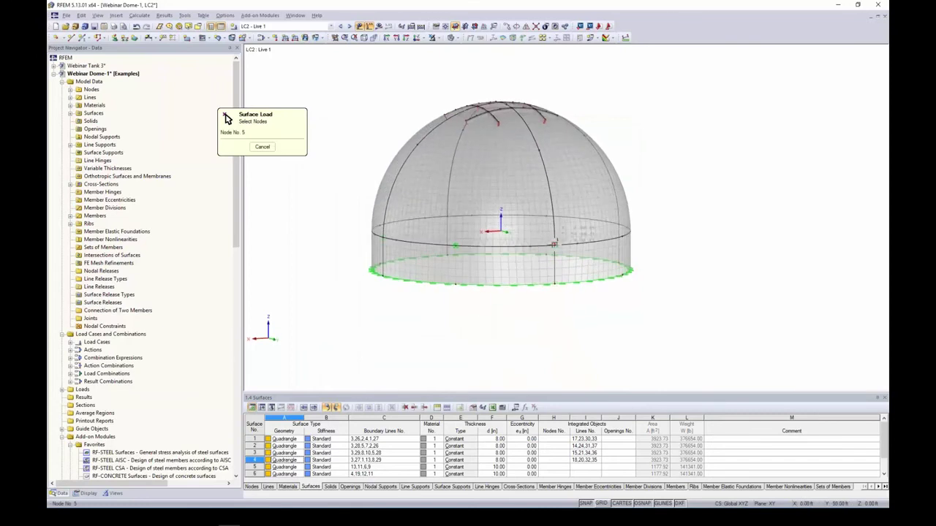
left_click(558, 284)
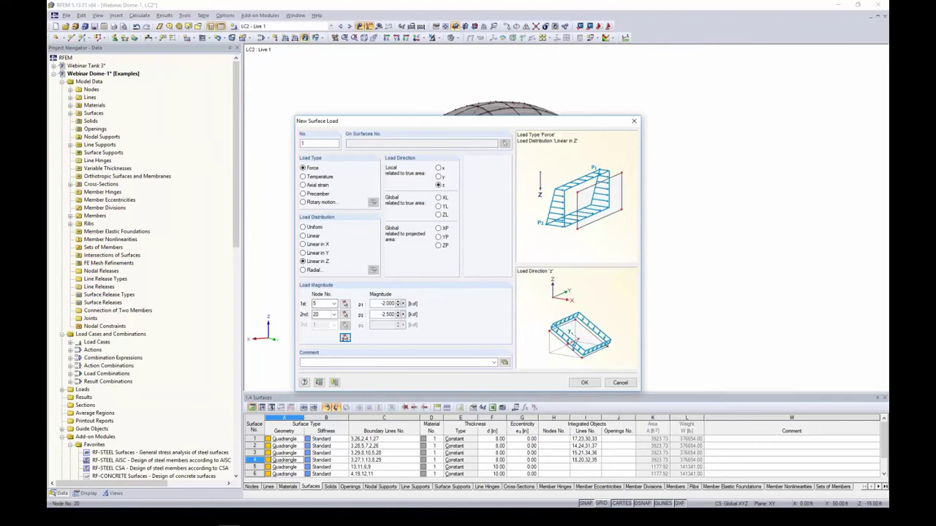
left_click(584, 383)
Apply the Live 1 surface load to all wall surfaces below the dome and inspect its orientation
scroll(618, 278, "down", 1)
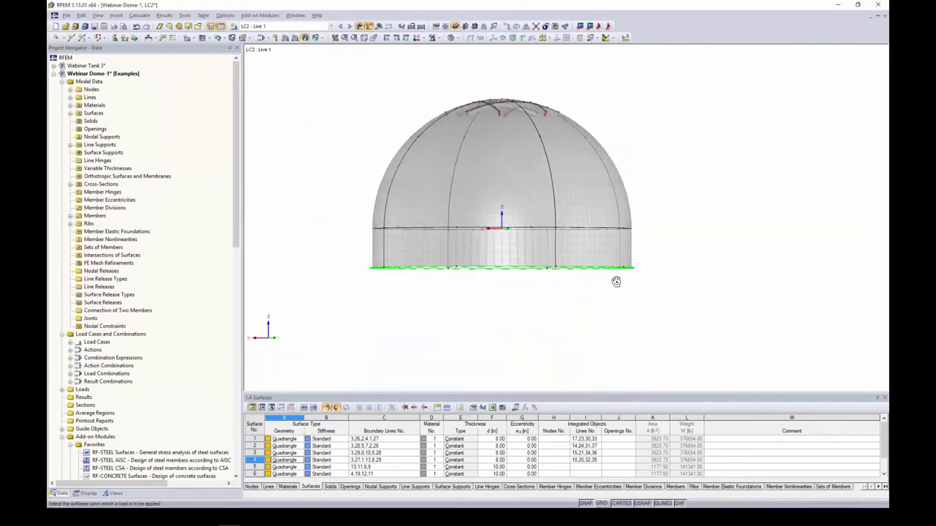
left_click_drag(663, 255, 372, 251)
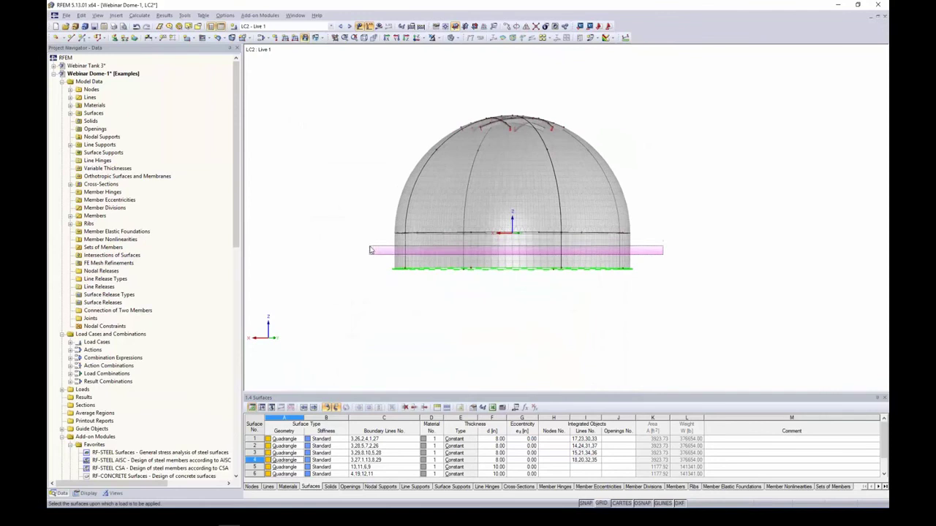
mouse_move(646, 260)
middle_mouse_down("ctrl")
mouse_move(645, 279)
mouse_move(641, 268)
middle_mouse_up("ctrl")
middle_click_drag(684, 235, 511, 248, "ctrl")
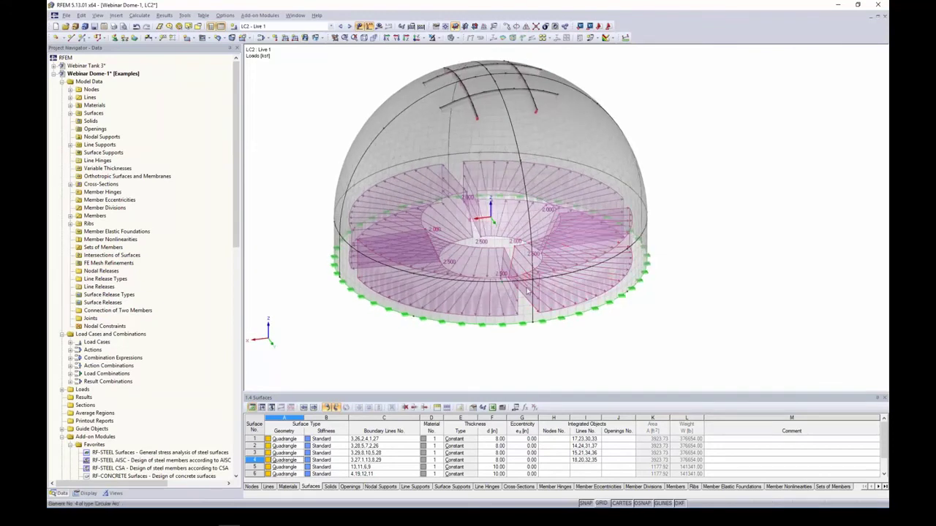
left_click(578, 320)
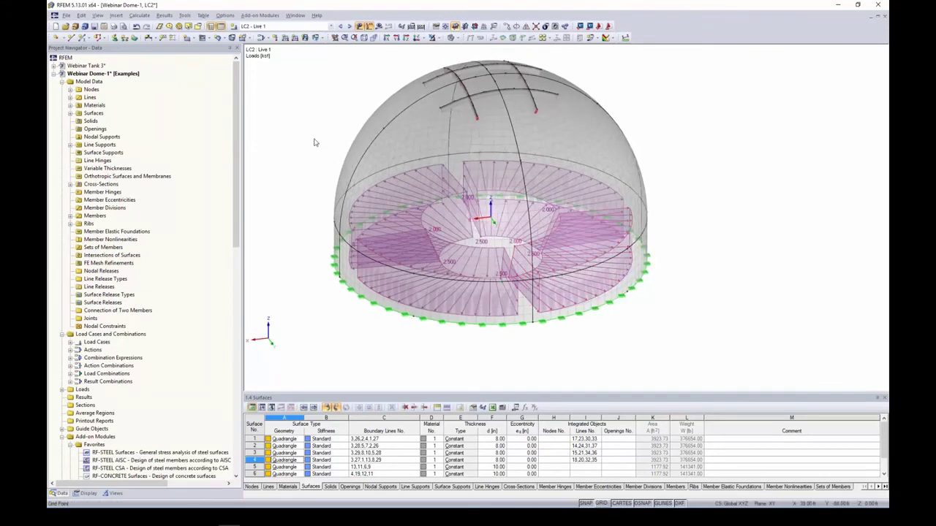
In LC3 - Live 2, define a Linear in Z surface load in global ZL with magnitudes -0.2 and -0.25 ksf
left_click(349, 26)
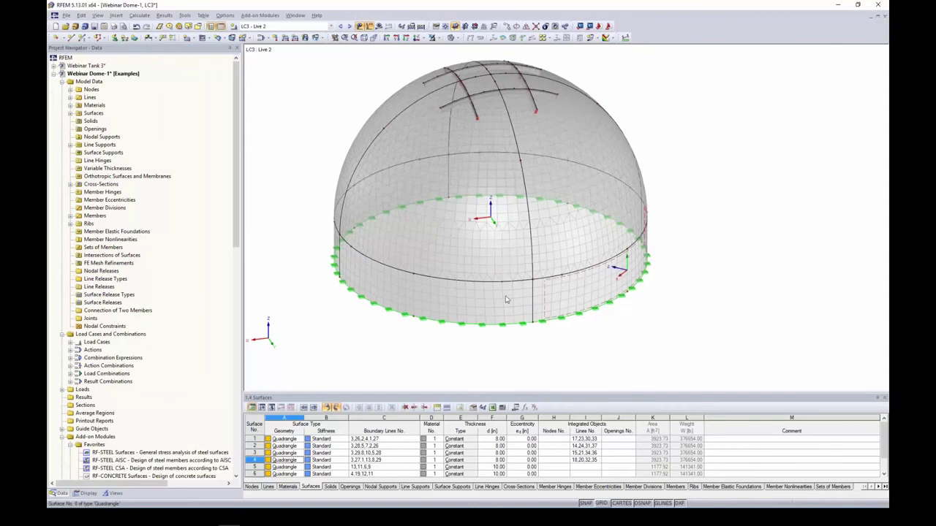
left_click(305, 38)
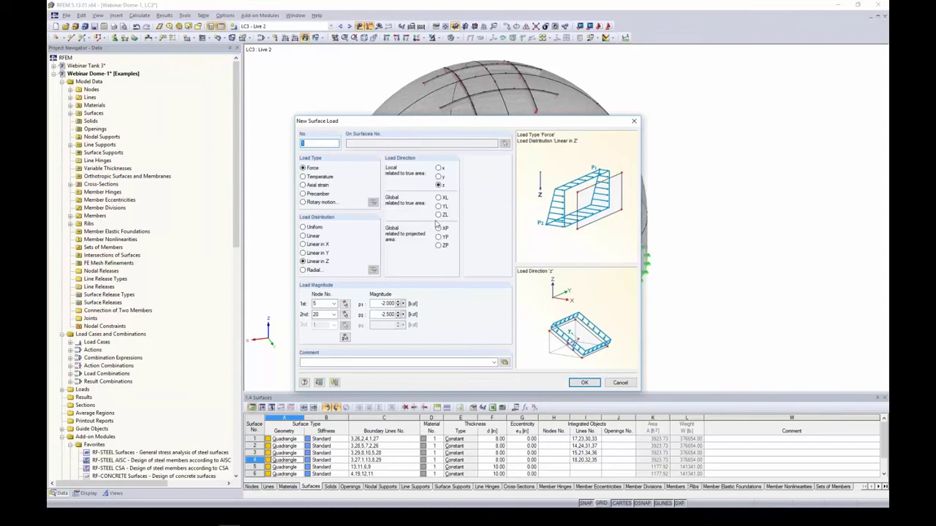
left_click(438, 215)
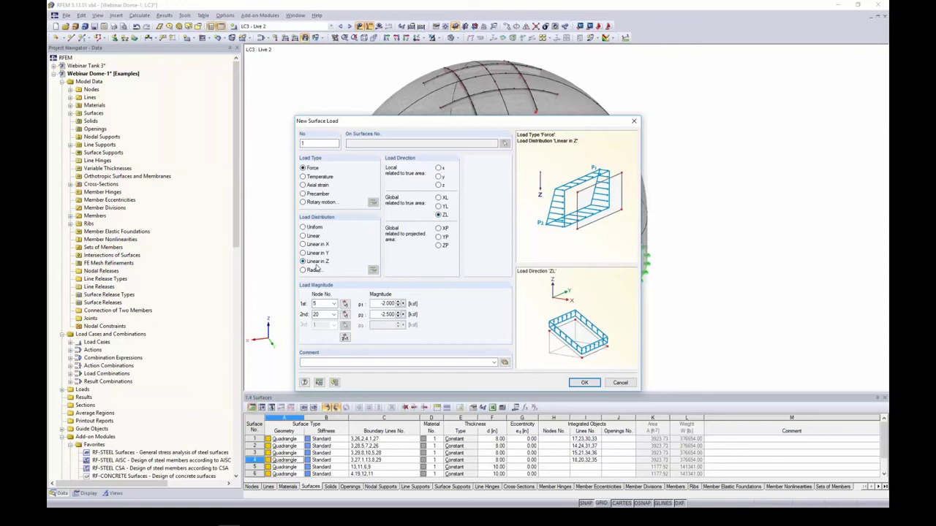
double_click(383, 303)
type("-0.2")
key("Tab")
key("BackSpace")
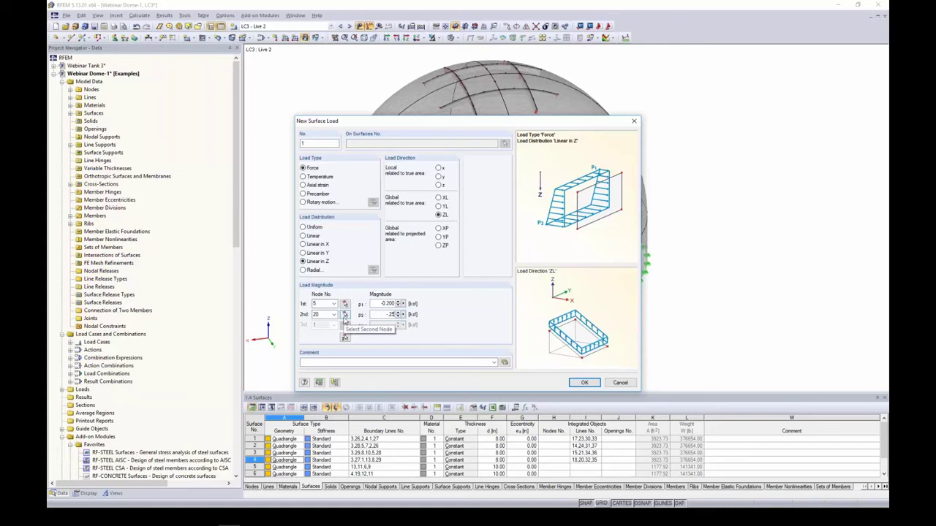
left_click(584, 383)
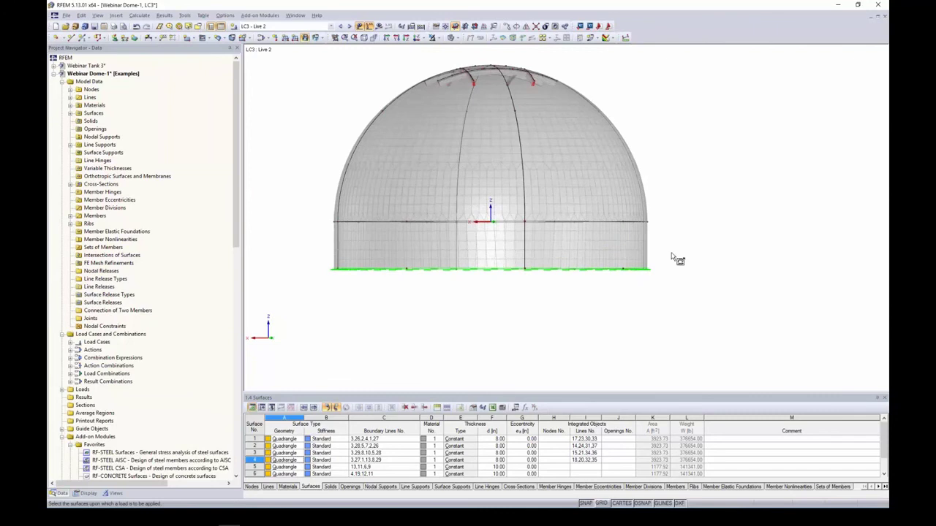
Apply the Live 2 surface load to all the cylindrical wall surfaces
left_click_drag(673, 253, 313, 234)
middle_click_drag(523, 298, 516, 325, "ctrl")
right_click(614, 327)
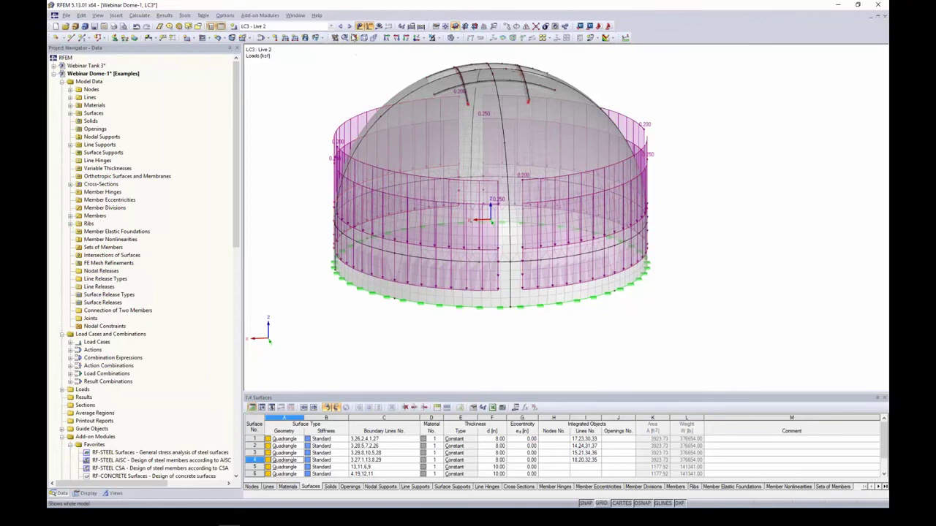
In LC4 - Snow, define a uniform surface load in the projected global ZP direction and set its magnitude
left_click(349, 26)
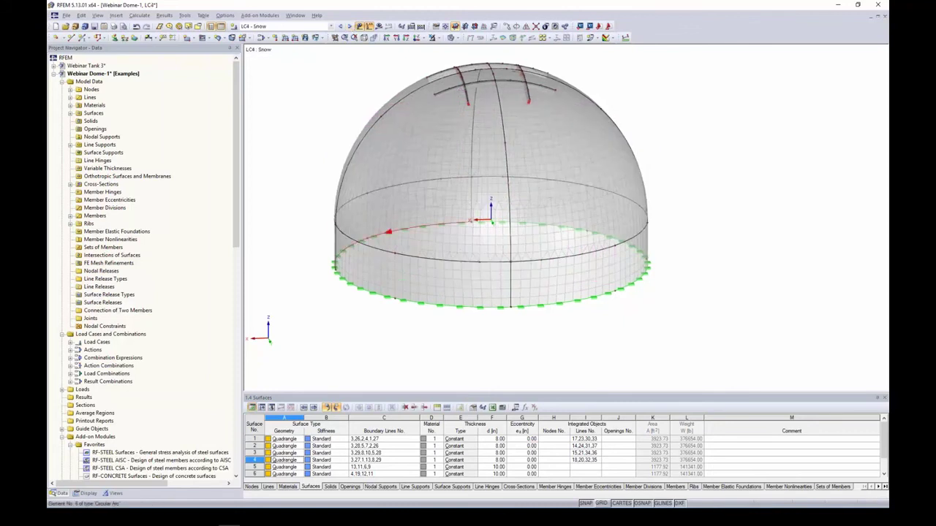
middle_click_drag(446, 230, 452, 239, "ctrl")
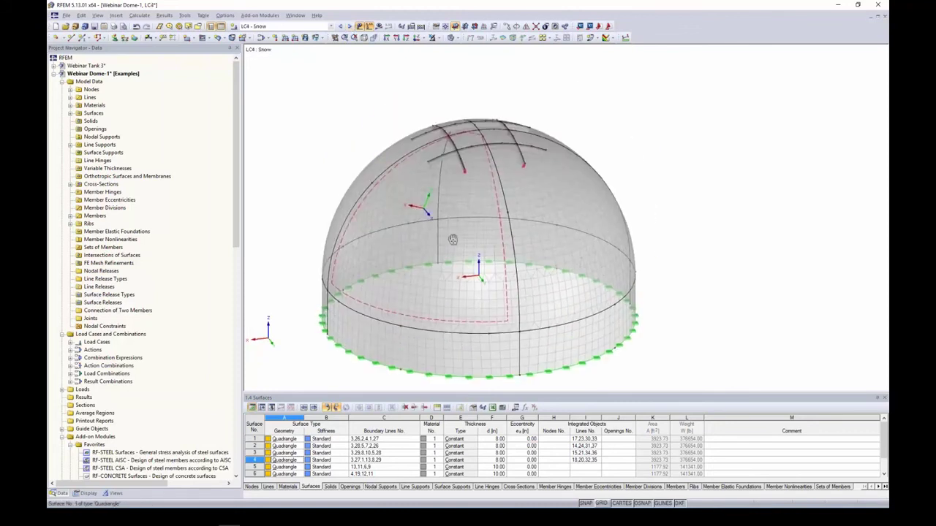
left_click(305, 39)
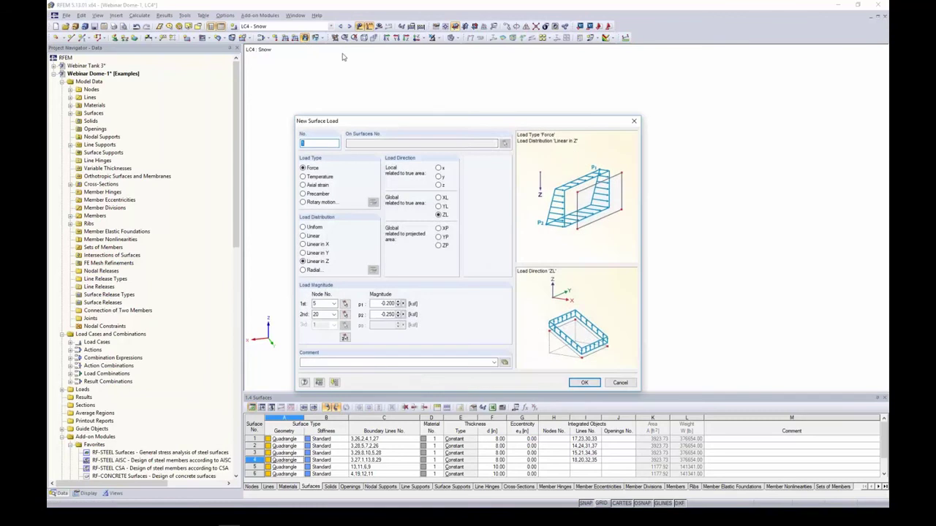
left_click(438, 245)
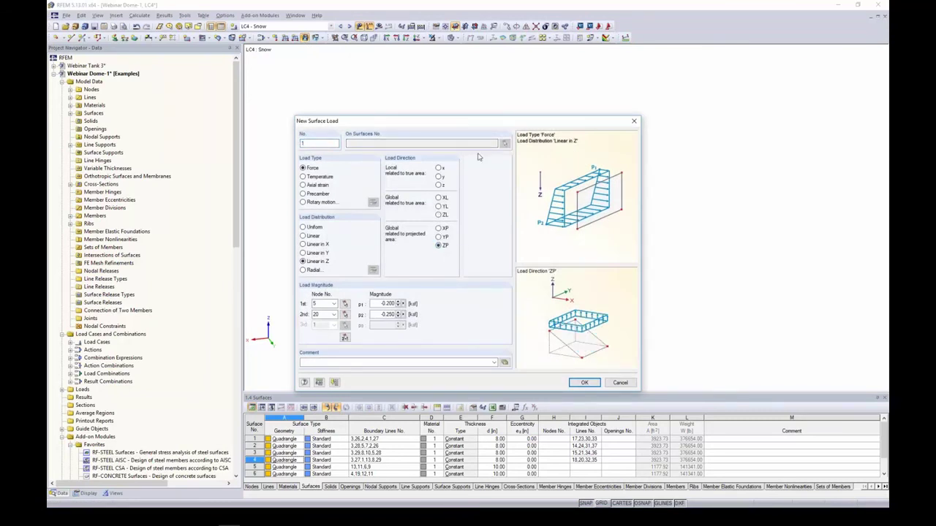
left_click_drag(455, 120, 233, 68)
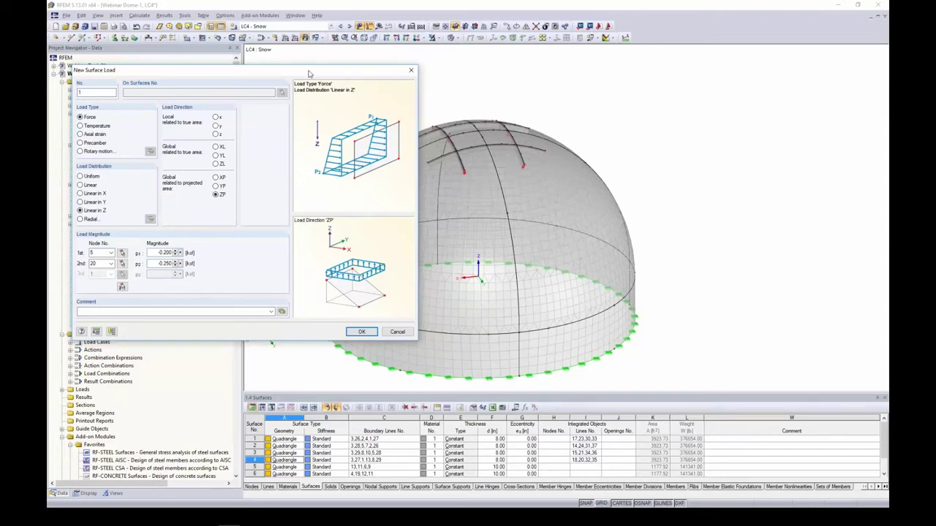
left_click_drag(311, 71, 419, 76)
left_click(189, 179)
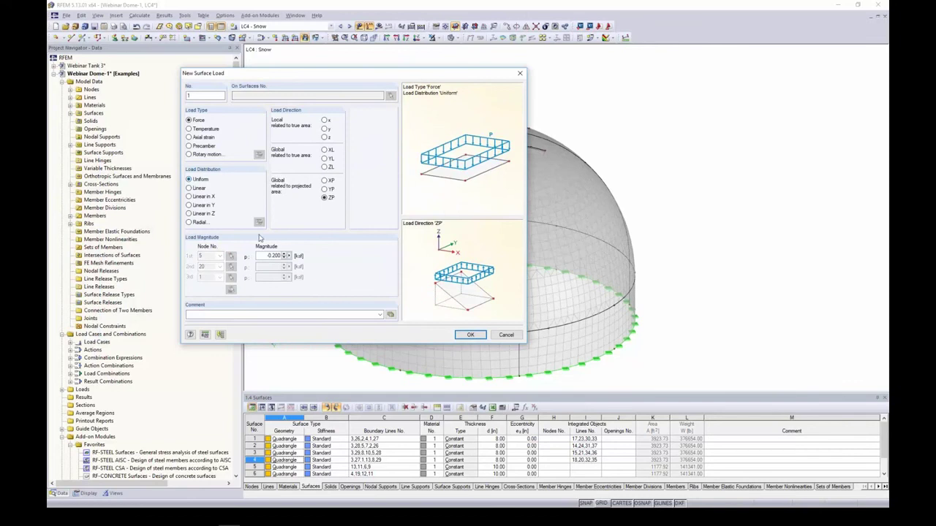
left_click_drag(259, 256, 296, 261)
key("BackSpace")
left_click(470, 335)
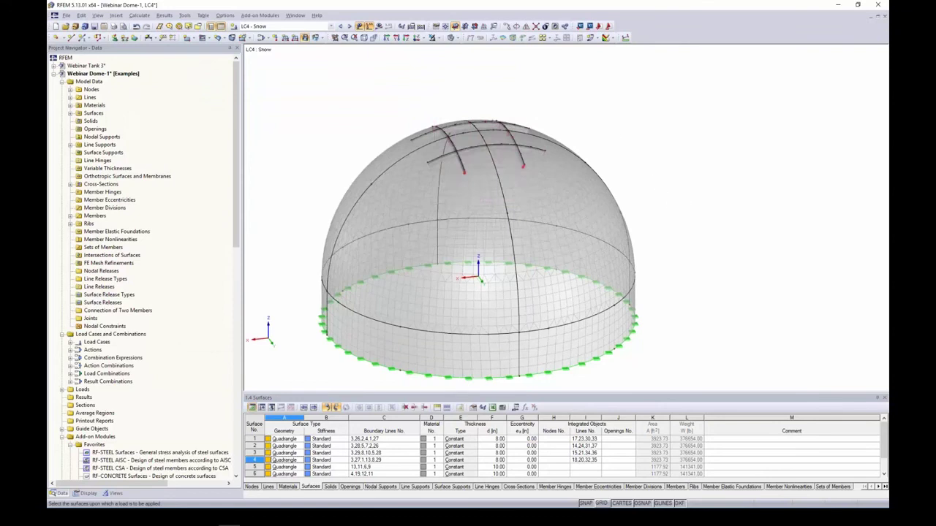
Apply the snow surface load to the four dome surfaces
left_click_drag(672, 138, 359, 88)
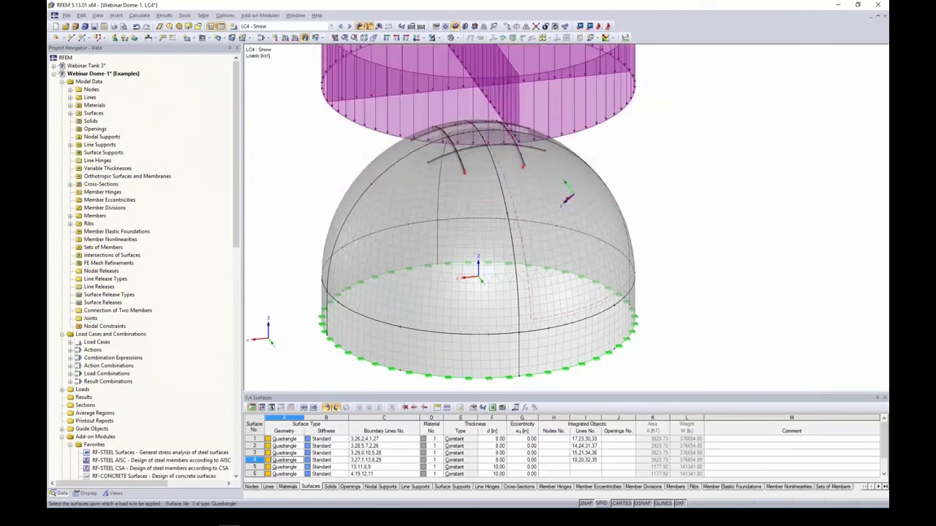
scroll(553, 198, "down", 2)
right_click(648, 194)
middle_click_drag(647, 195, 420, 78, "ctrl")
Make LC5 - Wind the current load case with the whole dome in view
left_click(349, 26)
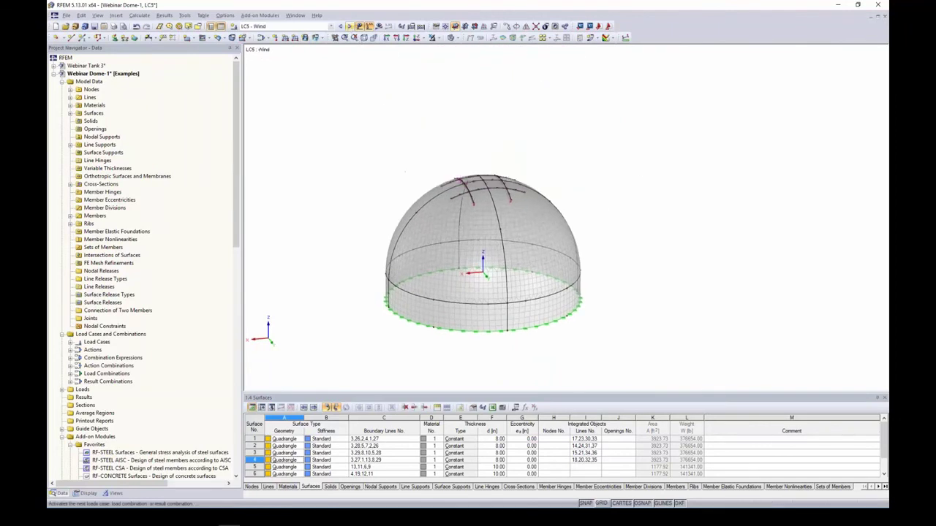
scroll(365, 204, "up", 3)
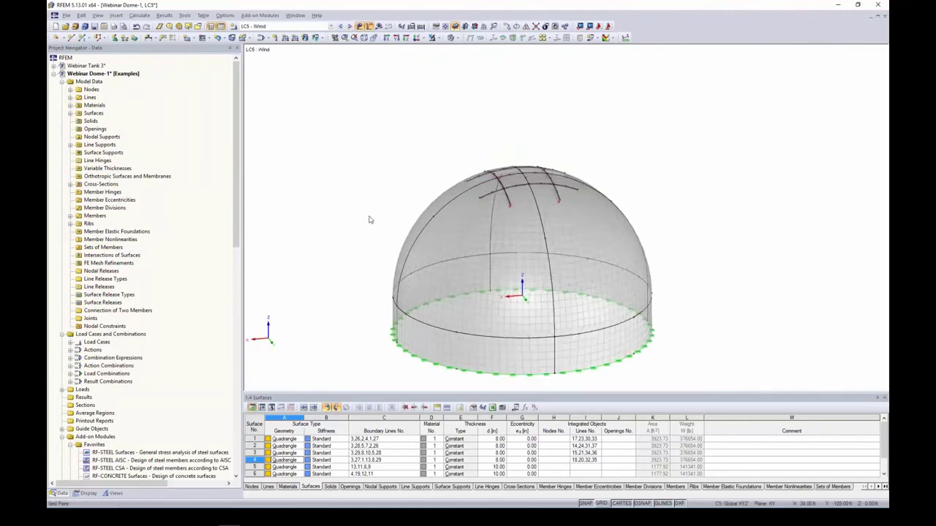
middle_click_drag(369, 218, 363, 155)
scroll(363, 155, "up", 1)
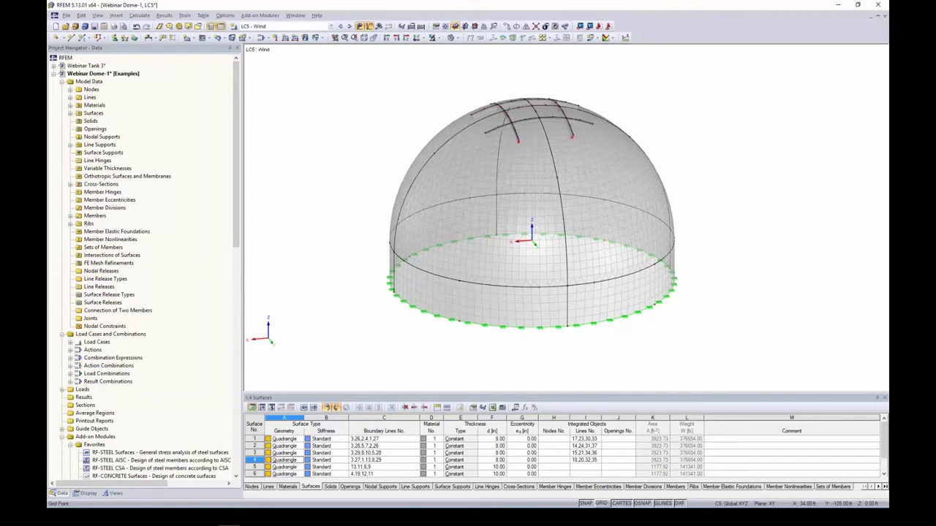
Switch to the PowerPoint slide show and examine the ASCE 7-16 Table 29.1-2 steps for determining wind loads
key("super+Tab")
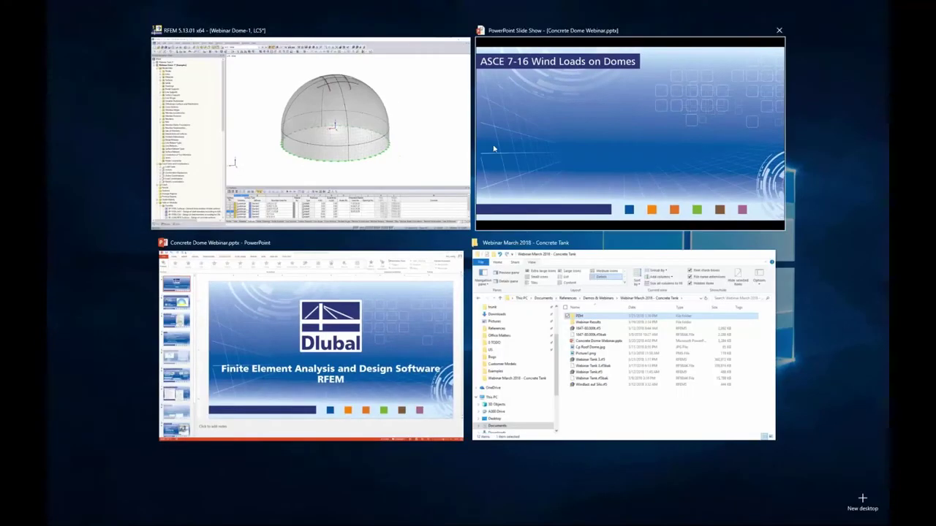
left_click(493, 150)
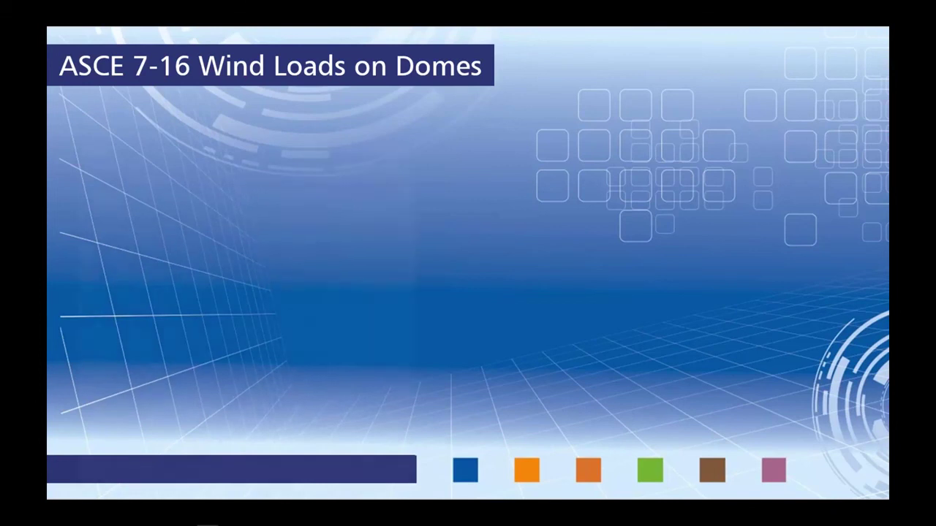
key("Right")
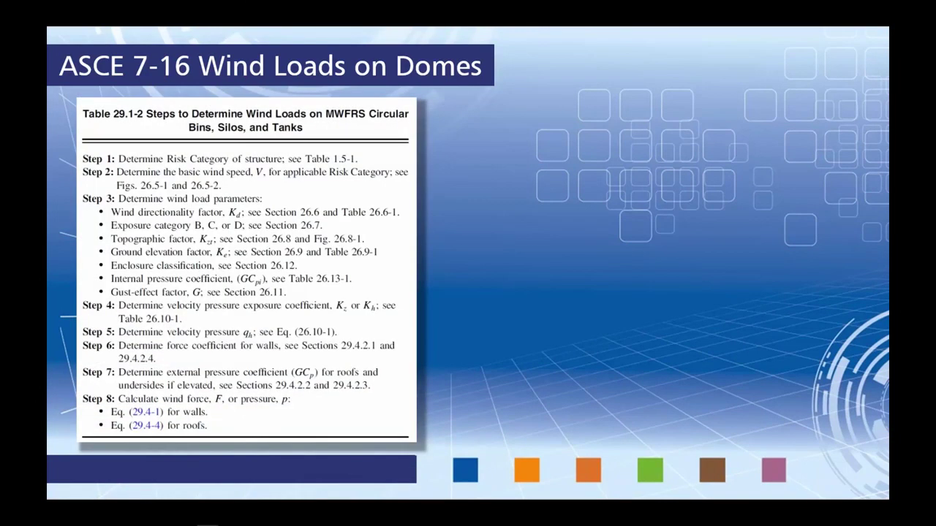
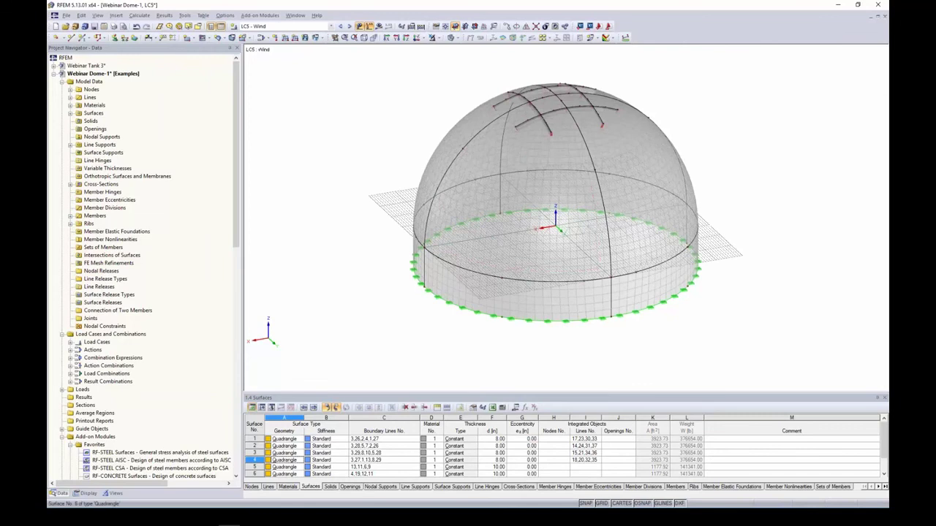
Set the work plane to YZ and place its origin at node 2 on the dome's base ring
left_click(466, 27)
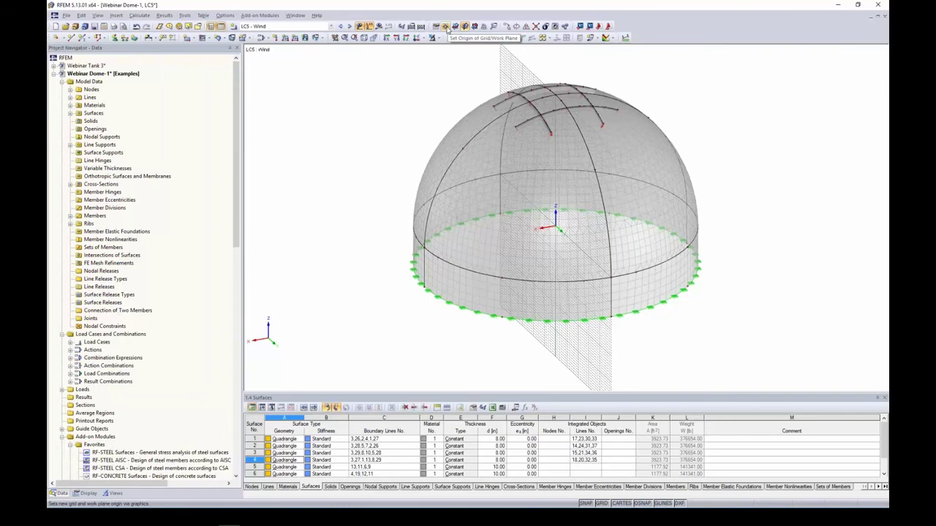
left_click(447, 27)
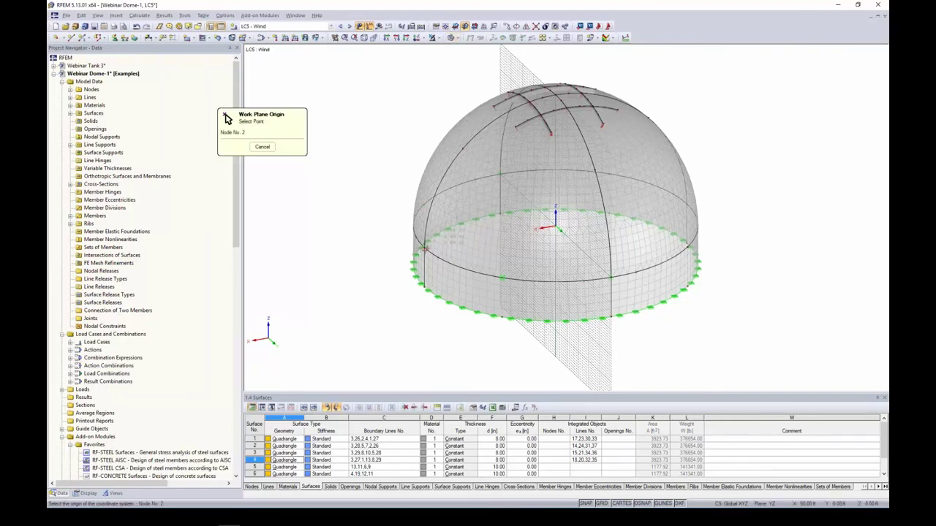
left_click(426, 247)
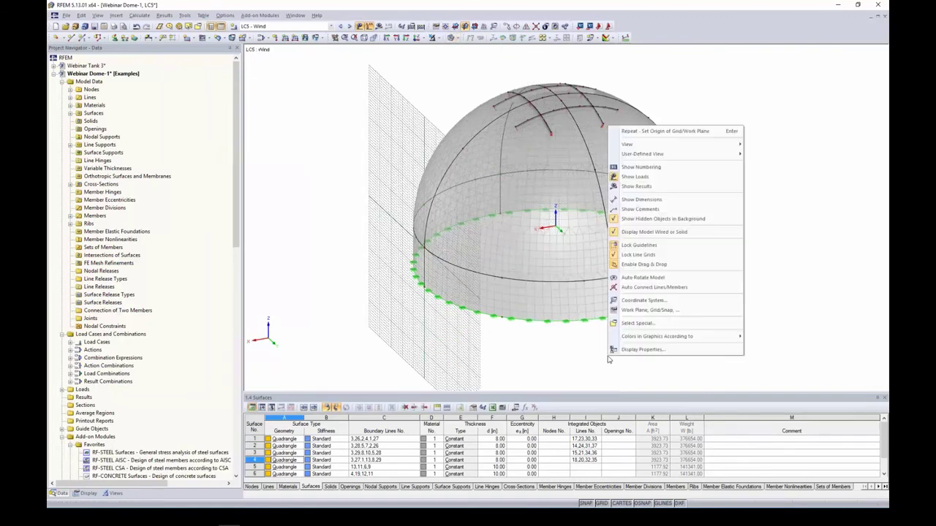
right_click(609, 357)
left_click(587, 364)
middle_click_drag(537, 358, 601, 319)
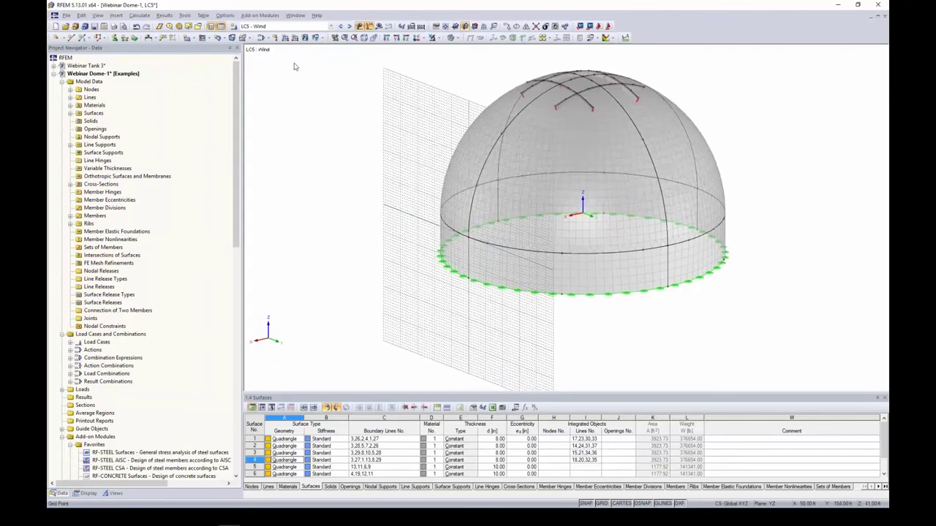
Start a new free rectangular load in LC5 - Wind and assign it to the cylindrical wall surfaces 5-8
left_click(323, 39)
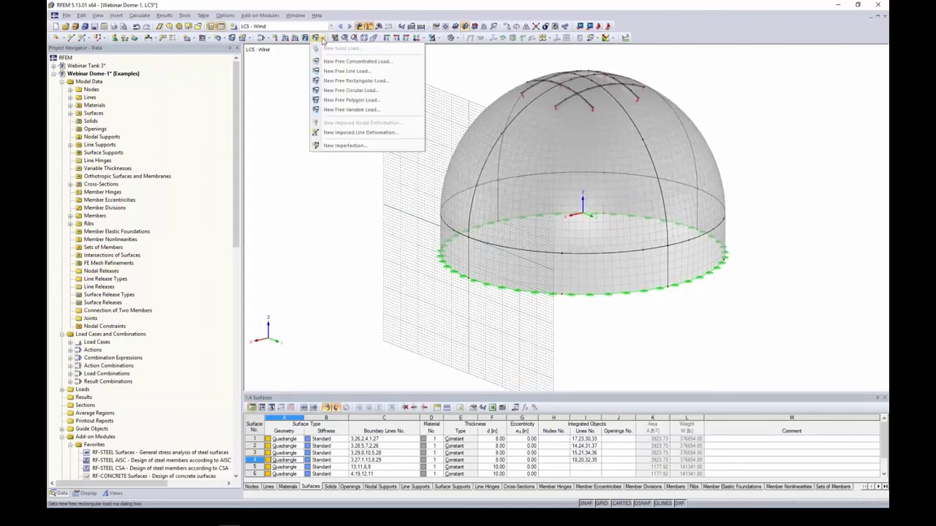
left_click(334, 82)
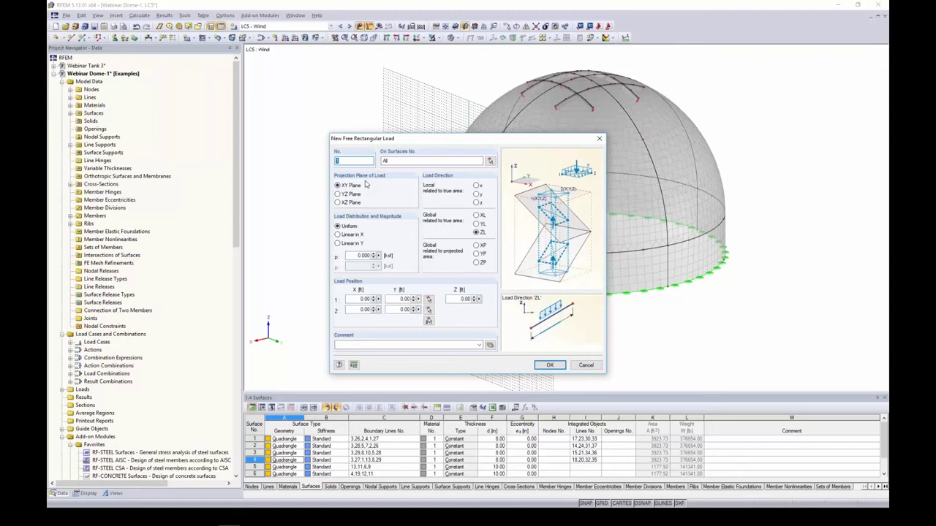
left_click(490, 162)
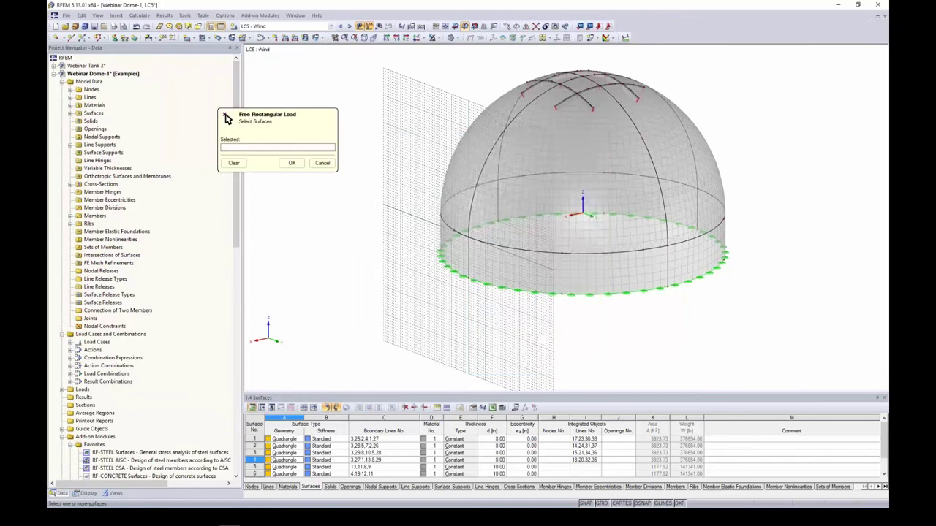
middle_click_drag(511, 288, 592, 259, "ctrl")
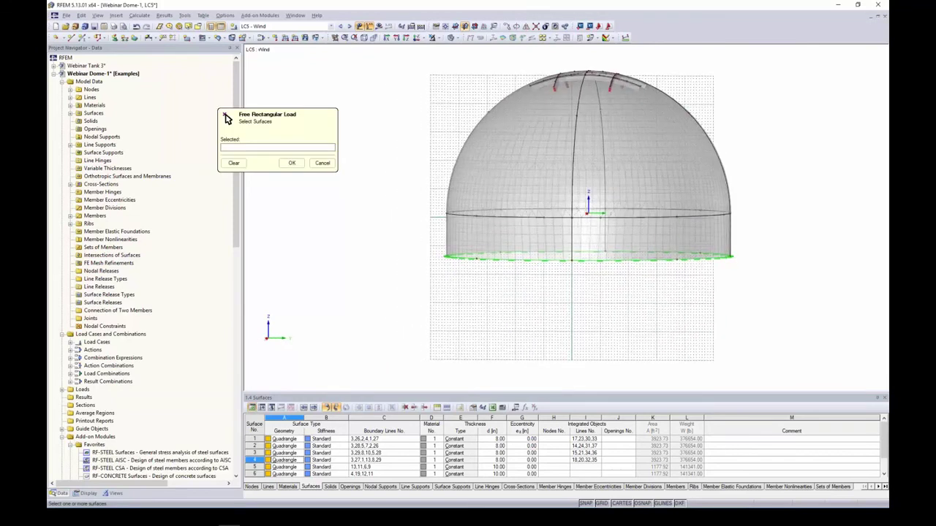
left_click(429, 229)
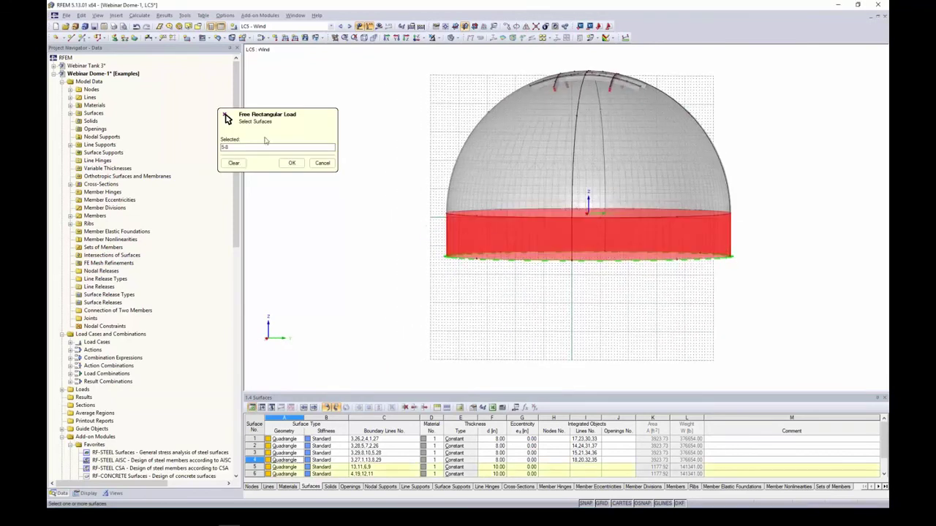
left_click(291, 162)
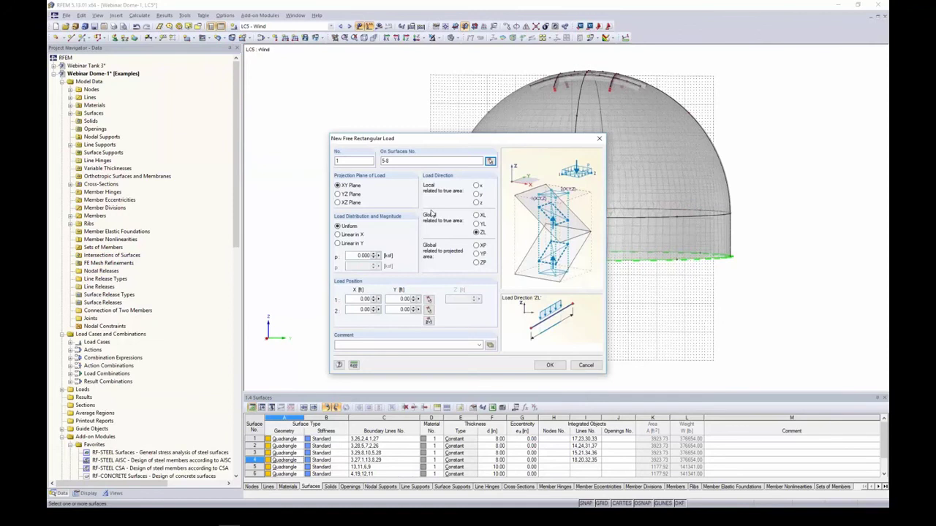
Define the wall load as uniform -0.008 ksf, projected on the YZ plane and acting in the global projected XP direction
left_click(339, 195)
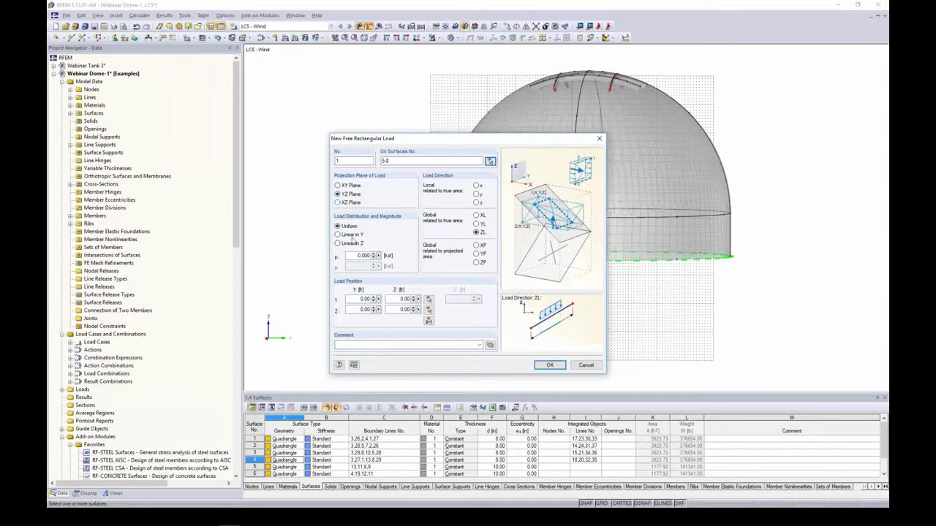
double_click(364, 256)
key("BackSpace")
left_click(475, 246)
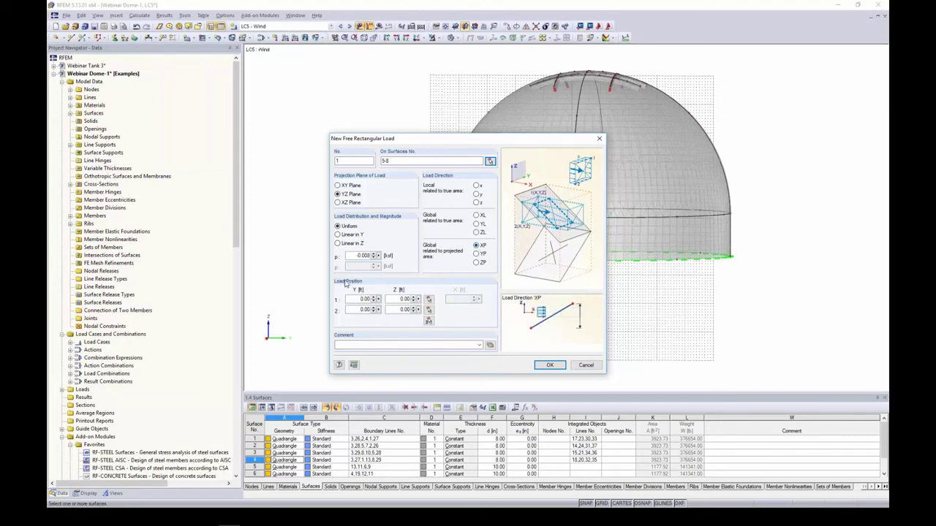
Define the wall load's rectangle graphically from Y -50, Z -15 ft to Y 50, Z 0 ft and create the load
left_click(429, 322)
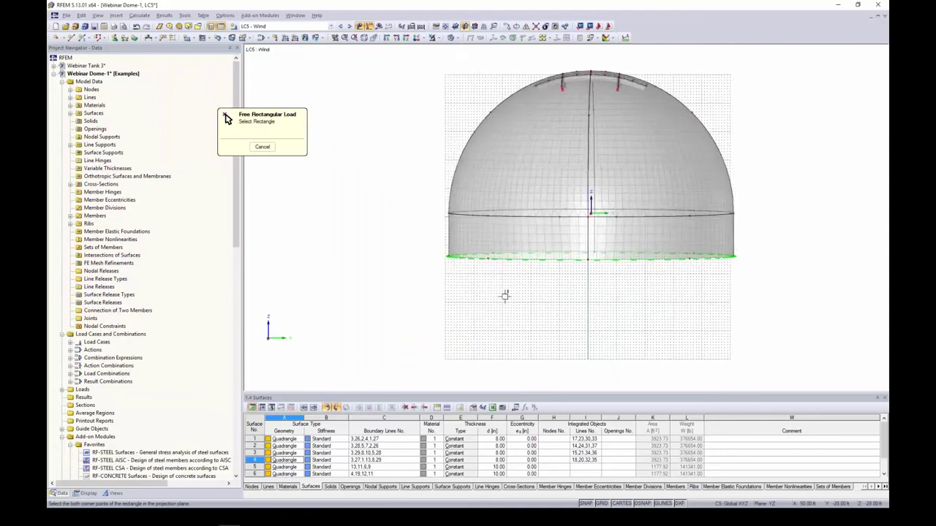
scroll(503, 294, "up", 3)
scroll(439, 252, "up", 5)
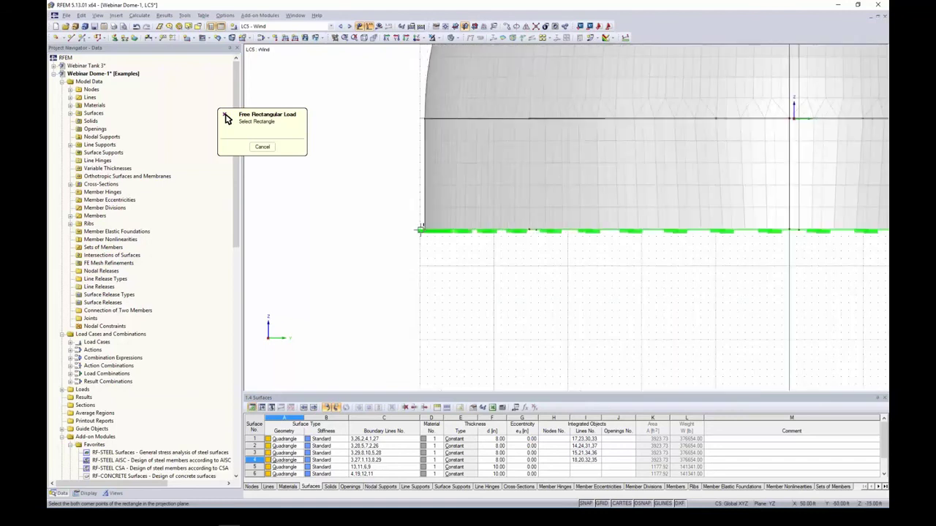
left_click(420, 230)
scroll(489, 242, "down", 2)
scroll(507, 268, "down", 2)
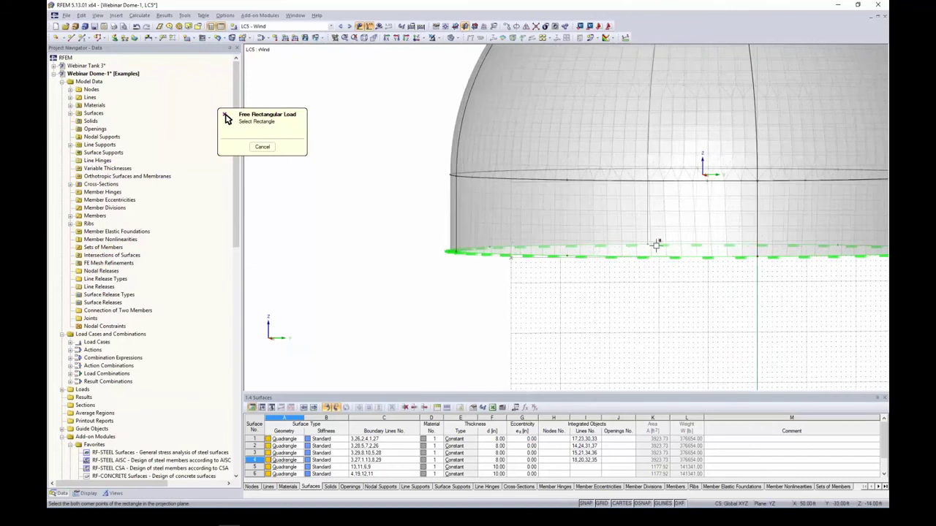
middle_click_drag(660, 245, 564, 239)
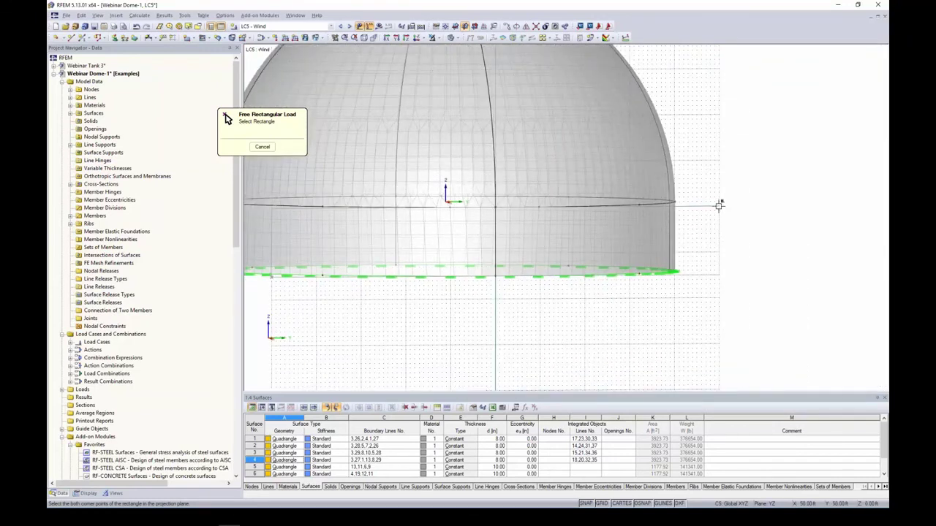
left_click(225, 118)
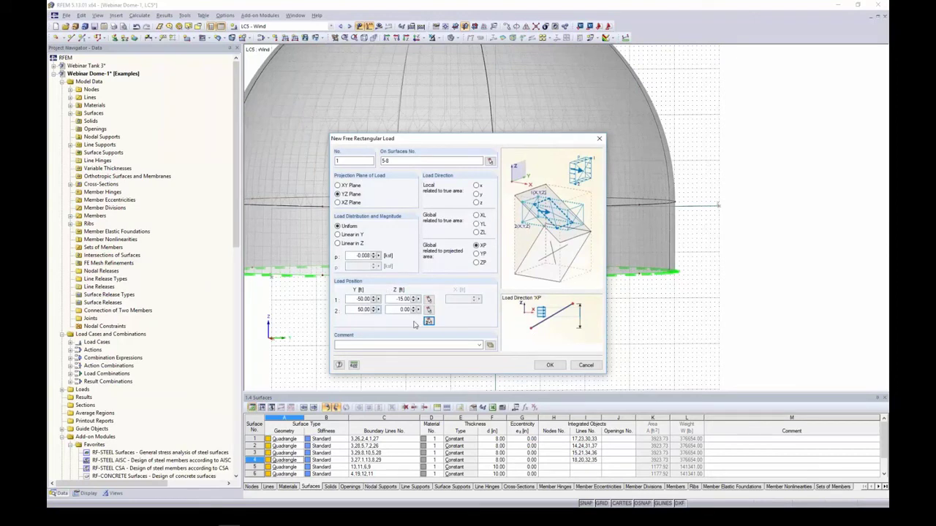
left_click(547, 365)
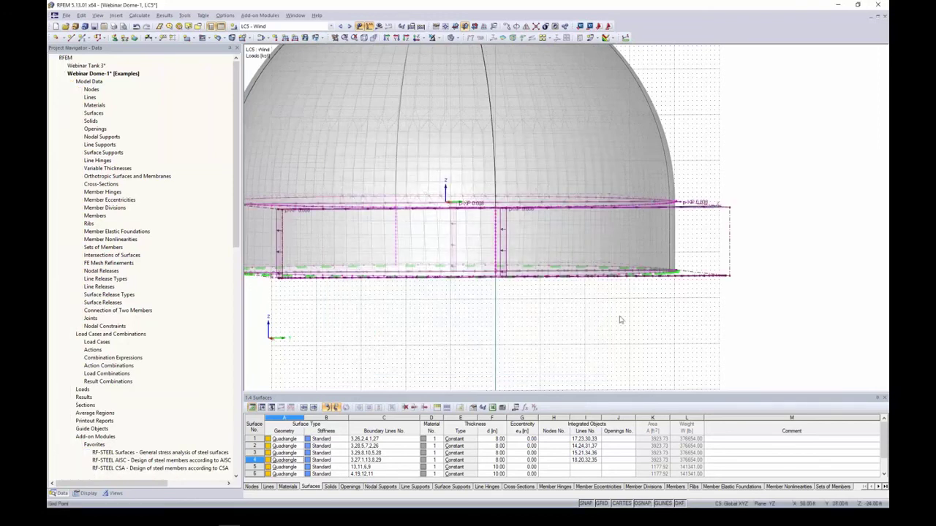
Return the work plane to XY and isolate the dome surfaces and ribs above the wall in visibility mode
middle_click_drag(672, 321, 392, 231, "ctrl")
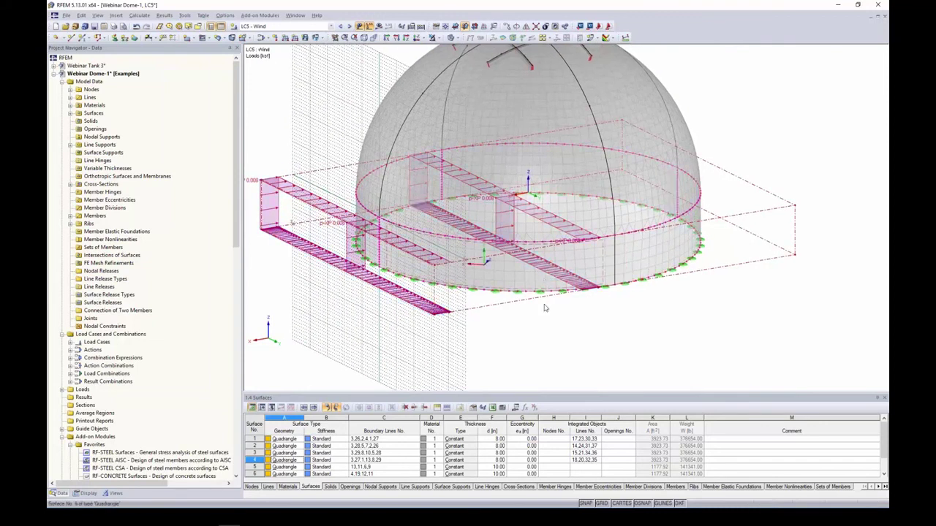
scroll(512, 328, "down", 5)
scroll(512, 328, "up", 5)
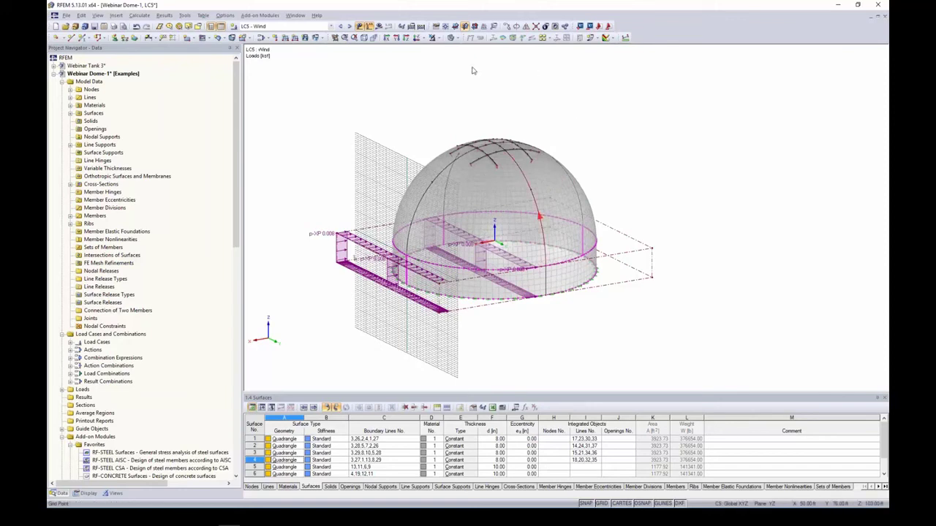
left_click(454, 26)
left_click_drag(618, 193, 360, 88)
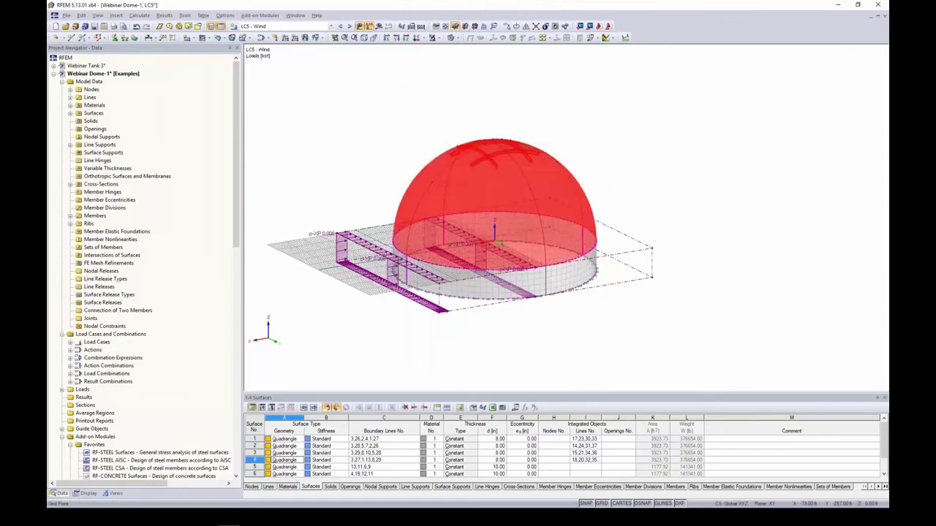
left_click(437, 38)
left_click(445, 49)
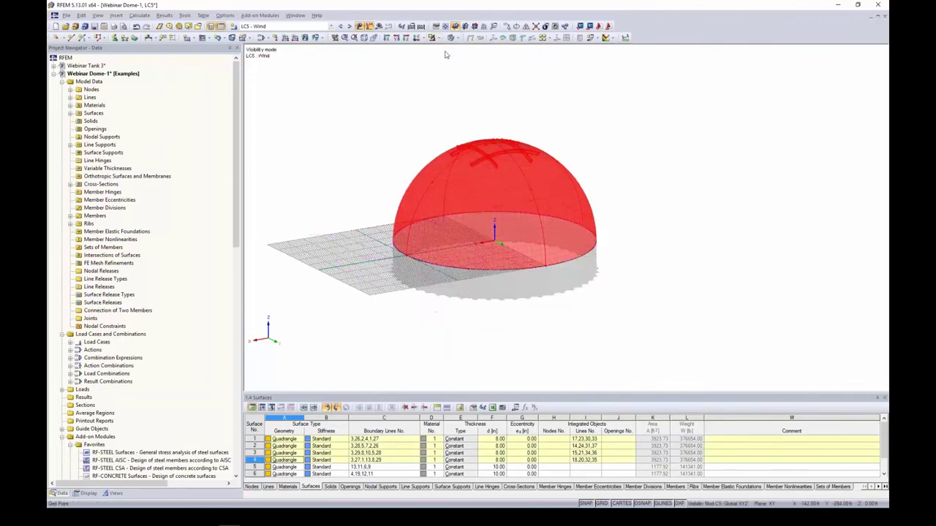
left_click(583, 121)
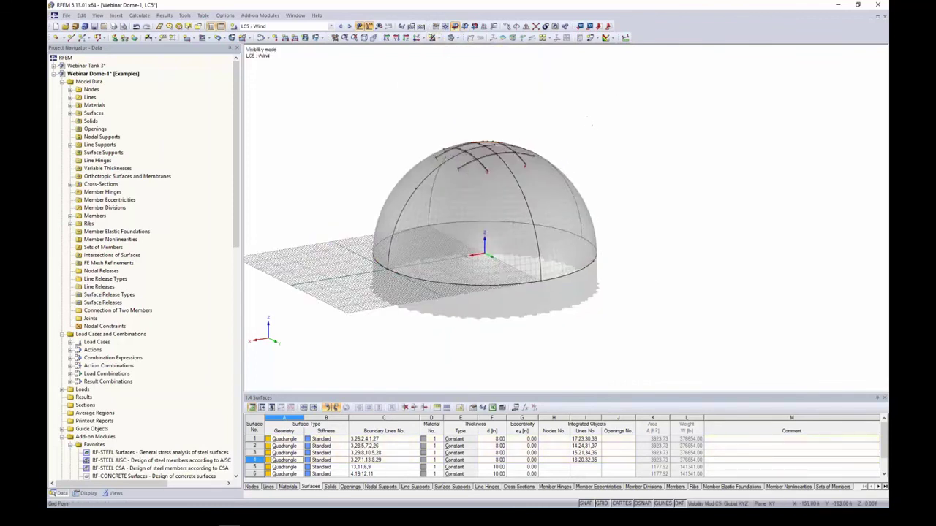
Start a second free rectangular load and assign it to the windward dome surfaces 1 and 4
left_click(317, 38)
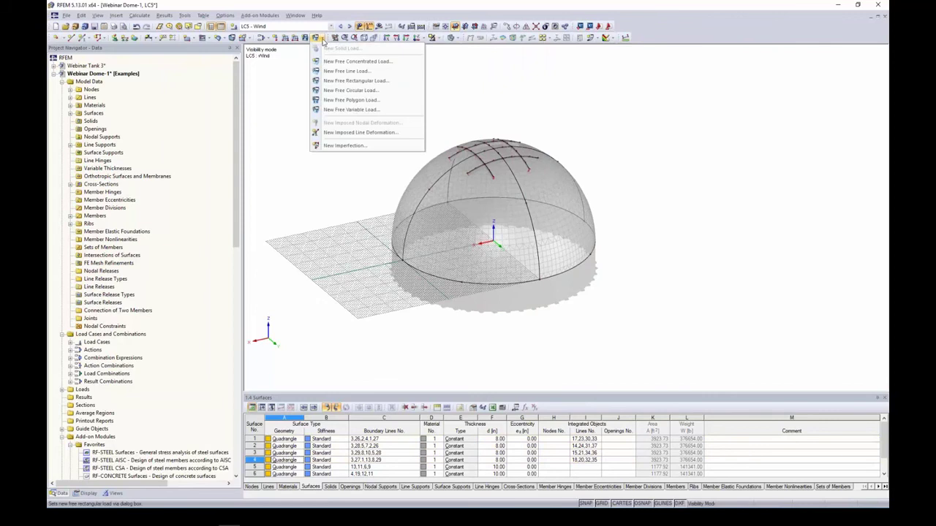
left_click(355, 80)
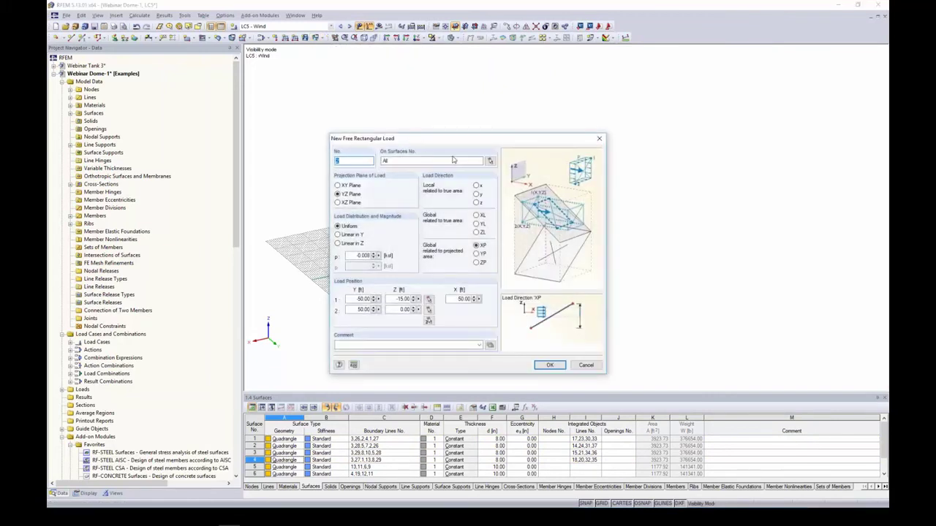
left_click(490, 161)
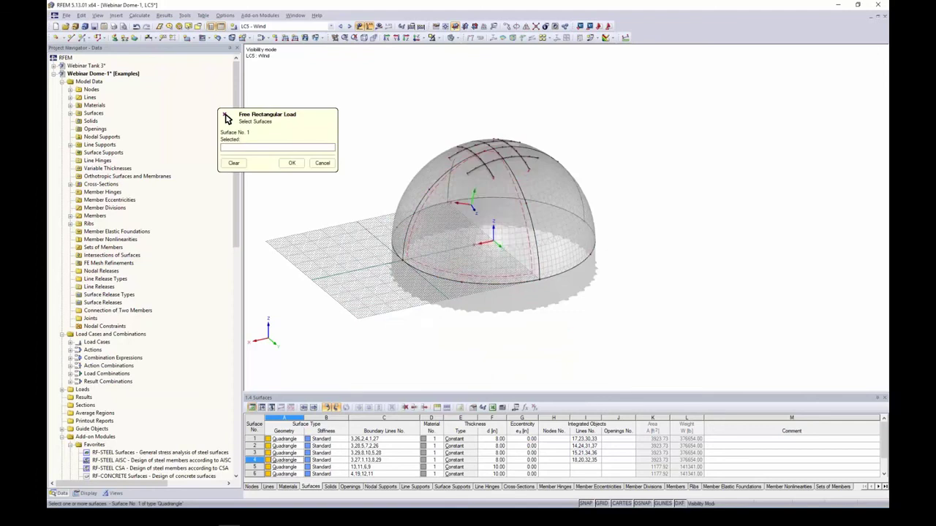
left_click(478, 200)
left_click(427, 190)
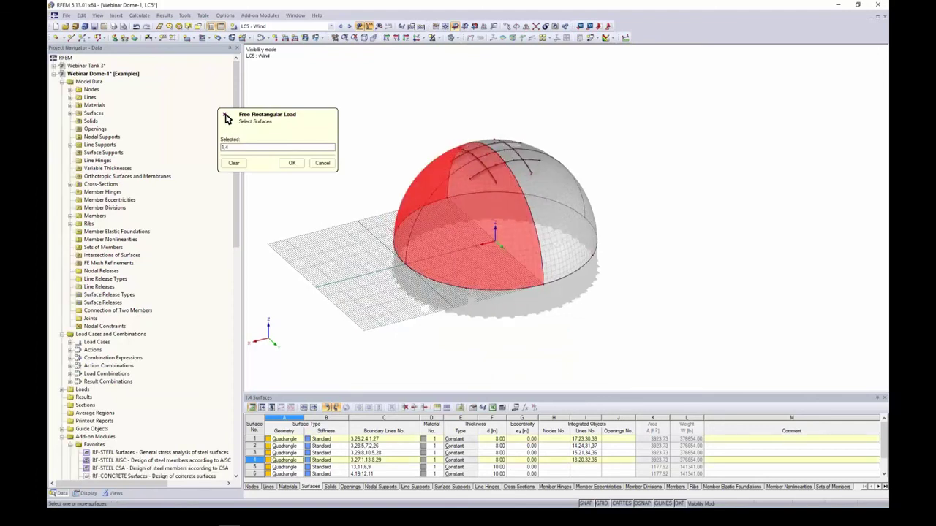
left_click(296, 164)
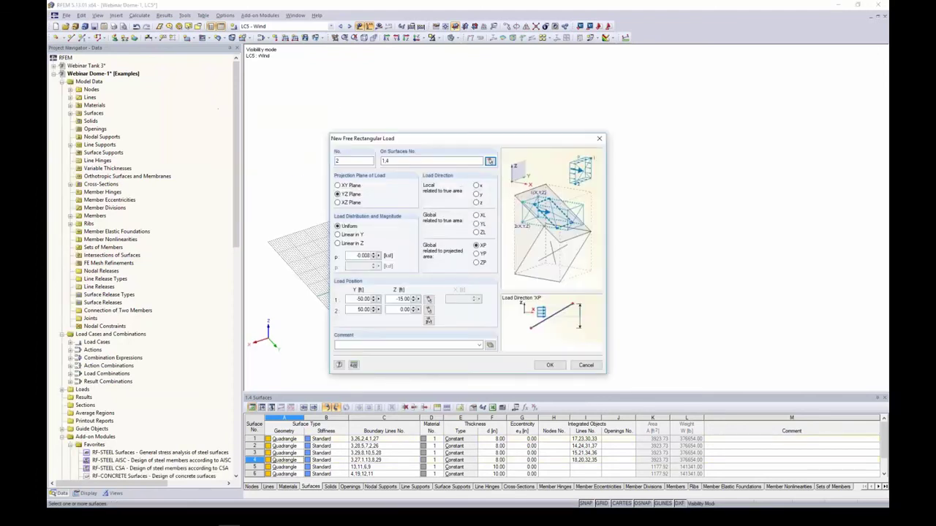
Project the dome load on the XY plane, acting in the local z direction and varying linearly in X
left_click(338, 186)
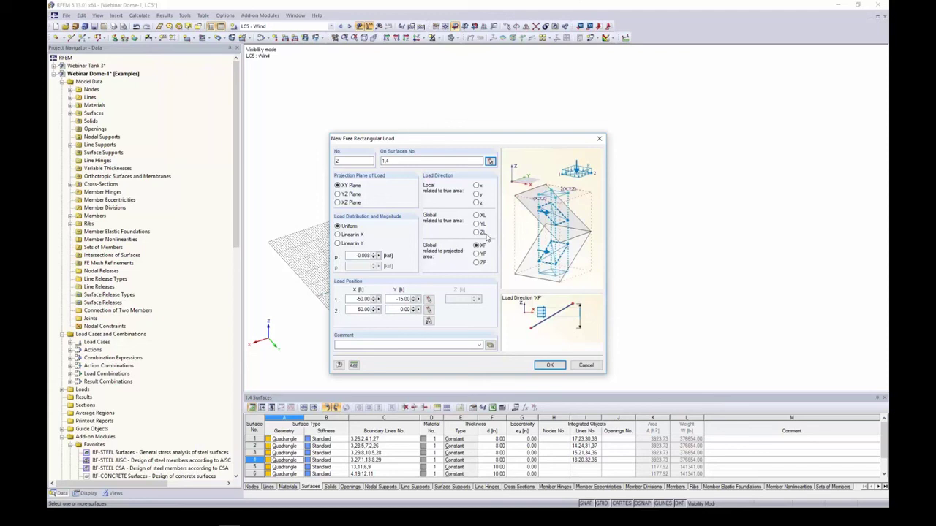
left_click(477, 202)
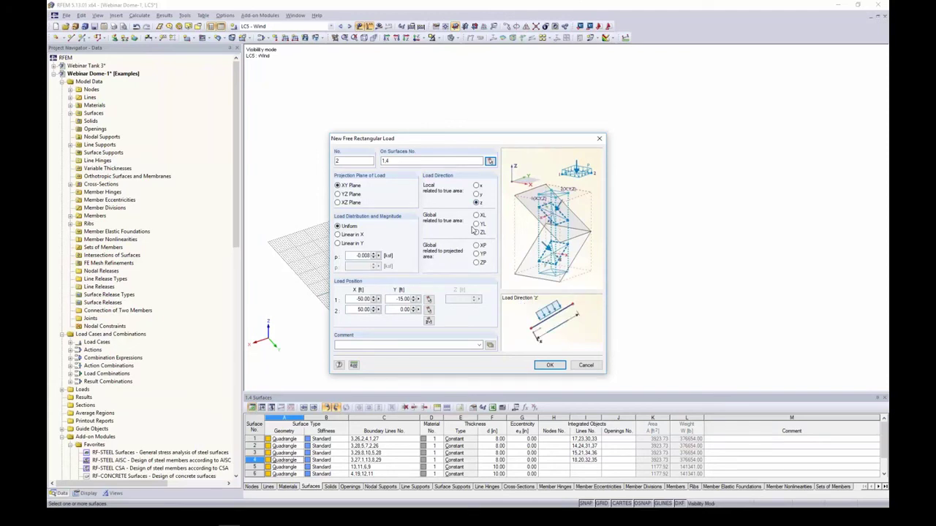
left_click(337, 233)
Set the dome load's magnitudes to 0.016 ksf for p1 and -0.041 ksf for p2
double_click(351, 255)
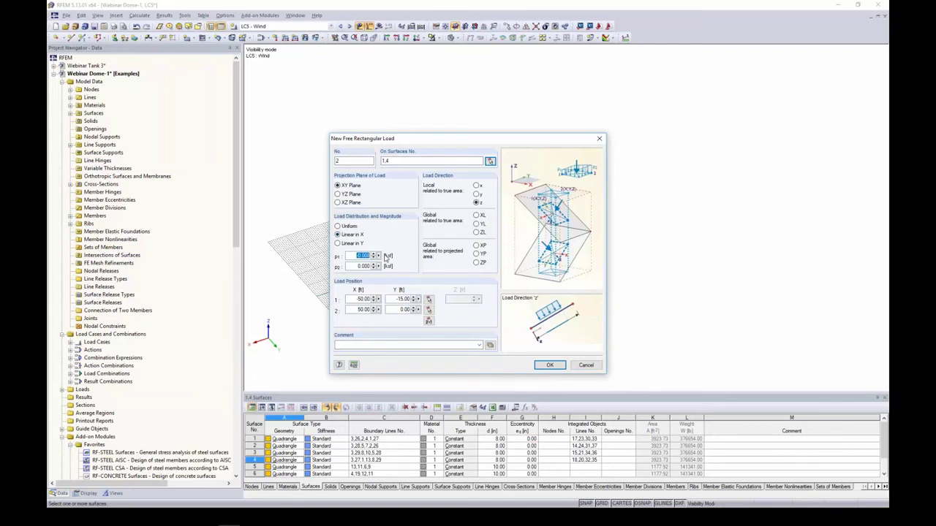
type("0")
double_click(358, 266)
left_click_drag(515, 142, 341, 119)
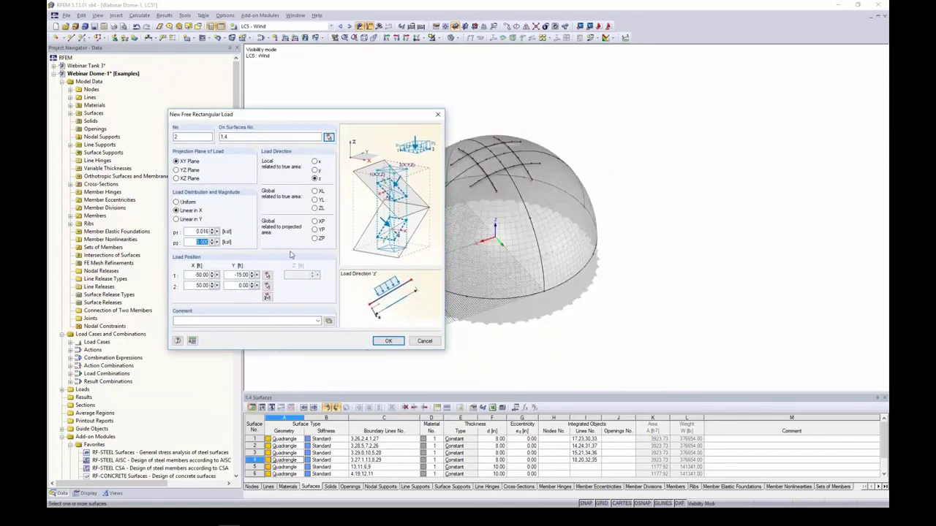
key("BackSpace")
left_click_drag(285, 116, 322, 112)
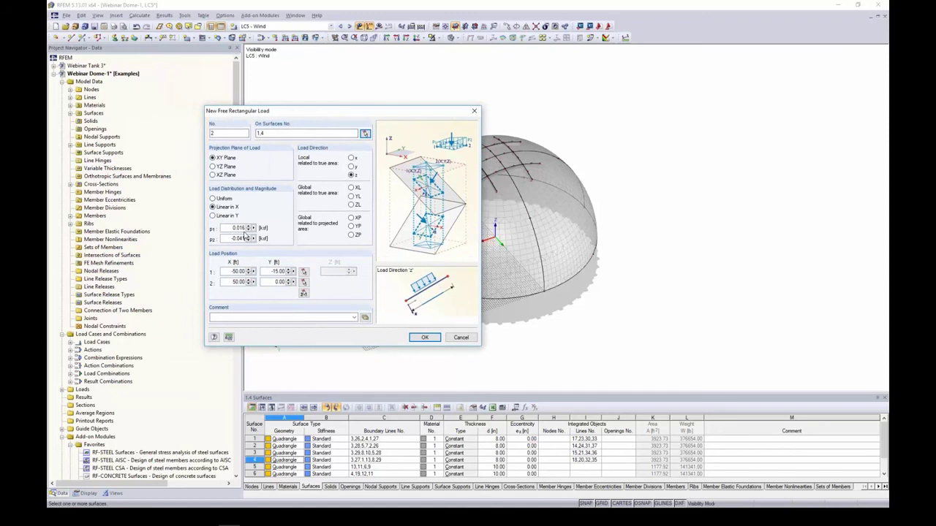
Place the new free rectangular load graphically, set its first X coordinate to 50 ft, and create it on surfaces 1 and 4
left_click(304, 294)
middle_click_drag(674, 212, 581, 310, "ctrl")
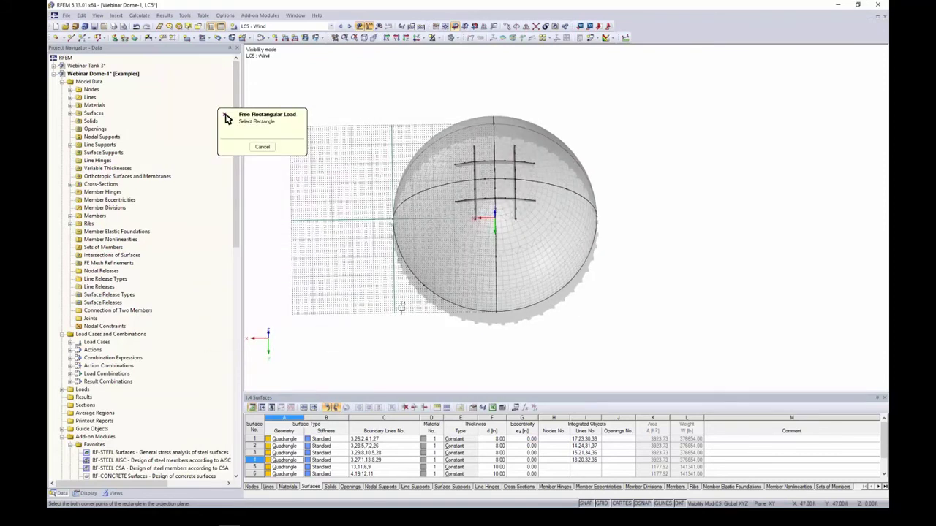
middle_click_drag(470, 159, 488, 150, "ctrl")
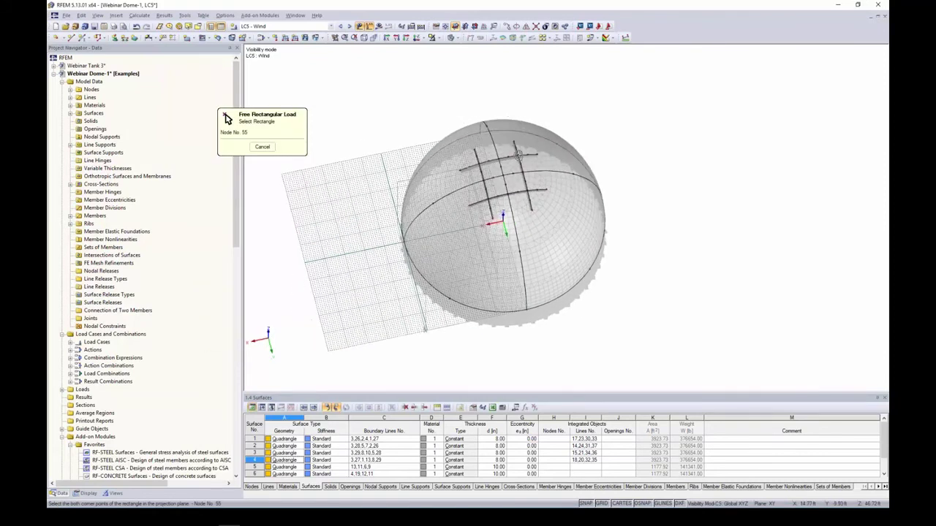
left_click(480, 131)
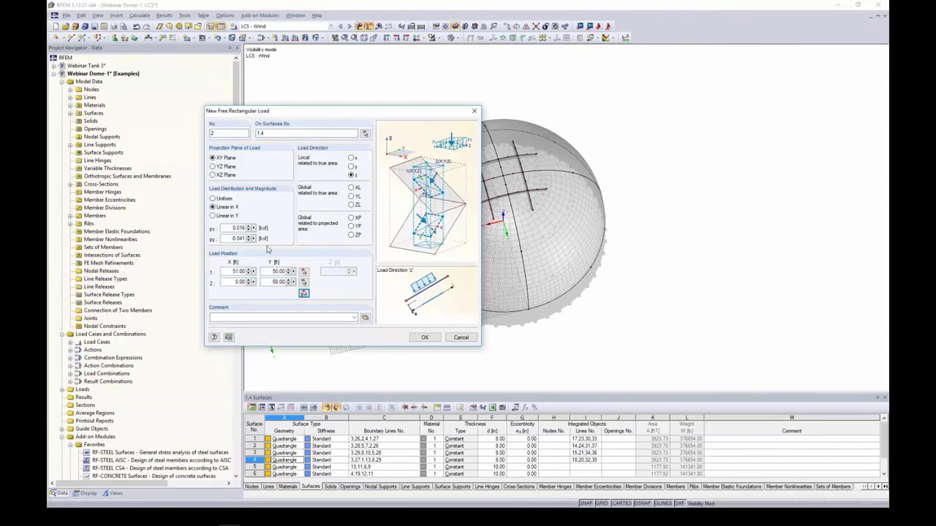
left_click(236, 272)
left_click(424, 337)
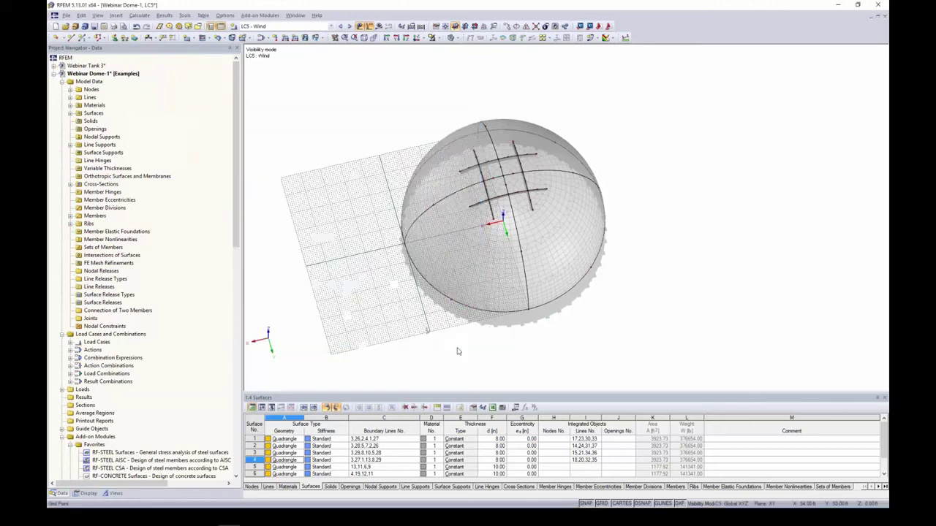
Examine the linearly varying wind load on the windward half of the dome from several angles
middle_click_drag(536, 230, 477, 214, "ctrl")
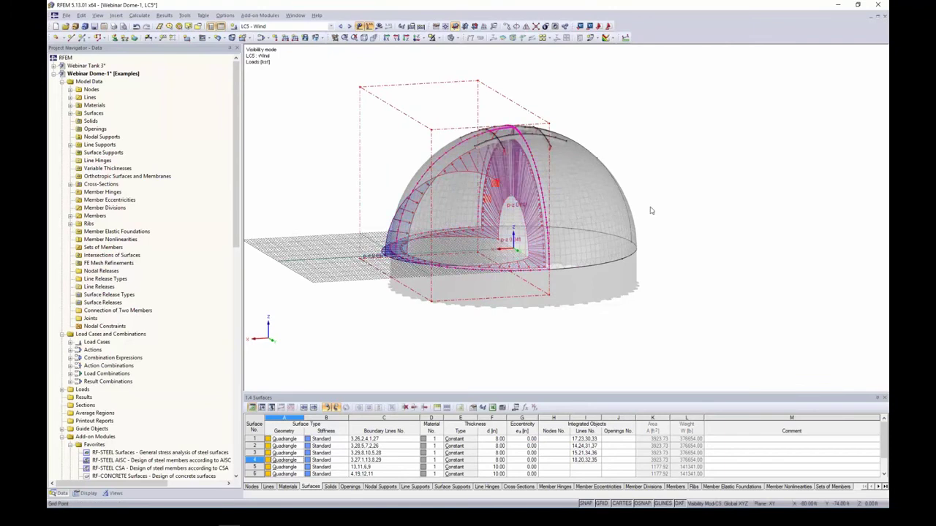
scroll(653, 200, "up", 3)
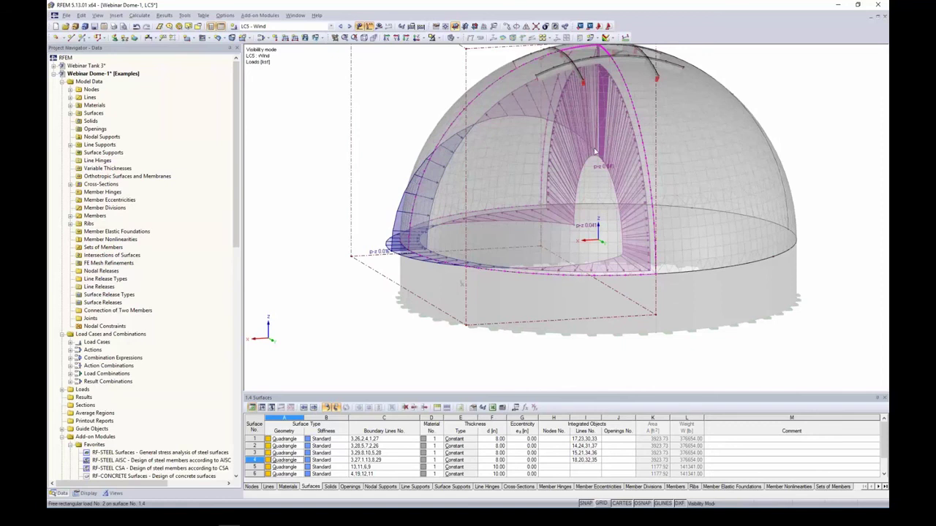
middle_click_drag(595, 151, 531, 202)
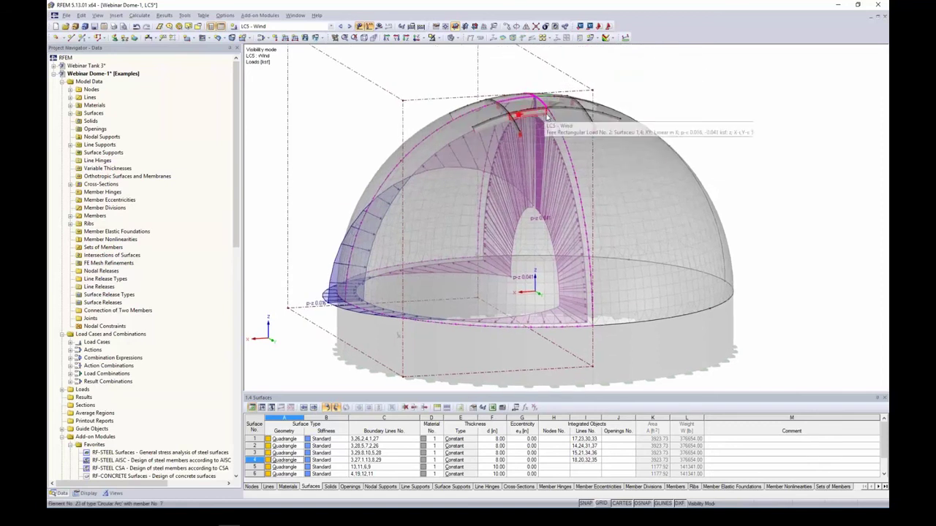
scroll(457, 197, "down", 4)
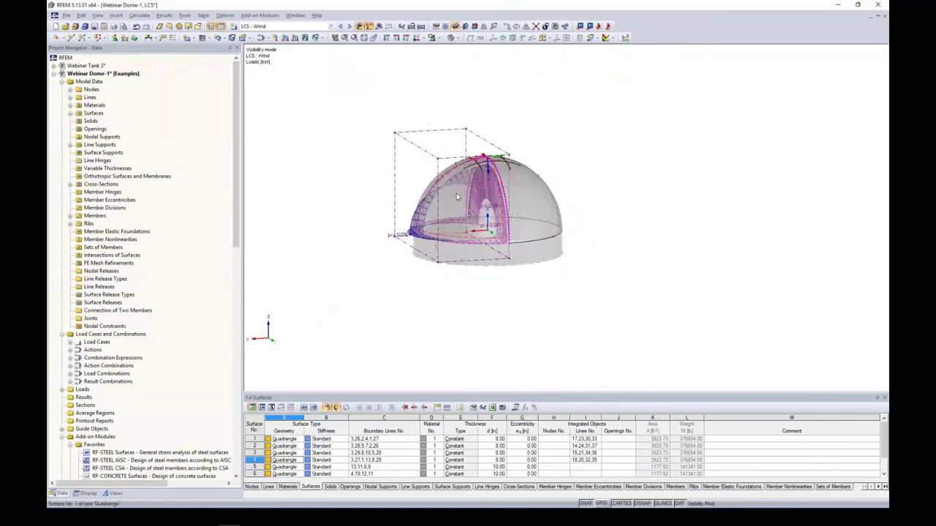
middle_click_drag(457, 198, 572, 236, "ctrl")
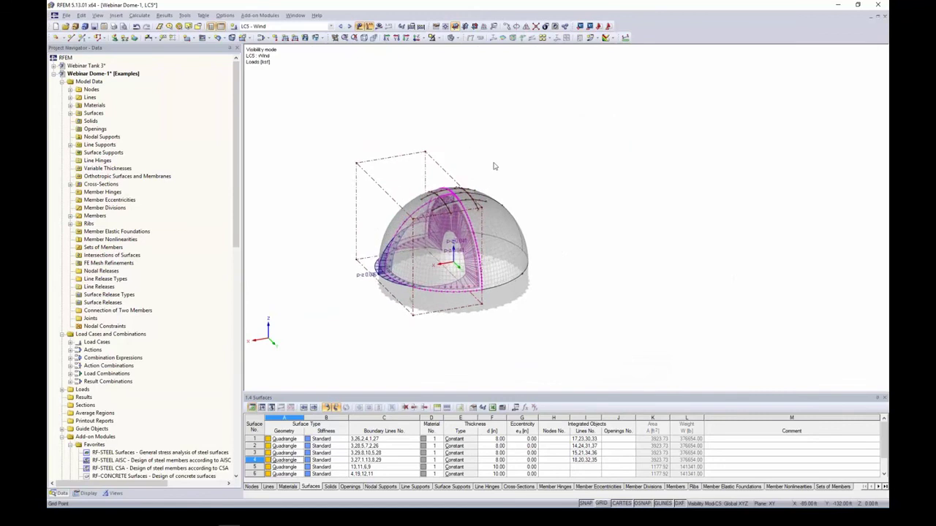
scroll(490, 179, "up", 5)
middle_click_drag(485, 192, 585, 178, "ctrl")
scroll(565, 196, "down", 2)
scroll(585, 178, "down", 1)
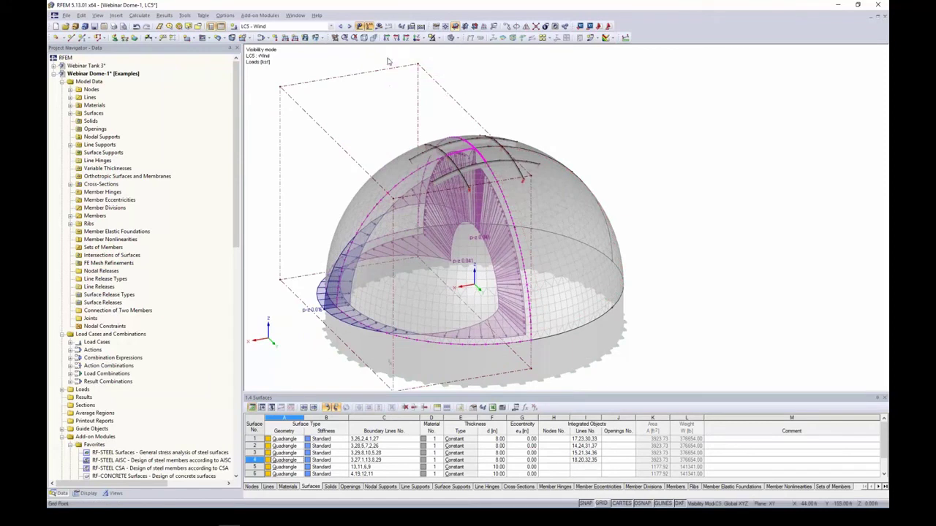
scroll(475, 124, "down", 3)
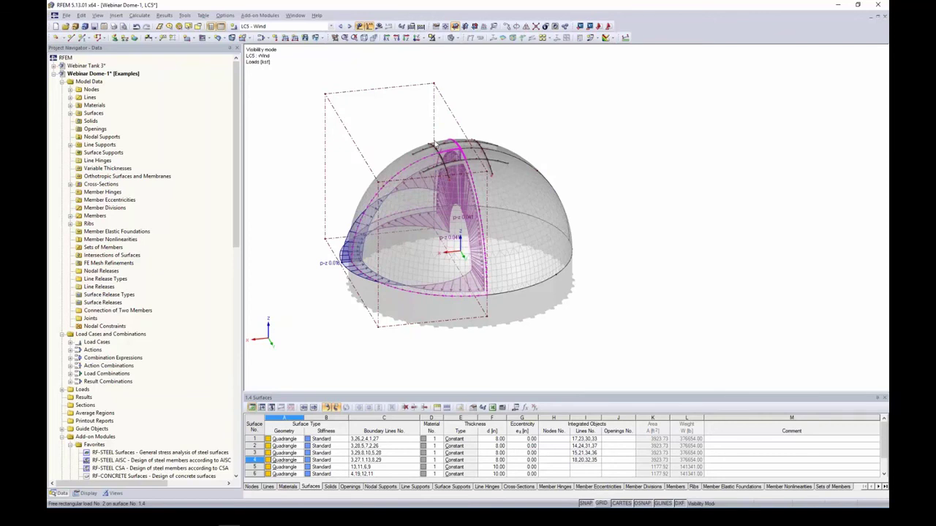
scroll(527, 175, "down", 1)
middle_click_drag(520, 191, 534, 221)
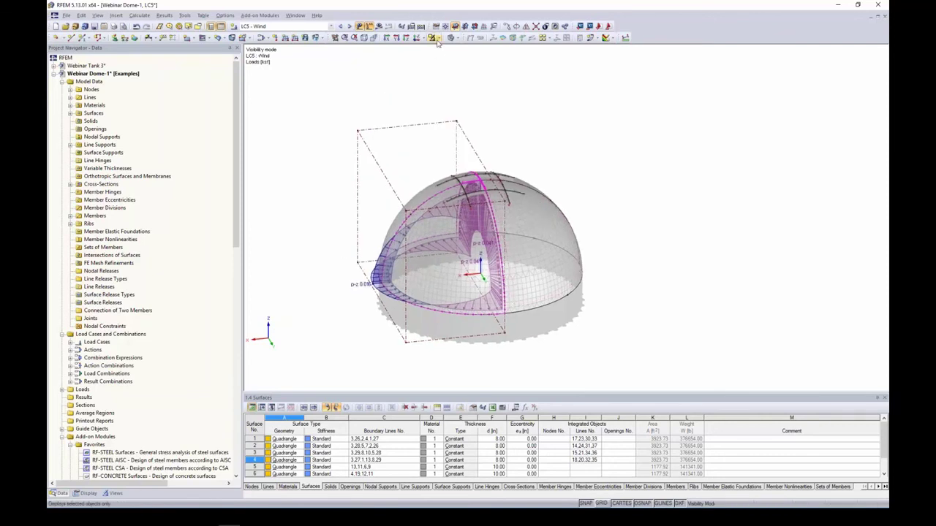
Display all objects again, select the dome's free rectangular load, and set up one copy displaced by -50 ft in X
left_click(432, 37)
left_click(475, 113)
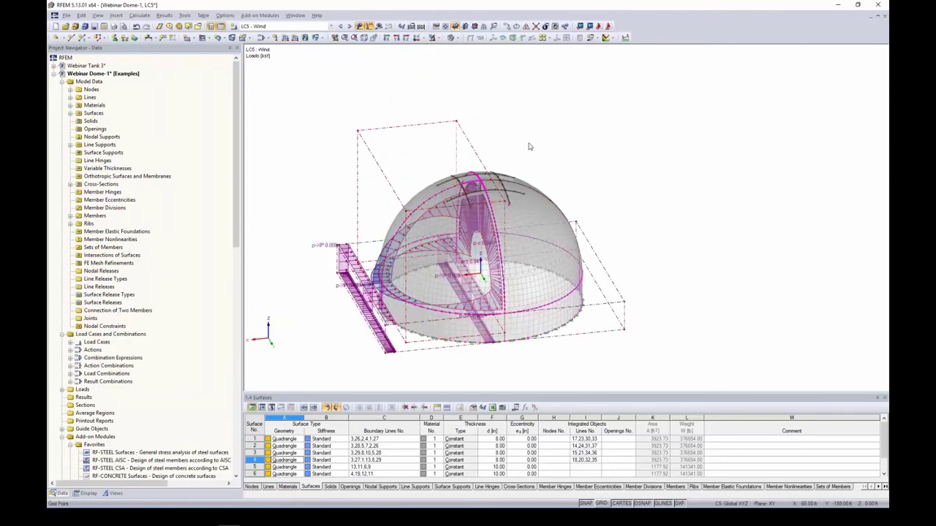
left_click_drag(527, 141, 402, 82)
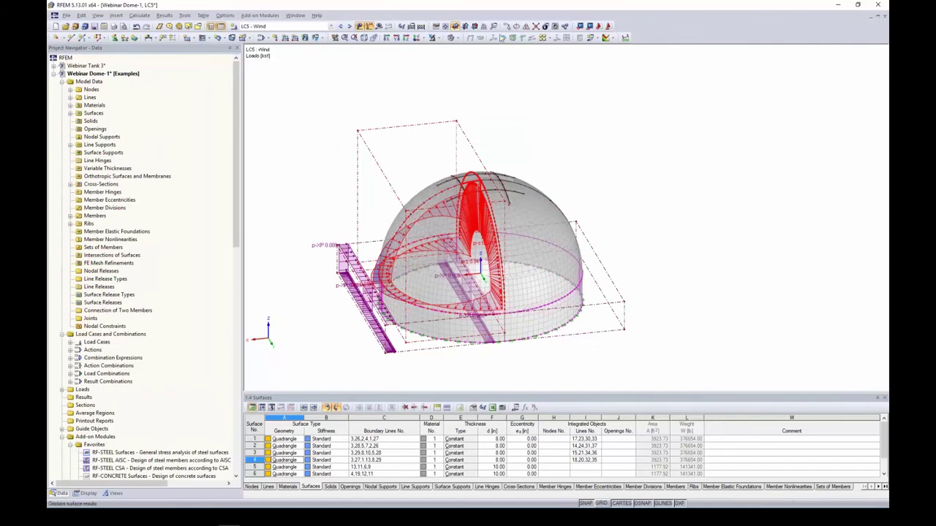
left_click(505, 27)
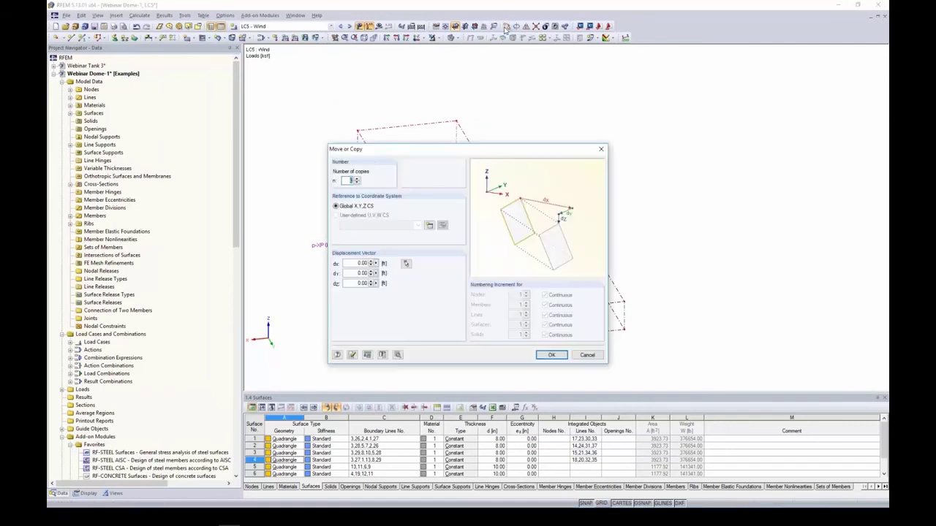
left_click(358, 182)
left_click(359, 263)
key("BackSpace")
type("-50")
Turn off creating new surfaces between the selected lines and their copies, and create the load copy
left_click(397, 355)
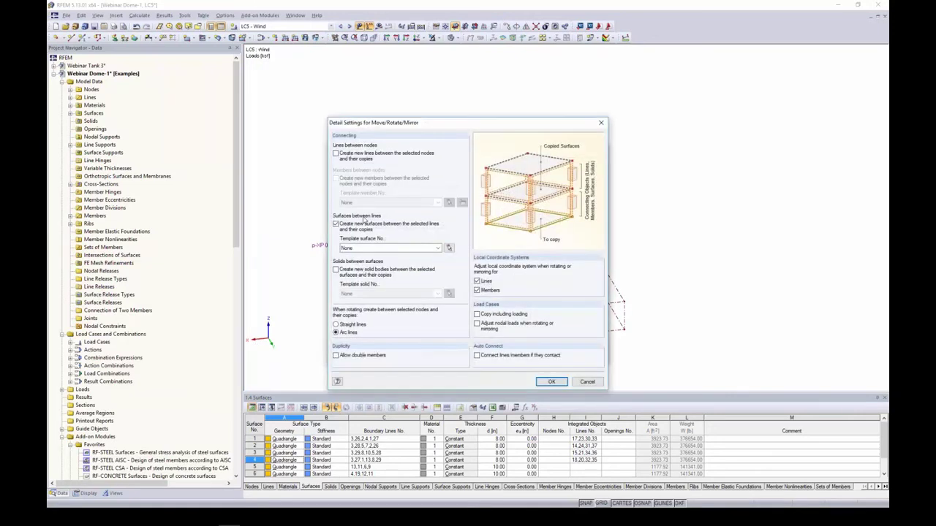
left_click(336, 227)
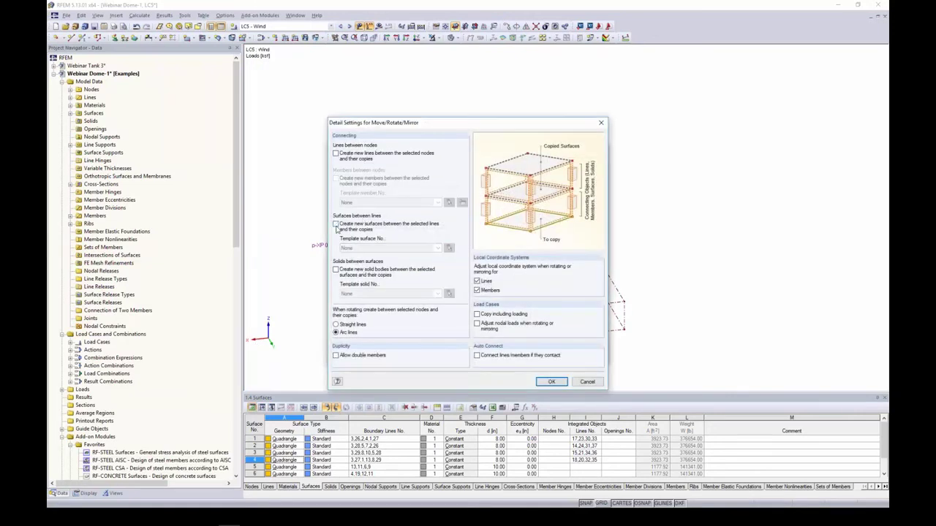
left_click(551, 381)
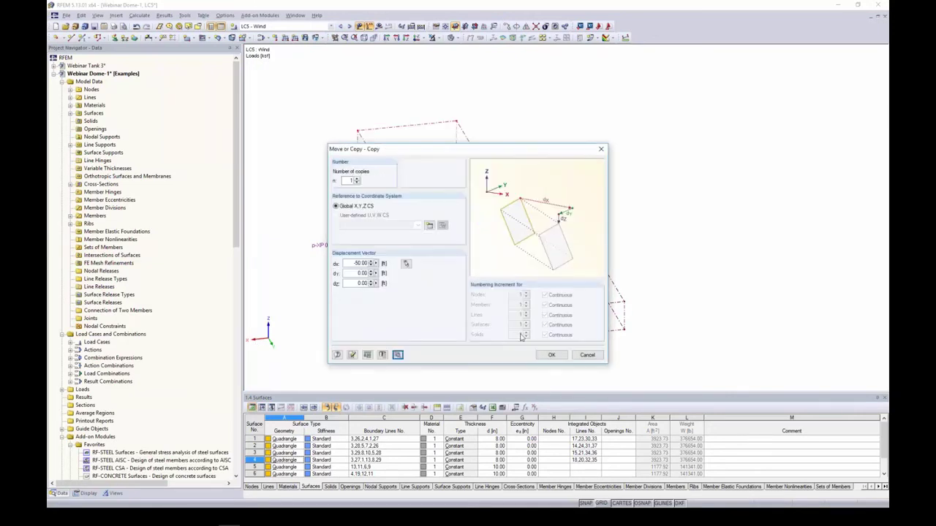
left_click(551, 355)
Select the dome surfaces with their rectangular loads and display only these objects
middle_click_drag(629, 206, 664, 259, "ctrl")
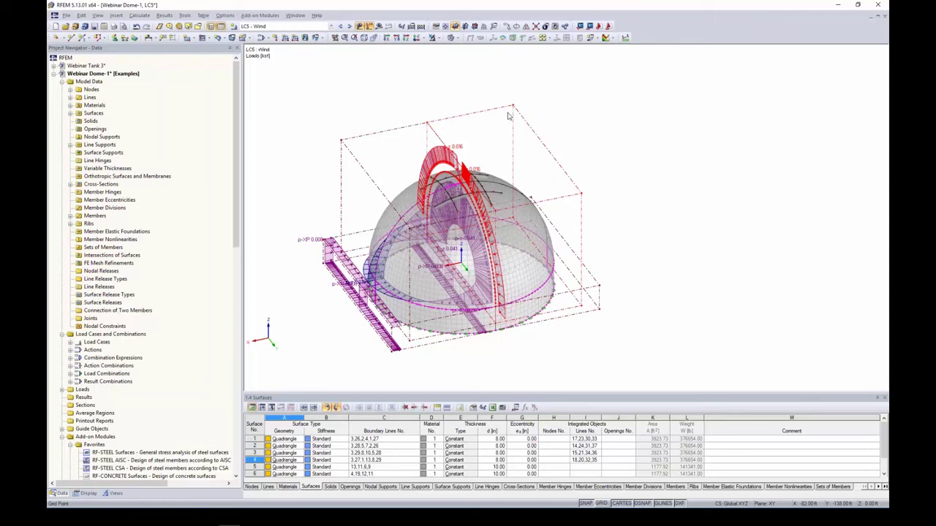
middle_click_drag(629, 230, 633, 166, "ctrl")
left_click_drag(612, 225, 322, 101)
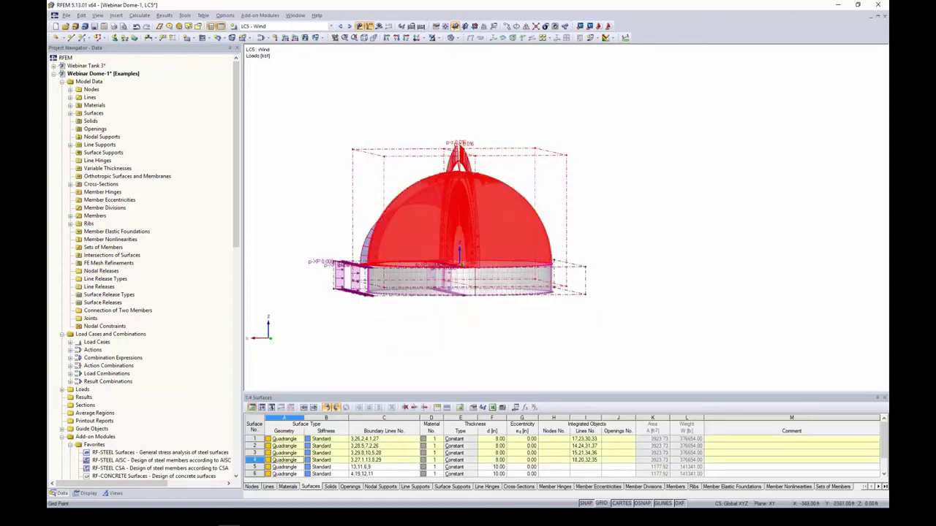
left_click(433, 38)
left_click(445, 52)
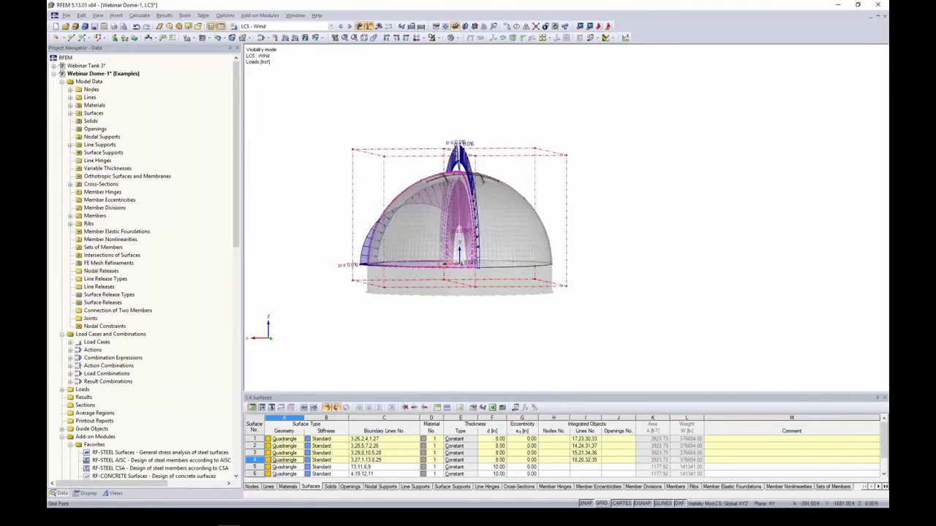
Reassign the copied free rectangular load to surfaces 2 and 3 on the leeward half of the dome
middle_click_drag(582, 133, 608, 179, "ctrl")
double_click(565, 180)
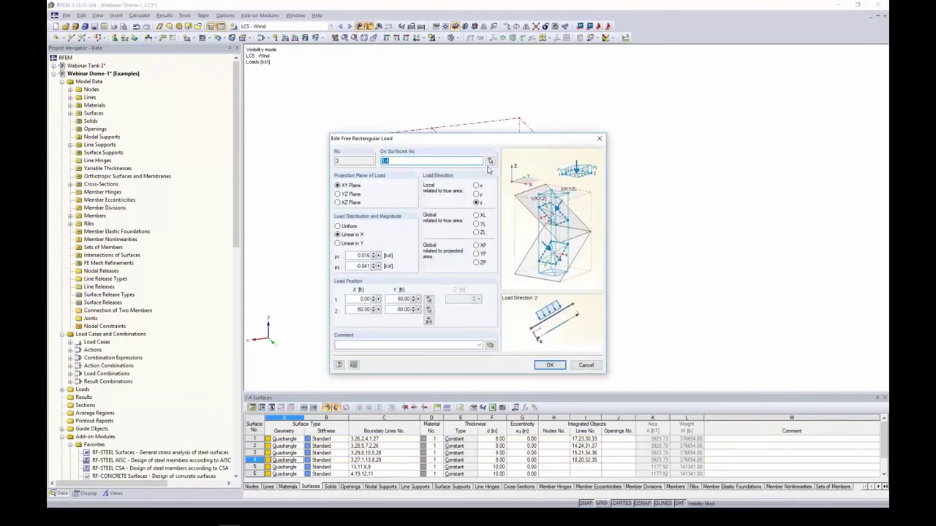
left_click_drag(401, 161, 377, 152)
type("All")
left_click(490, 162)
left_click(508, 202)
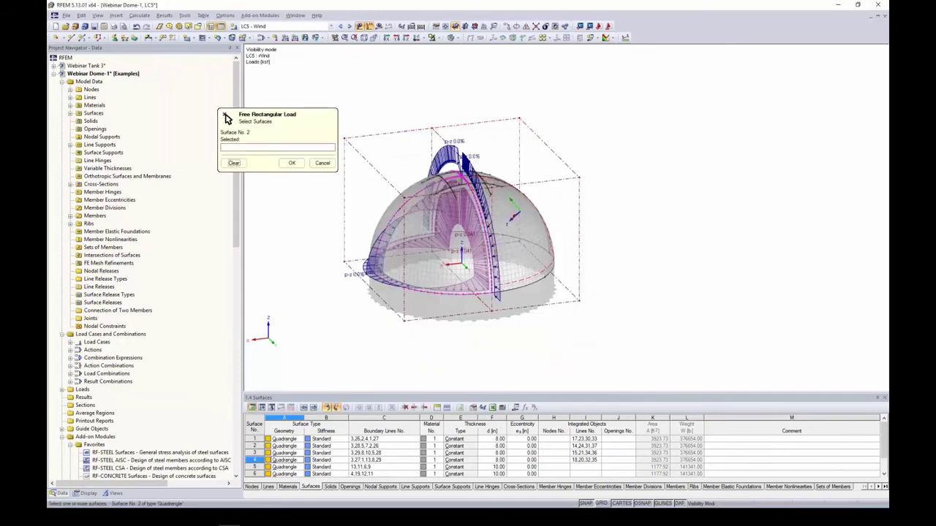
middle_click_drag(595, 250, 593, 267, "ctrl")
left_click(518, 179)
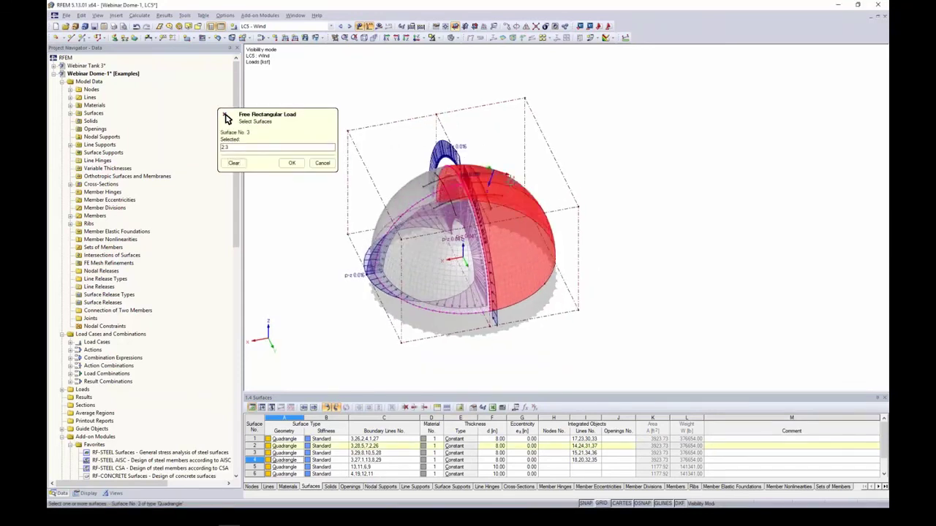
left_click(291, 162)
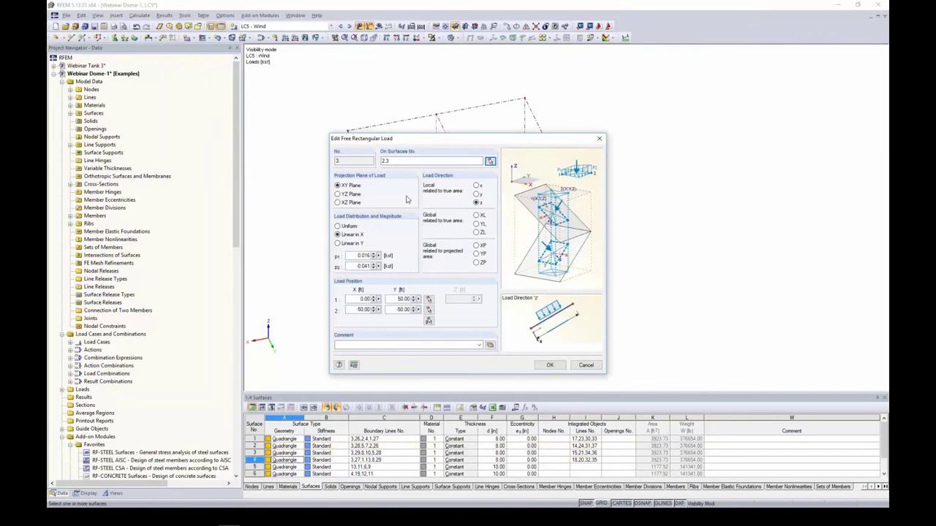
Set the copied load's magnitudes to p1 = -0.041 ksf and p2 = -0.011 ksf
left_click_drag(354, 255, 386, 260)
key("BackSpace")
left_click_drag(354, 267, 382, 275)
type("-0")
left_click(550, 365)
Inspect the wind loads on both dome halves and end the visibility mode to display the whole model
middle_click_drag(640, 320, 635, 259, "ctrl")
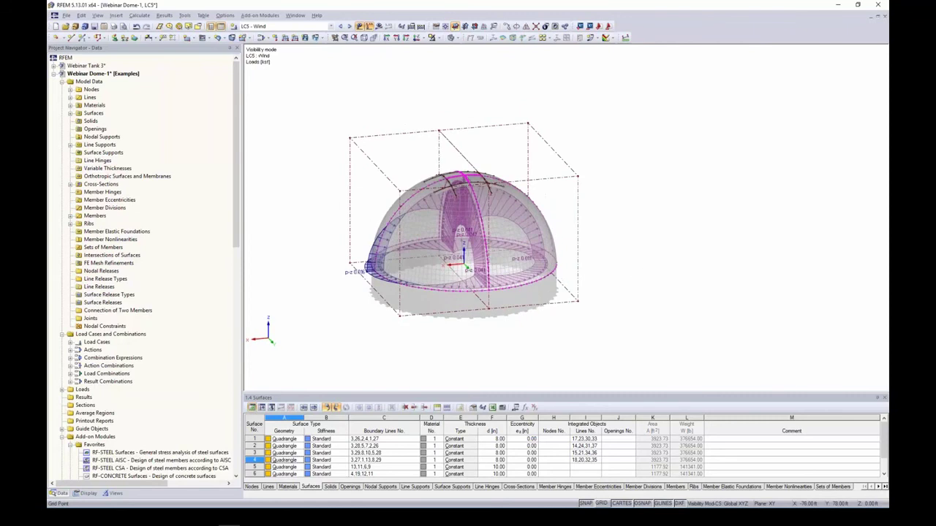
scroll(499, 255, "up", 3)
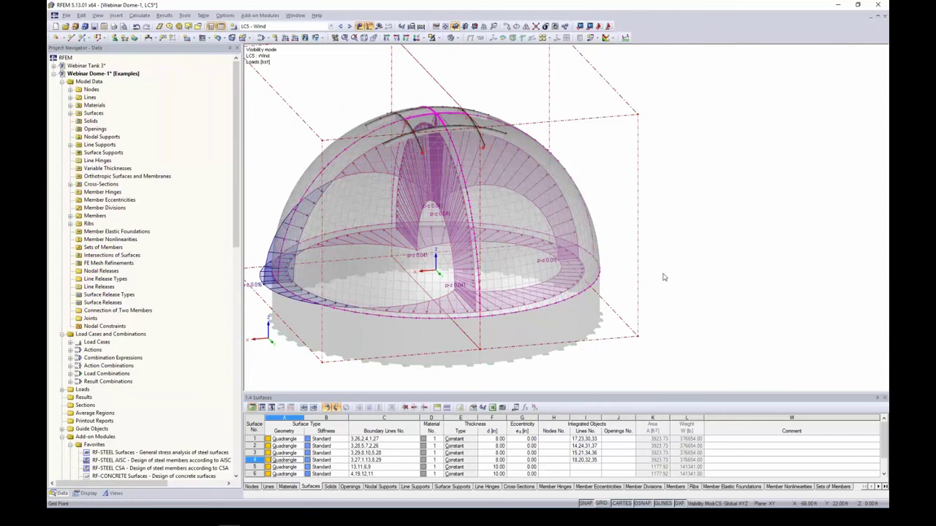
scroll(664, 277, "down", 2)
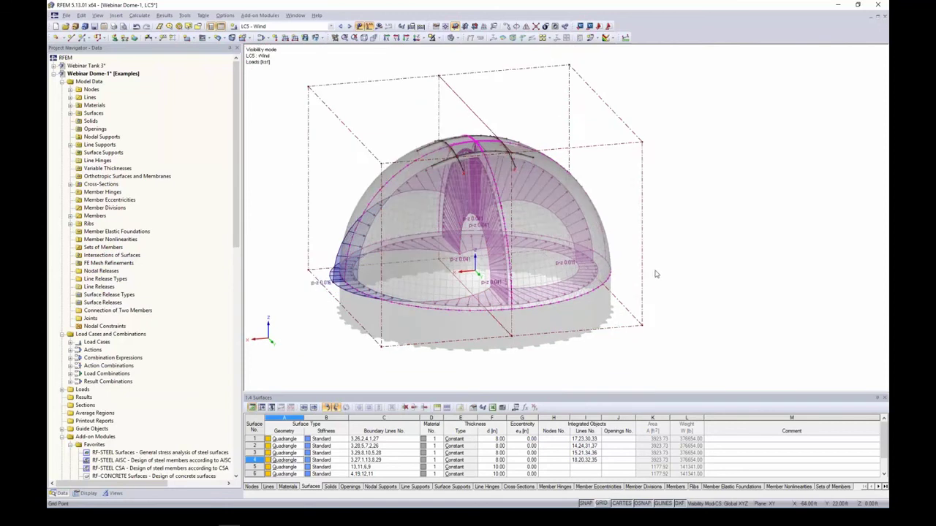
middle_click_drag(660, 262, 463, 88, "ctrl")
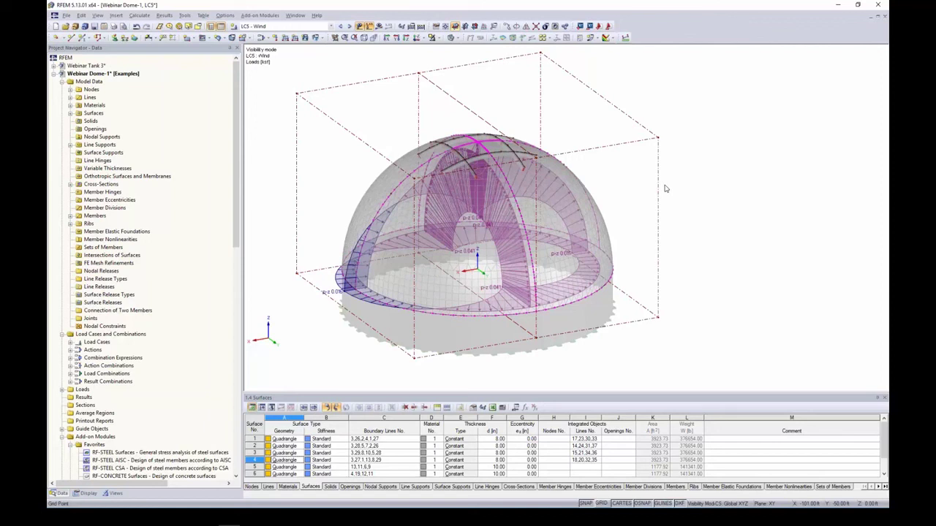
left_click(437, 38)
left_click(449, 115)
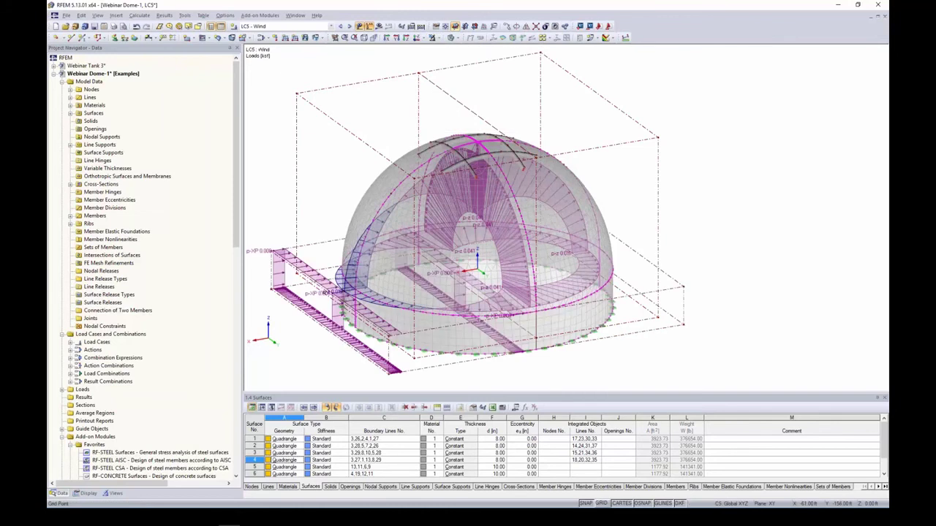
Go through the load combinations from CO1 to CO12 (1.2D + 1.6S + 0.5W) and examine their loads on the model
left_click(350, 26)
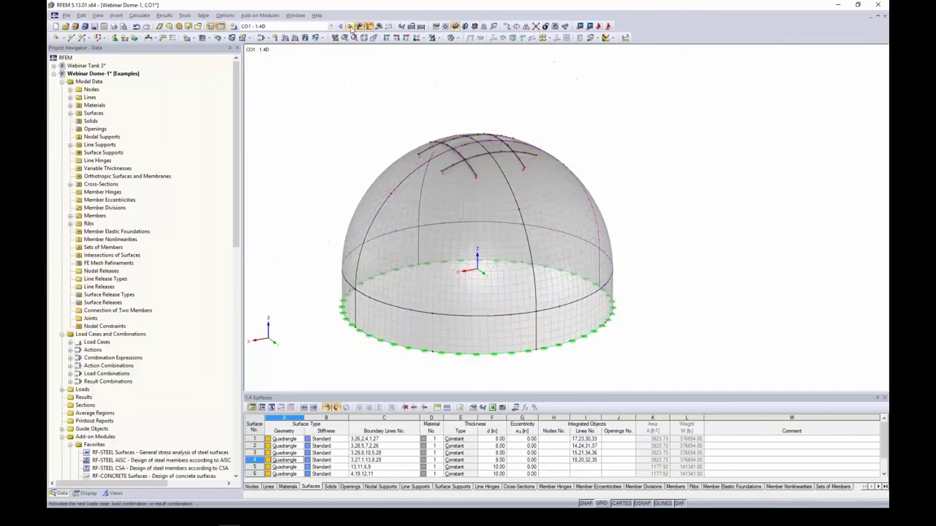
left_click(350, 27)
left_click(350, 27)
left_click(351, 26)
left_click(350, 26)
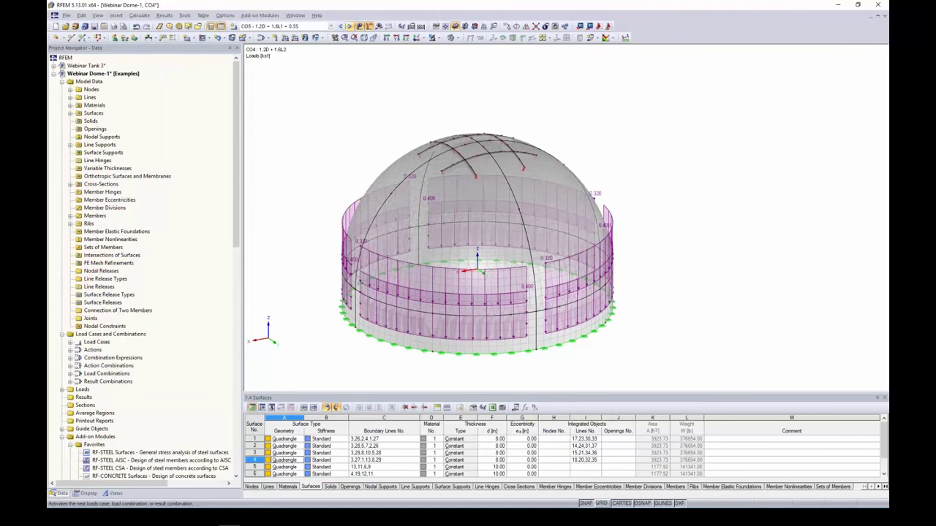
left_click(350, 26)
left_click(350, 26)
left_click(350, 26)
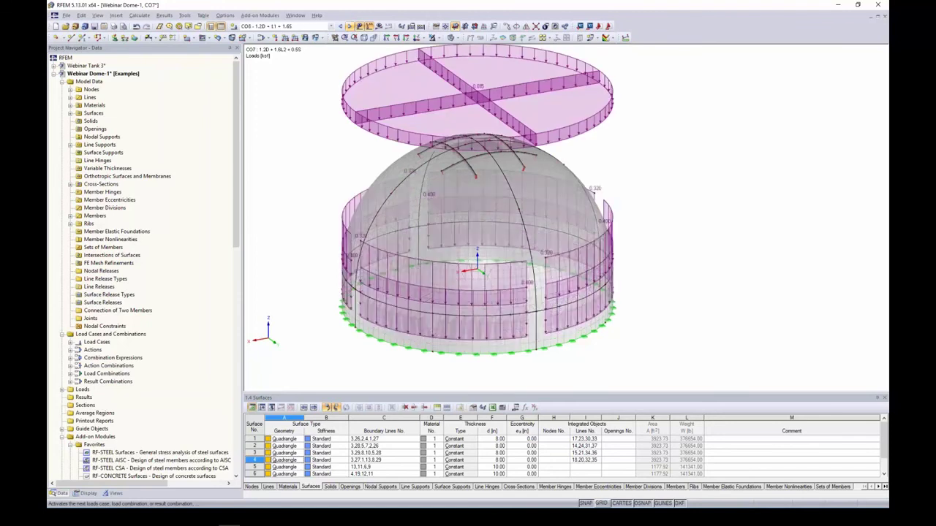
left_click(350, 27)
left_click(350, 26)
left_click(350, 26)
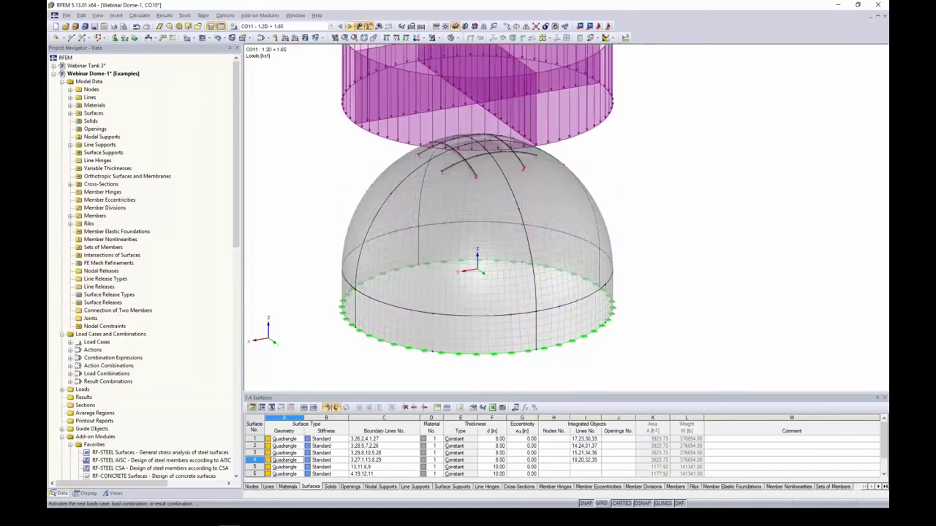
left_click(350, 27)
scroll(400, 175, "down", 1)
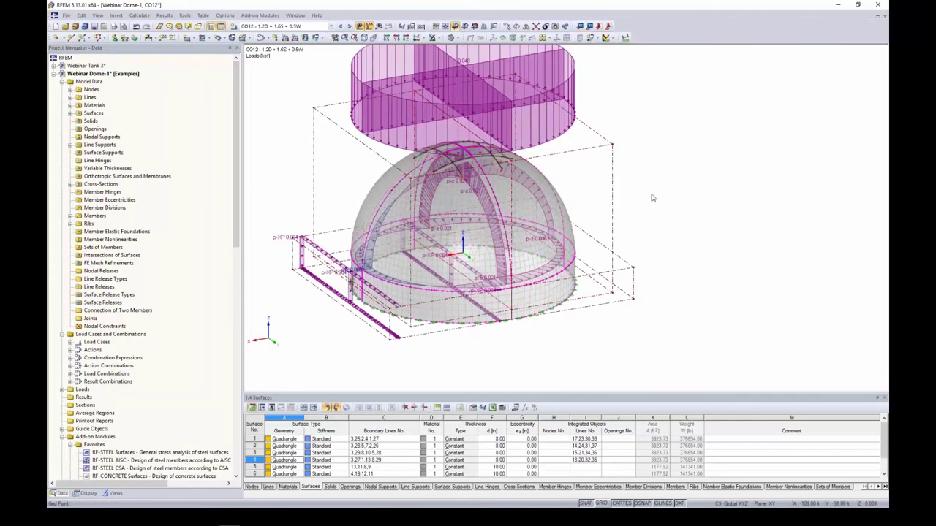
Switch to the Webinar Tank 3 model and bring up its result options with the whole dome in view
scroll(669, 219, "down", 1)
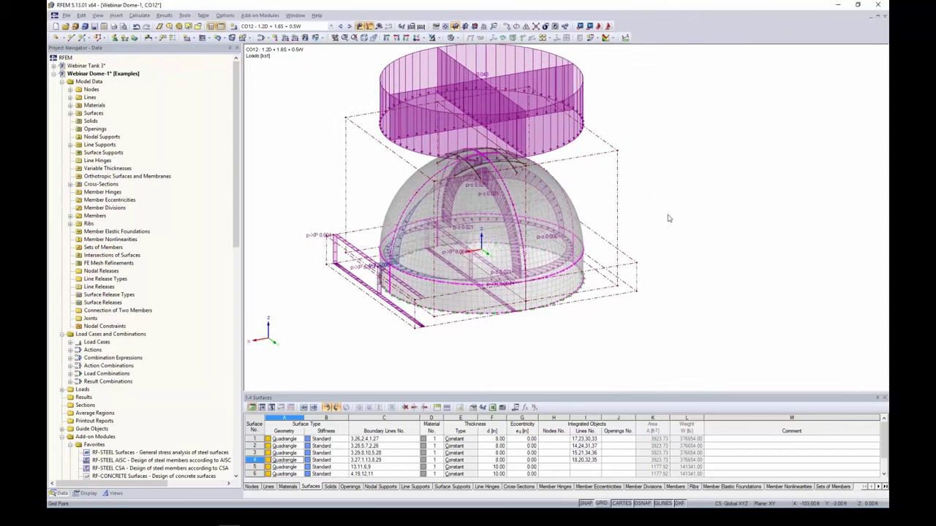
middle_click_drag(668, 219, 677, 238)
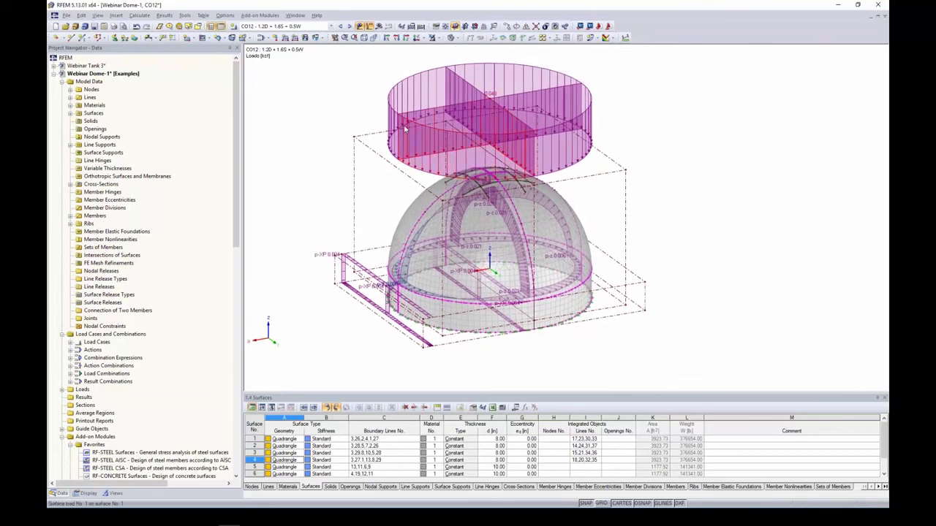
left_click(146, 17)
left_click(144, 18)
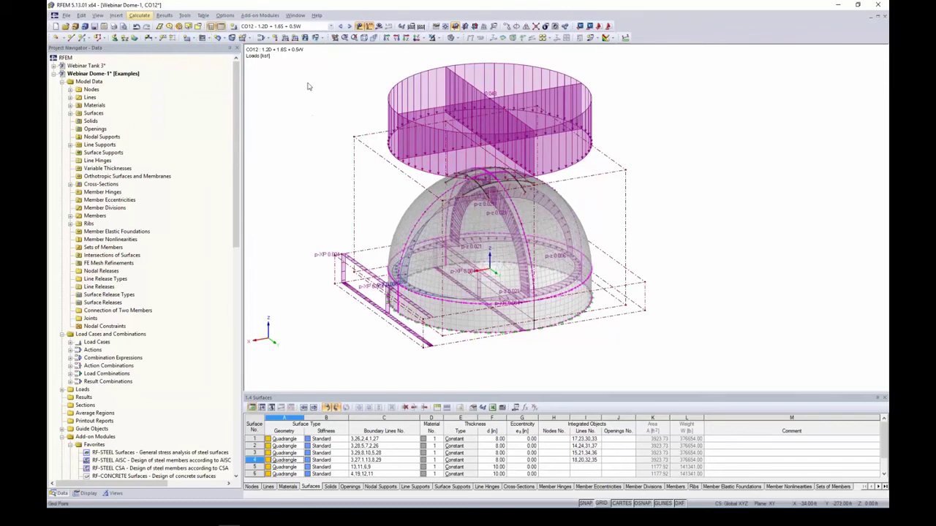
left_click(296, 17)
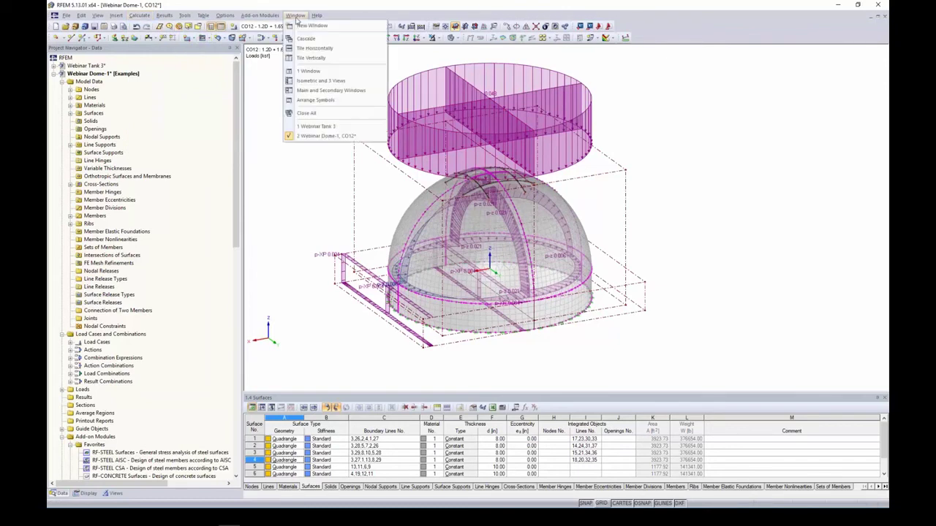
left_click(321, 126)
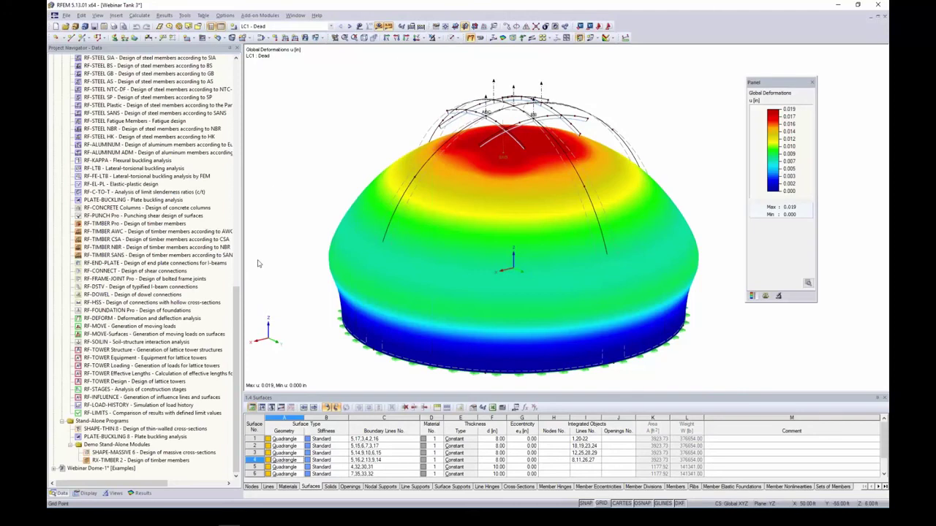
left_click(137, 494)
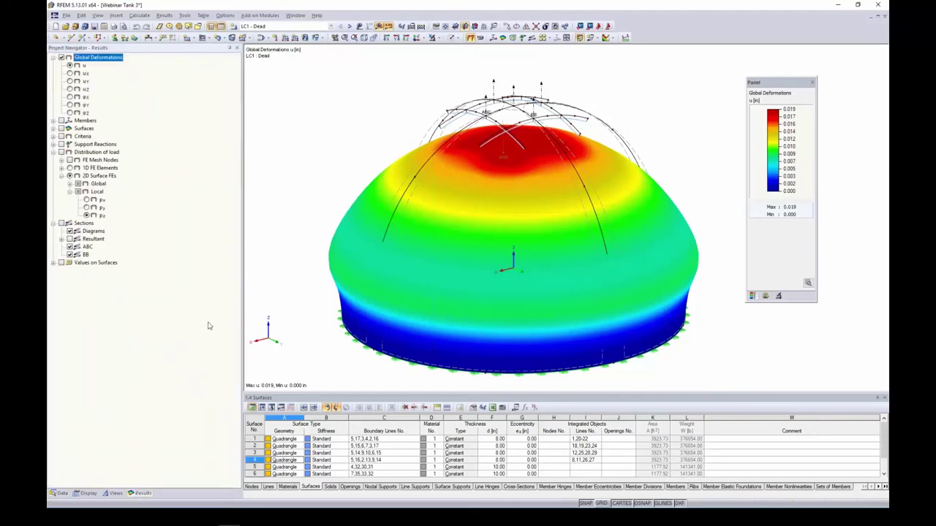
scroll(531, 164, "down", 2)
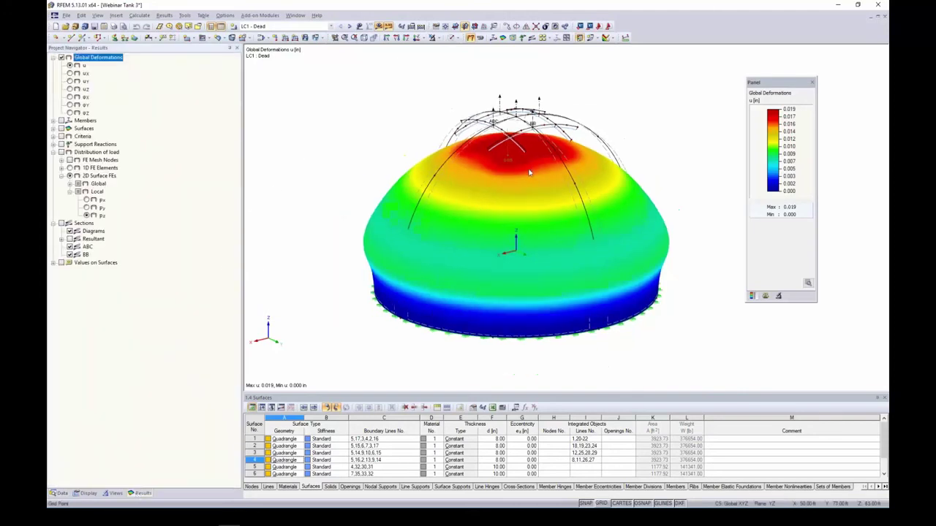
middle_click_drag(531, 165, 532, 192, "ctrl")
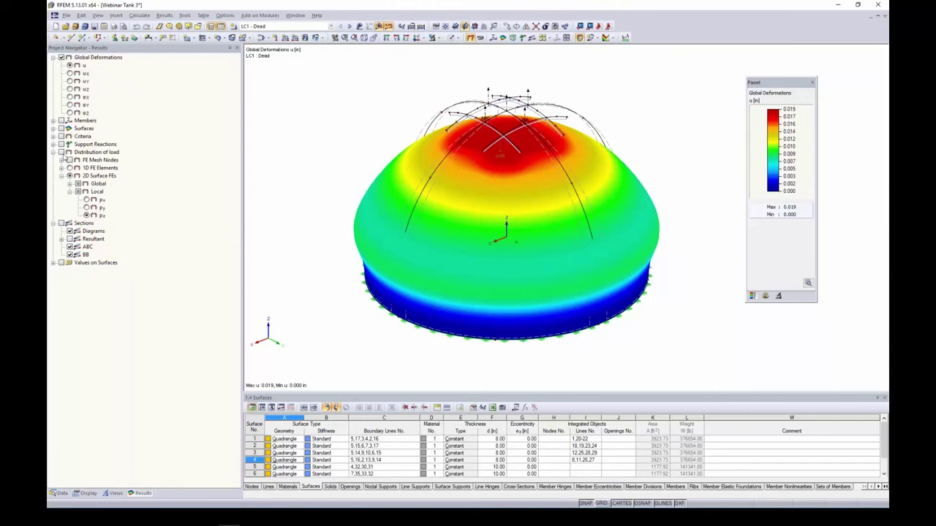
Display the distribution of load instead of global deformations and advance through the load cases to LC5 - Wind
left_click(61, 152)
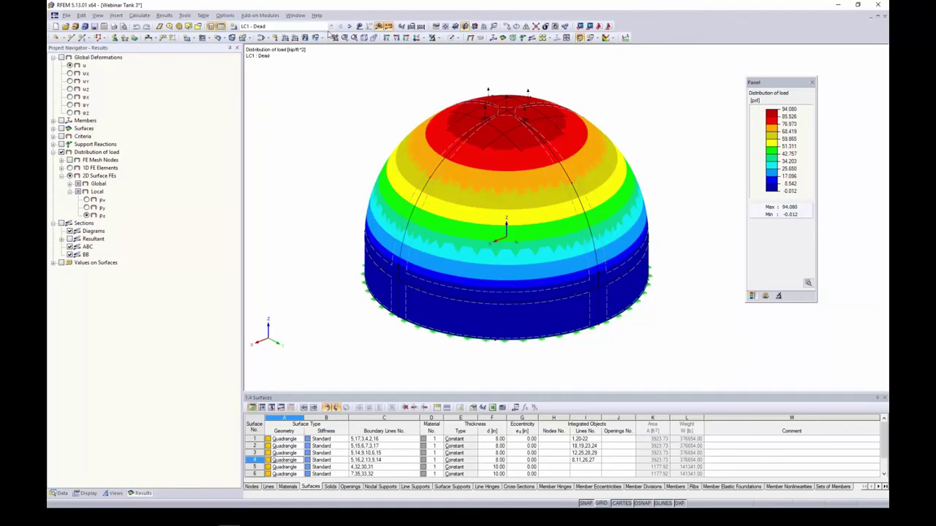
left_click(349, 26)
left_click(349, 26)
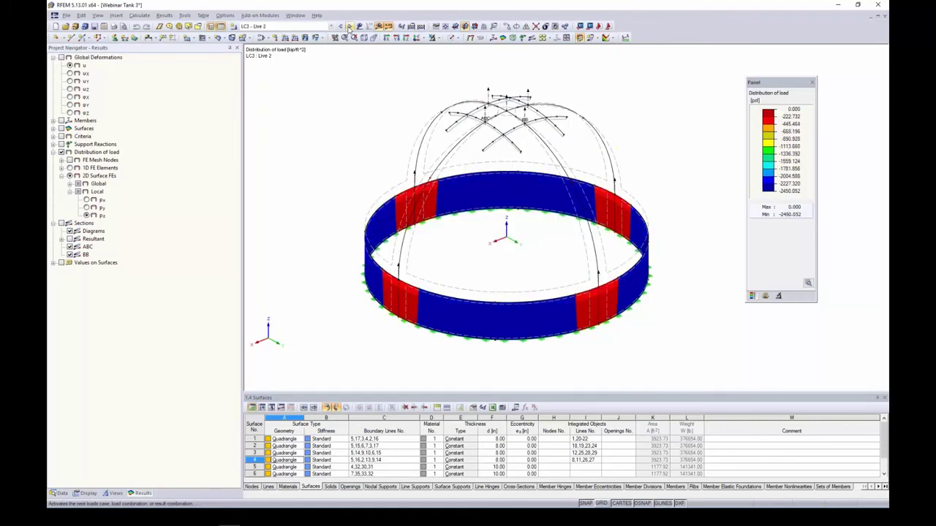
left_click(350, 26)
left_click(350, 26)
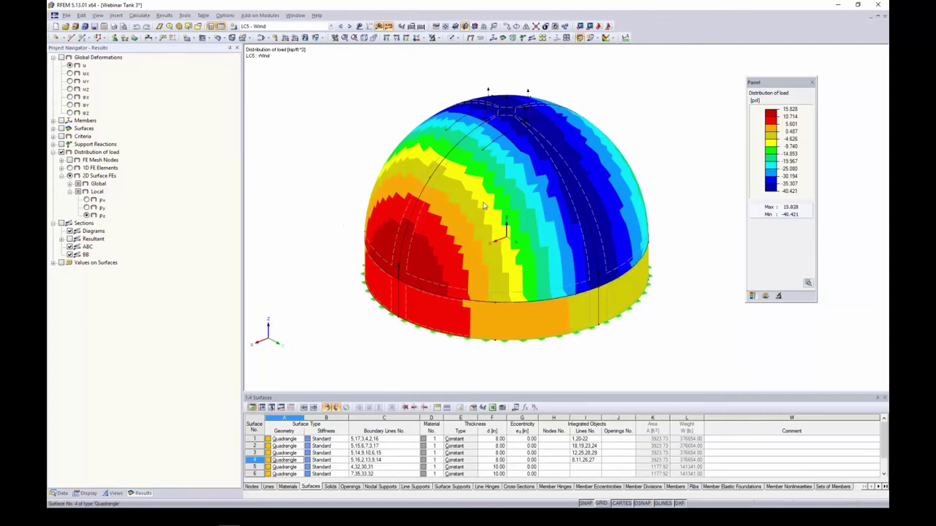
Isolate the upper dome, including surfaces 1 to 4, in visibility mode so the lower ring wall is hidden
middle_click_drag(686, 261, 683, 239, "ctrl")
left_click_drag(670, 177, 389, 79)
left_click(440, 38)
left_click(448, 47)
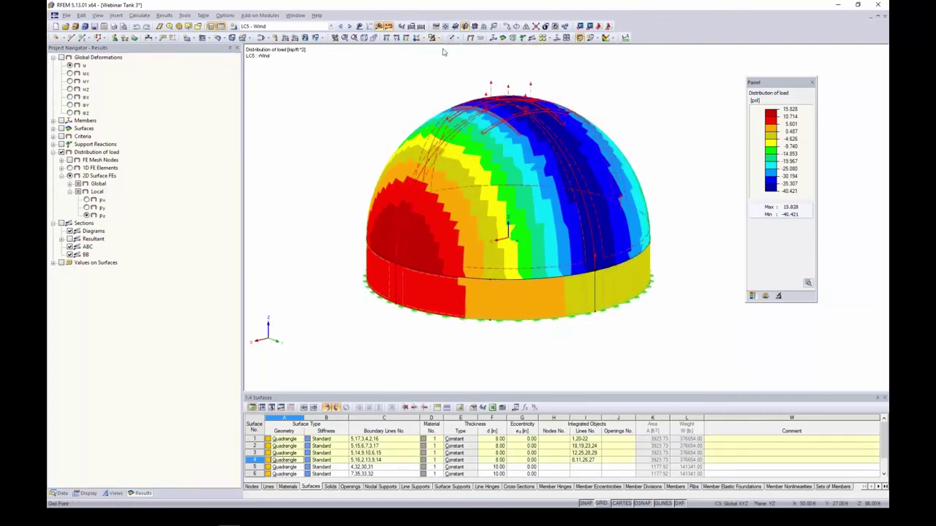
middle_click_drag(677, 174, 675, 195, "ctrl")
scroll(675, 194, "down", 1)
left_click(674, 194)
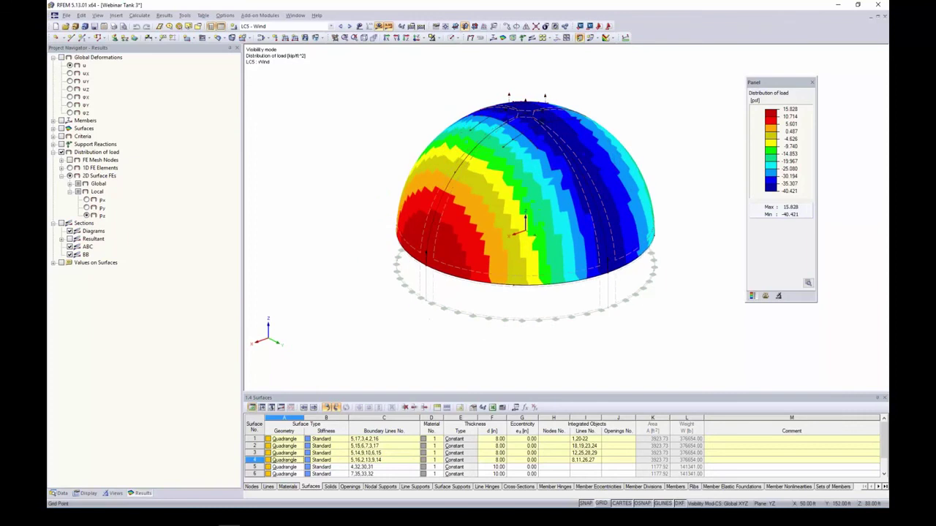
left_click_drag(760, 84, 748, 81)
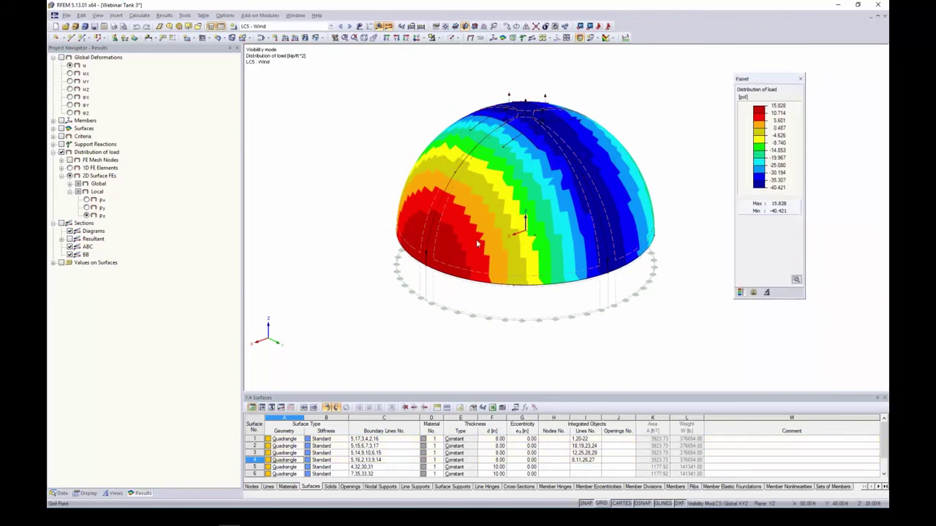
Examine the LC5 wind load distribution on the isolated dome from the windward side across to the leeward side
scroll(459, 251, "up", 1)
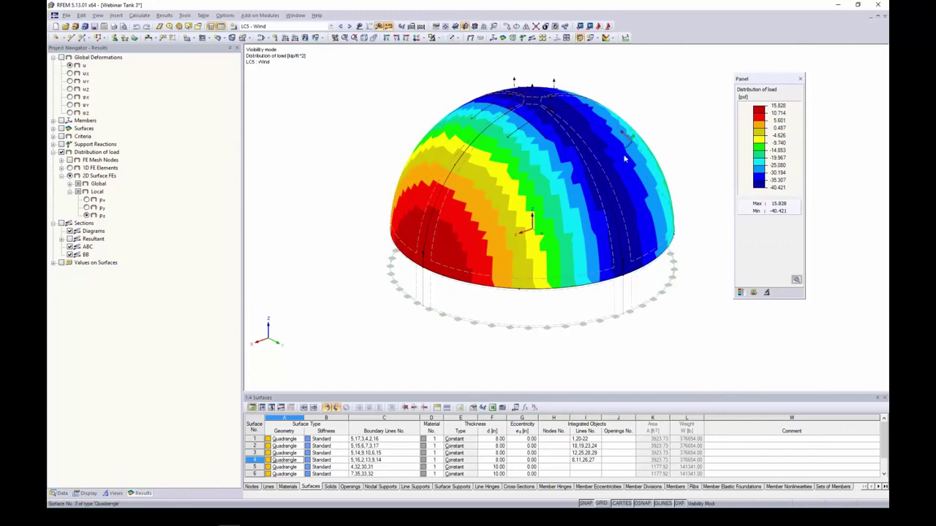
middle_click_drag(693, 201, 665, 266, "ctrl")
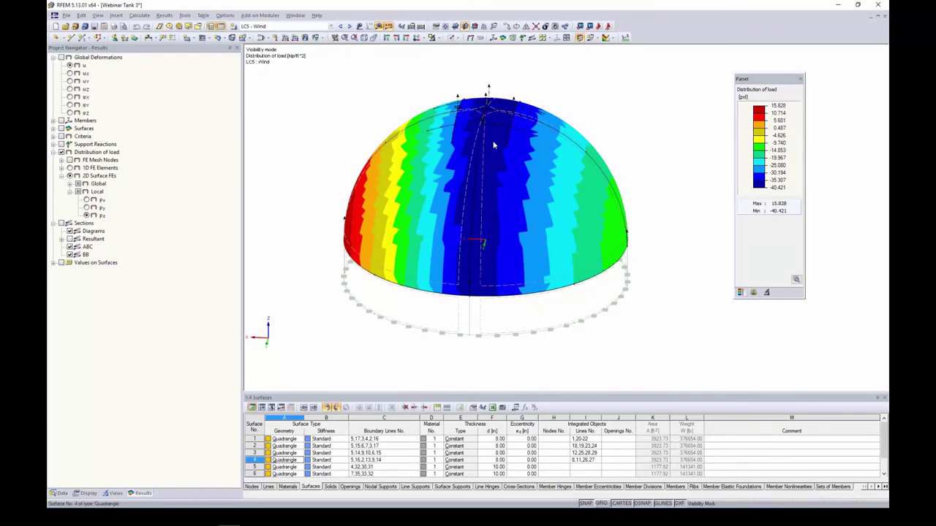
middle_click_drag(370, 329, 549, 336, "ctrl")
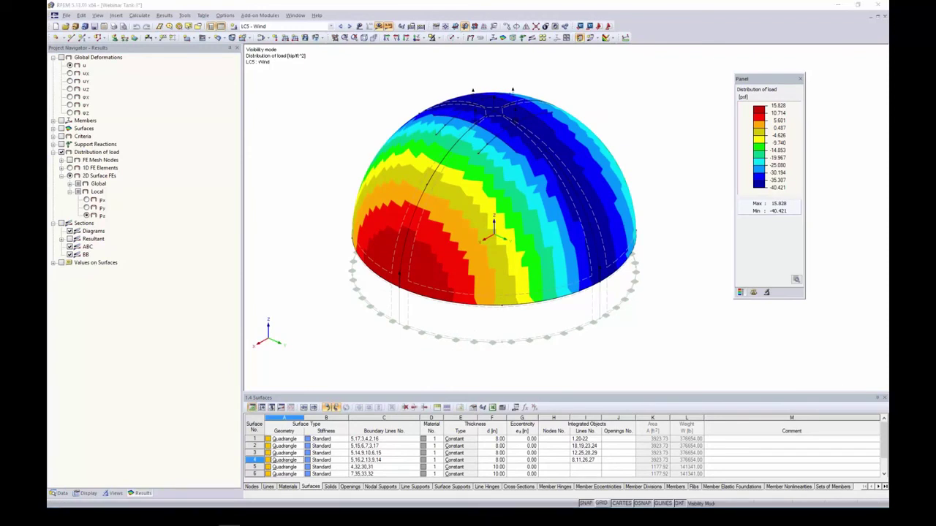
Turn on the section results and examine the wind load diagram along the dome in a side view
left_click(596, 38)
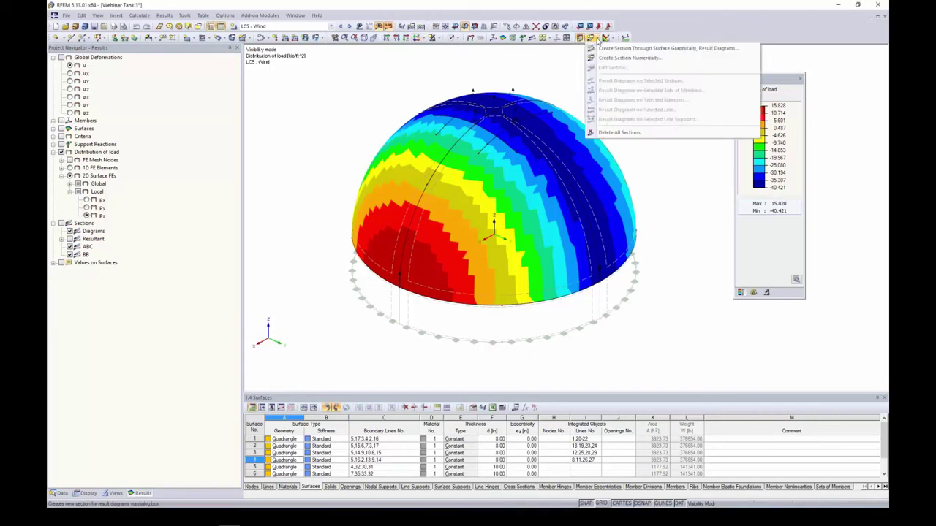
left_click(596, 38)
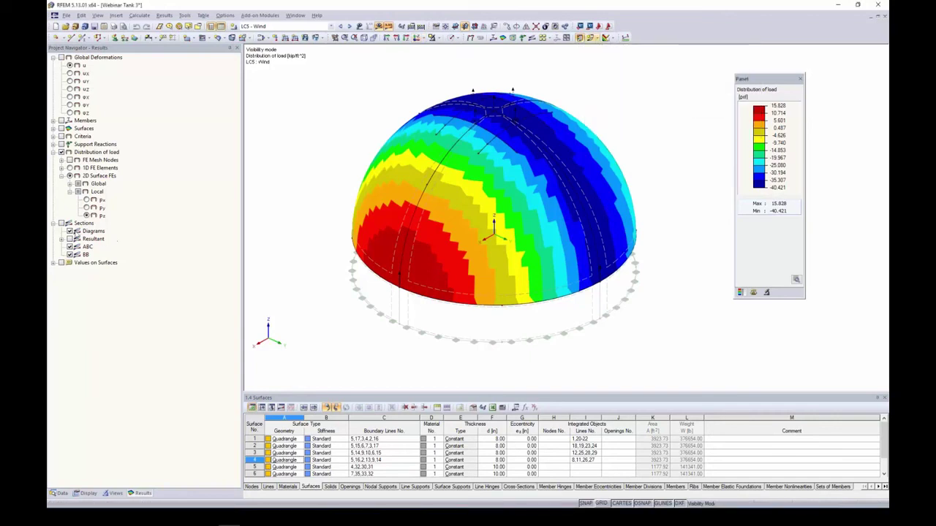
left_click(61, 222)
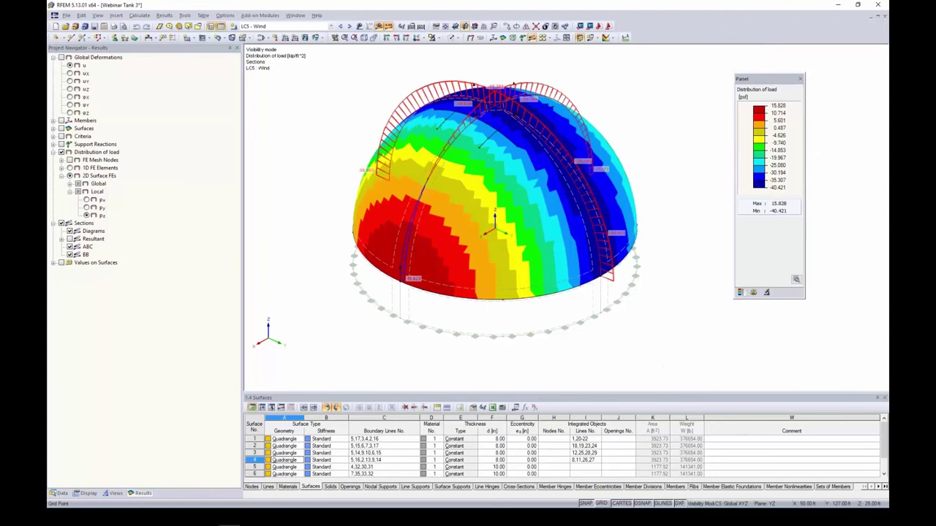
middle_click_drag(629, 315, 568, 317, "ctrl")
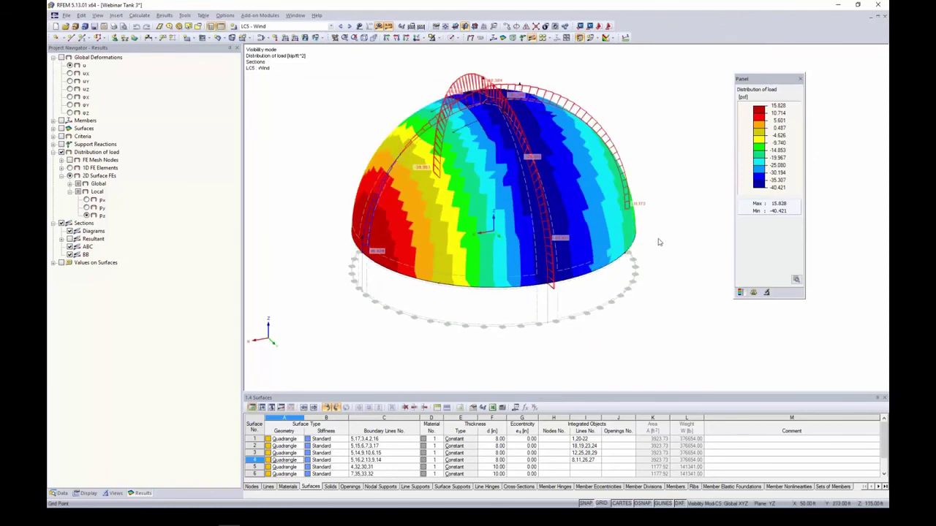
middle_click_drag(679, 291, 574, 203, "ctrl")
scroll(436, 88, "up", 2)
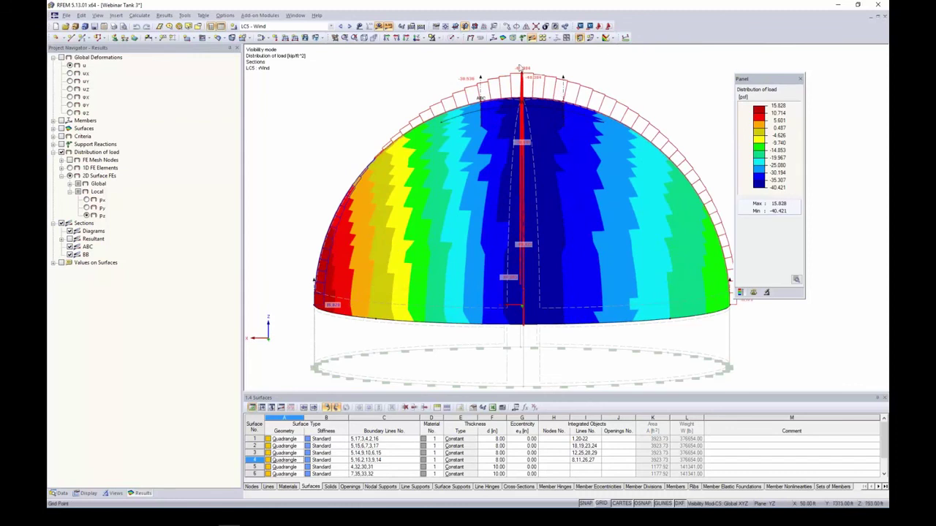
middle_click_drag(731, 258, 673, 234)
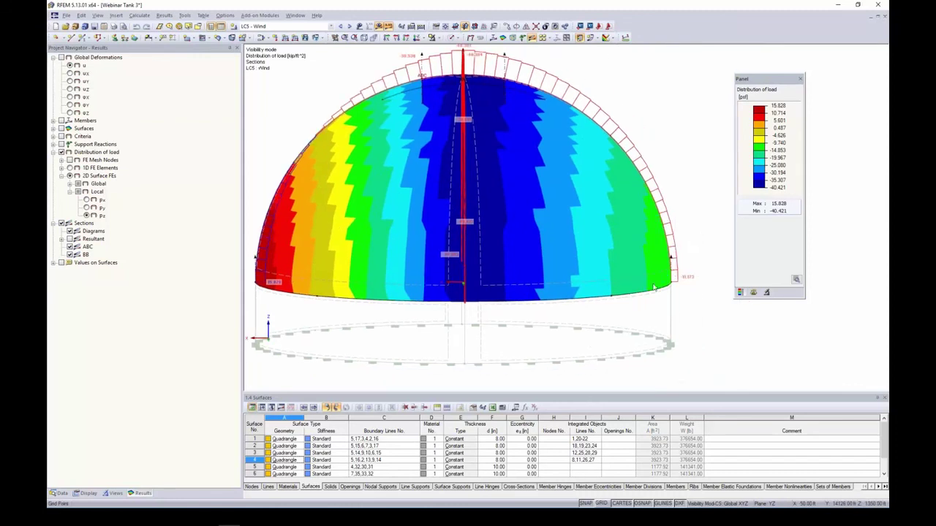
scroll(591, 267, "down", 3)
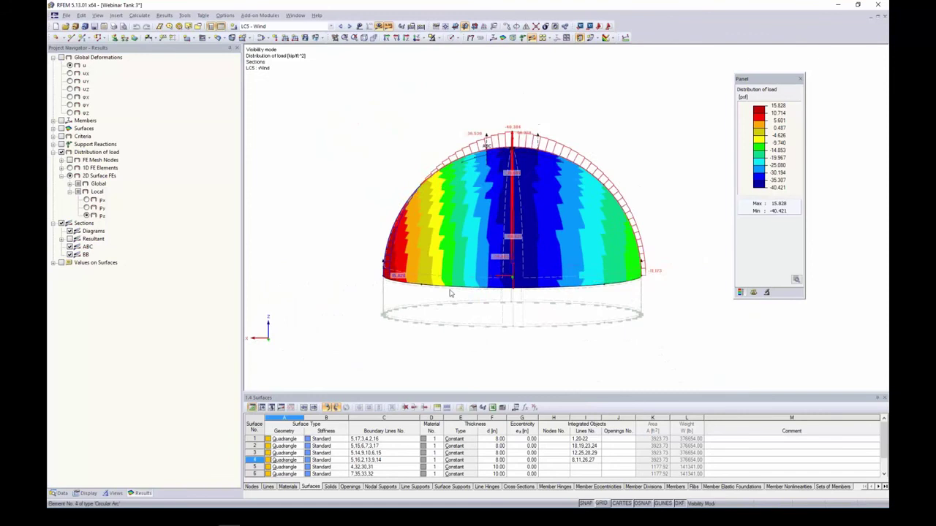
Examine the wind load section diagram across the dome from the windward face and in an oblique view
middle_click_drag(451, 292, 760, 310, "ctrl")
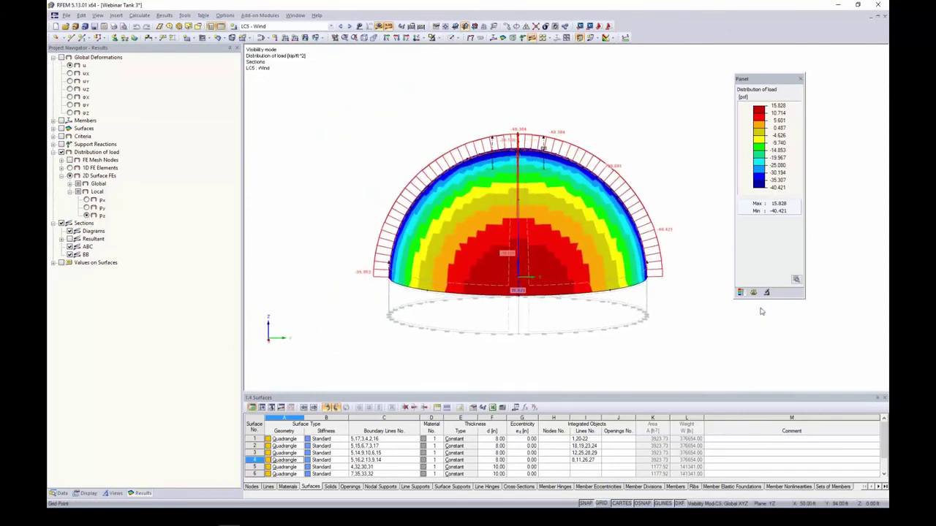
scroll(545, 293, "up", 2)
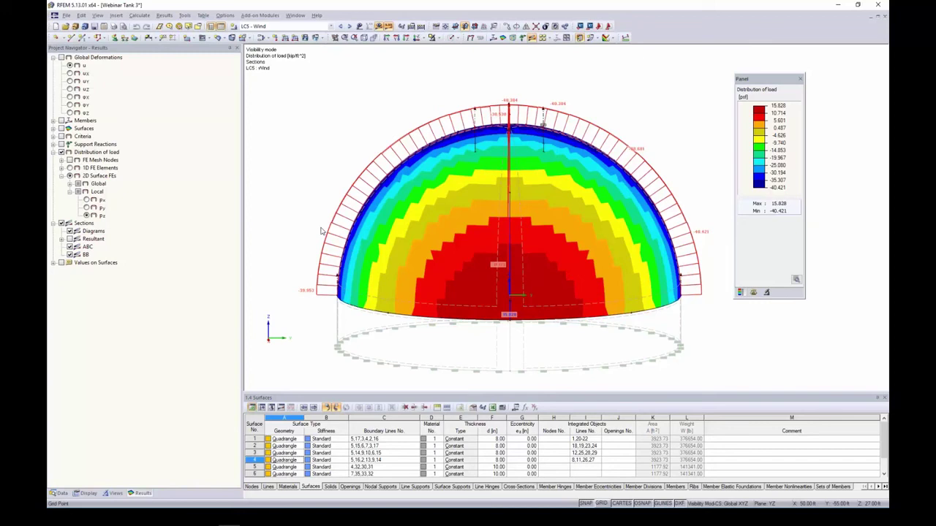
scroll(322, 231, "down", 2)
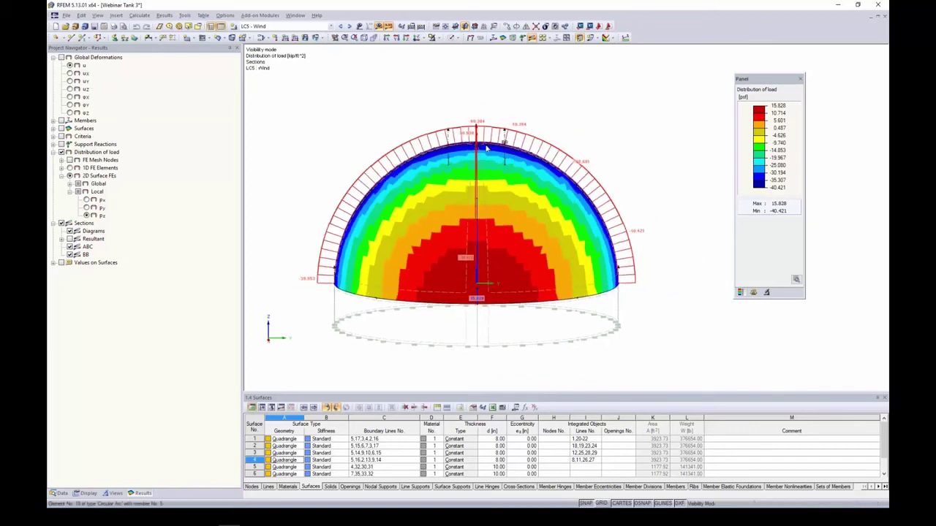
middle_click_drag(537, 245, 483, 259, "ctrl")
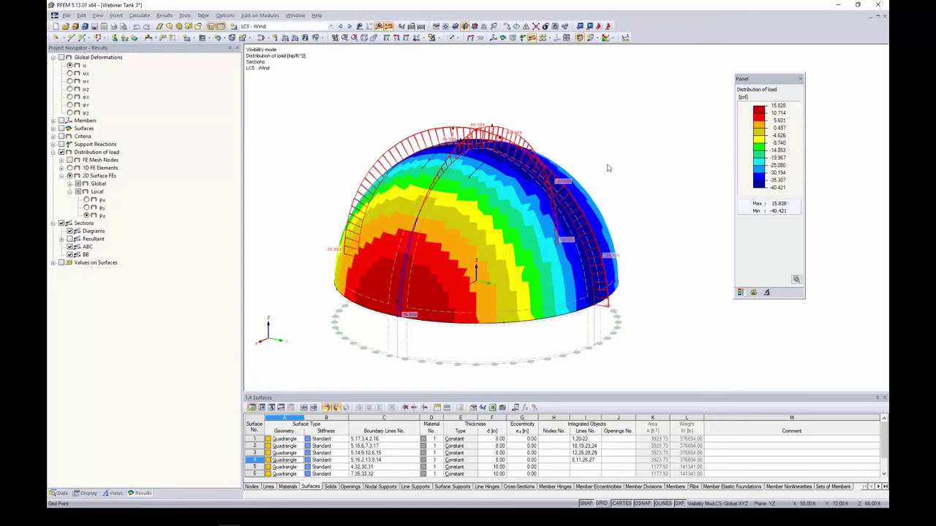
scroll(608, 168, "down", 2)
middle_click_drag(610, 167, 583, 178, "ctrl")
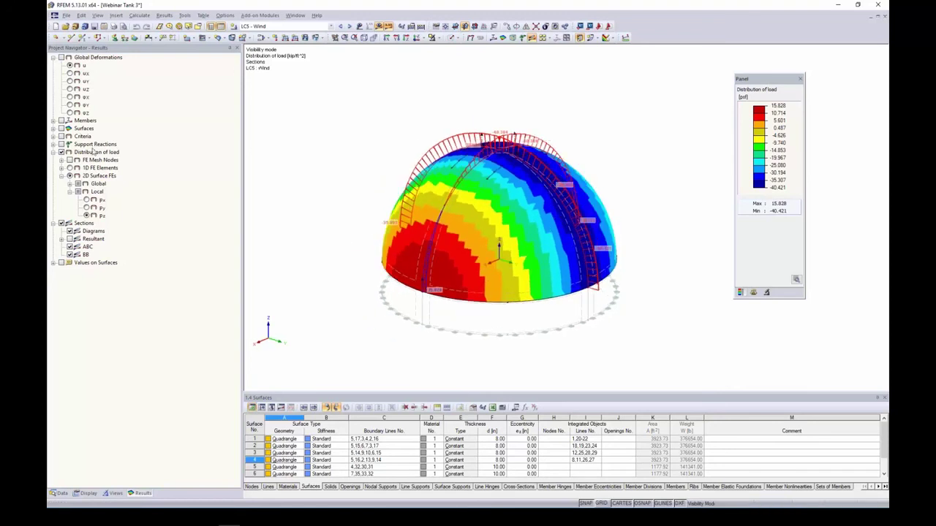
Replace the load distribution with the global deformations u and cancel the visibility mode to show the whole model
left_click(61, 152)
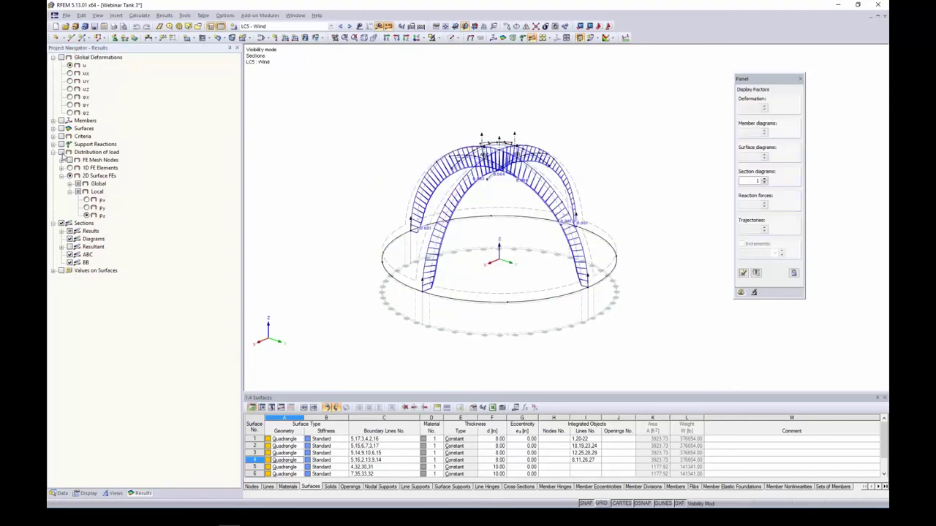
left_click(68, 57)
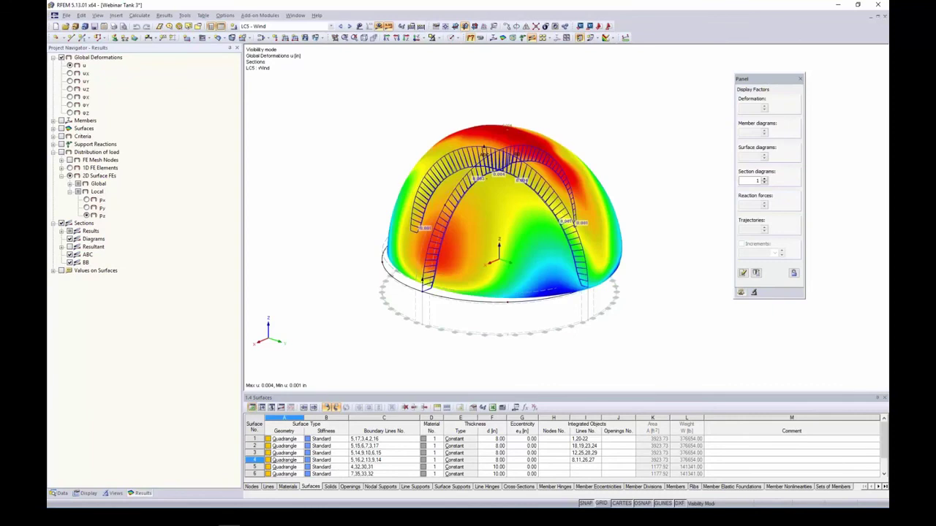
left_click(436, 38)
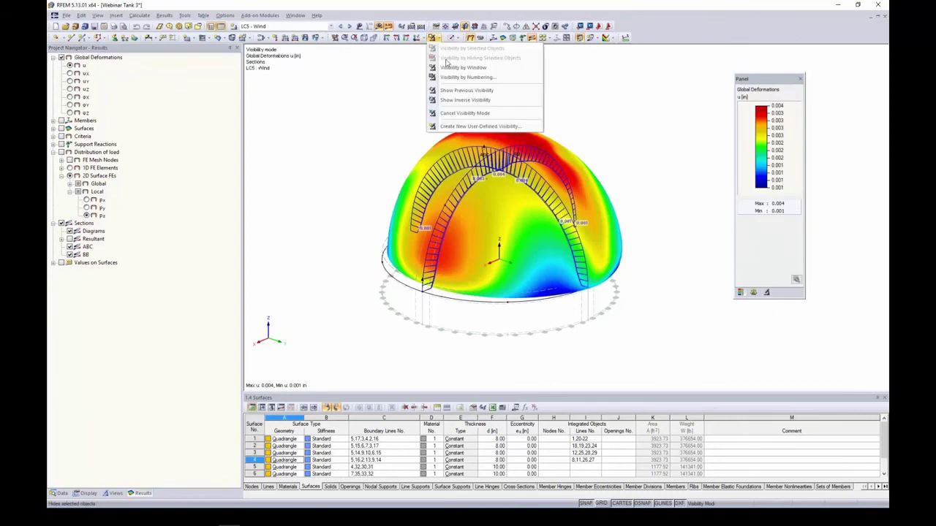
left_click(460, 112)
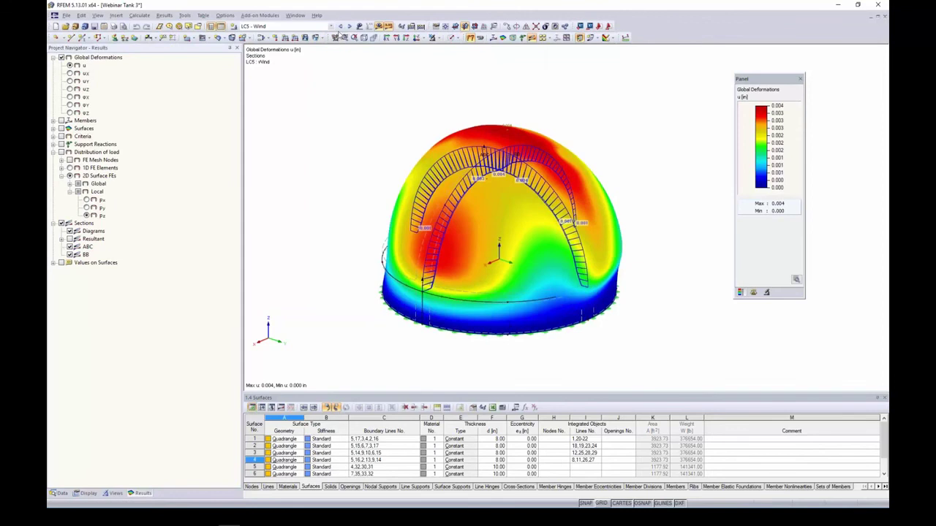
Go through the load combinations up to CO4 (1.2D + 1.6L2) and examine the global deformations
left_click(350, 26)
left_click(349, 26)
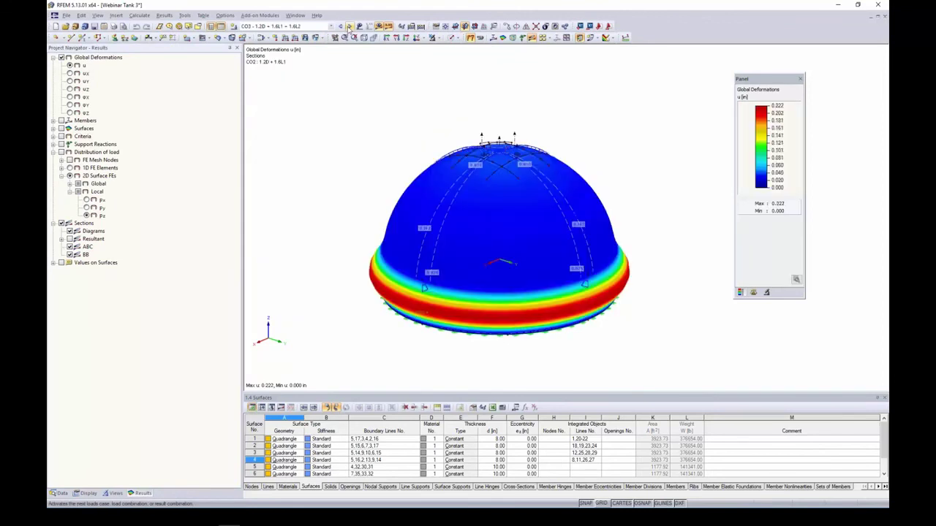
left_click(350, 26)
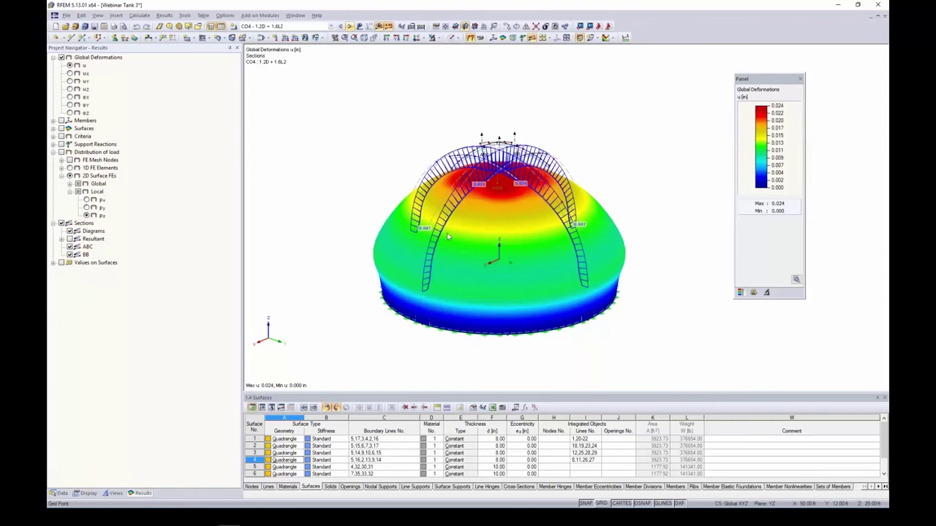
Replace the global deformations with the member internal forces My for CO4 and turn off the section results
middle_click_drag(643, 171, 596, 179, "ctrl")
scroll(597, 181, "up", 1)
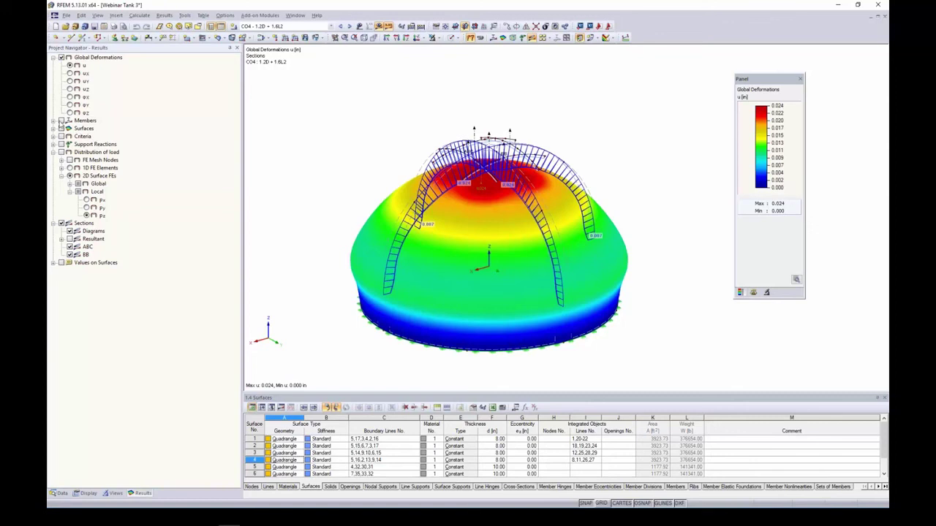
left_click(61, 121)
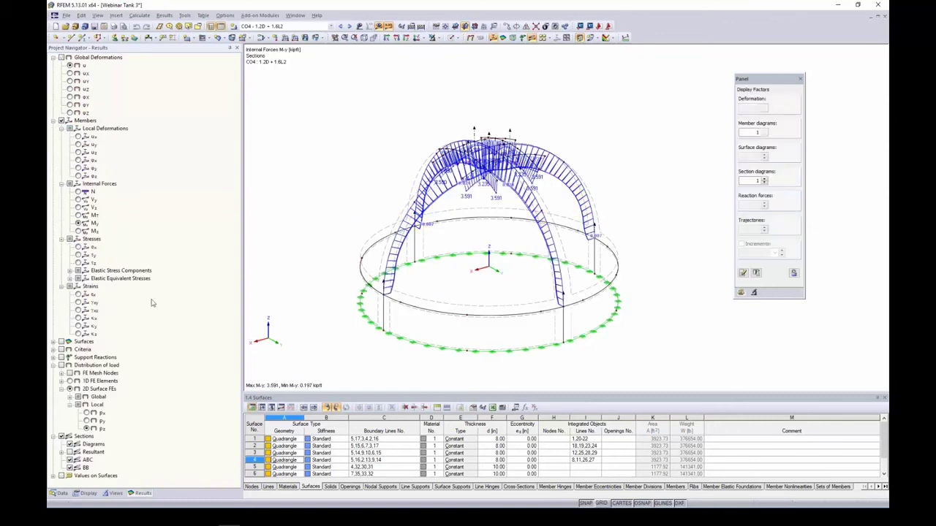
left_click(66, 436)
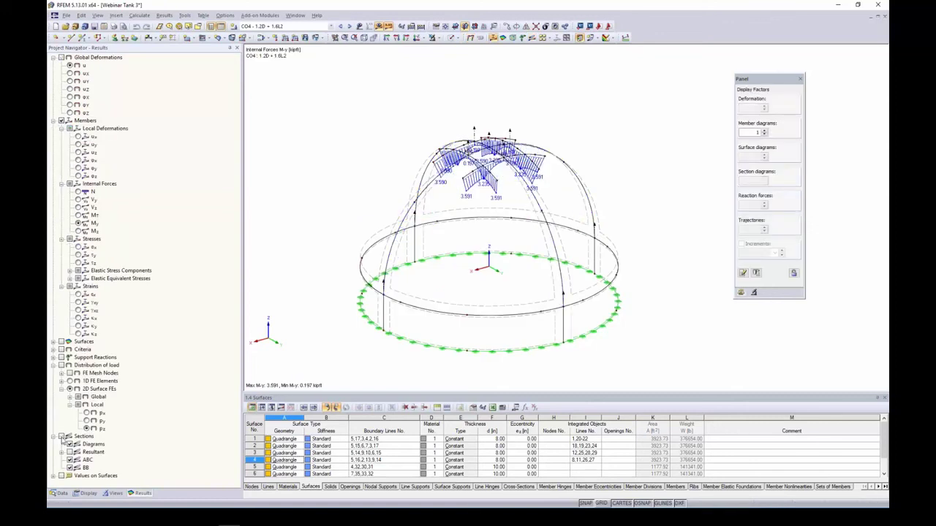
scroll(461, 264, "up", 4)
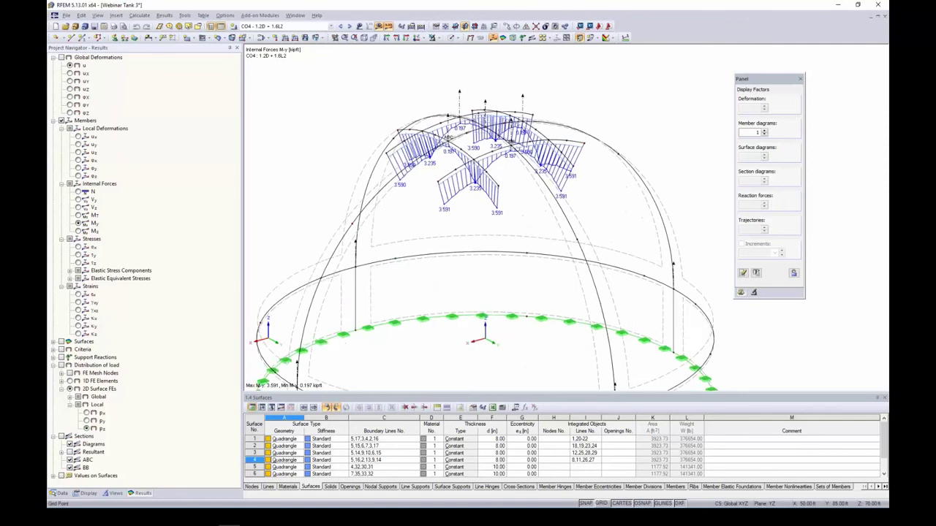
Compare the axial force N, shear Vy and moment My diagrams on the members at the dome crown
left_click(80, 193)
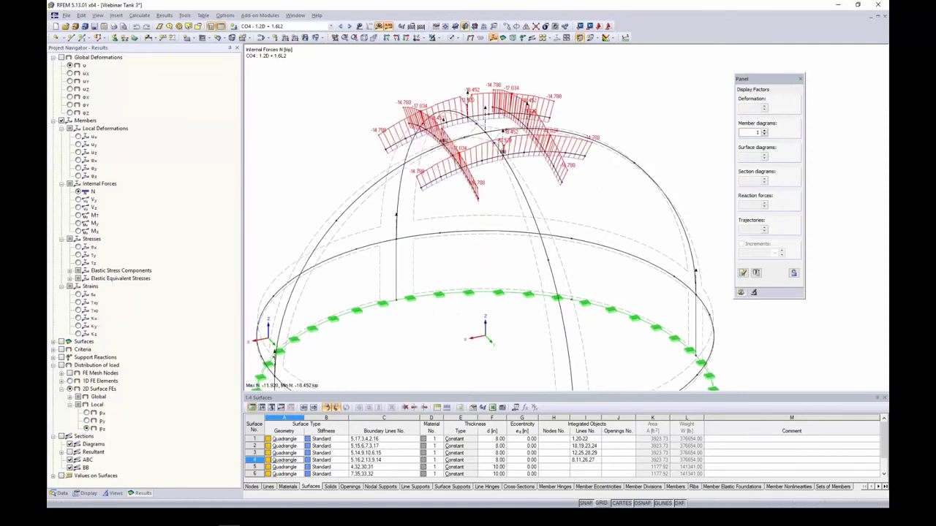
left_click(82, 200)
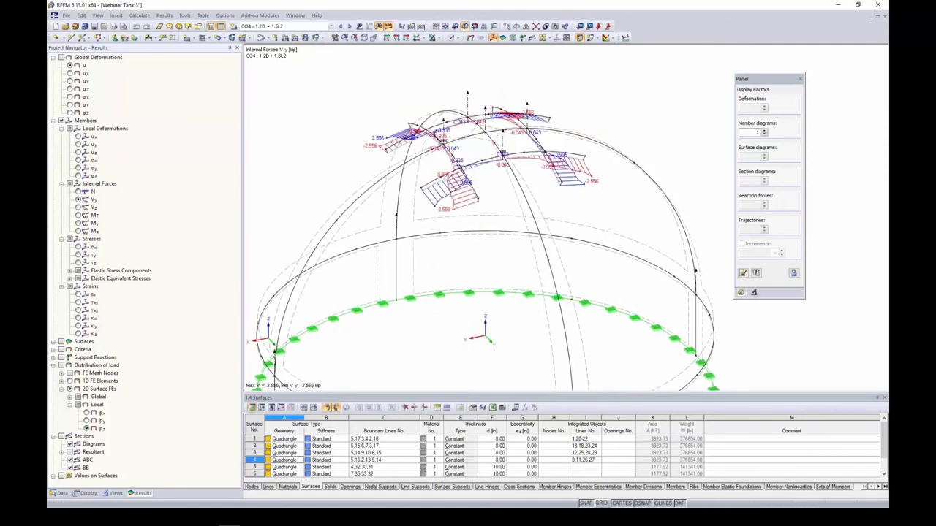
left_click(79, 223)
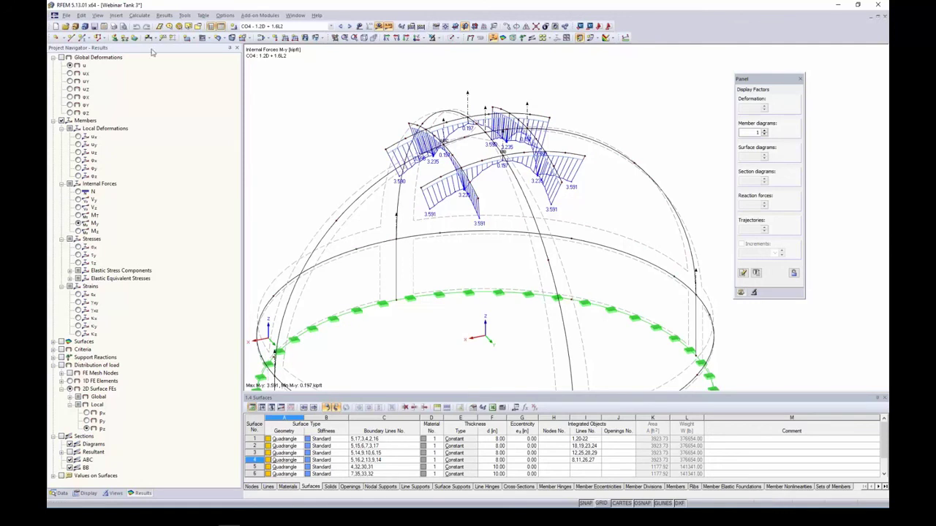
left_click(54, 122)
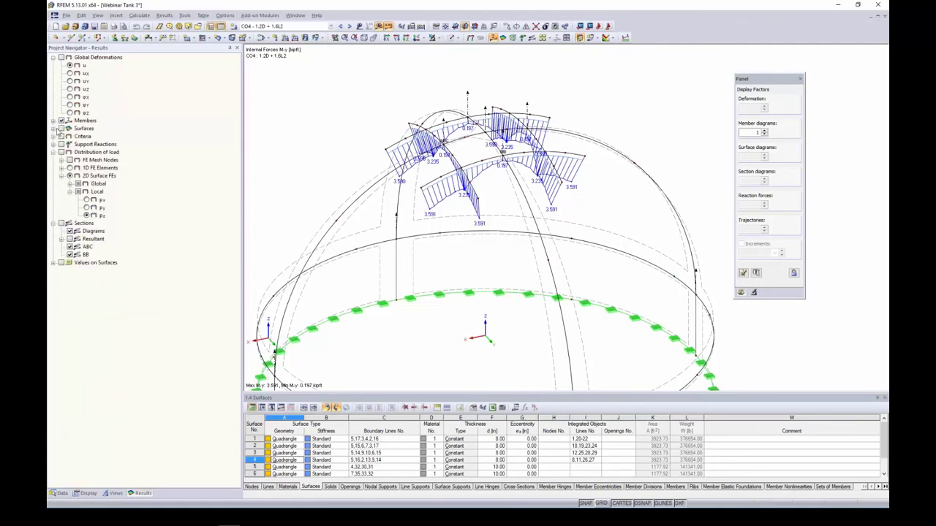
Turn on the surface results and compare the basic internal forces mx and my on the dome
left_click(59, 130)
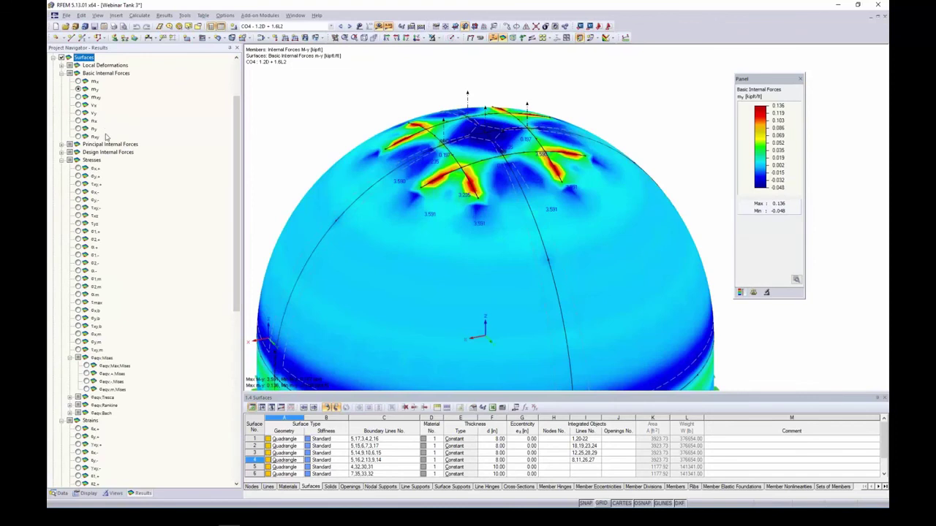
scroll(130, 183, "up", 2)
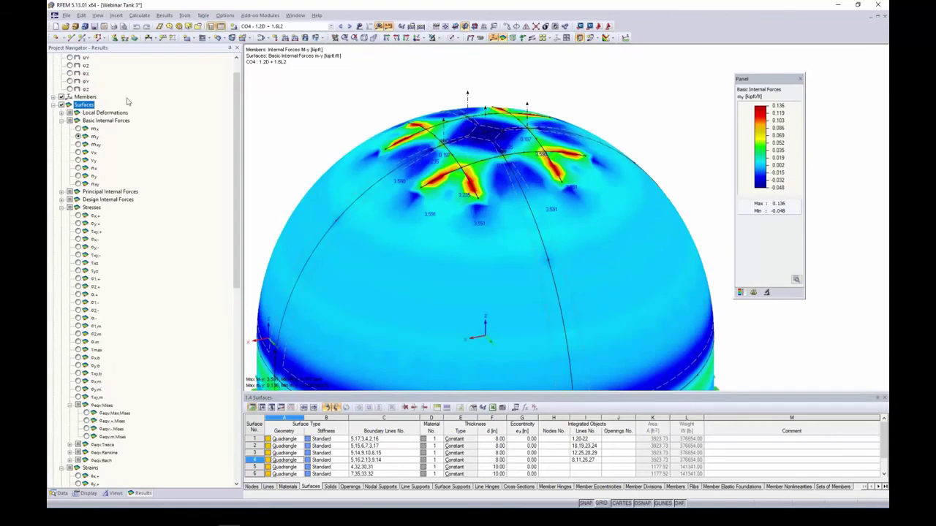
left_click(78, 130)
left_click(78, 136)
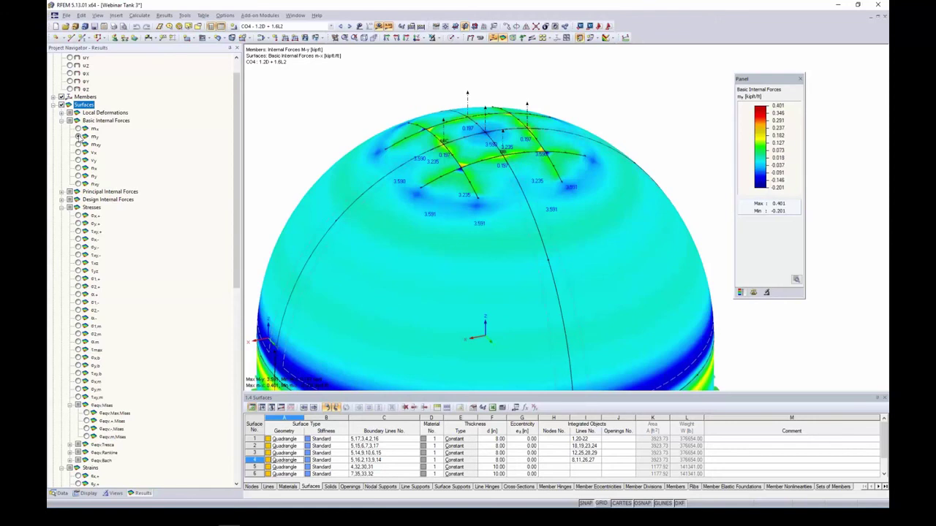
Turn the section results back on to show the my diagrams along the dome sections
scroll(126, 222, "down", 8)
scroll(121, 273, "down", 7)
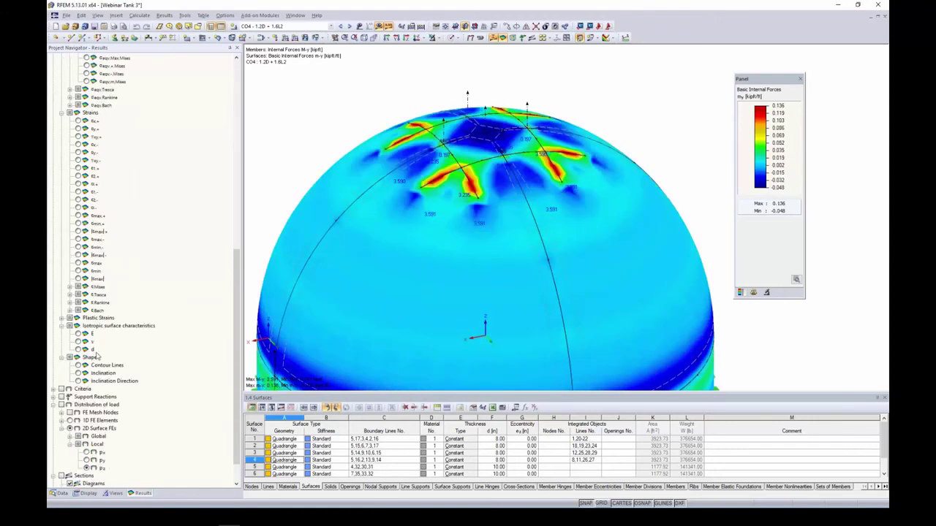
left_click(62, 476)
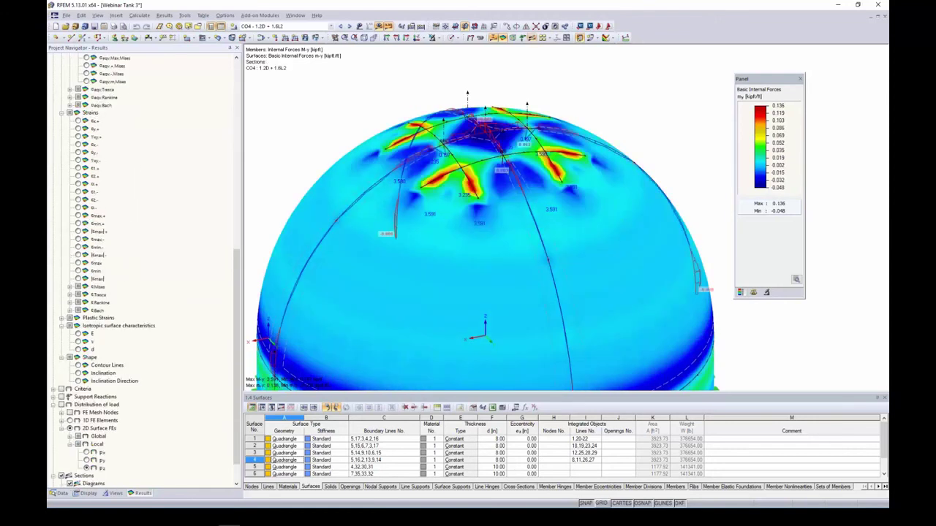
scroll(139, 163, "up", 8)
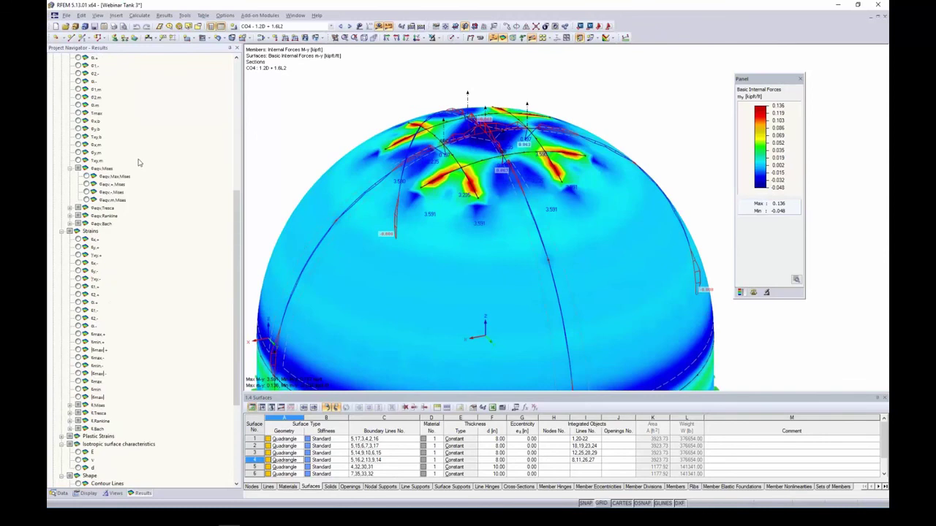
scroll(139, 163, "up", 8)
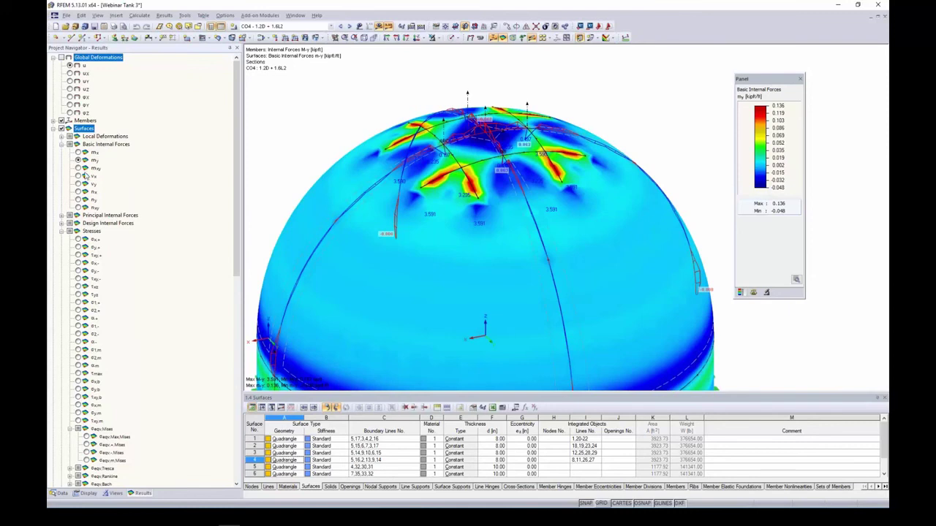
Display the surface twisting moment mxy, examine it on the whole tank and look through the available surface stresses and strains
left_click(79, 168)
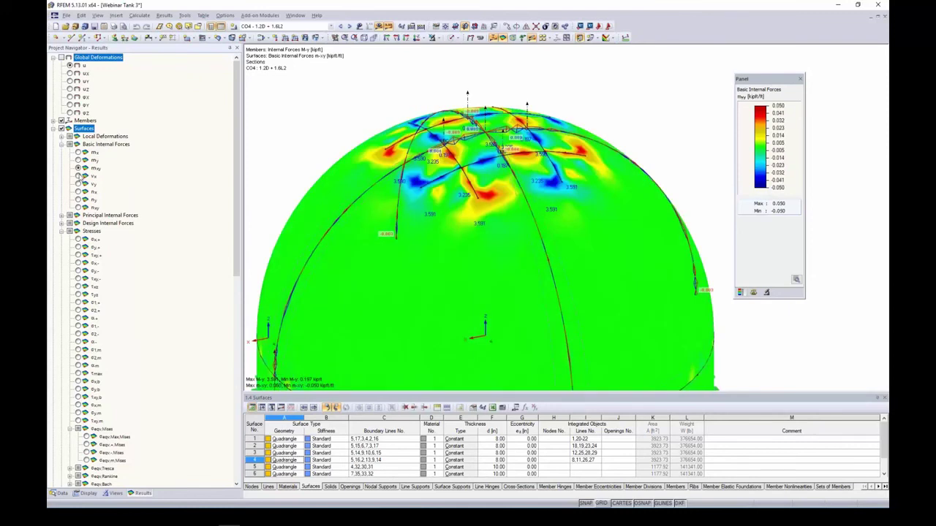
scroll(109, 257, "down", 6)
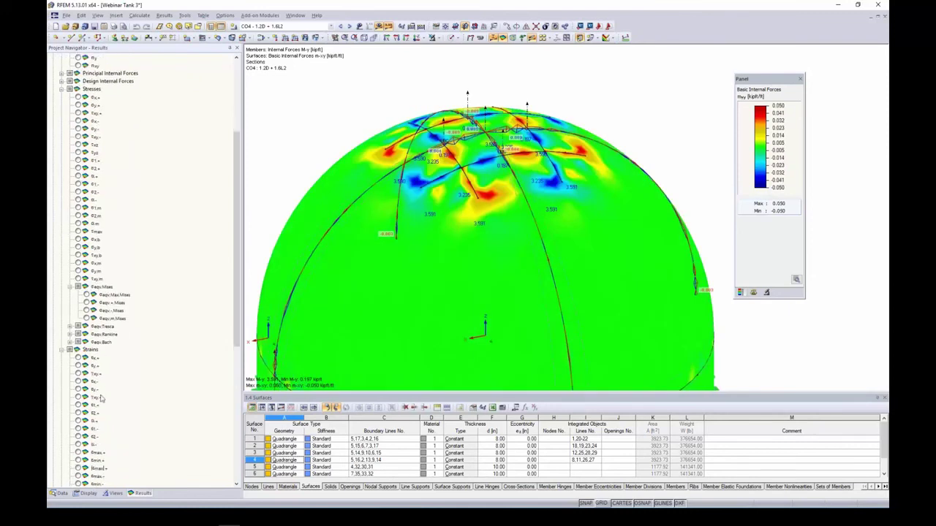
scroll(109, 358, "down", 1)
scroll(122, 418, "down", 1)
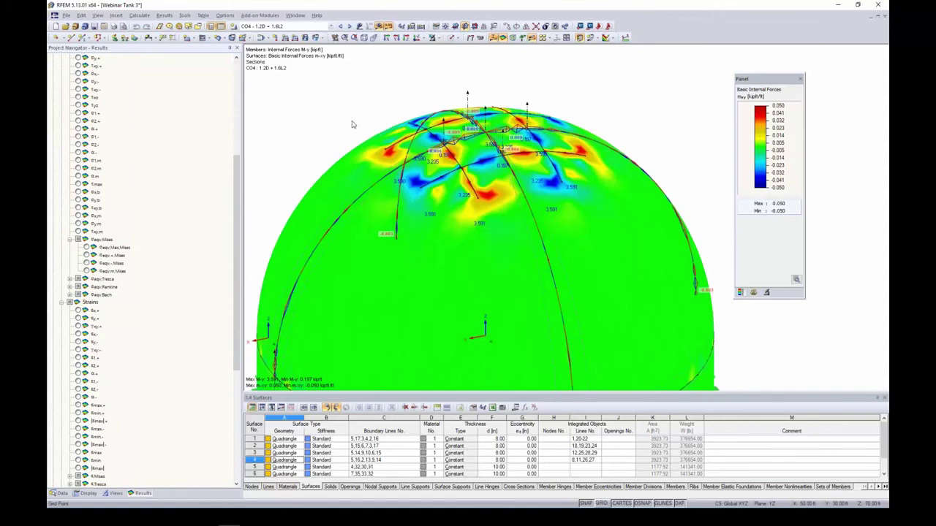
scroll(352, 119, "down", 3)
scroll(316, 133, "up", 2)
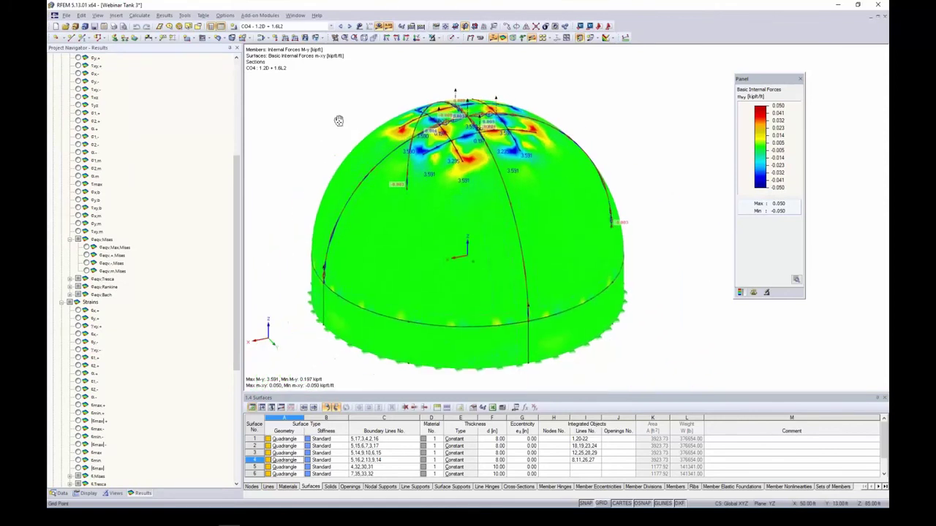
scroll(110, 125, "up", 7)
left_click(53, 105)
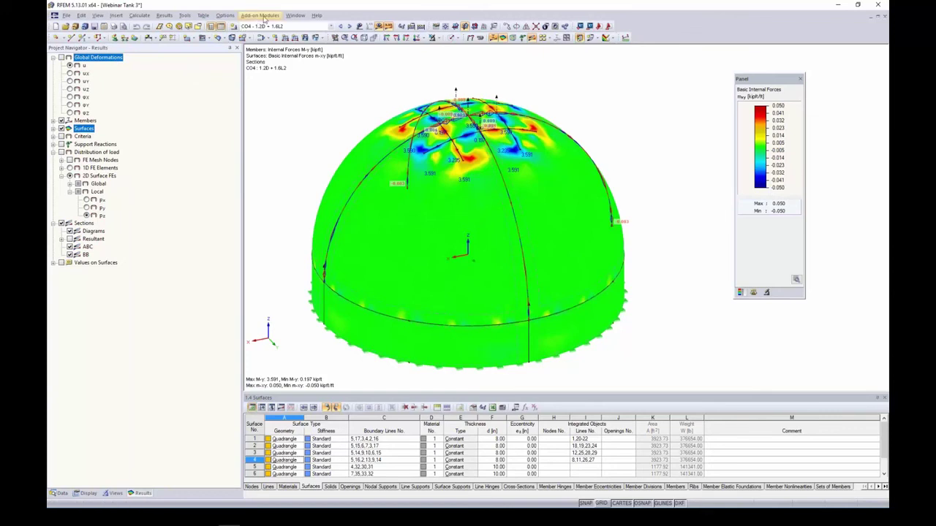
Switch to the Webinar Dome-1 model and hide its CO12 loads
left_click(296, 16)
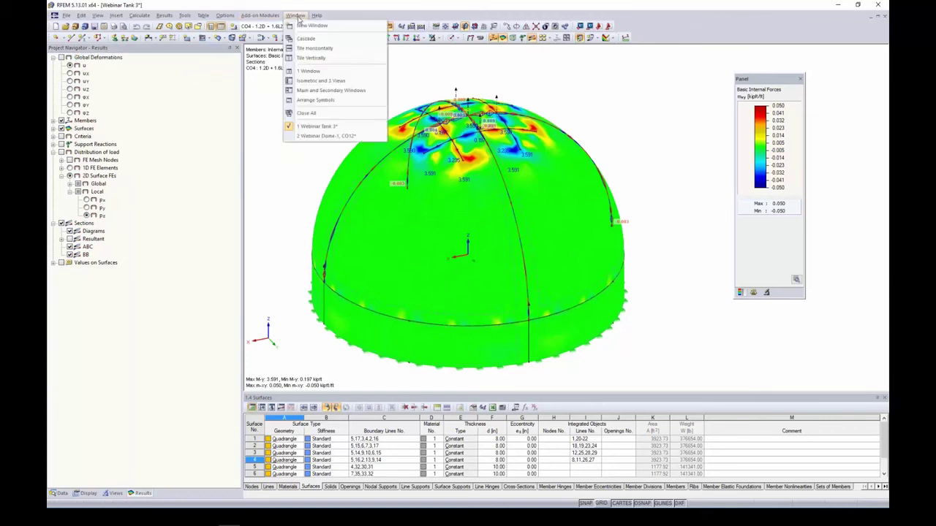
left_click(322, 137)
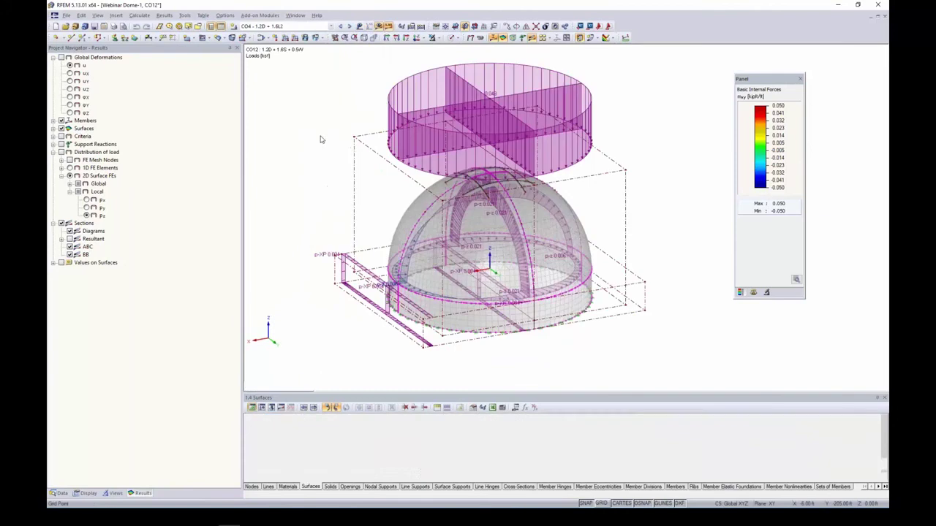
left_click(360, 25)
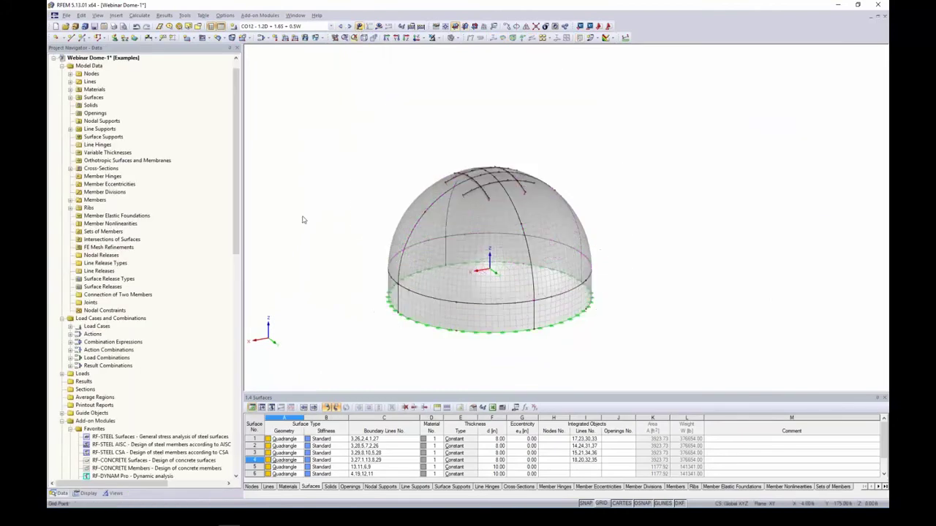
Open the RF-CONCRETE Surfaces add-on module and set the design standard to ACI 318-14
scroll(145, 275, "down", 2)
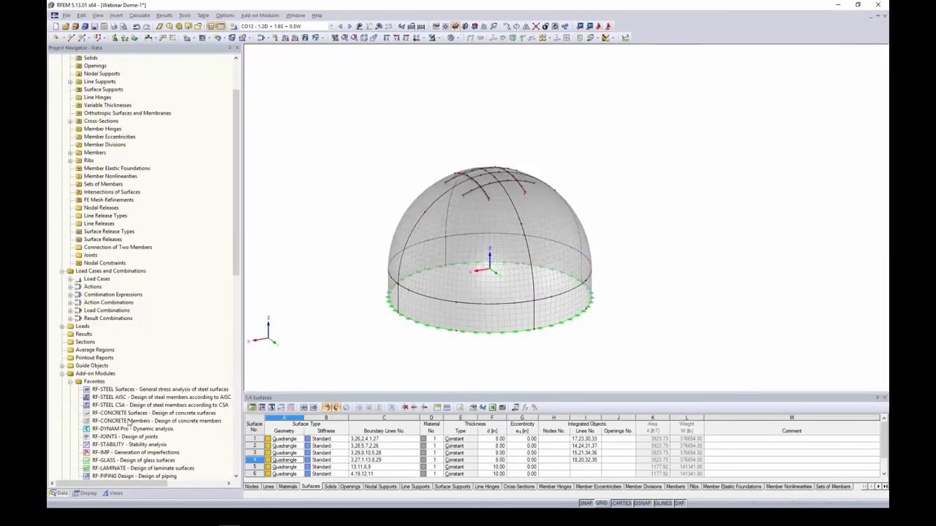
double_click(129, 413)
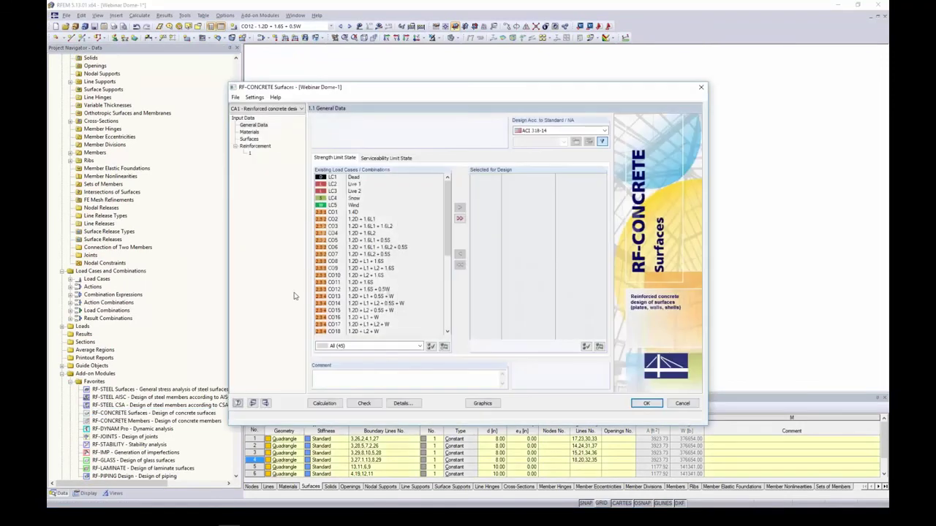
left_click_drag(443, 90, 447, 80)
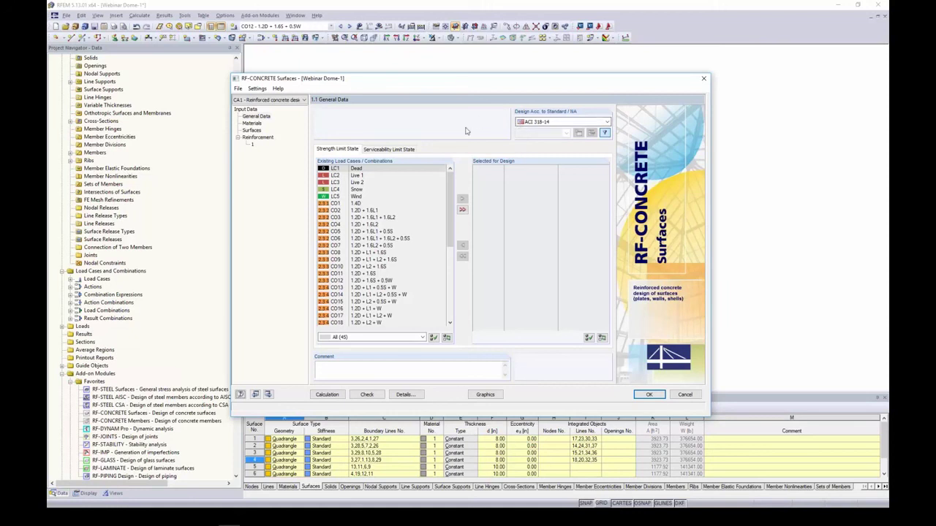
left_click(543, 122)
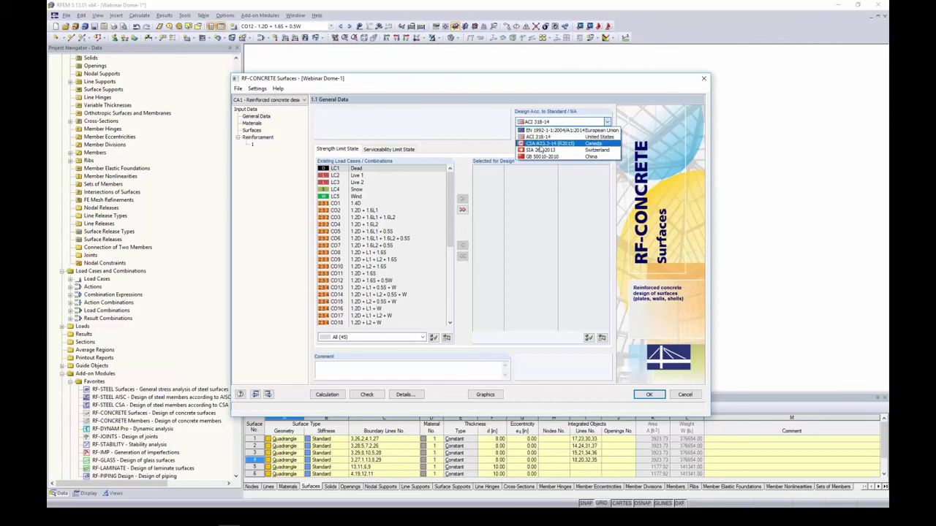
left_click(538, 139)
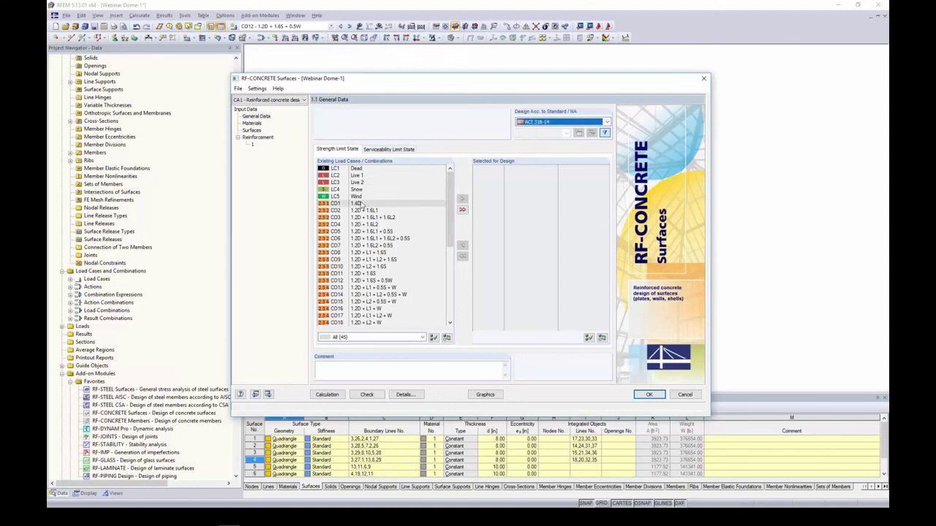
Select load combinations CO1 to CO21 for the strength limit state design
scroll(372, 234, "down", 3)
left_click(371, 280, "shift")
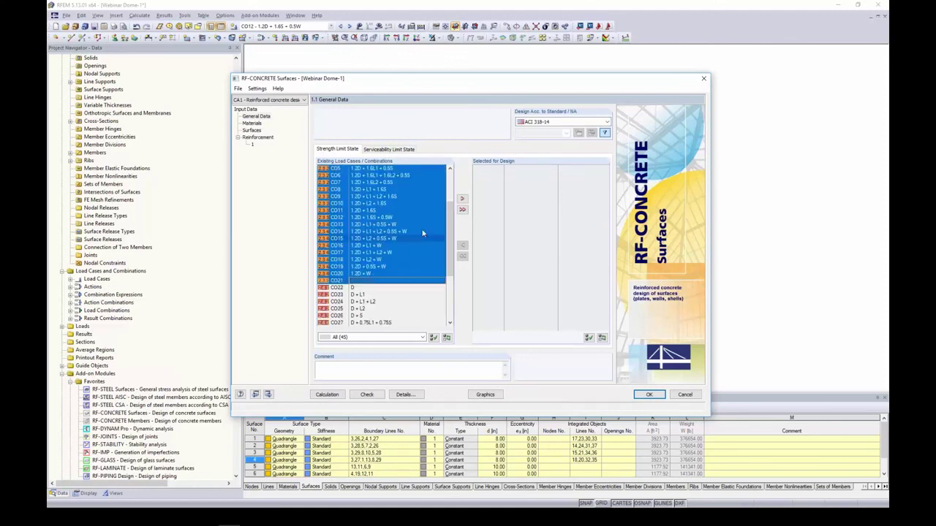
left_click(466, 200)
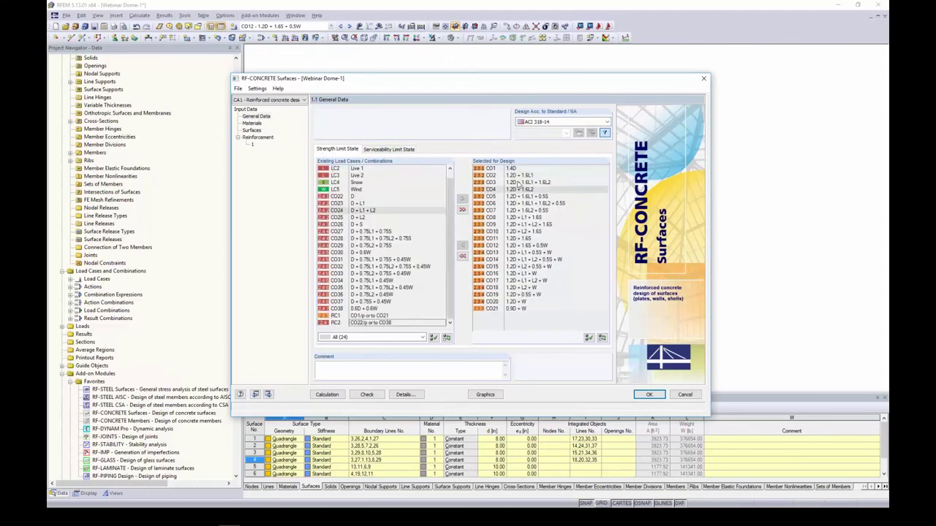
Select load combinations CO22 to CO38 for the serviceability limit state design
left_click(398, 150)
scroll(358, 223, "down", 6)
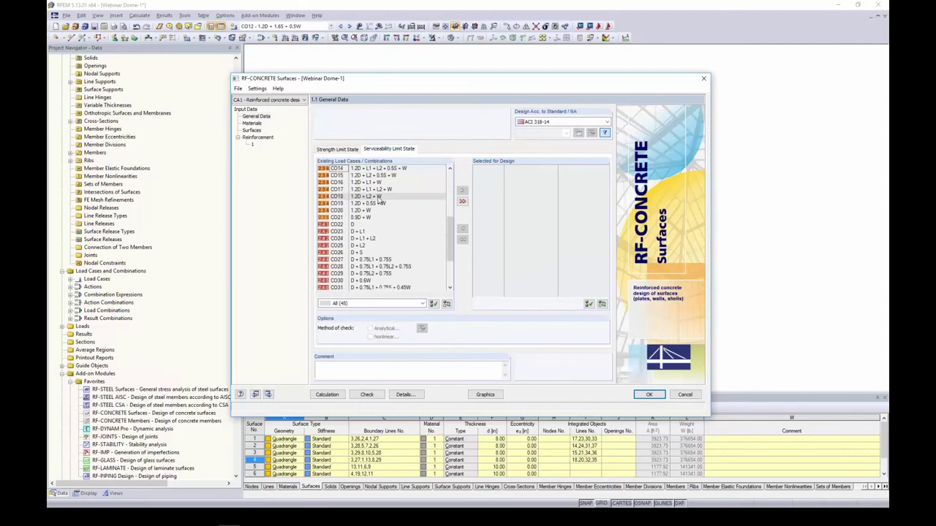
left_click(353, 225)
scroll(353, 226, "down", 3)
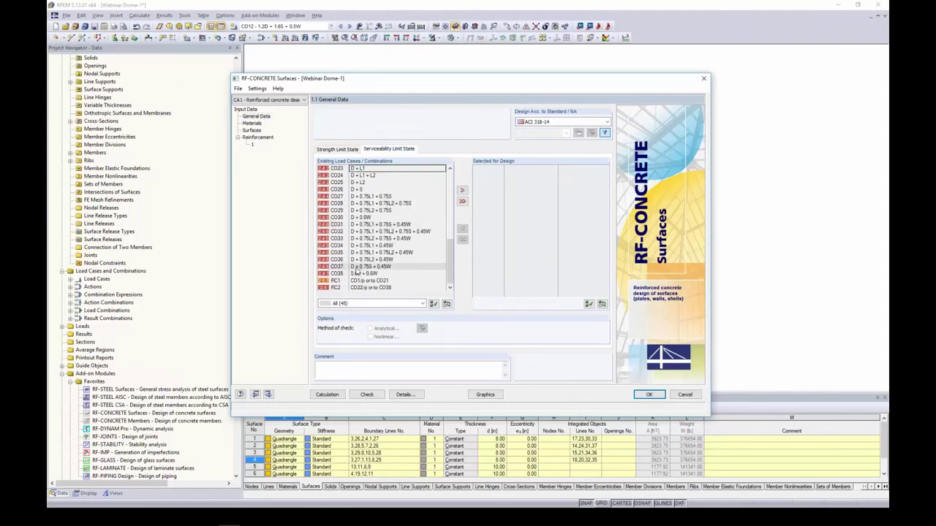
left_click(365, 272, "shift")
left_click(461, 191)
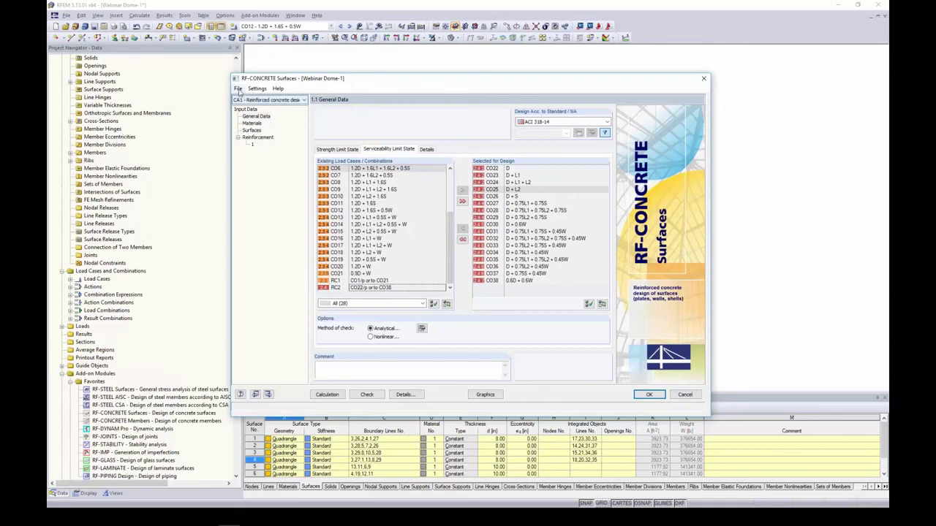
Rename the RF-CONCRETE Surfaces design case to "Strength & Service"
right_click(255, 102)
left_click(193, 109)
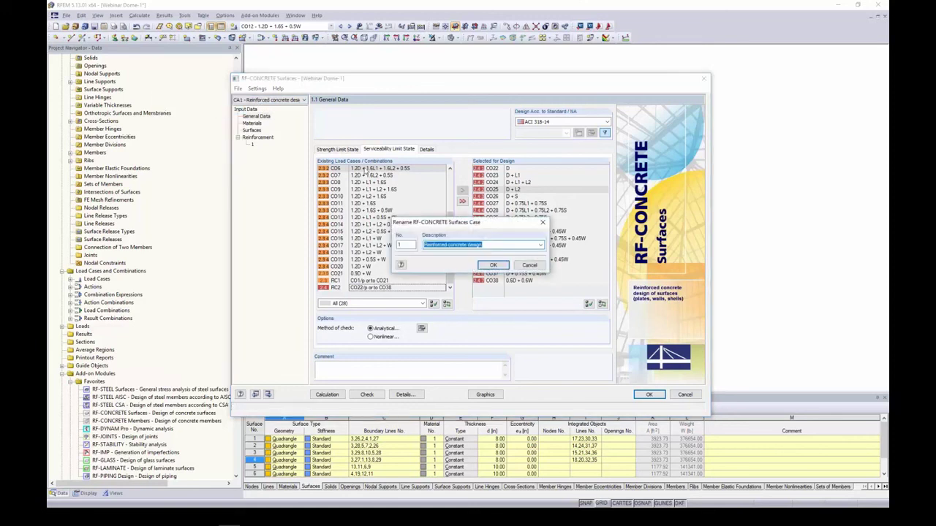
type("Strength & Service")
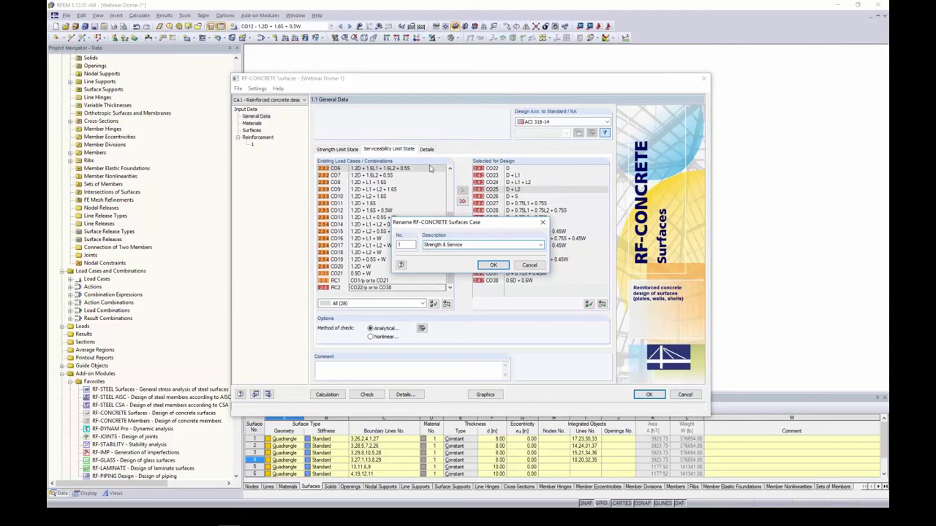
left_click(492, 265)
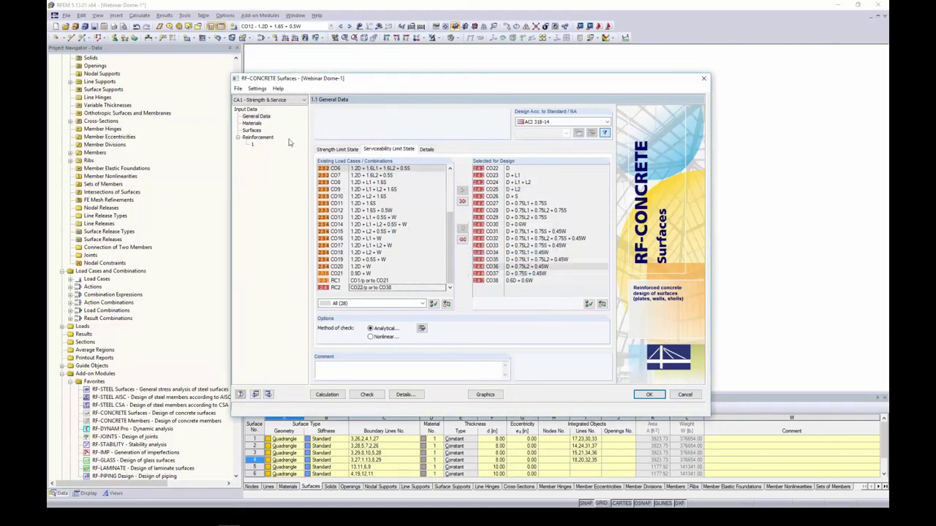
Review the concrete strength class and the available reinforcing steel grades for material 1
left_click(252, 122)
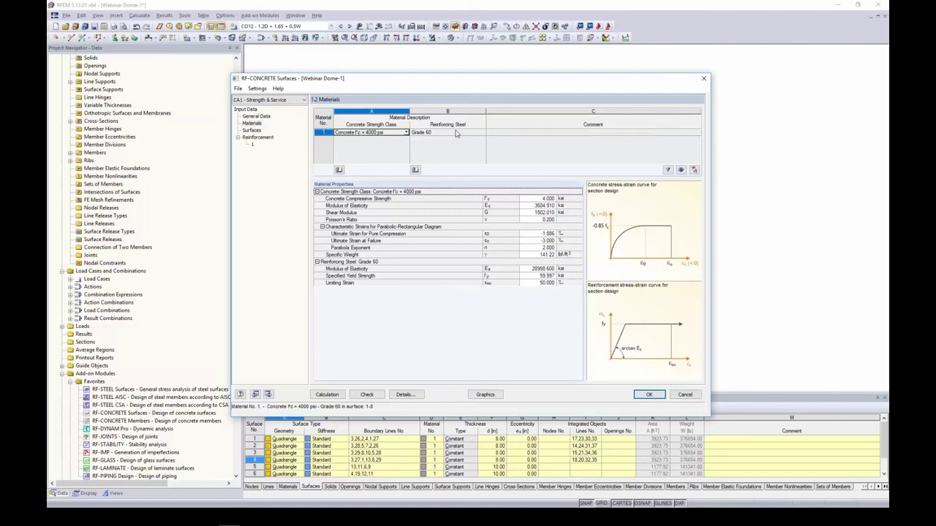
left_click(456, 133)
left_click(482, 134)
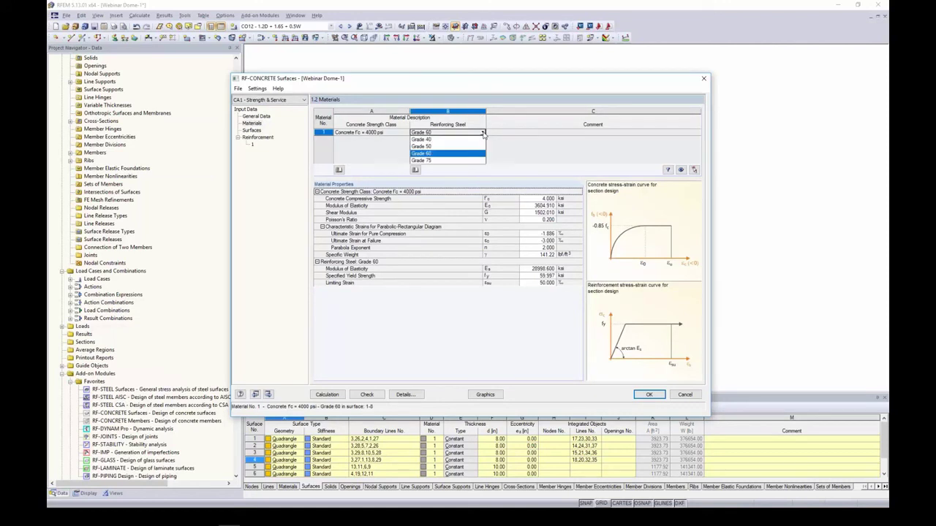
left_click(524, 150)
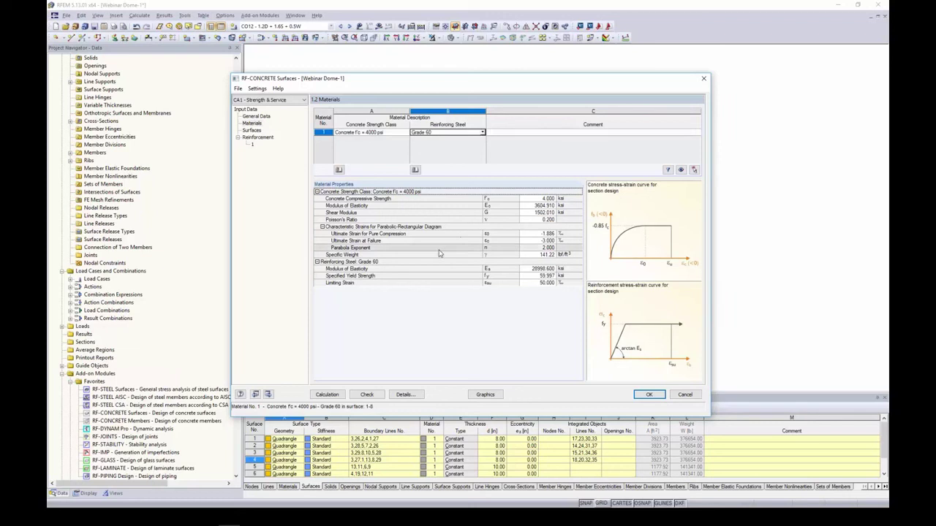
Check the thicknesses of the dome and wall surfaces against their locations in the model
left_click(252, 131)
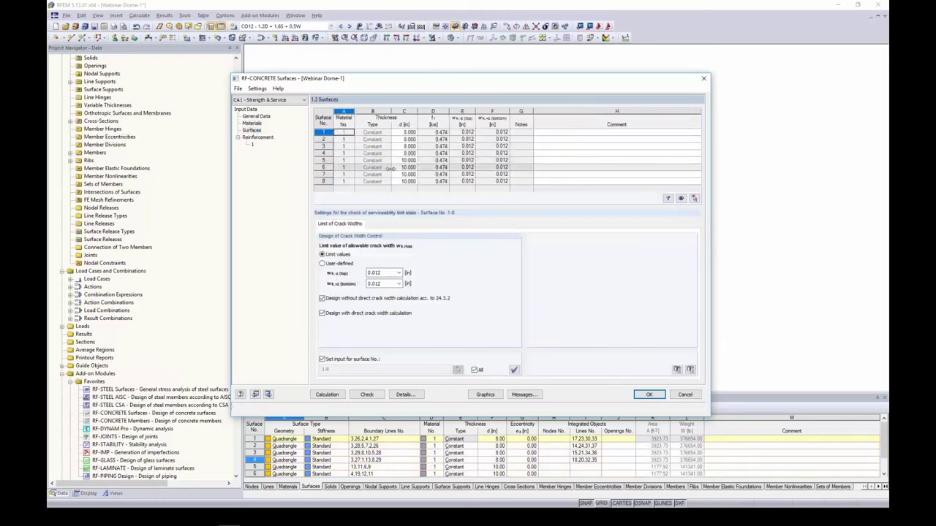
left_click_drag(411, 83, 404, 249)
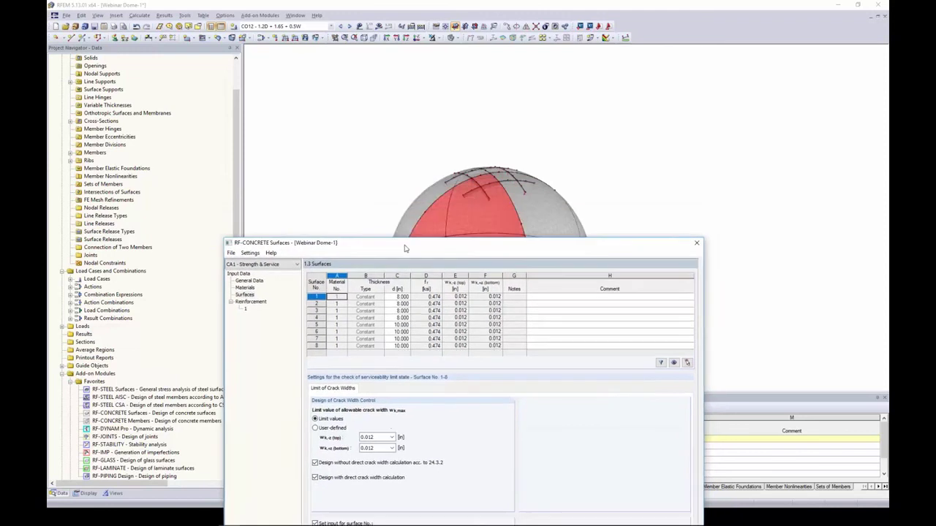
left_click(397, 320)
left_click(404, 327)
left_click(402, 340)
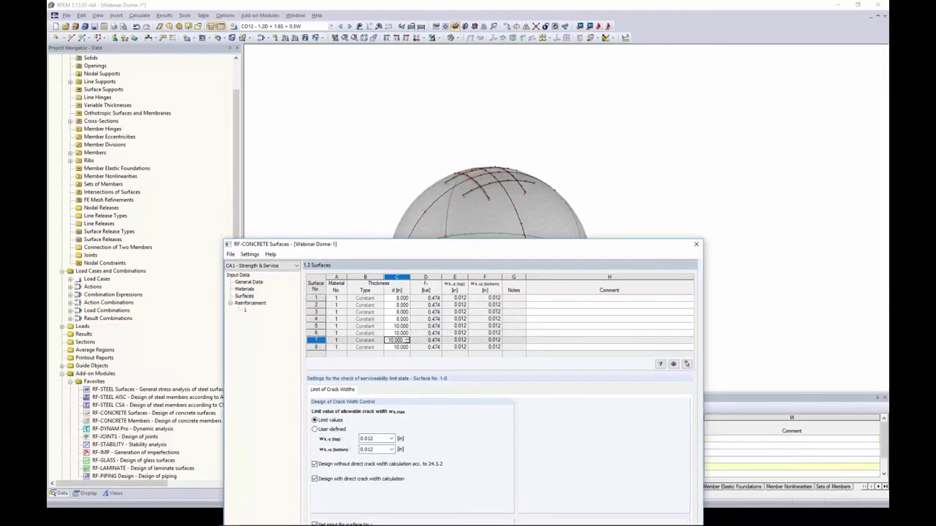
left_click(401, 305)
left_click(401, 298)
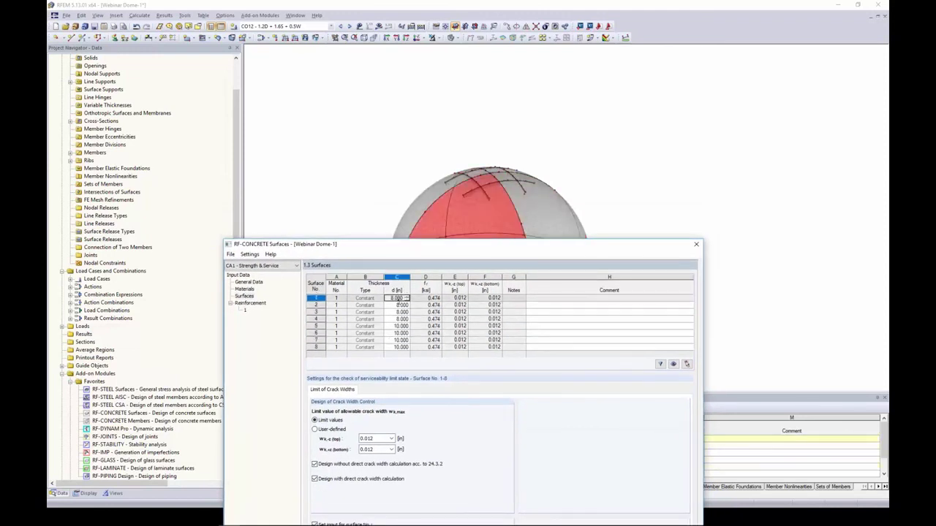
left_click(398, 304)
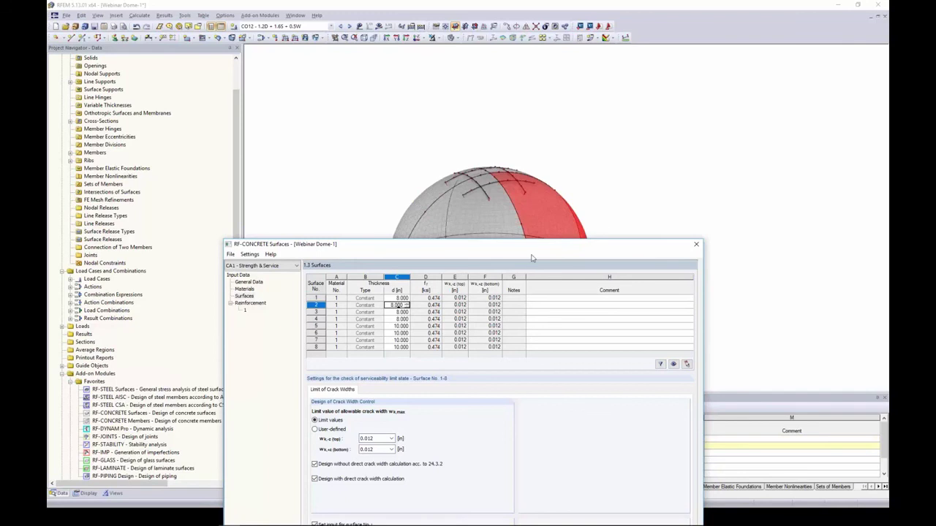
left_click_drag(531, 247, 540, 98)
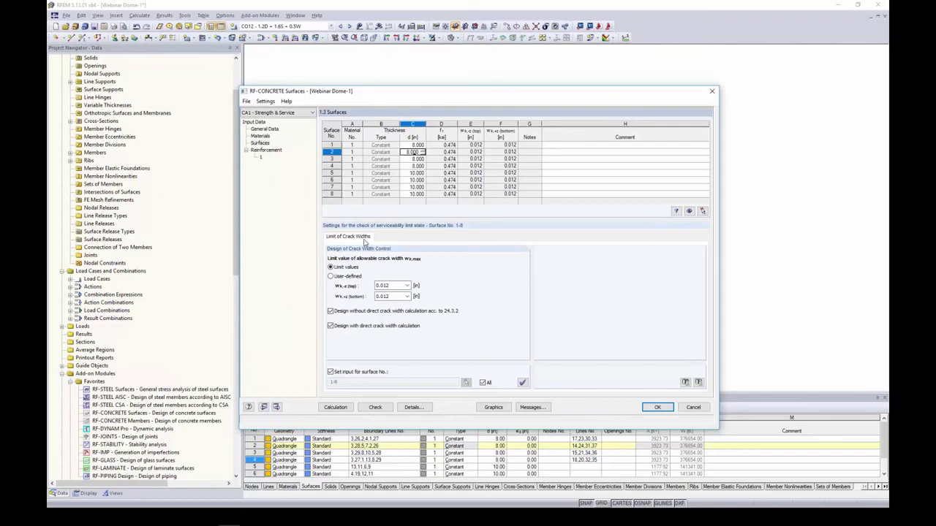
Choose the "Humidity, moist air, soil" exposure condition of 0.012 in as the top crack width limit
left_click(264, 129)
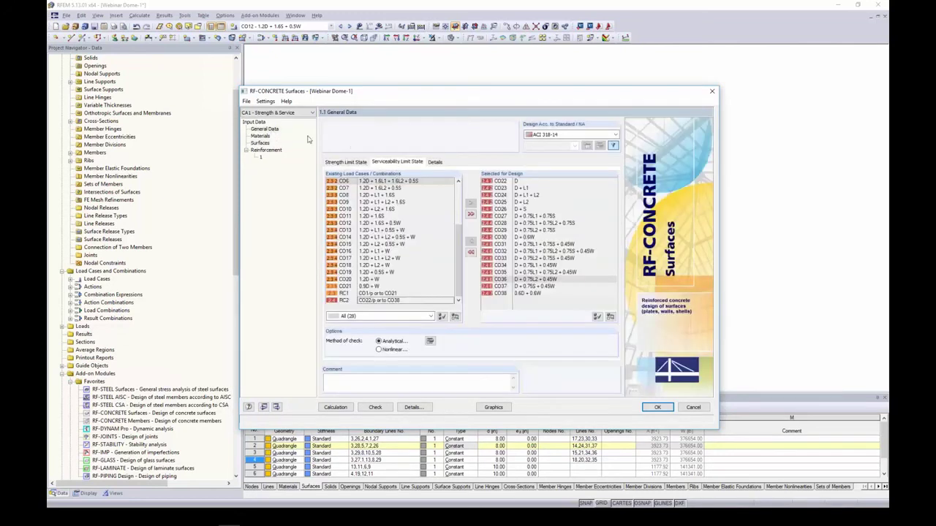
left_click(260, 142)
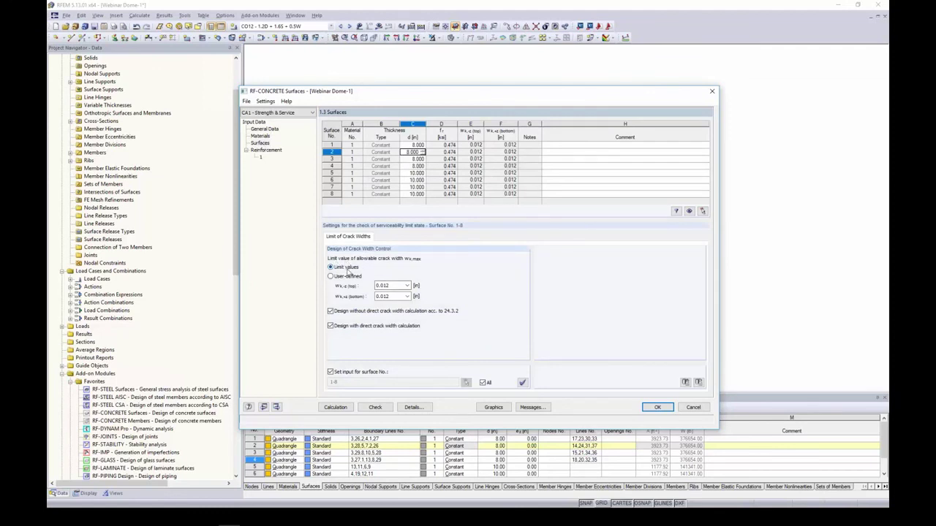
left_click(395, 285)
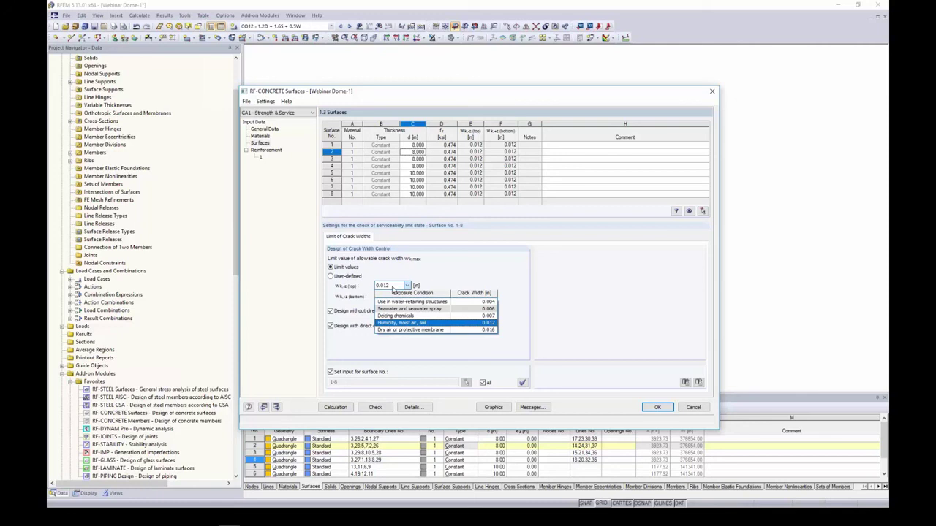
left_click(399, 324)
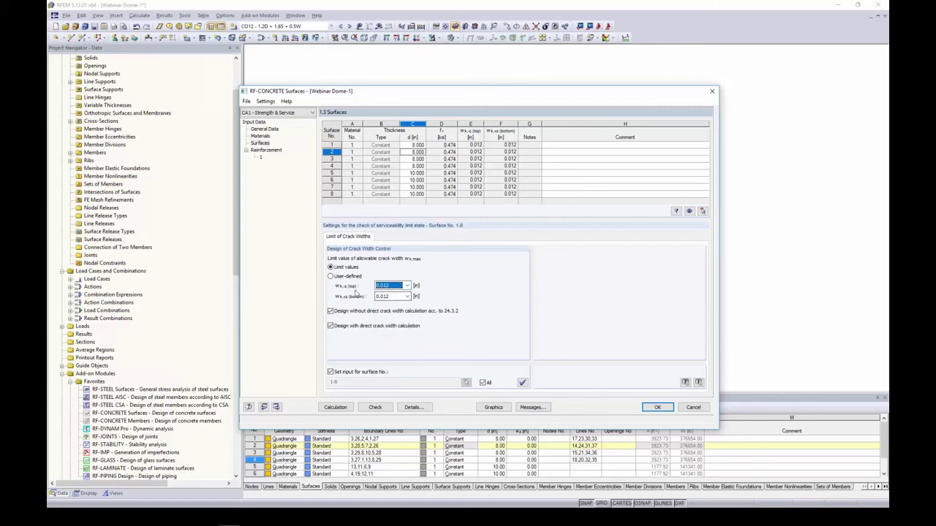
left_click(330, 276)
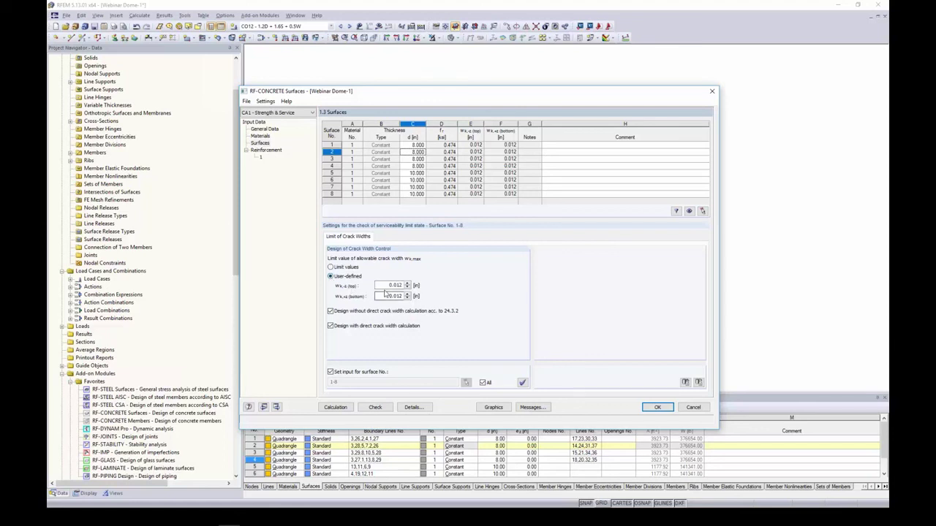
mouse_move(403, 285)
left_mouse_down()
mouse_move(390, 285)
mouse_move(390, 296)
left_mouse_up()
left_click(330, 266)
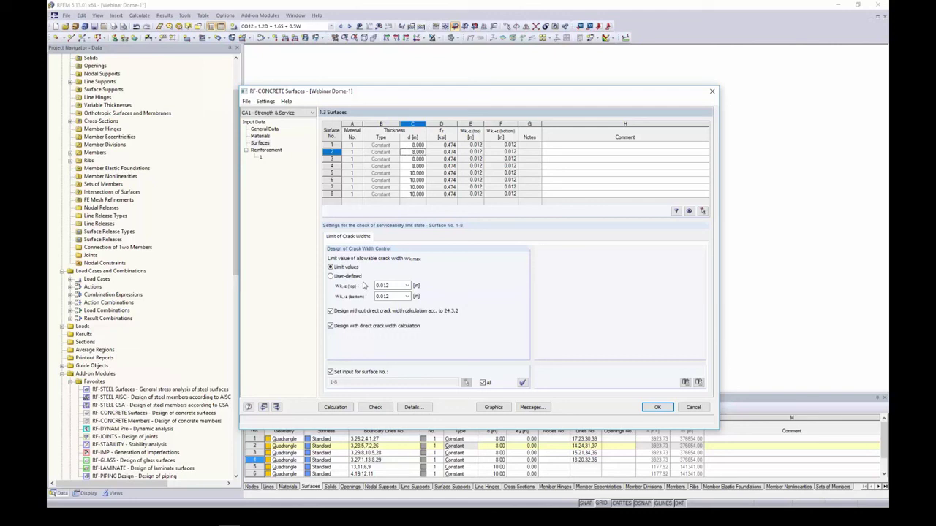
Name the first reinforcement group "Dome" and assign it only to dome surfaces 1-4, selected graphically
left_click(267, 150)
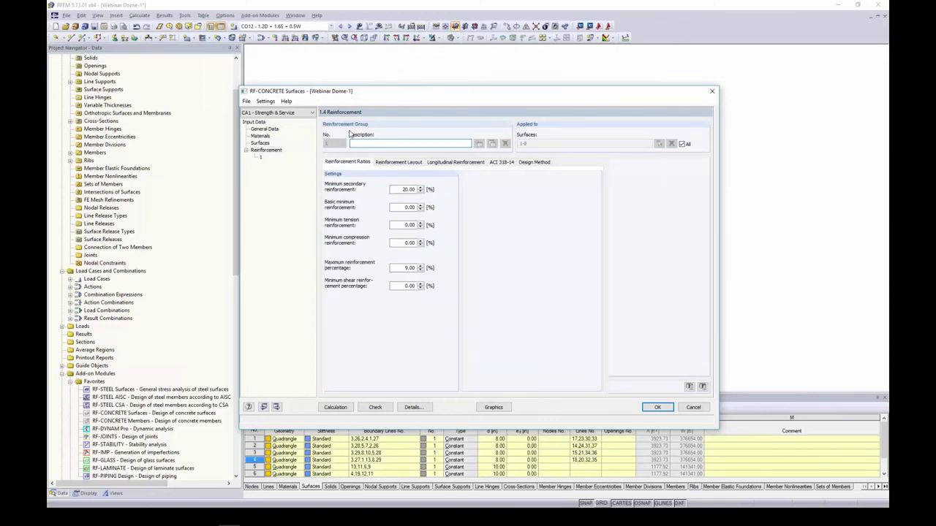
type("Dome")
left_click(681, 144)
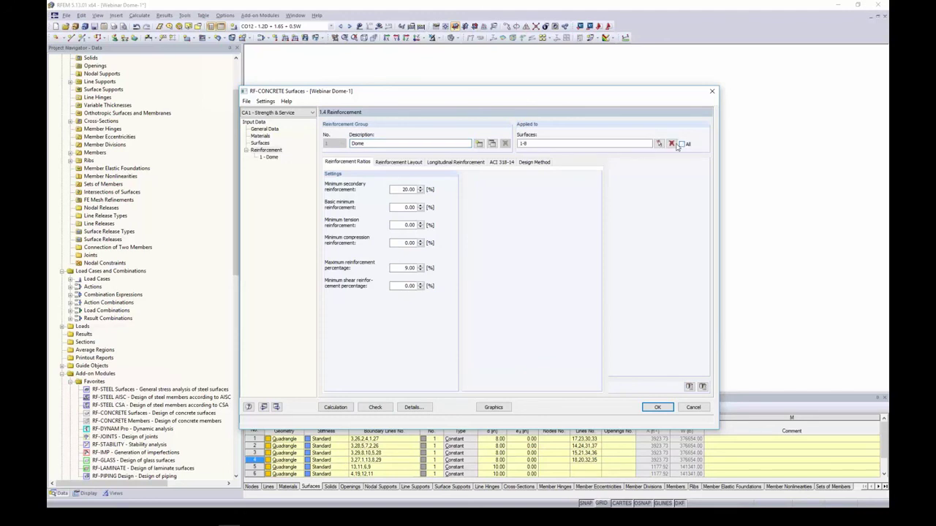
left_click(659, 143)
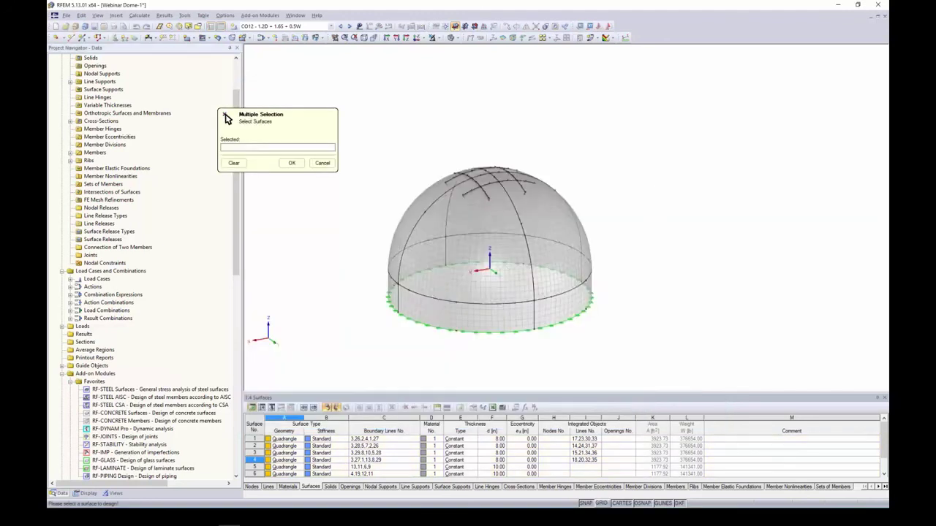
left_click_drag(635, 224, 387, 128)
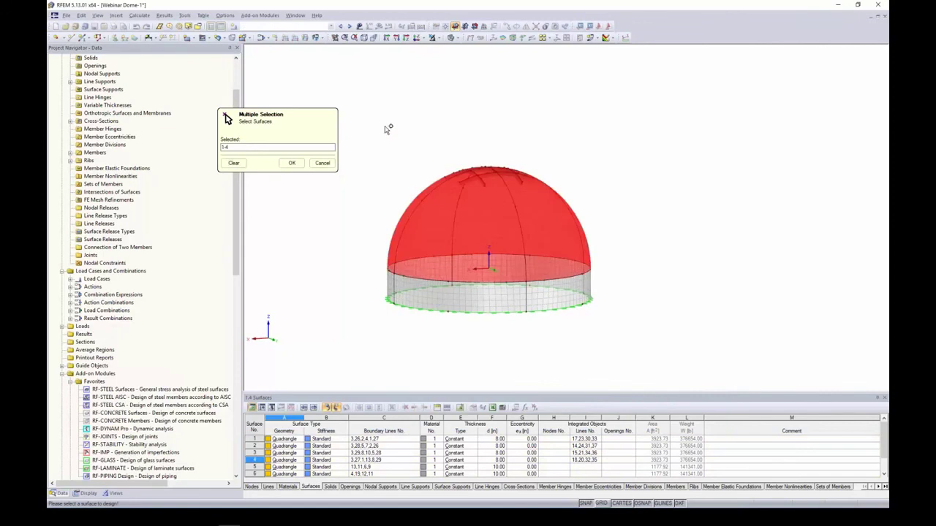
left_click(292, 163)
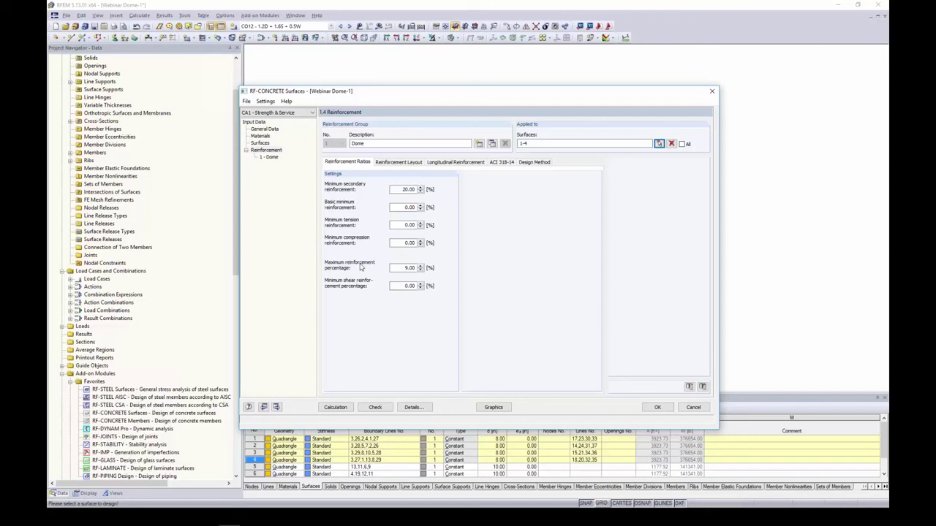
Set the d1 concrete covers of the Dome group's basic and additional reinforcement to 2 in
left_click_drag(407, 269, 451, 277)
left_click(405, 268)
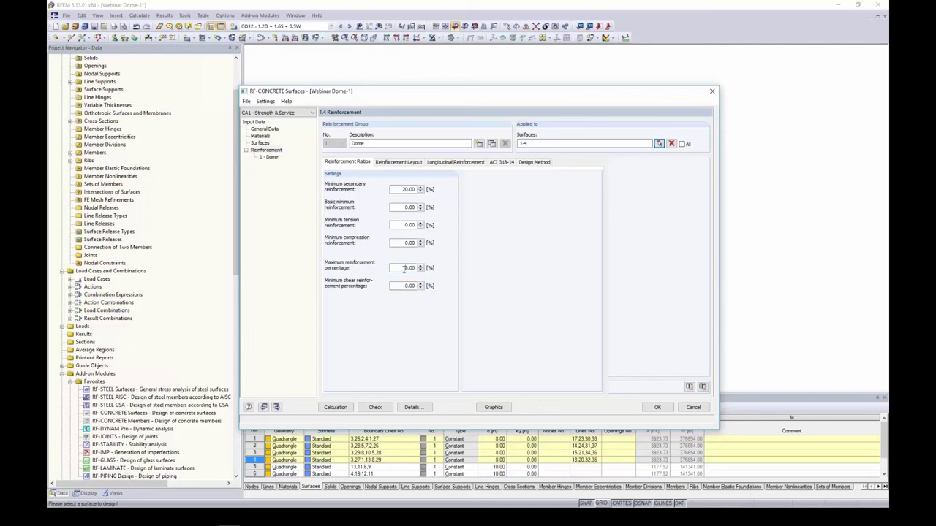
left_click(397, 162)
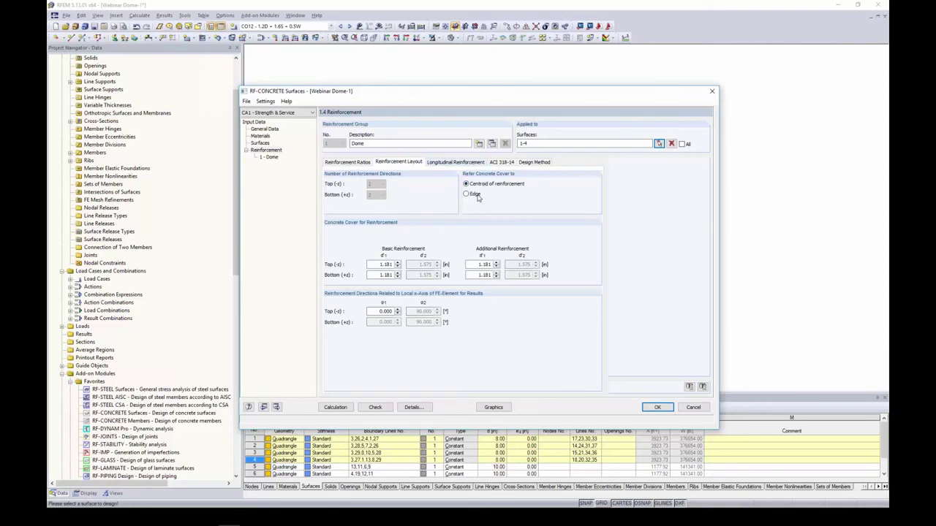
double_click(386, 264)
type("2.0")
key("Tab")
key("Tab")
type("2")
key("Tab")
type("2")
key("Tab")
Define the provided basic reinforcement from 0.75 in rebar at 12 in spacing for top and bottom in both directions
left_click(441, 163)
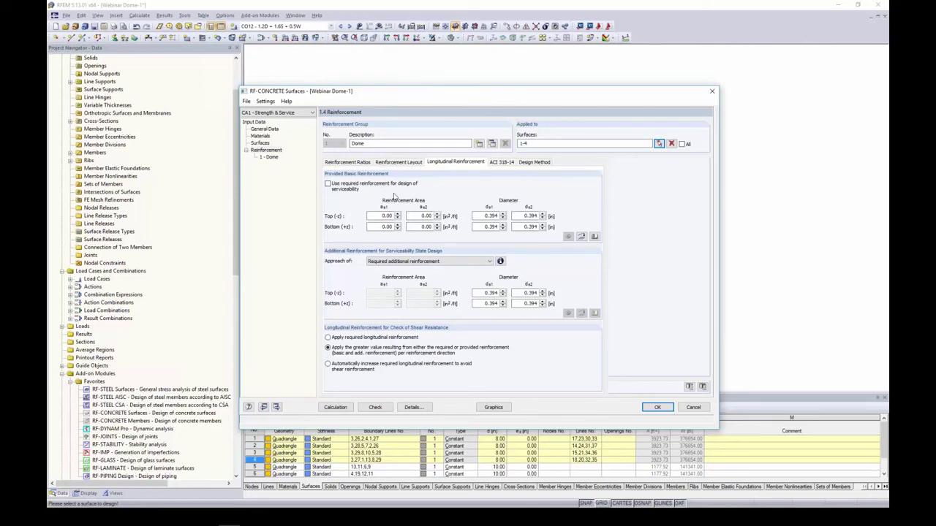
left_click(581, 236)
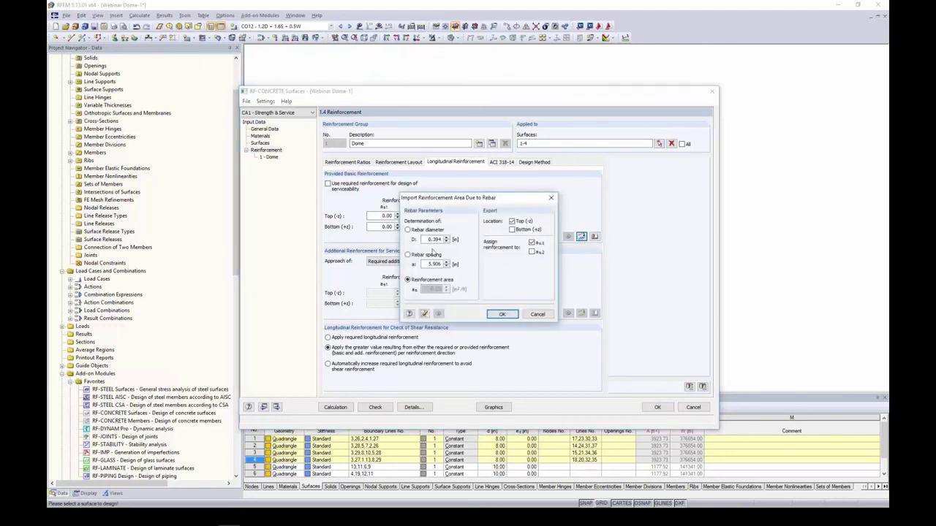
double_click(435, 239)
type("0.75")
left_click(425, 264)
type("12")
left_click(513, 229)
left_click(531, 251)
left_click(504, 314)
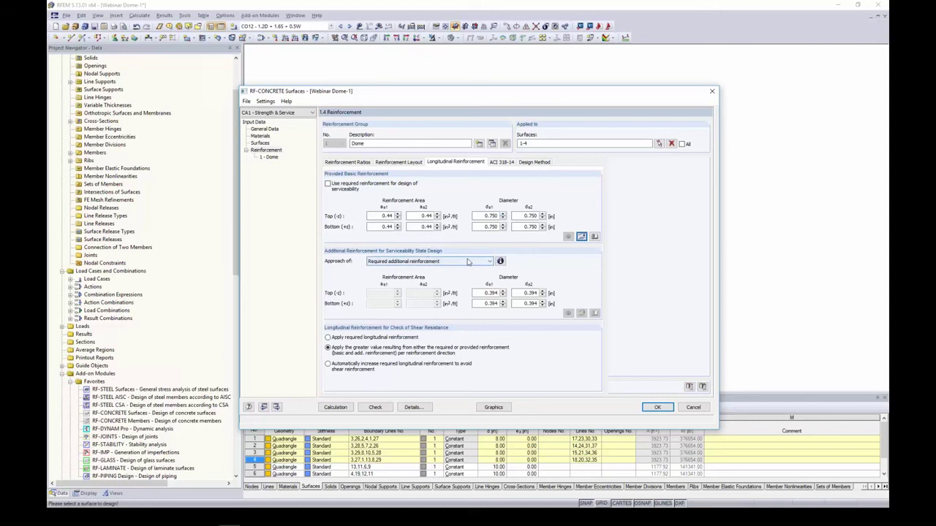
Review the additional reinforcement approaches for serviceability design and select "User-defined additional reinforcement"
left_click(488, 262)
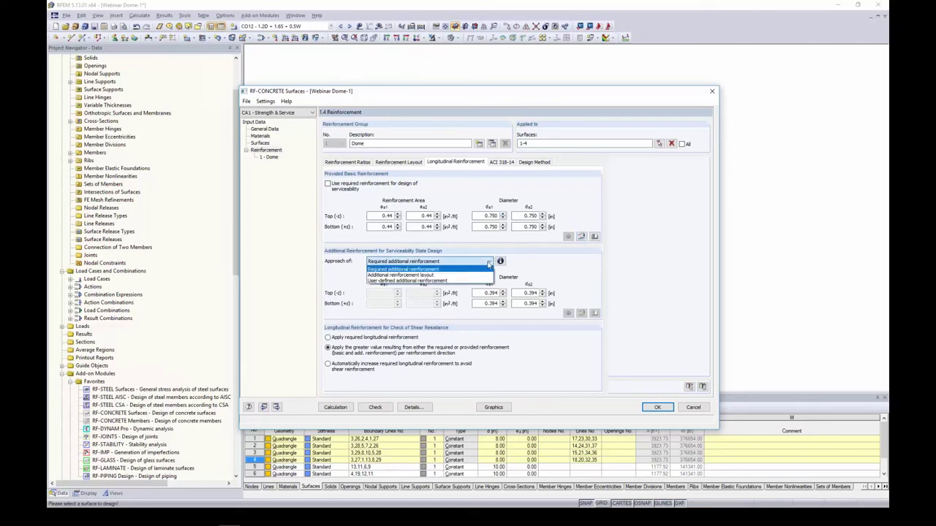
left_click(489, 269)
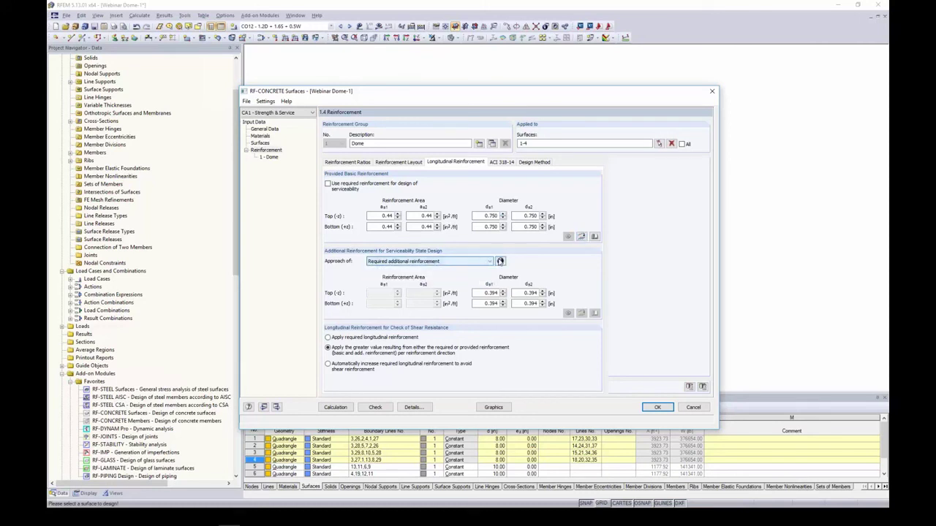
left_click(500, 261)
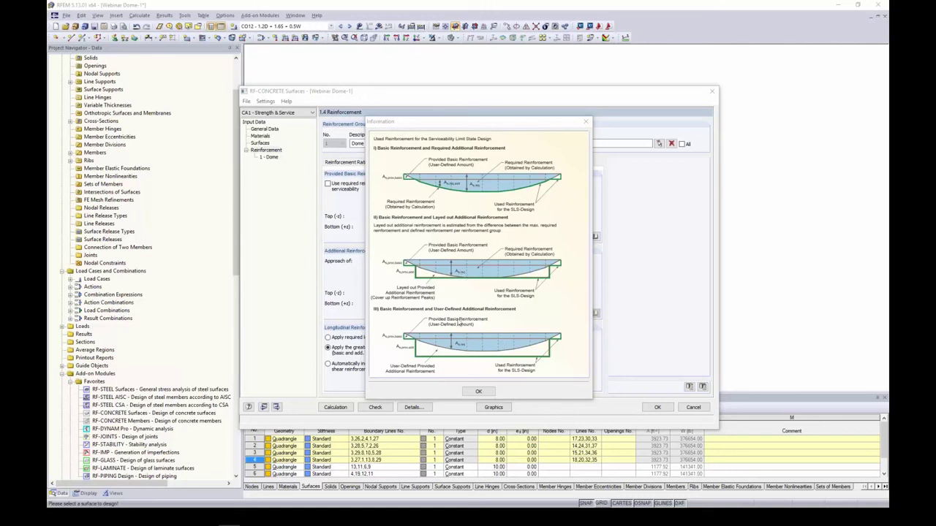
left_click(586, 121)
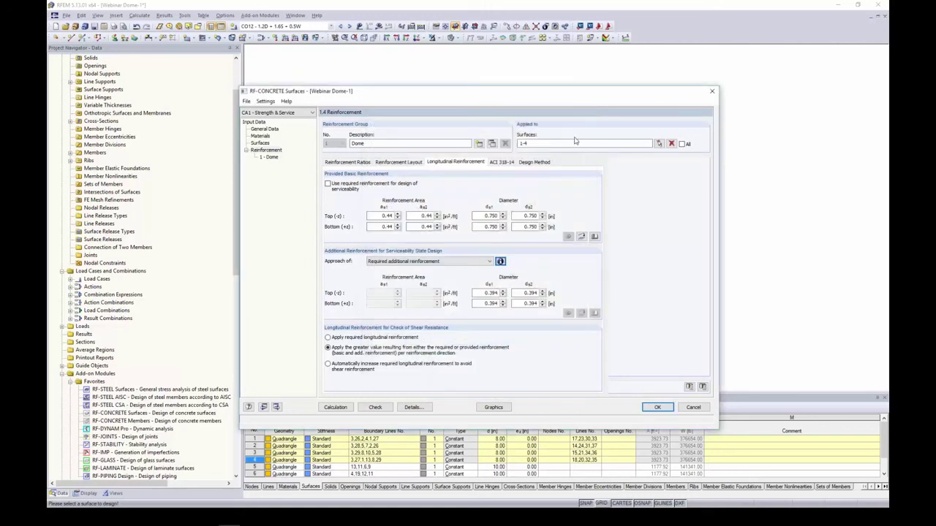
left_click(472, 261)
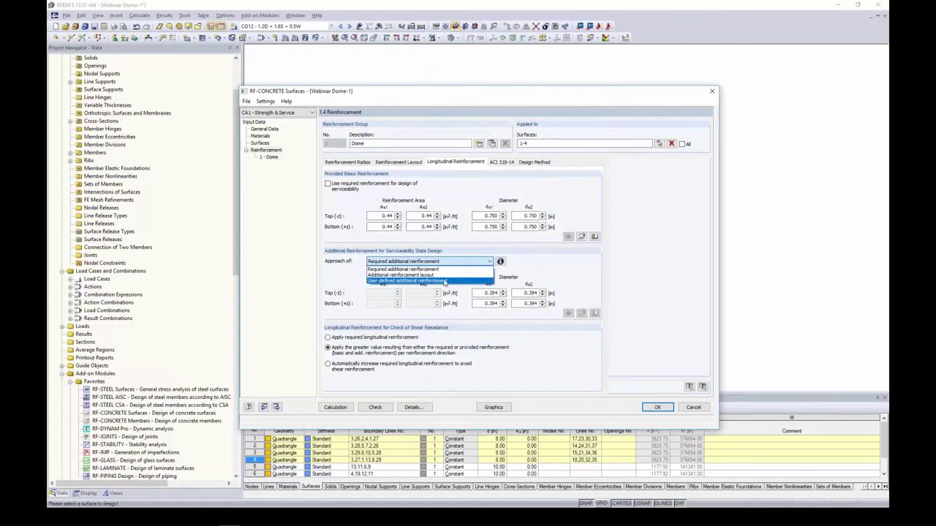
left_click(443, 280)
left_click(380, 292)
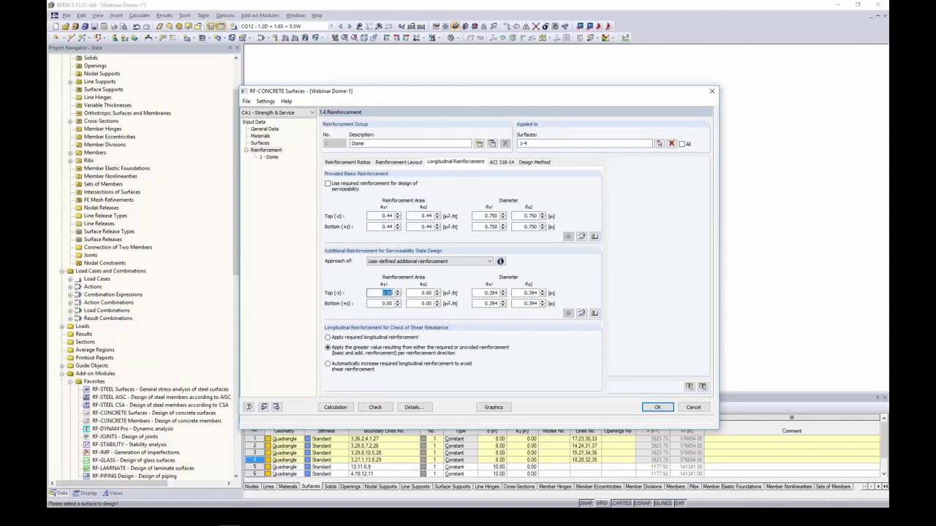
double_click(424, 303)
Enable the minimum longitudinal reinforcement for walls according to ACI 318-14 Chapter 11 in the Dome group and review its design method
left_click(501, 163)
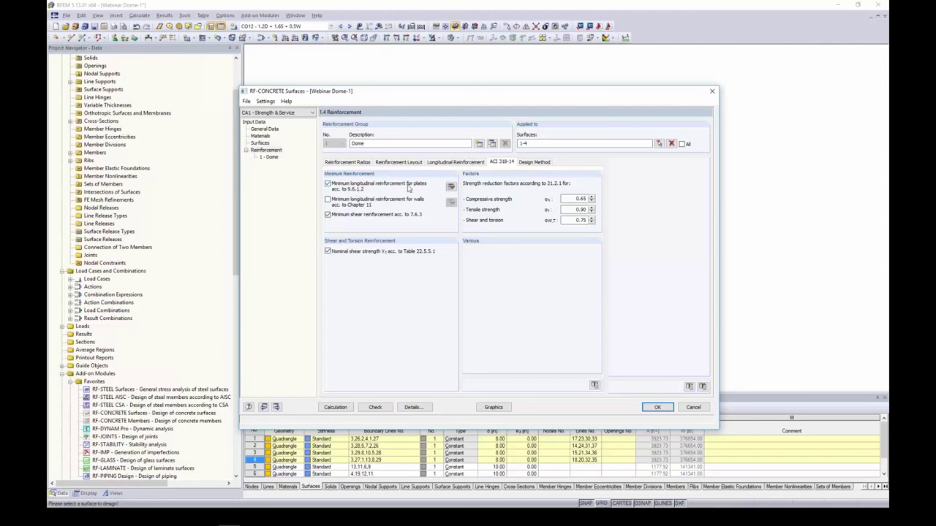
left_click(328, 199)
left_click(543, 162)
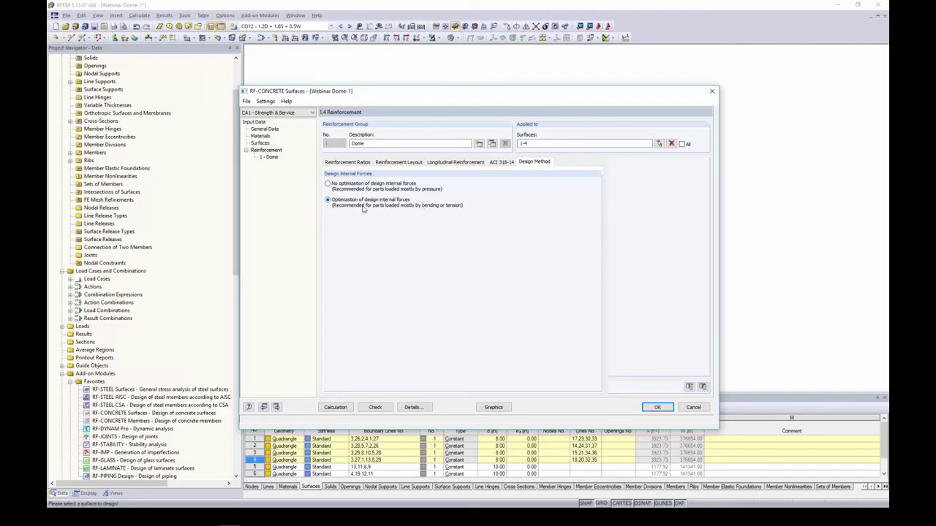
left_click(445, 162)
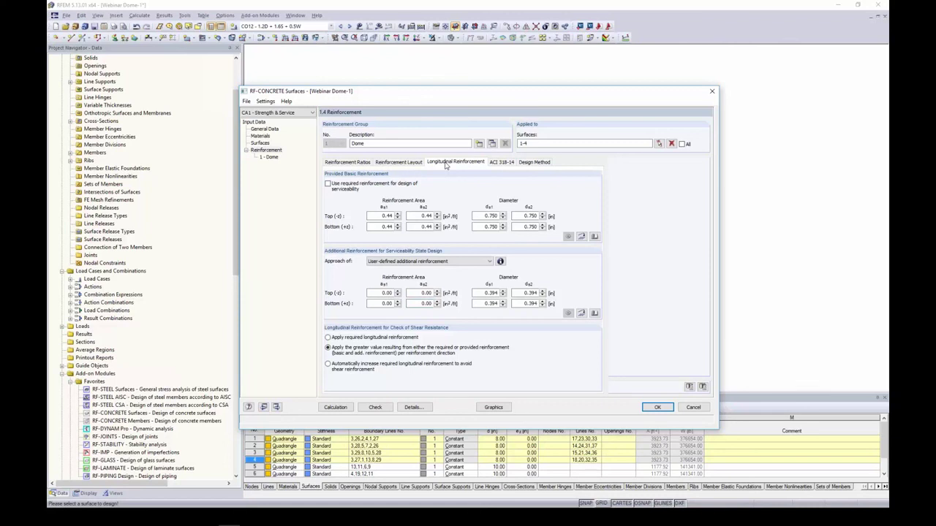
Copy the Dome reinforcement group to a second group for surfaces 5-8 and name it "Walls"
left_click(377, 143)
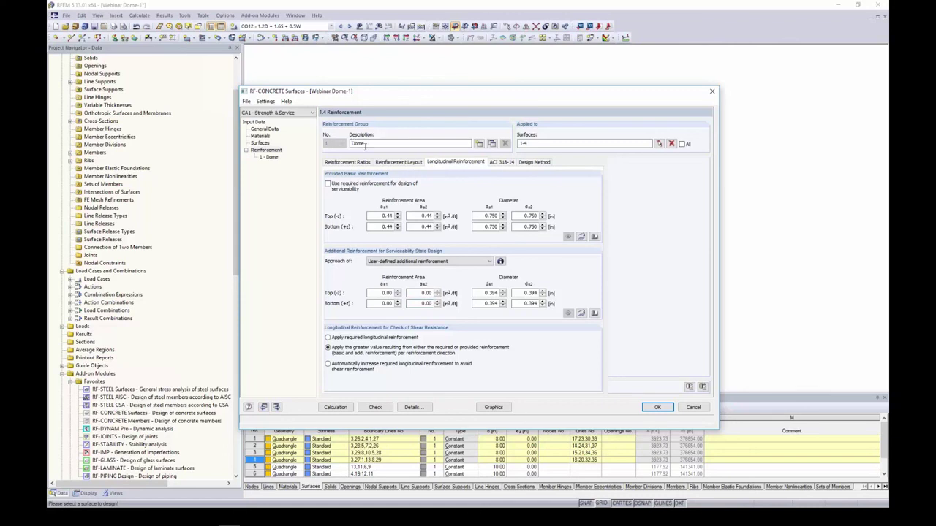
left_click(492, 144)
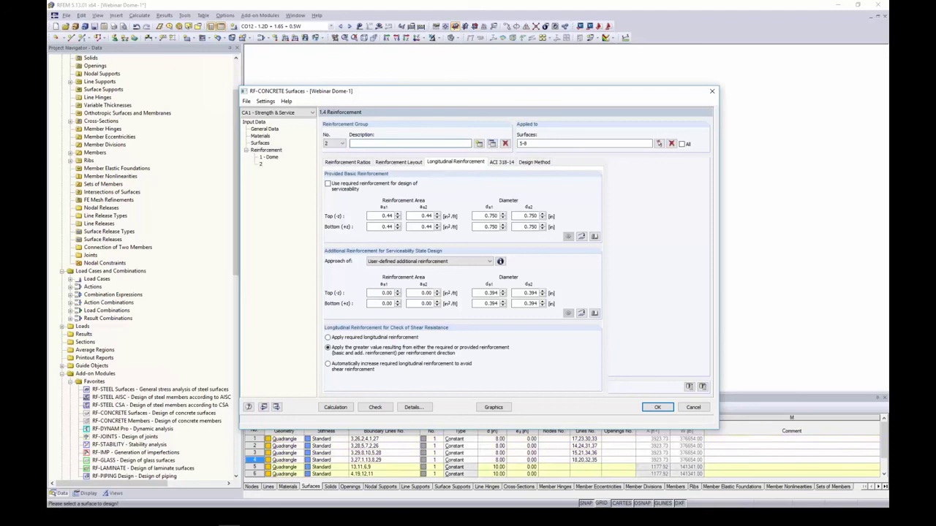
type("Walls")
left_click(338, 144)
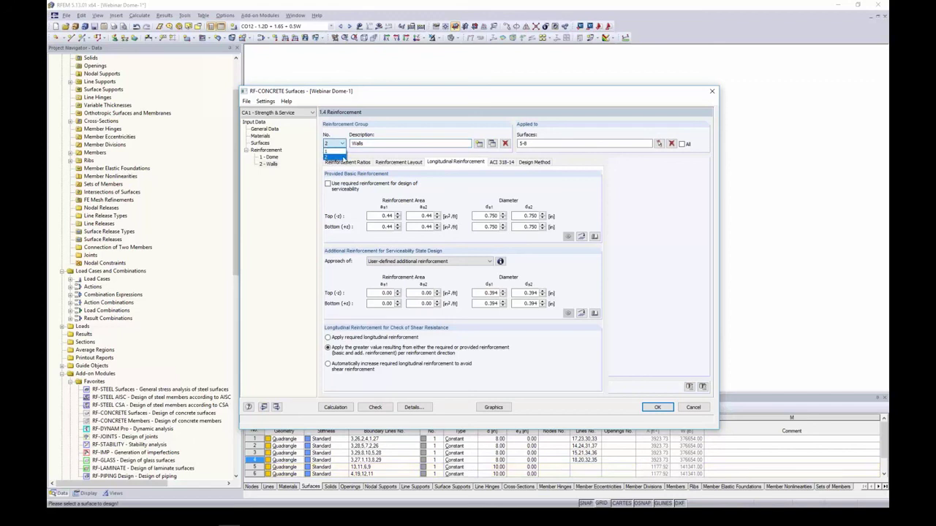
left_click(360, 156)
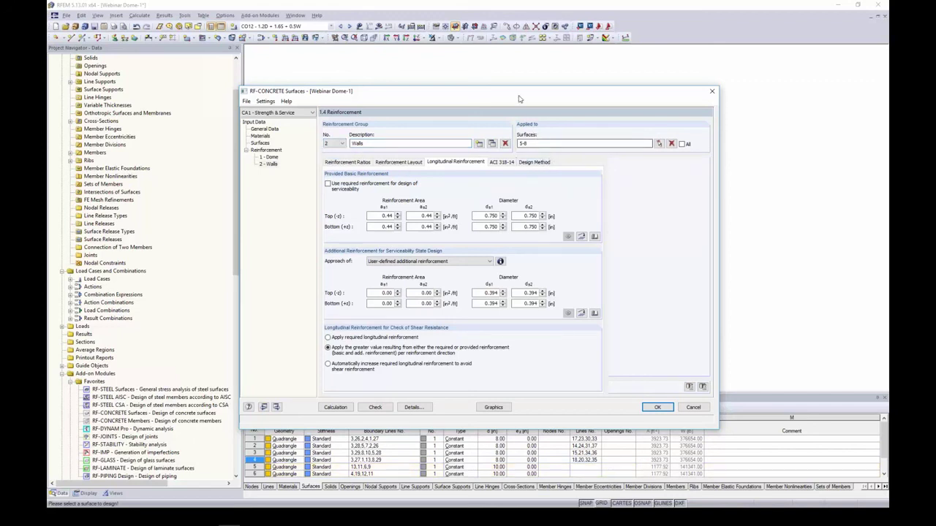
left_click_drag(521, 95, 512, 75)
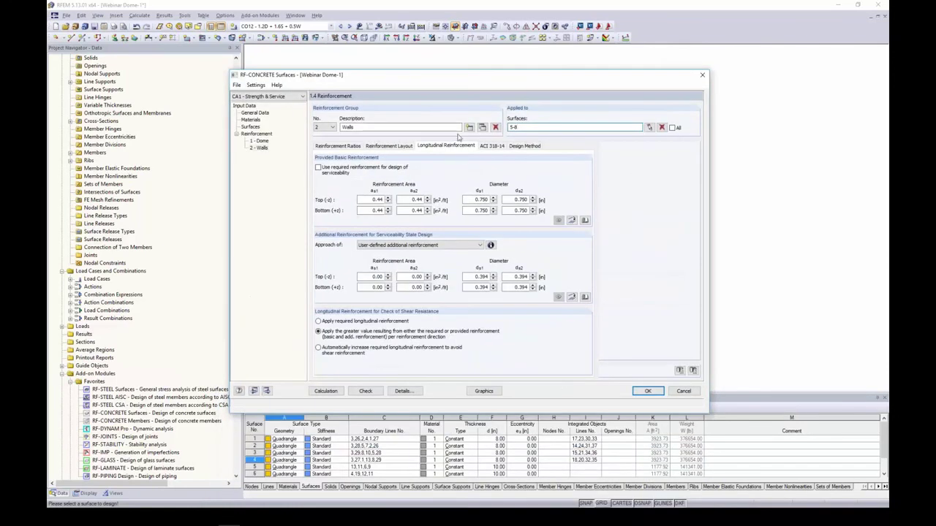
Define the Walls group's provided basic reinforcement from 0.875 in rebar at 8 in spacing for top and bottom in both directions
left_click(570, 221)
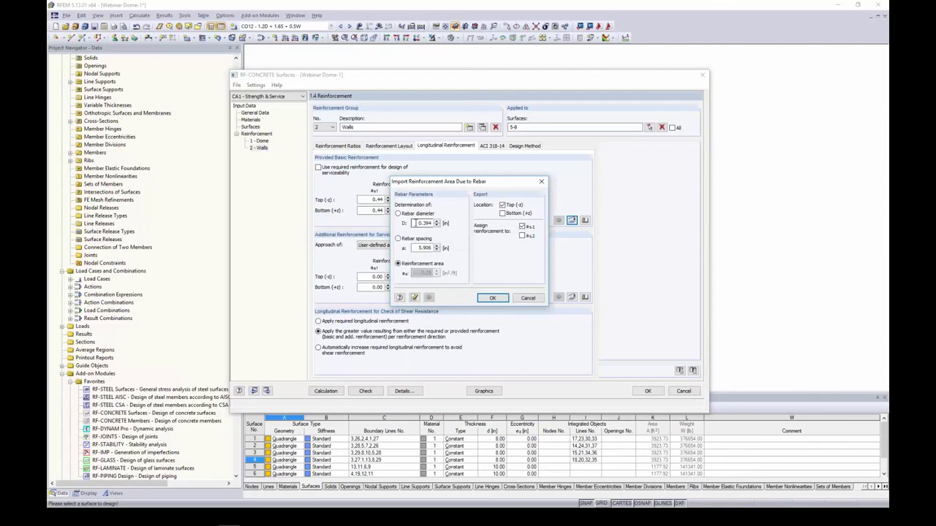
double_click(416, 223)
type("0.875")
double_click(418, 248)
type("8")
left_click(503, 213)
left_click(521, 236)
left_click(492, 297)
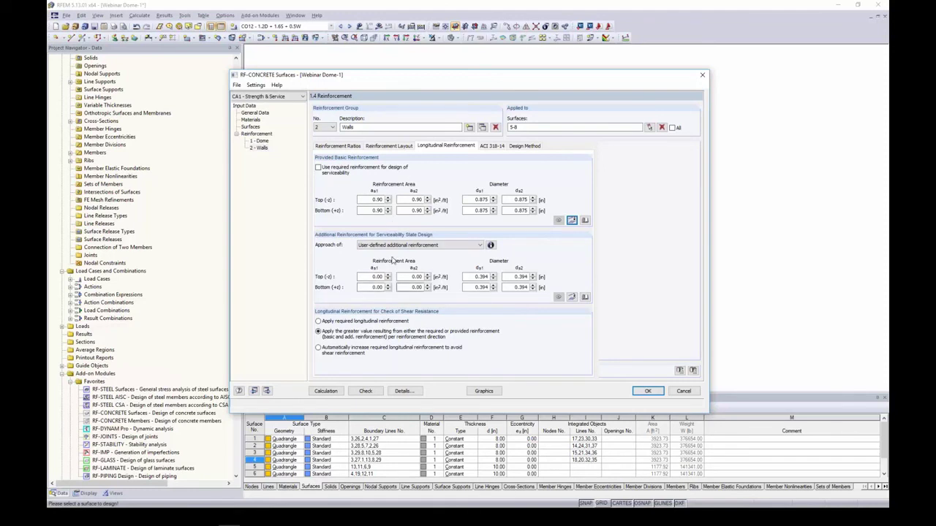
Check the Walls group's reinforcement layout and ACI 318-14 settings, and accept the concrete surface design input
left_click(402, 147)
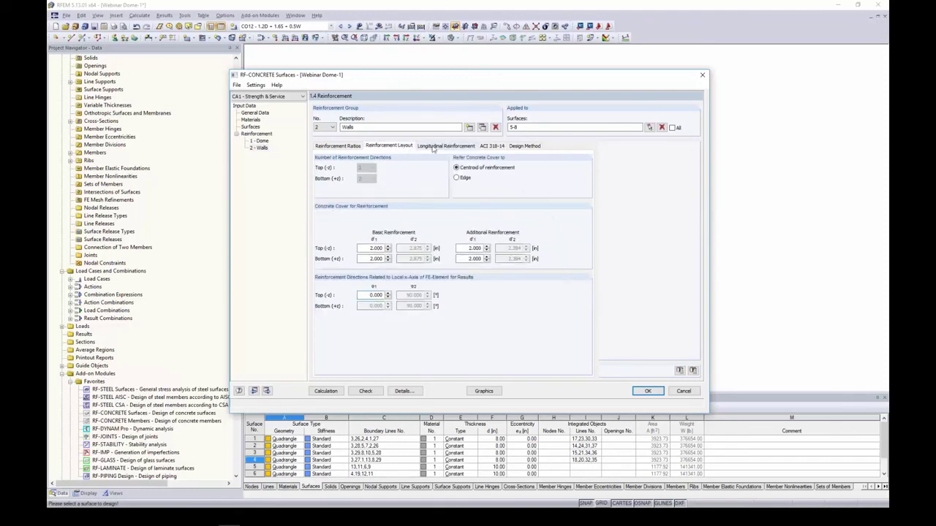
left_click(436, 147)
left_click(482, 148)
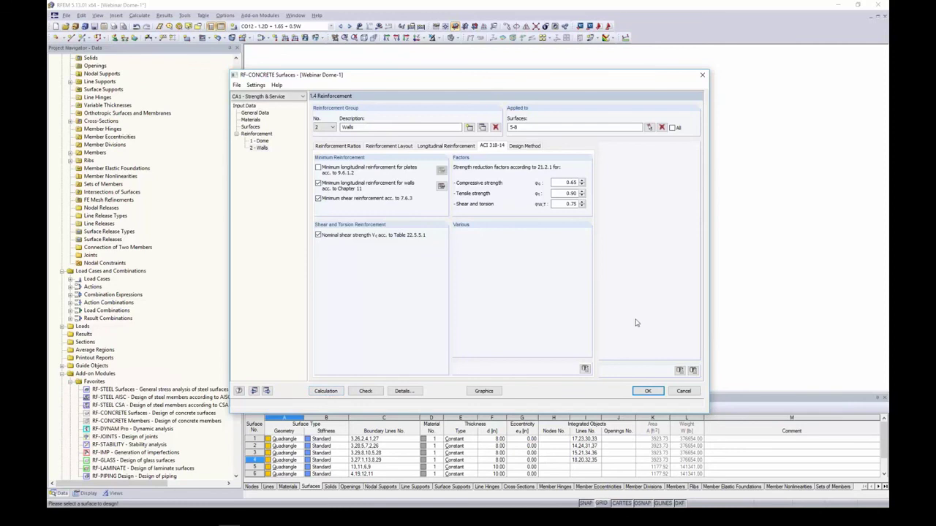
left_click(647, 391)
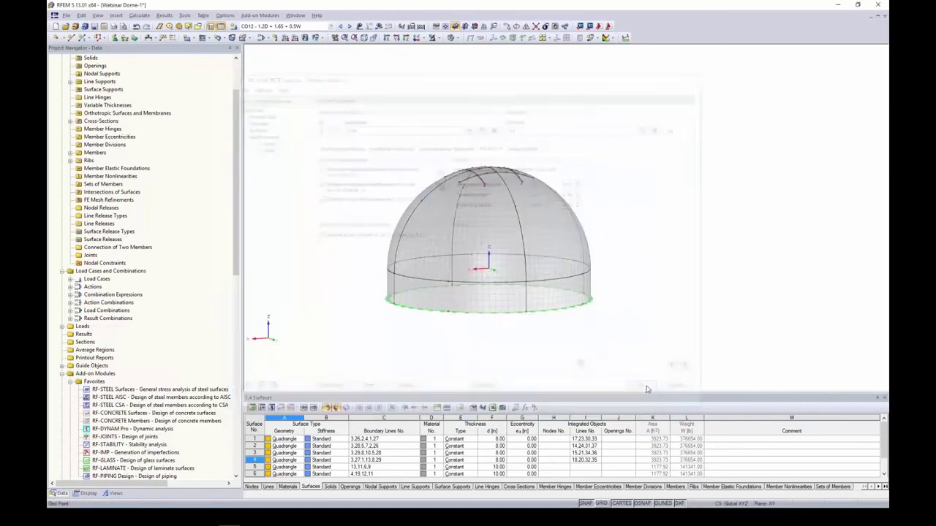
Switch to the Webinar Tank 3 model, load the RF-CONCRETE Surfaces CA1 - Strength & Service results and open that design case
left_click(295, 15)
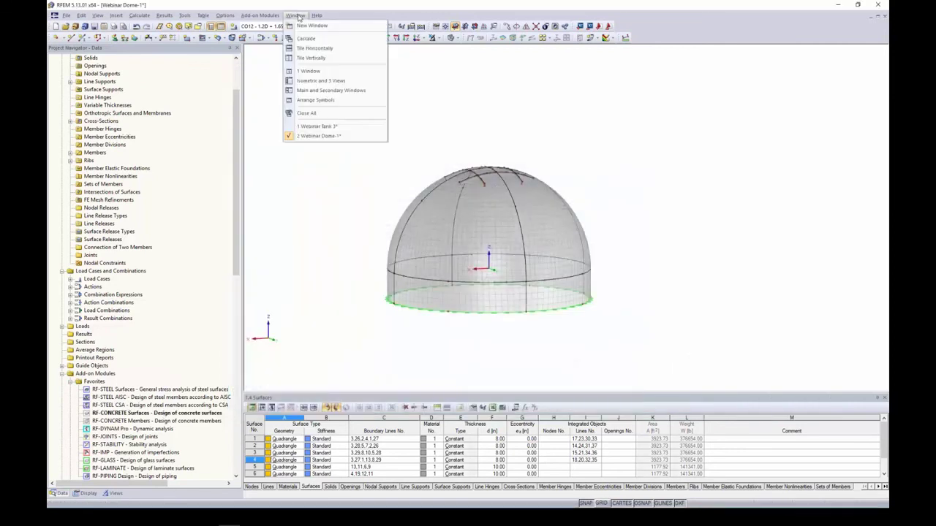
left_click(313, 126)
left_click(331, 26)
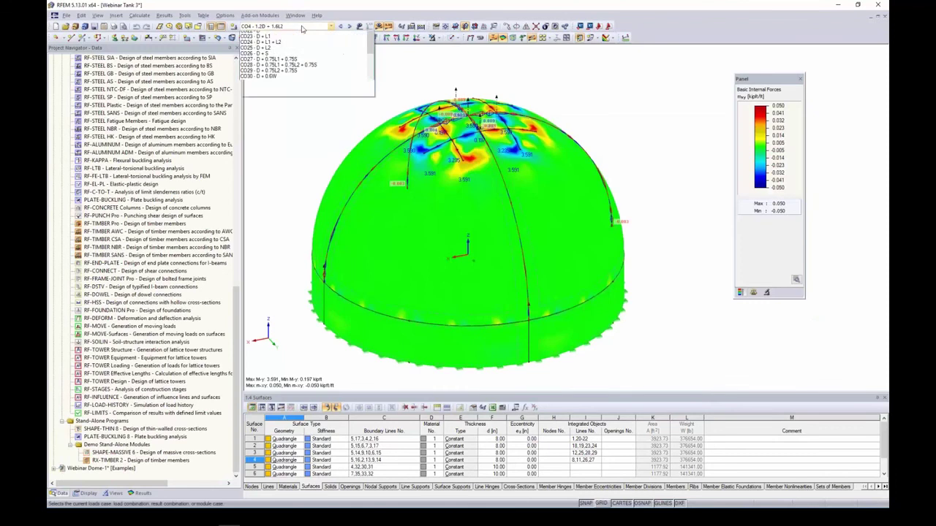
scroll(292, 167, "down", 3)
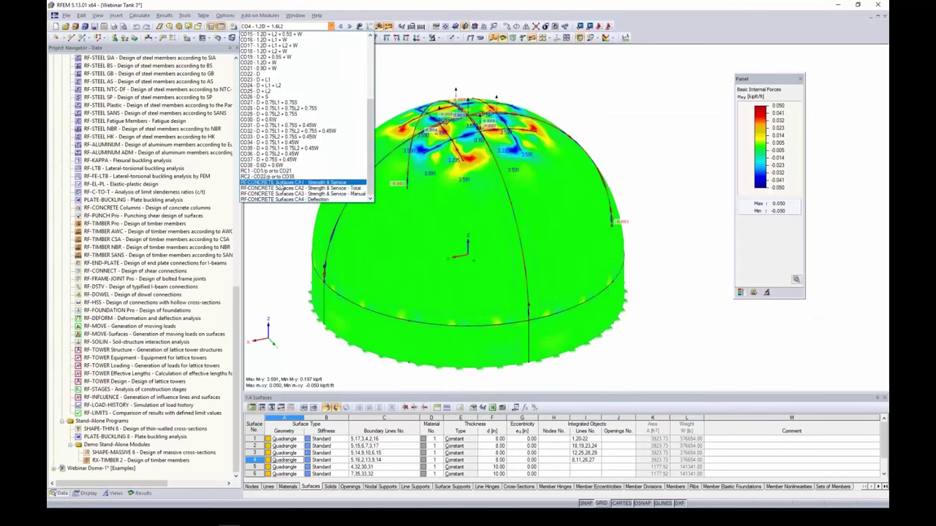
left_click(282, 185)
left_click(769, 229)
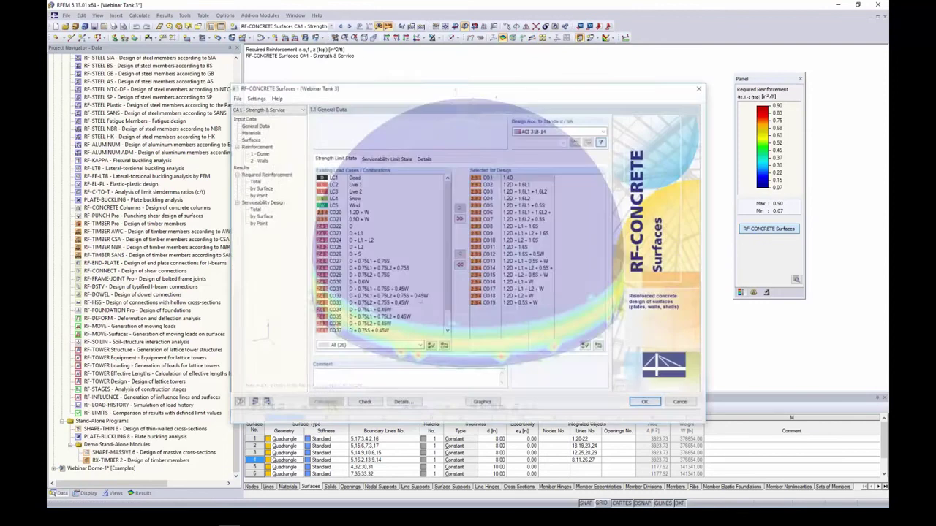
Examine the required reinforcement in total and by surface, locating result points of surfaces 1 and 5 in the model
left_click(255, 181)
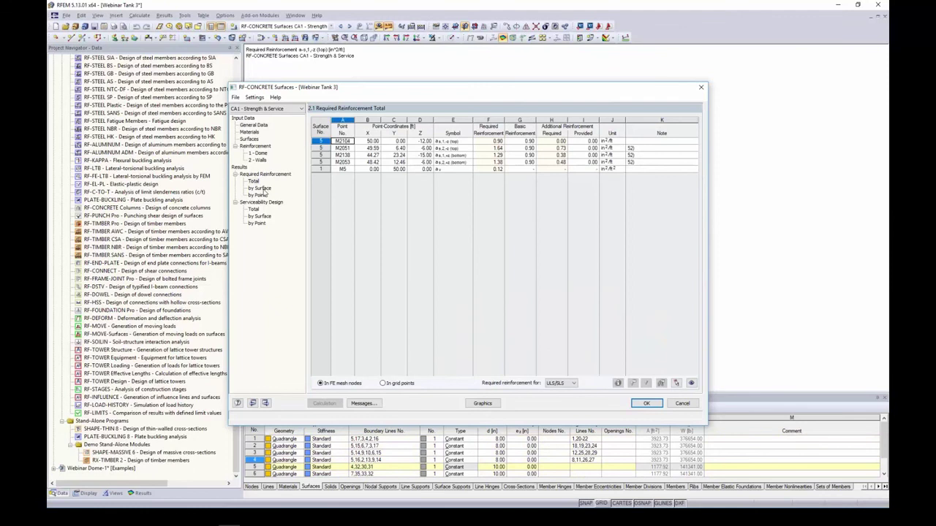
left_click(260, 188)
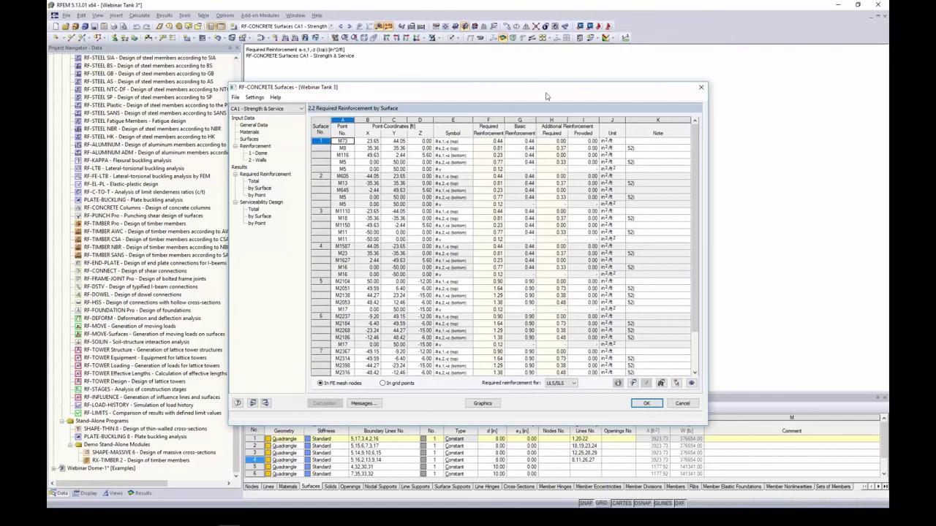
left_click_drag(546, 95, 546, 278)
left_click(496, 353)
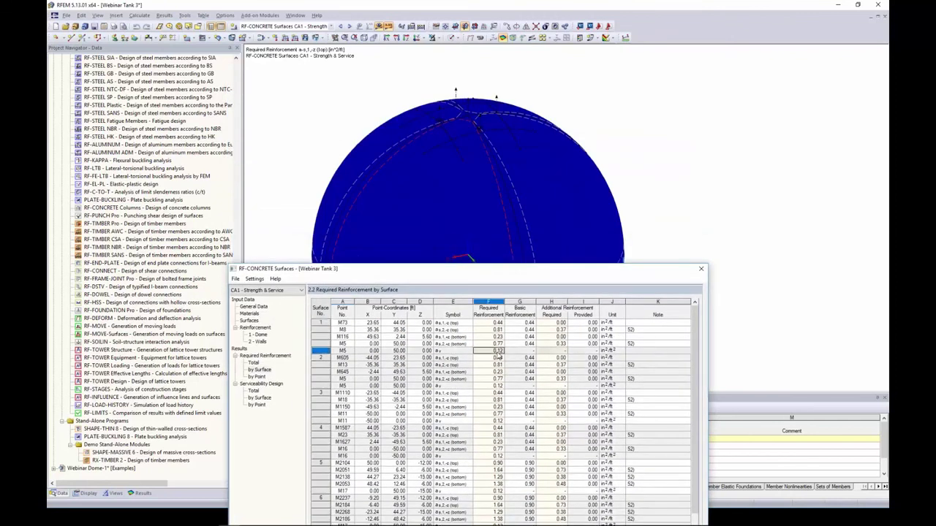
scroll(497, 355, "down", 2)
left_click(489, 421)
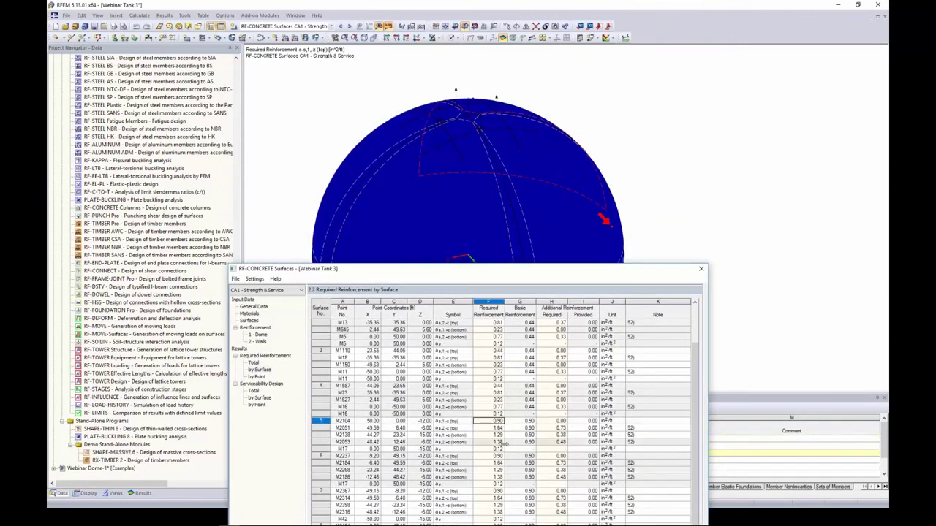
Go through the required reinforcement rows of surfaces 3 and 4, locating each result point in the model
left_click_drag(516, 269, 512, 359)
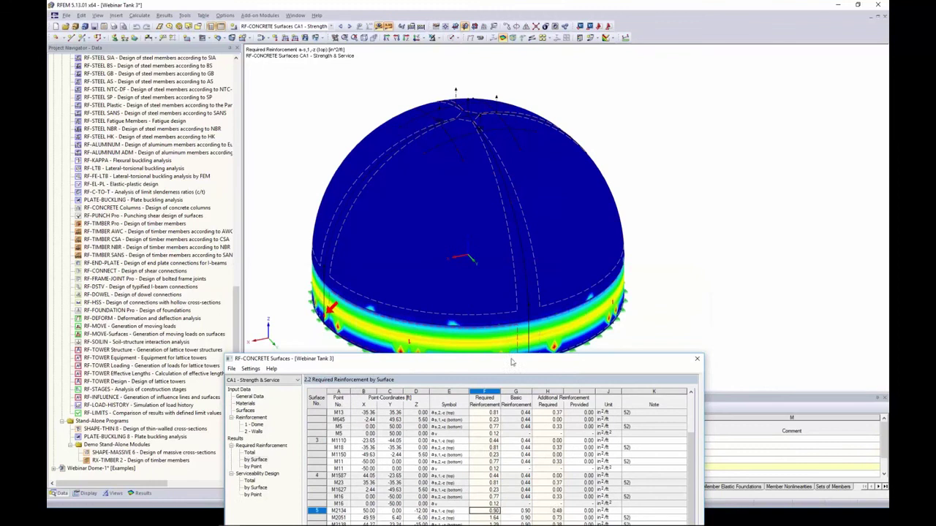
left_click(489, 440)
key("Down")
key("Down")
key("Down")
key("Down")
key("Down")
key("Down")
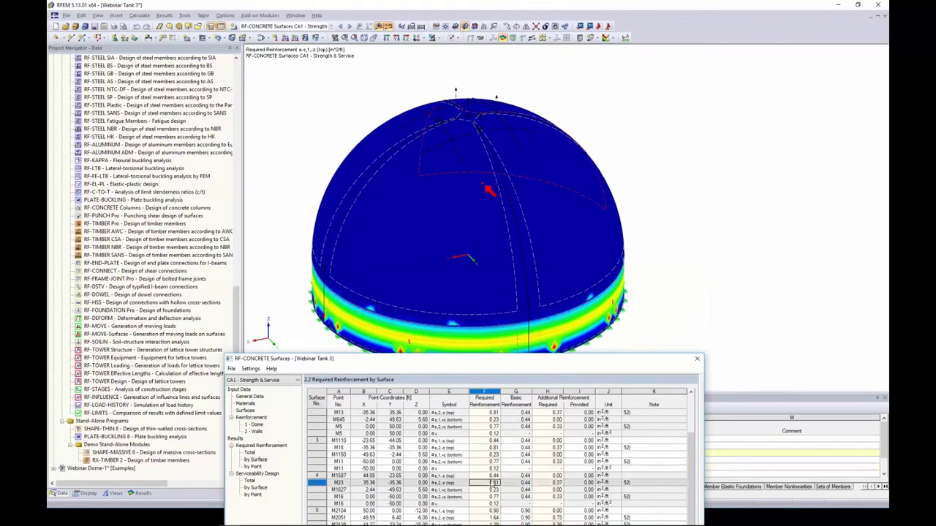
key("Down")
key("Down")
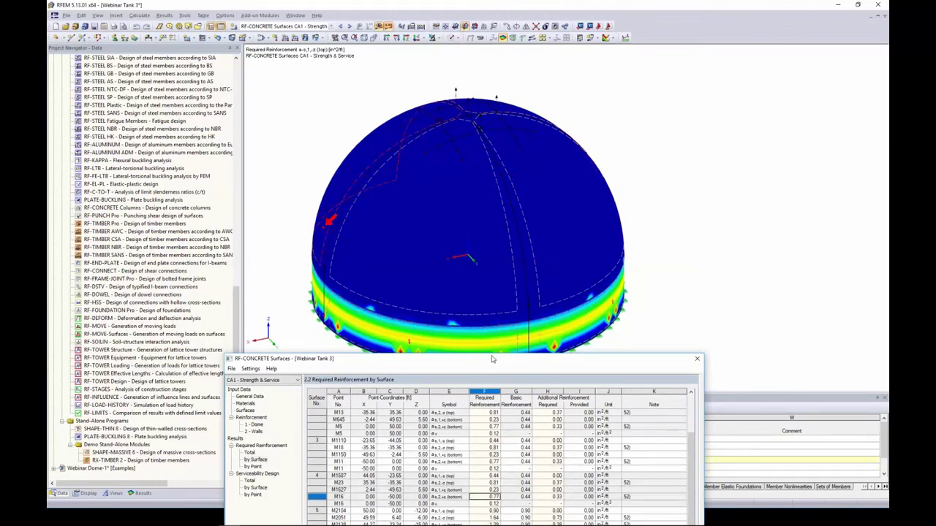
left_click_drag(493, 360, 491, 70)
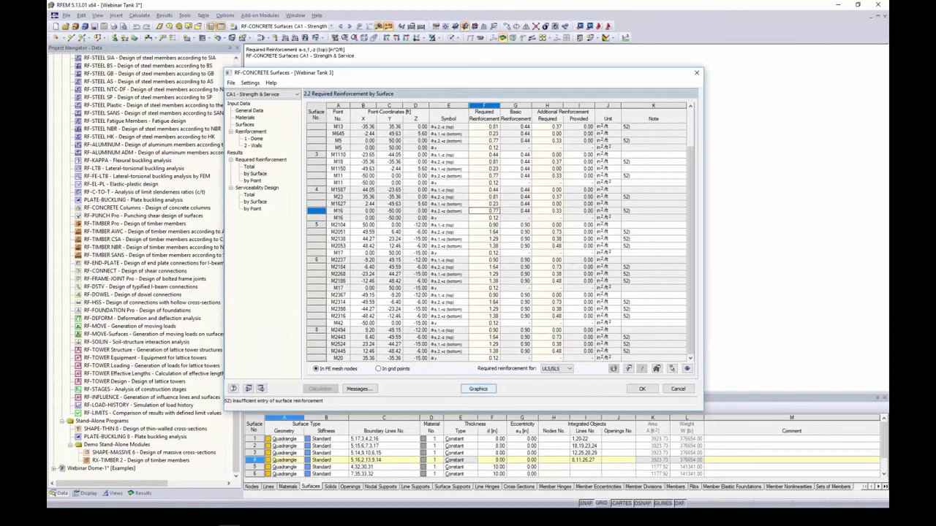
Display the required reinforcement graphically on the model and compare the top and bottom results in both reinforcement directions
left_click(478, 388)
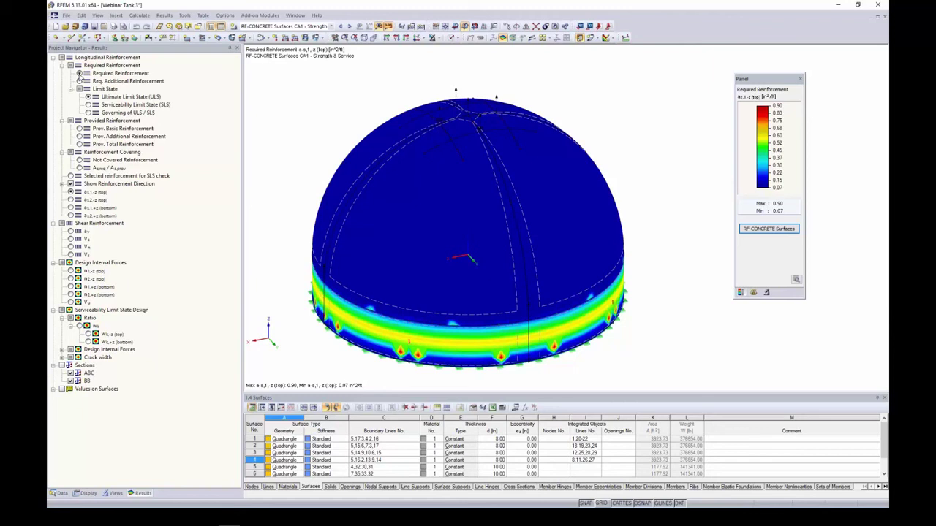
left_click(70, 199)
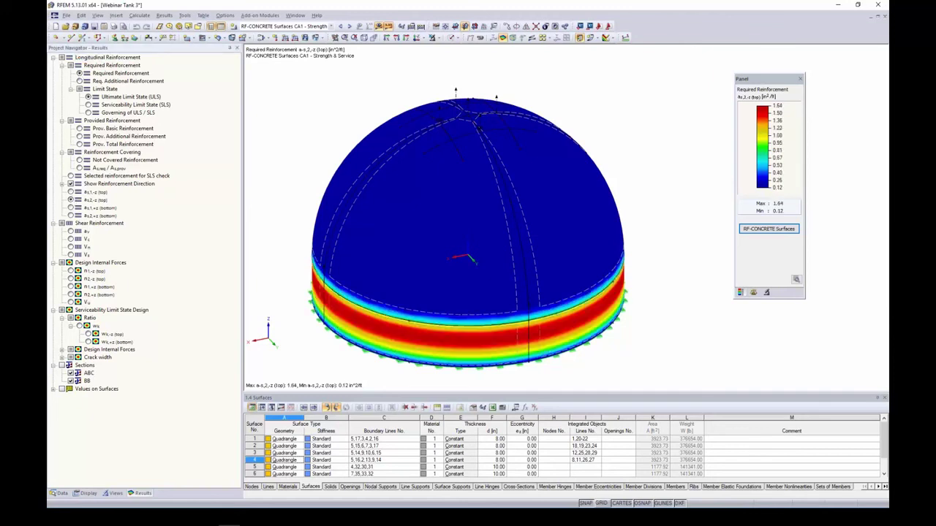
left_click(71, 199)
left_click(70, 208)
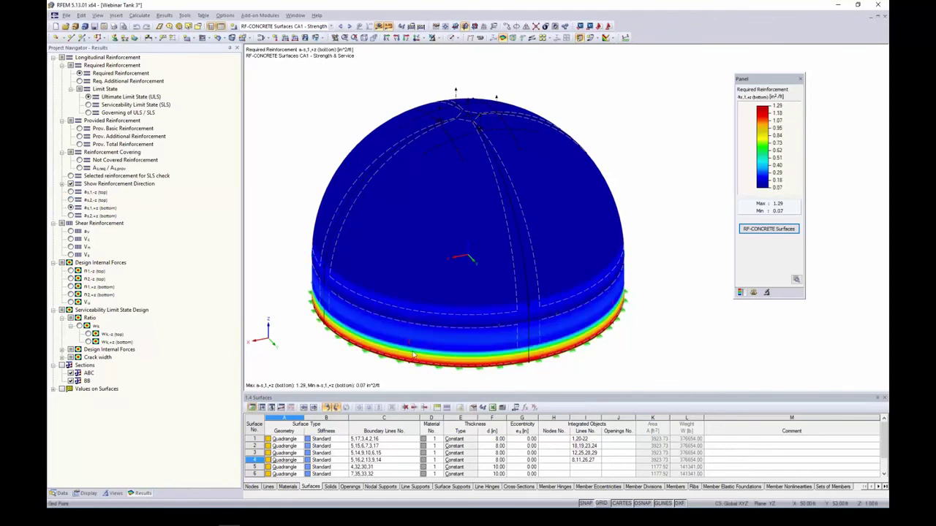
scroll(439, 324, "up", 5)
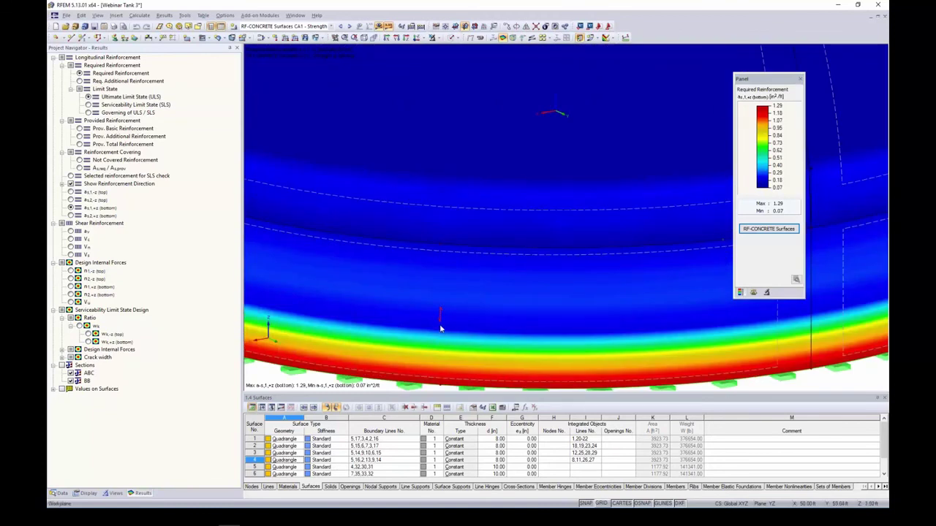
scroll(449, 308, "down", 1)
scroll(449, 308, "down", 4)
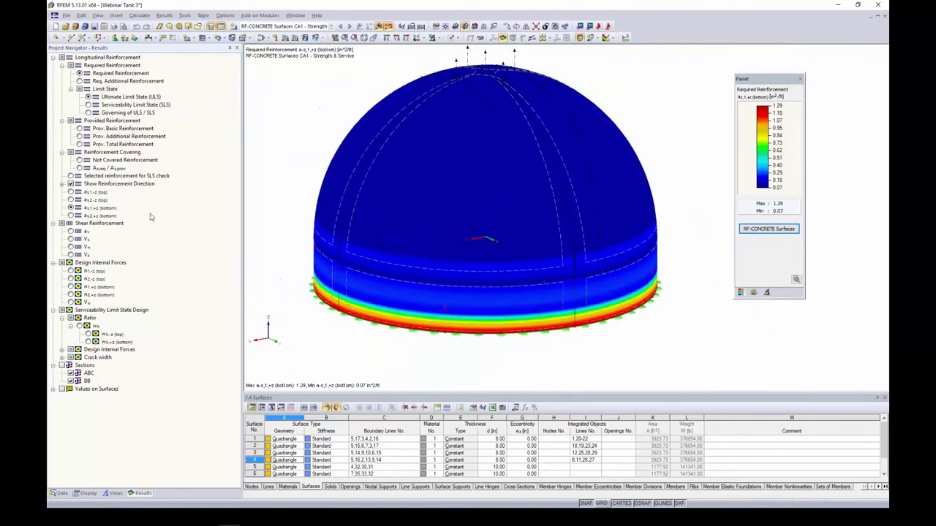
left_click(71, 216)
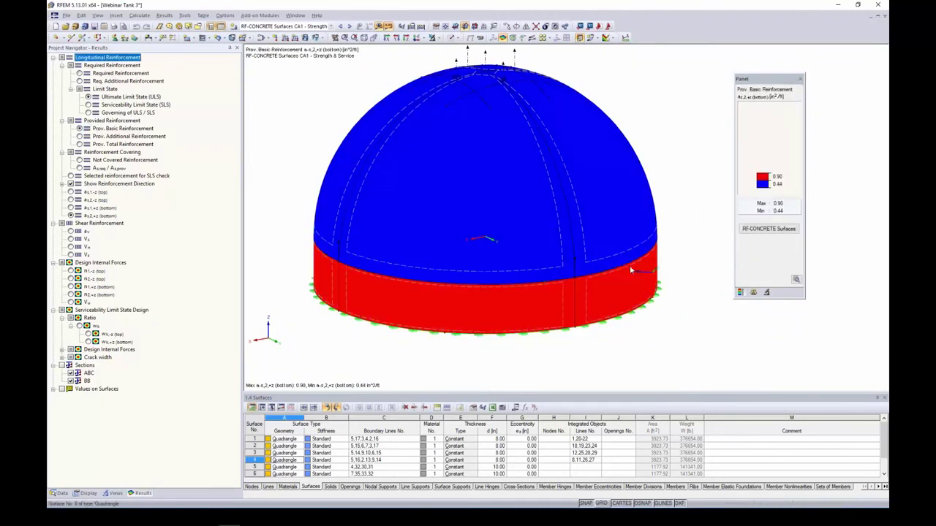
Examine the reinforcement covering on the model using the As,req / As,prov ratio for several directions and the Not Covered Reinforcement
middle_click_drag(698, 235, 498, 193, "ctrl")
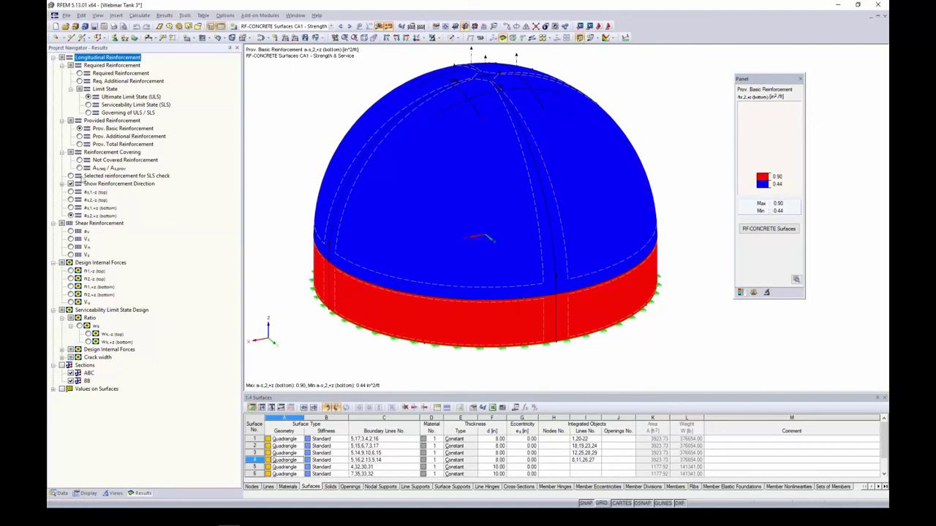
left_click(79, 168)
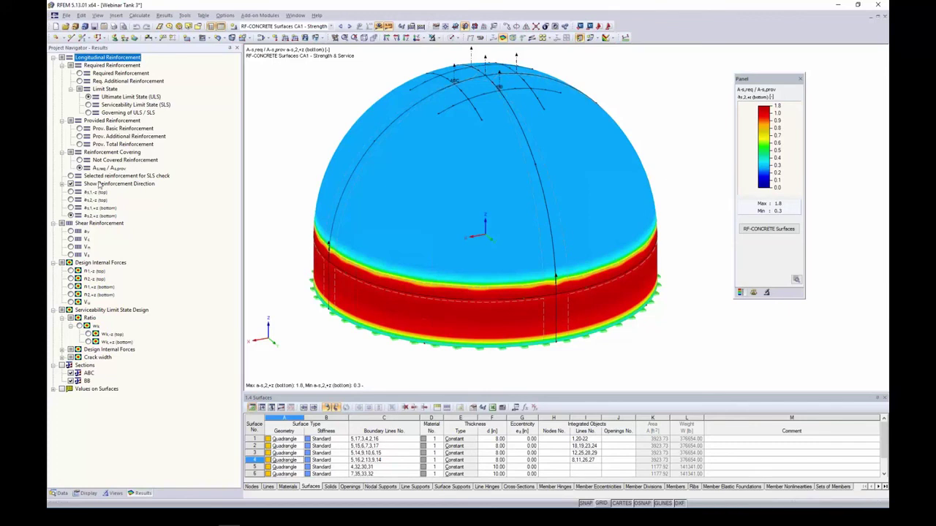
left_click(70, 207)
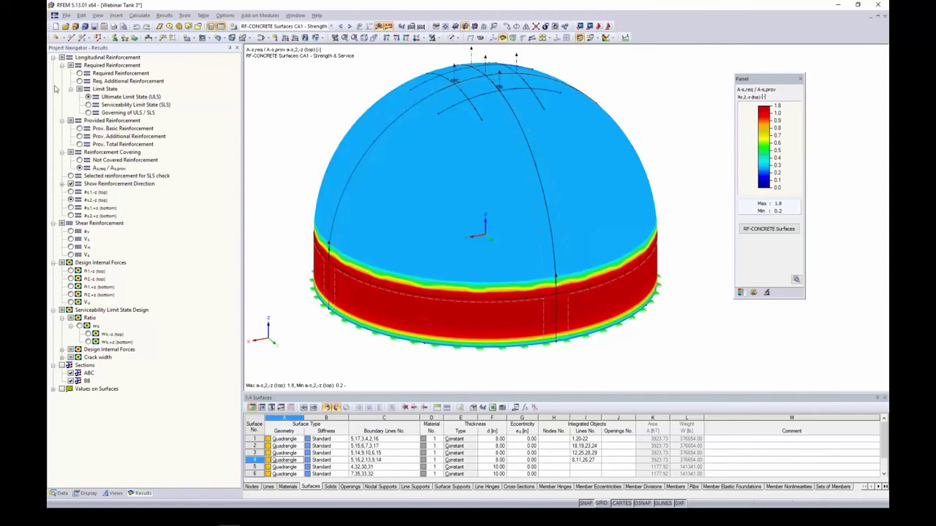
left_click(79, 159)
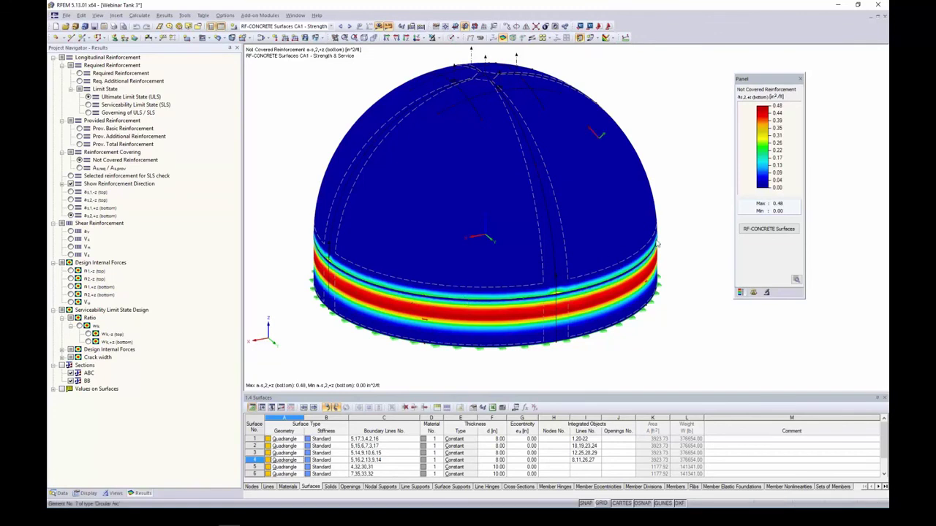
Open the concrete surface design data and switch to the design case CA2 - Strength & Service - Total
left_click(760, 229)
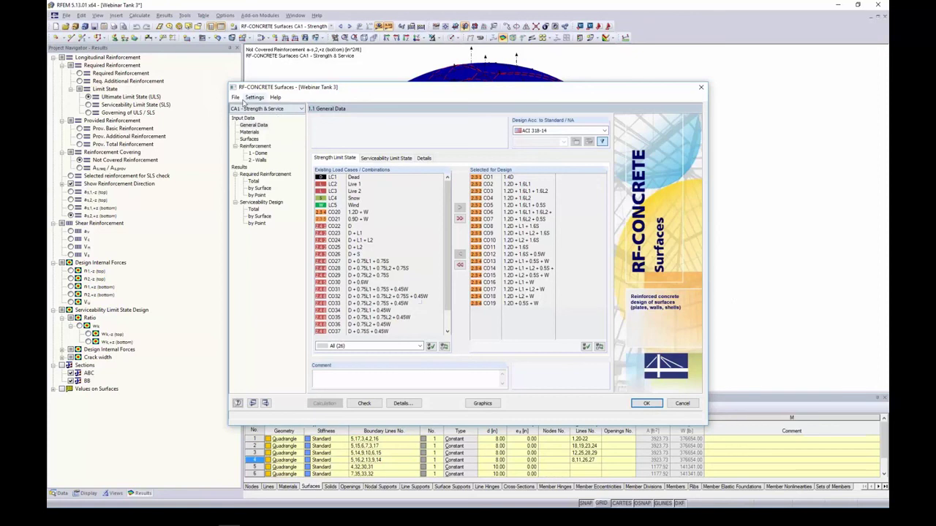
left_click(237, 100)
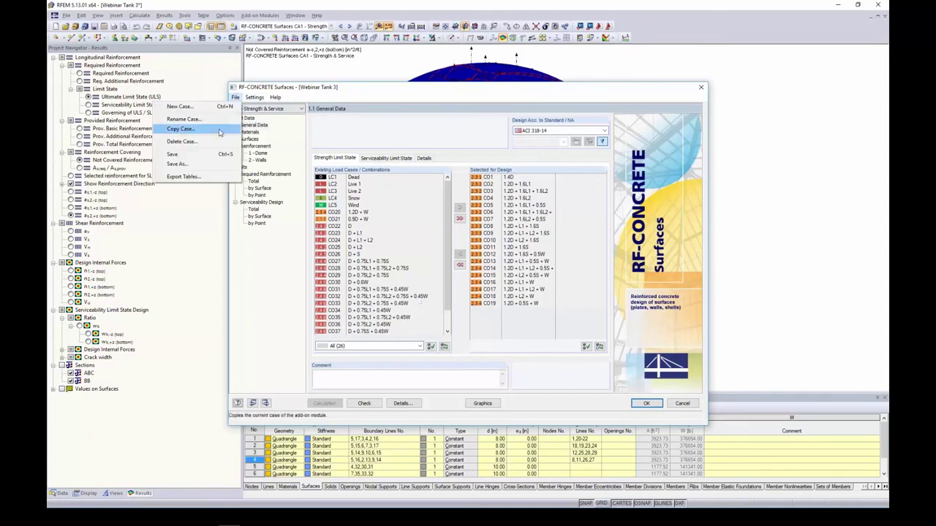
left_click(299, 109)
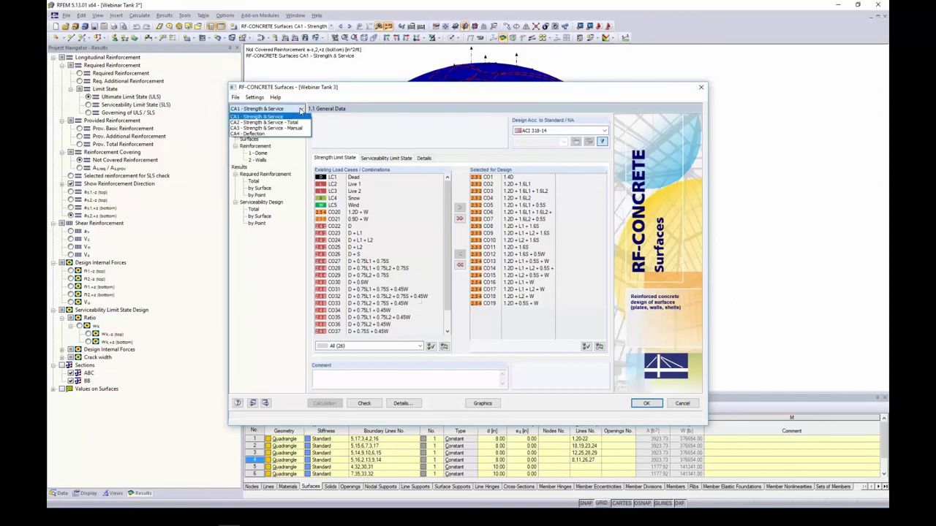
left_click(294, 123)
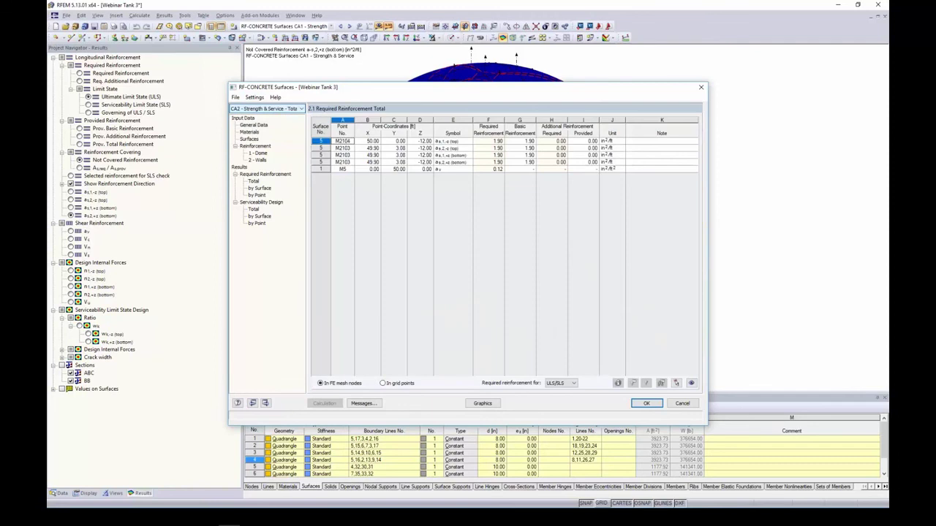
Review the provided longitudinal reinforcement defined for the Dome and Walls reinforcement groups
left_click(263, 153)
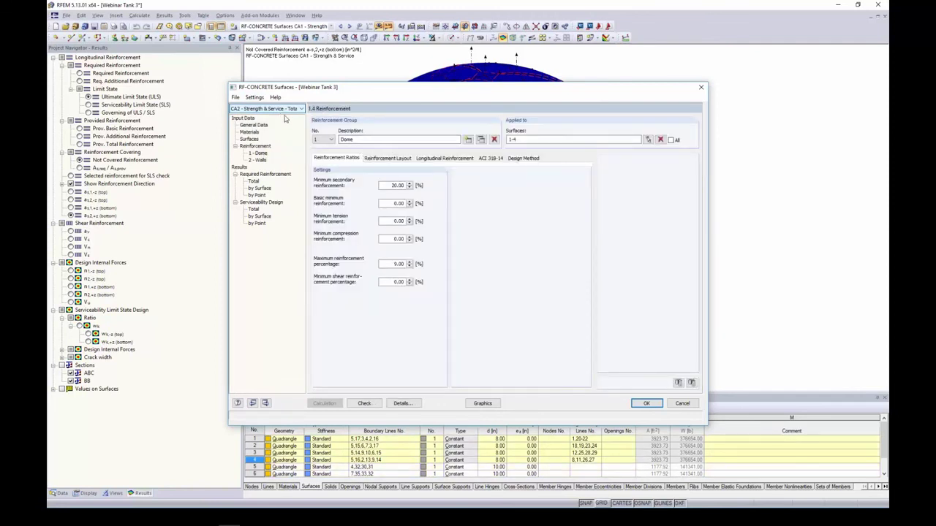
left_click(429, 159)
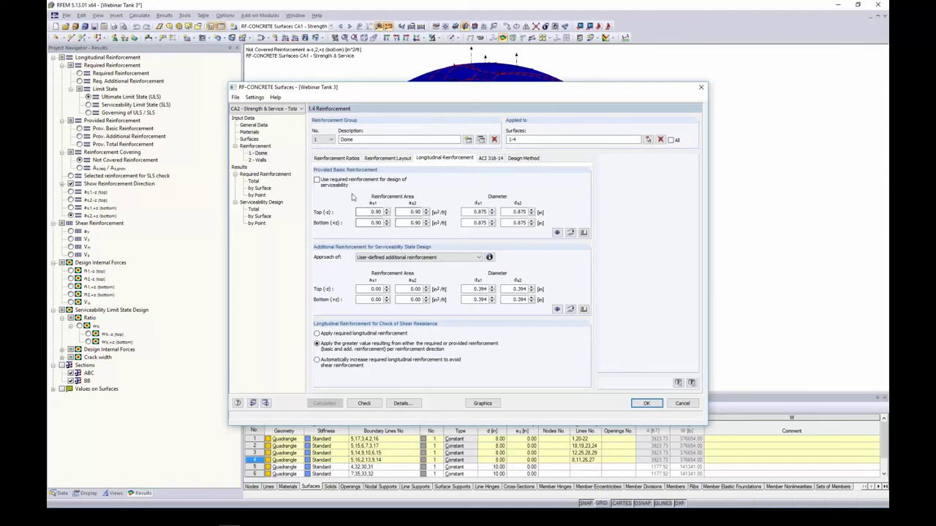
left_click(332, 140)
left_click(322, 154)
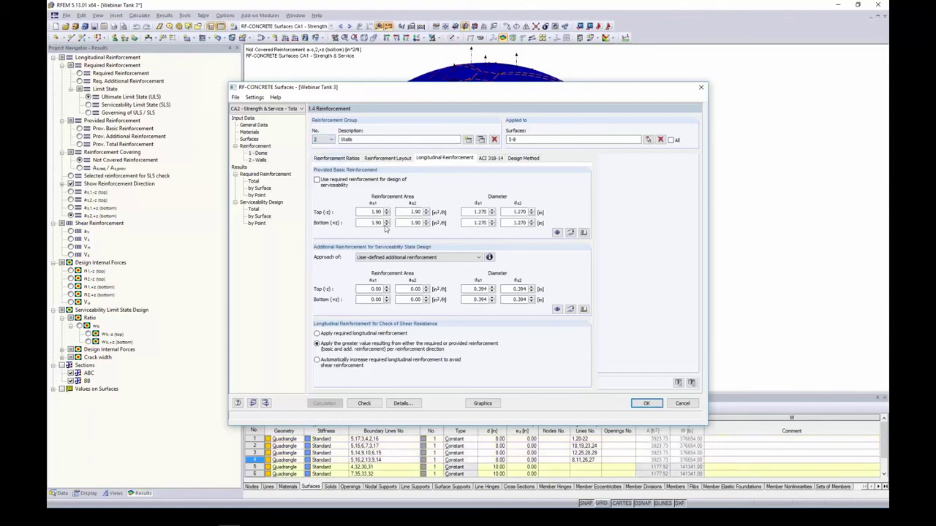
Examine the required reinforcement of case CA2 in total and by surface, through to surface 8
left_click(253, 181)
left_click(265, 189)
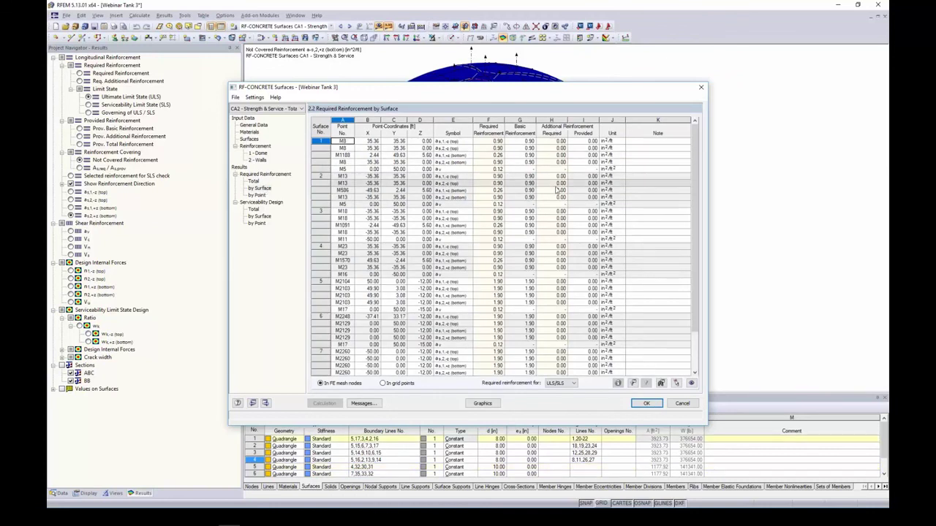
scroll(558, 269, "down", 2)
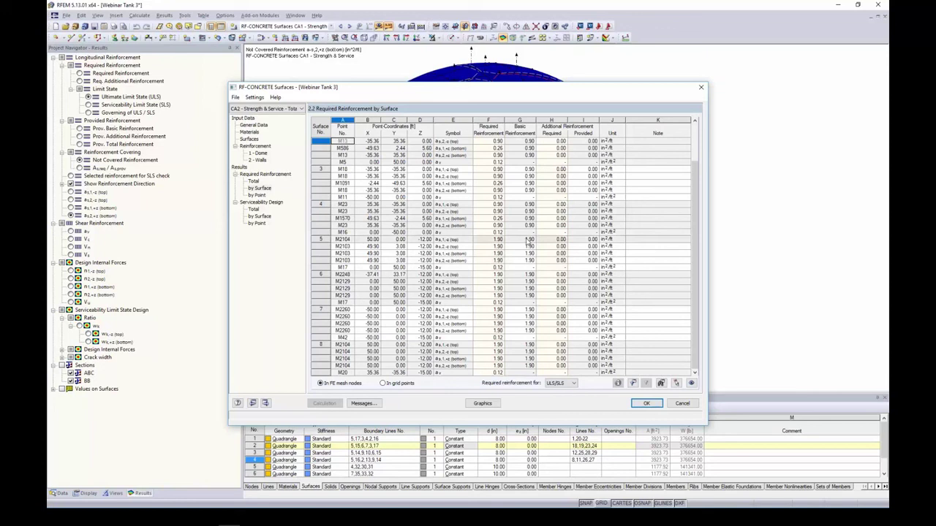
Display the CA2 results on the model, comparing the required, provided basic and not covered reinforcement
left_click(482, 403)
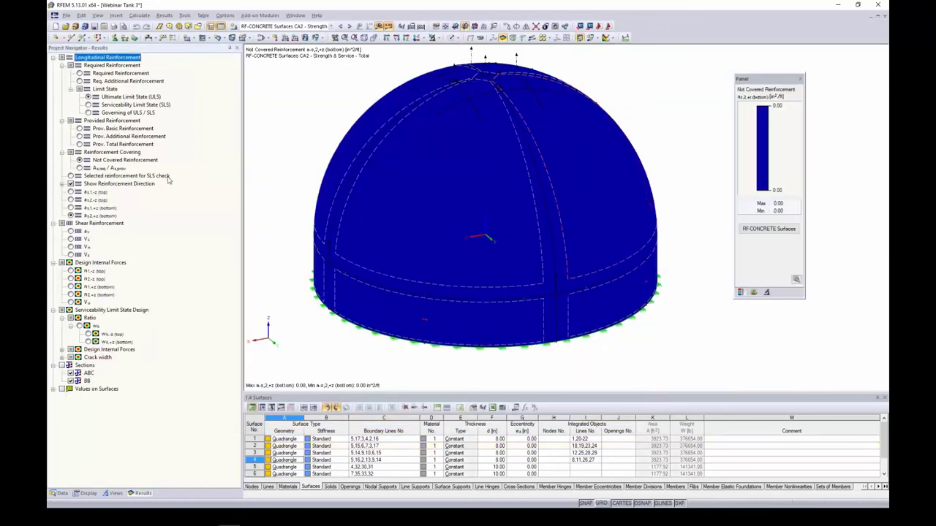
left_click(79, 73)
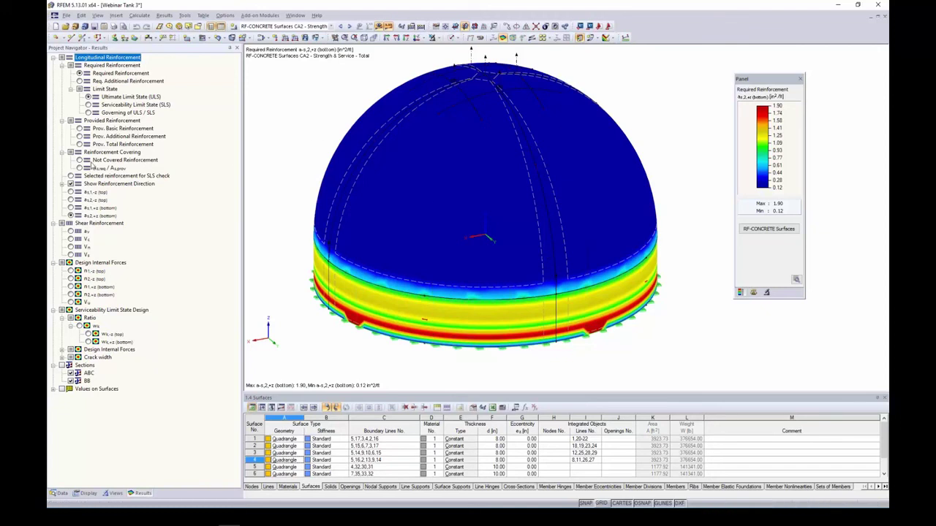
left_click(80, 129)
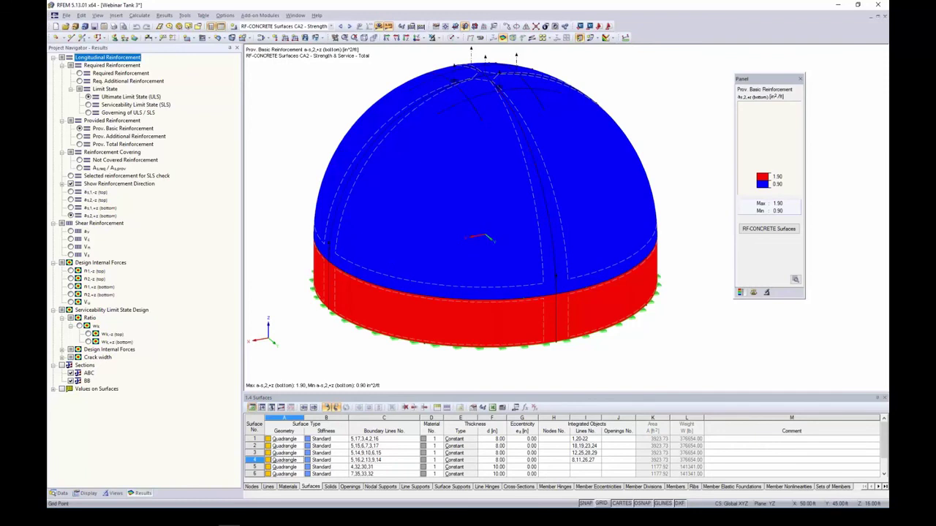
left_click(79, 160)
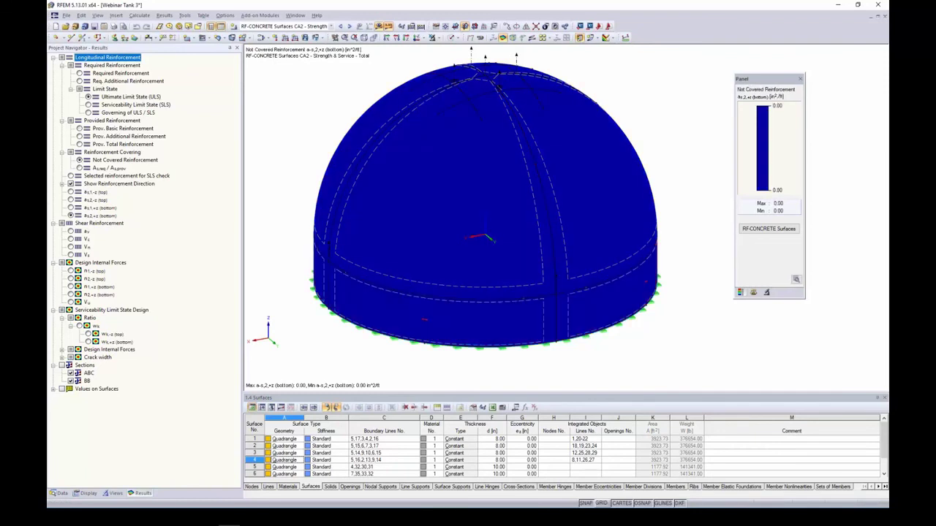
Check the Not Covered Reinforcement on the model for the top and bottom layers in both reinforcement directions
left_click(70, 191)
left_click(70, 199)
left_click(70, 208)
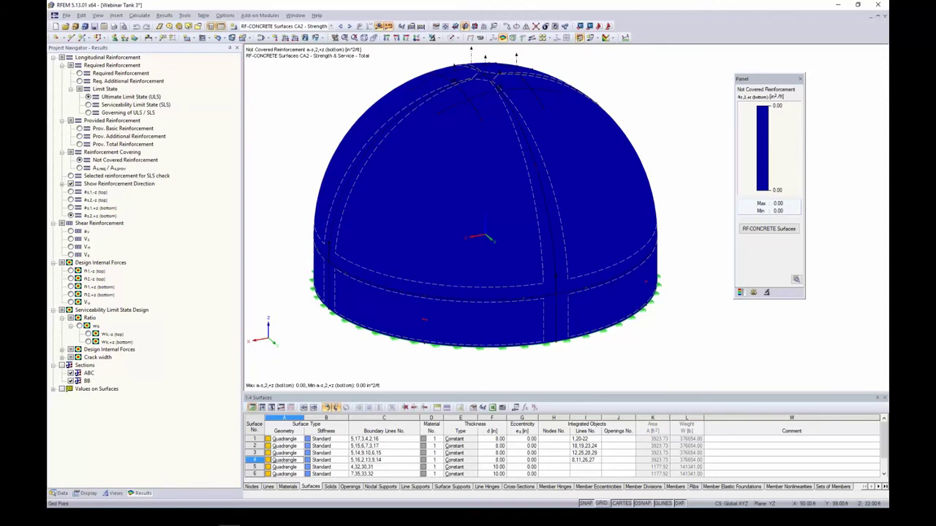
scroll(468, 300, "down", 1)
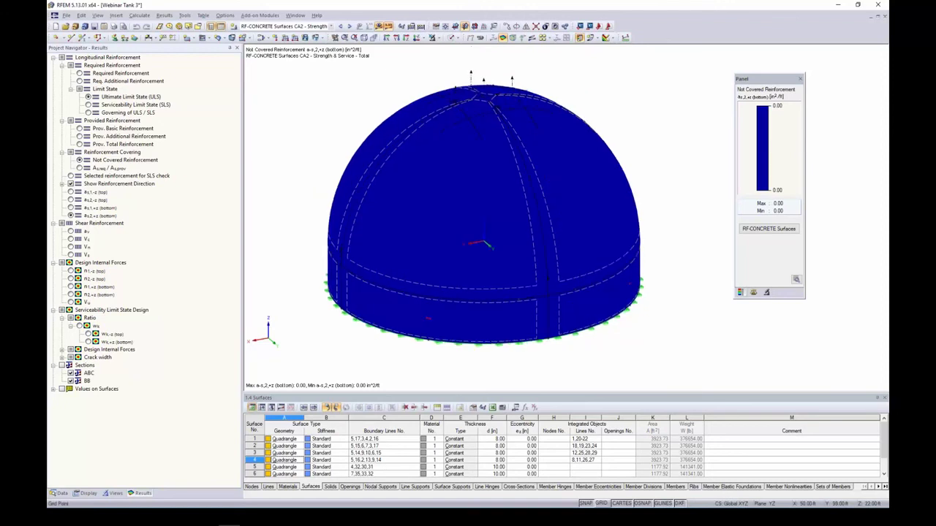
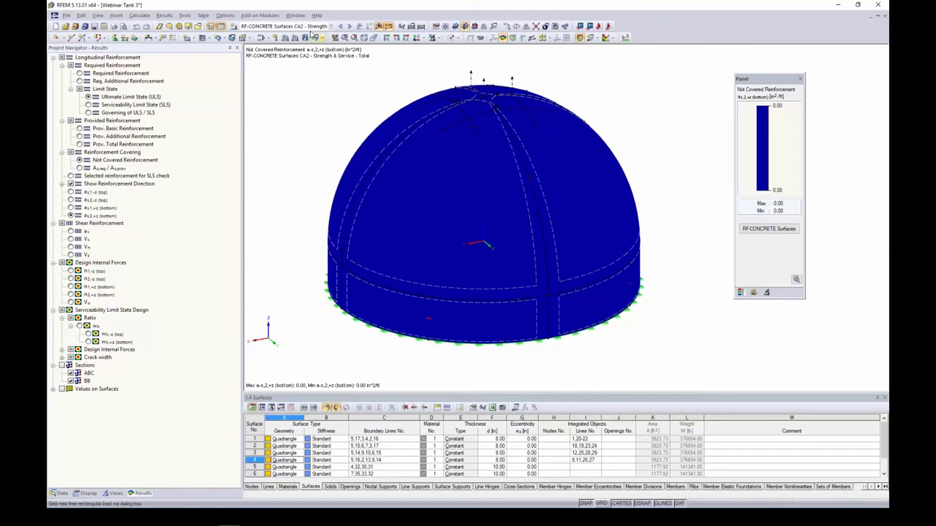
Switch to the Webinar Dome-1 model and open its RF-CONCRETE Surfaces design
left_click(295, 15)
left_click(320, 136)
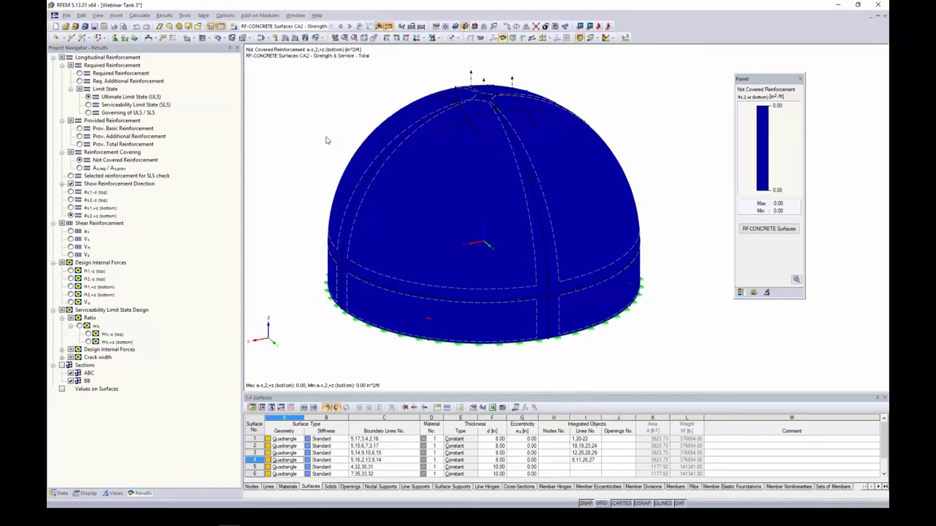
middle_click_drag(587, 175, 584, 203, "ctrl")
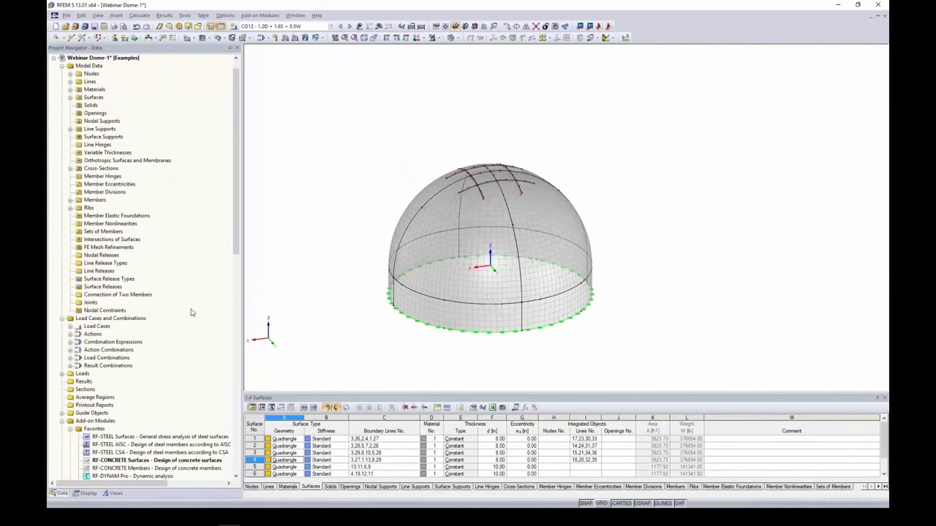
double_click(118, 461)
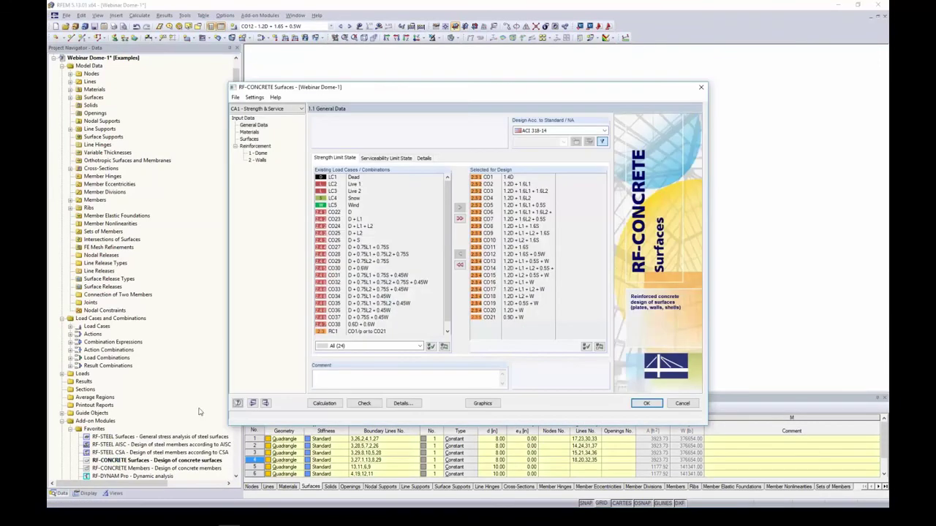
Copy design case CA1 to a new case 2 described as "Strength & Service - Manual"
left_click(235, 97)
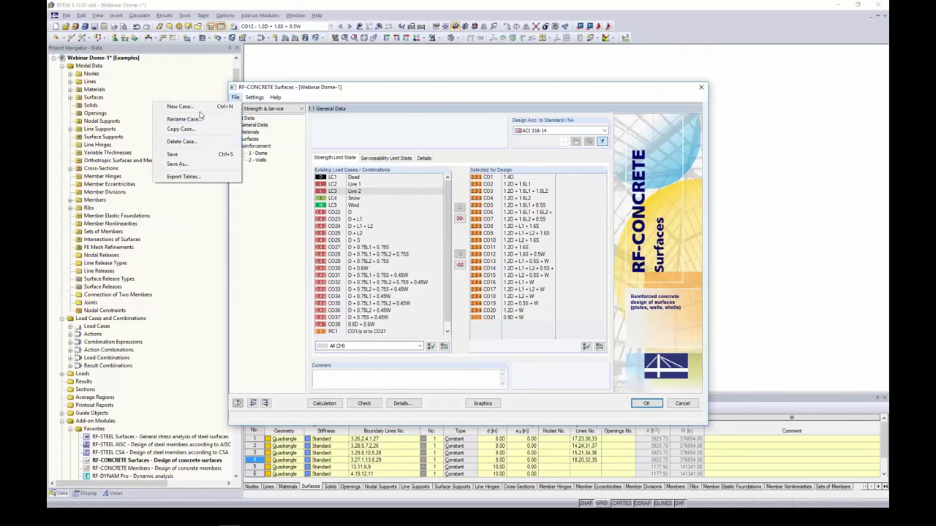
left_click(192, 130)
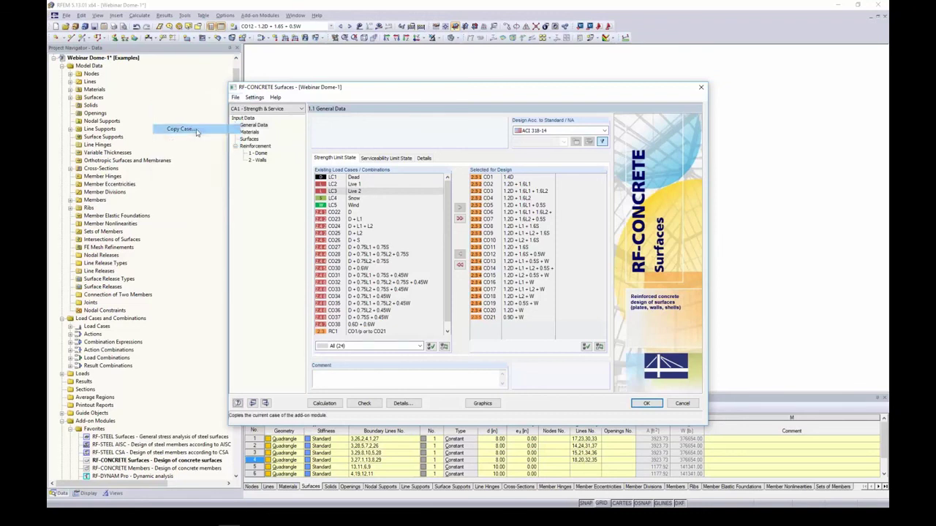
left_click(454, 268)
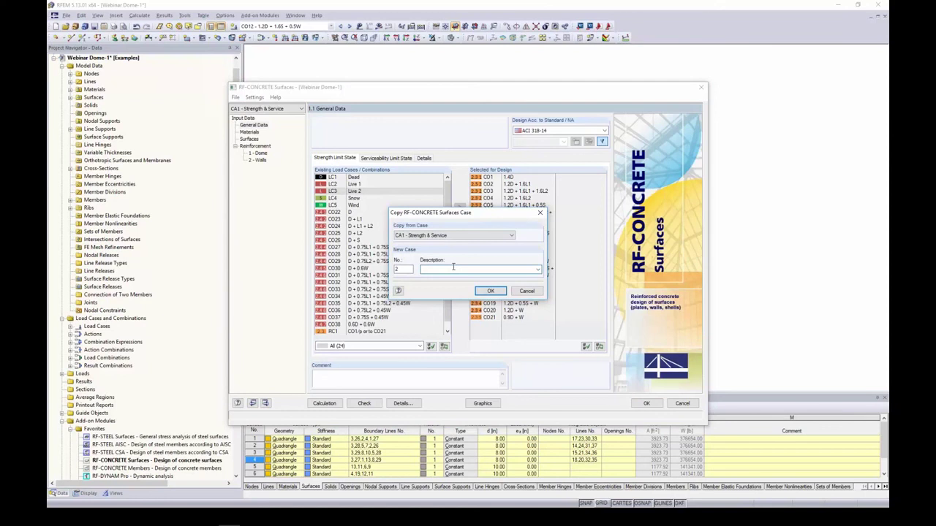
type("Strength & Service - Manual")
left_click(491, 291)
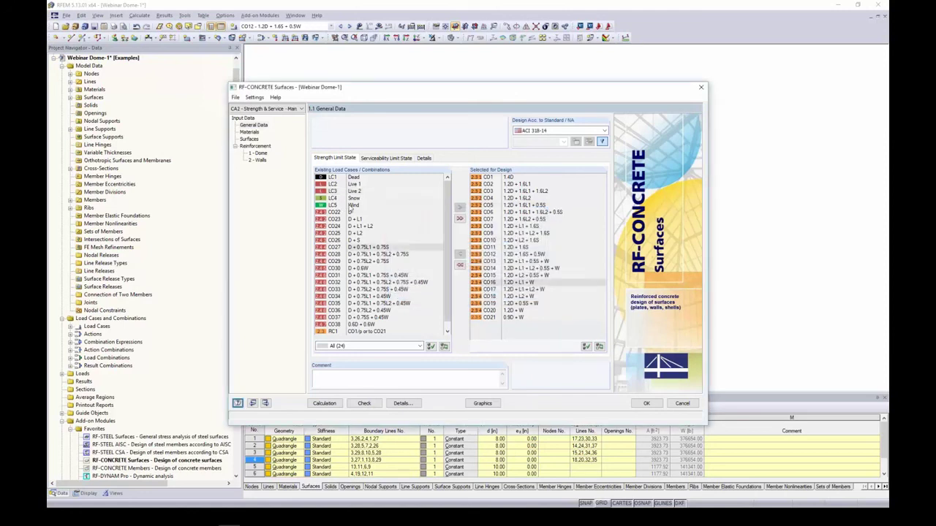
Open the Dome group's longitudinal reinforcement and set the provided additional reinforcement to manual definition of the reinforcement areas
left_click(249, 132)
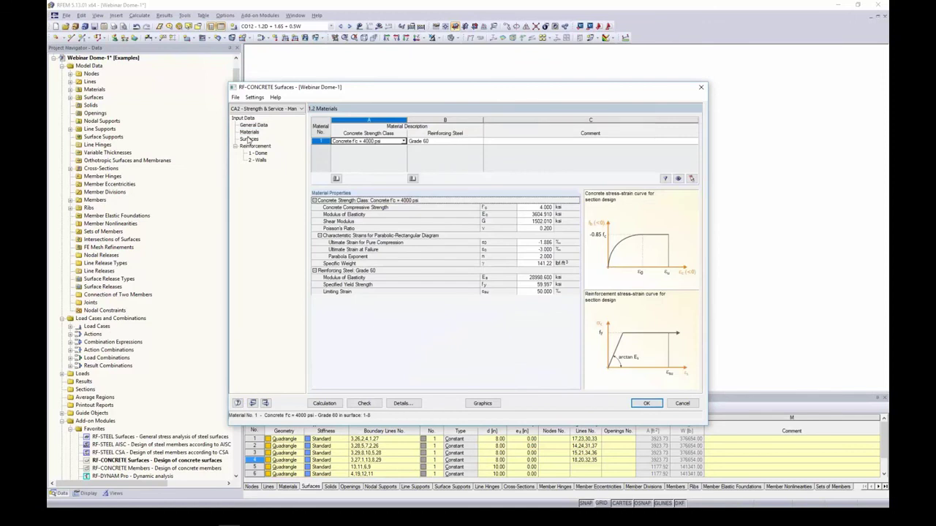
left_click(250, 140)
left_click(257, 153)
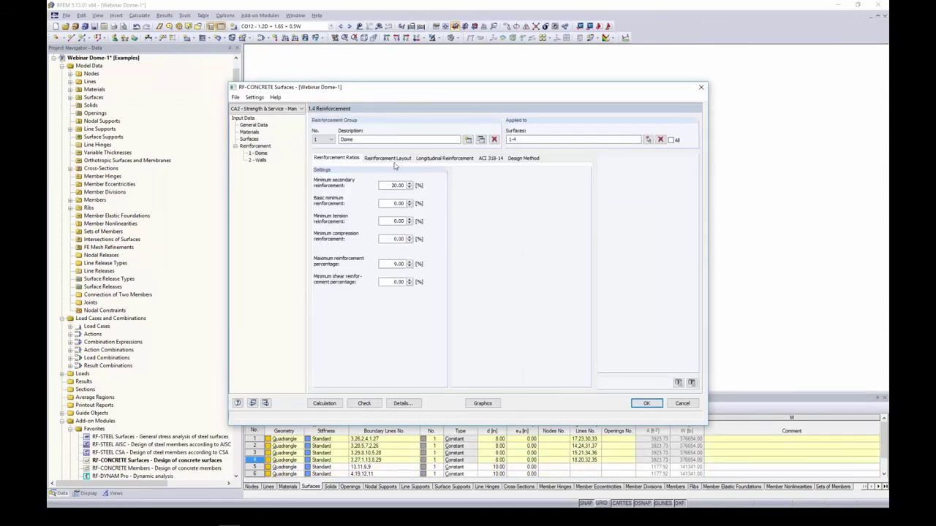
left_click(426, 159)
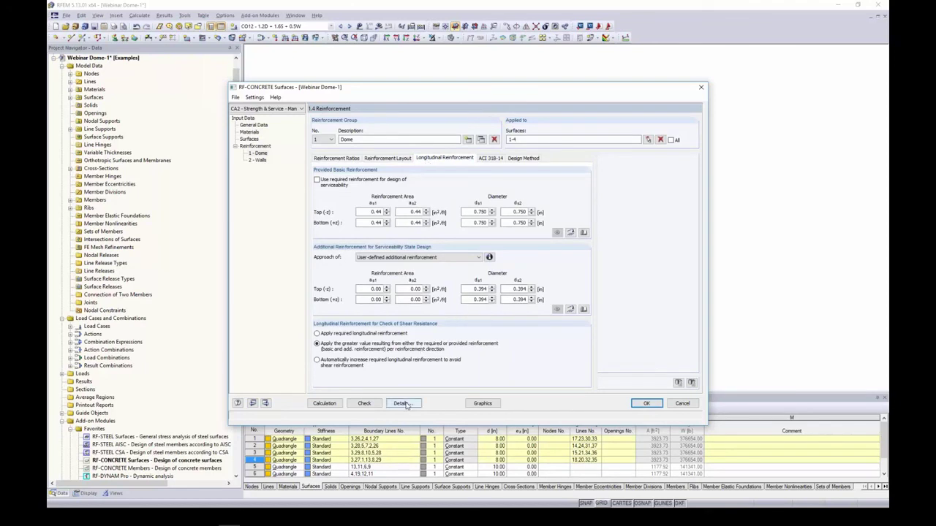
left_click(402, 404)
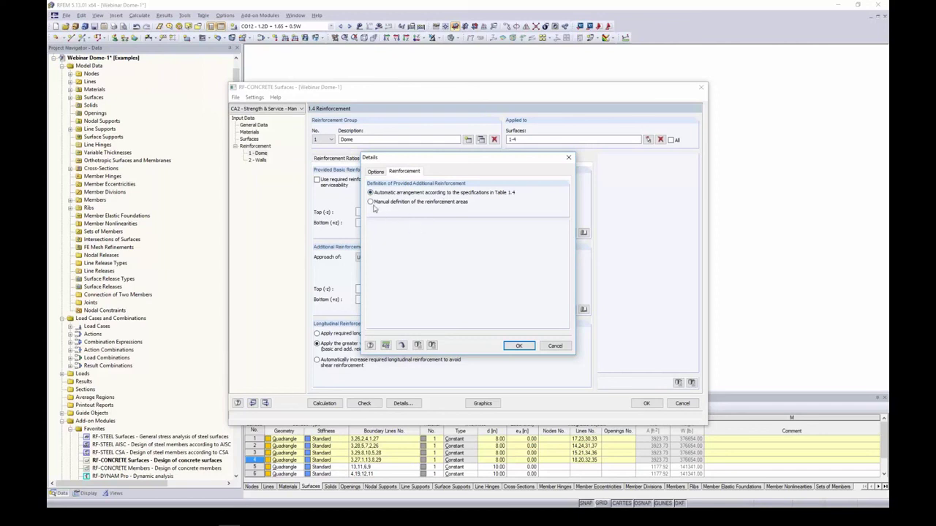
left_click(370, 202)
left_click(518, 345)
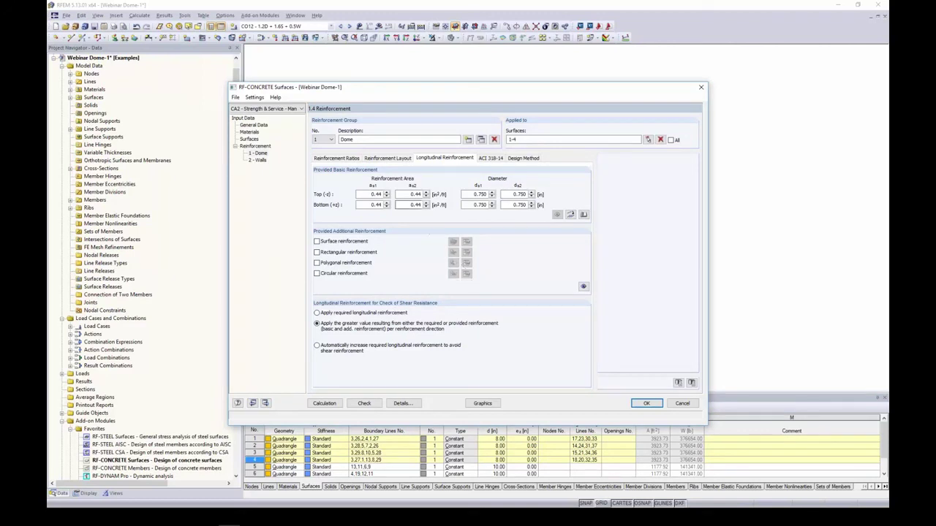
Assign 1.27 in bars at 8 in spacing to the Dome group's top and bottom basic reinforcement in both directions
left_click(571, 215)
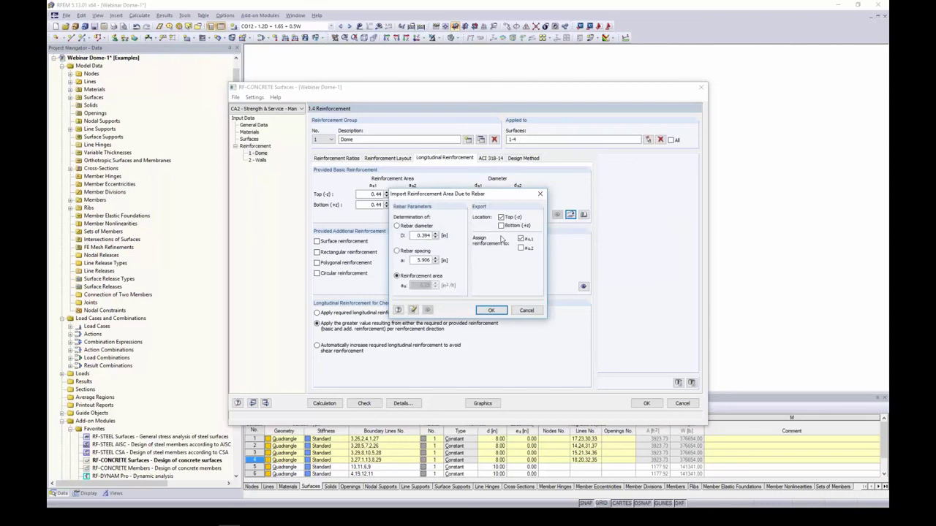
double_click(417, 236)
type("1.27")
left_click(414, 260)
left_click_drag(415, 260, 454, 260)
type("8")
left_click(500, 226)
left_click(521, 250)
left_click(491, 310)
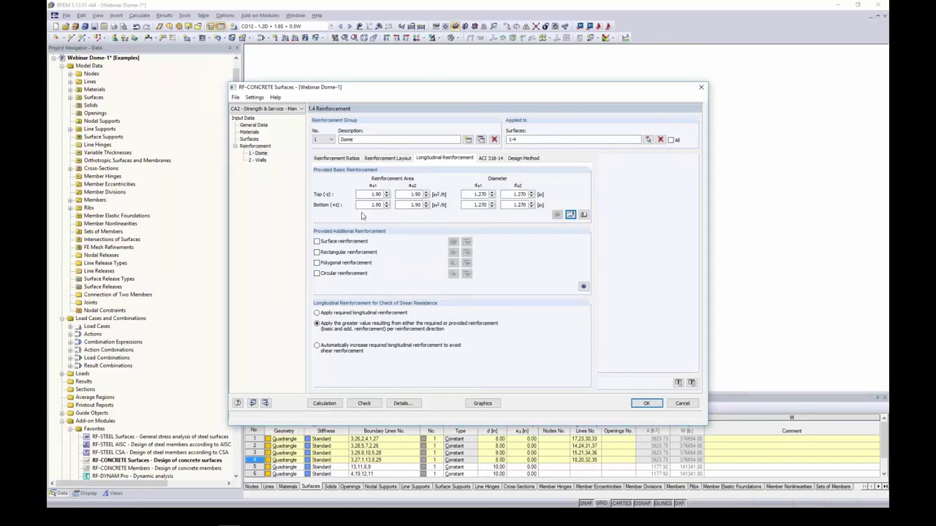
left_click_drag(445, 89, 535, 239)
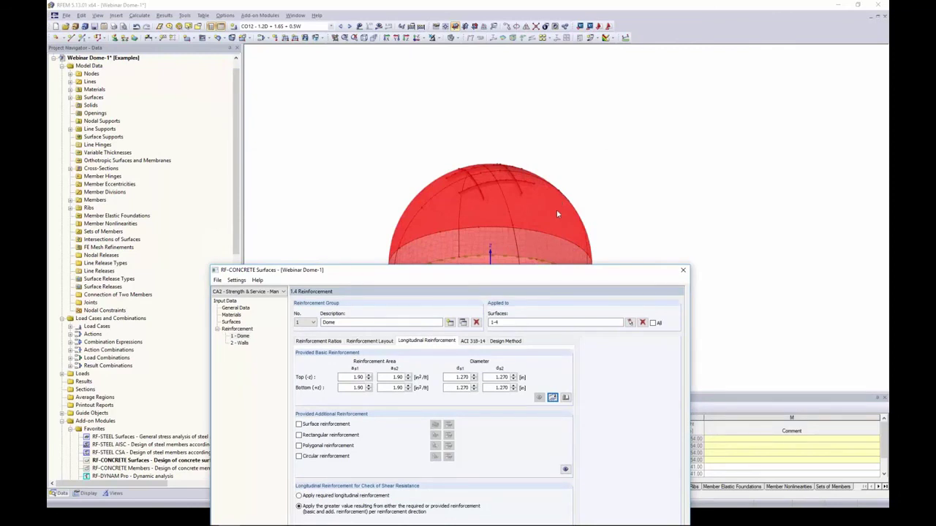
left_click_drag(529, 273, 546, 88)
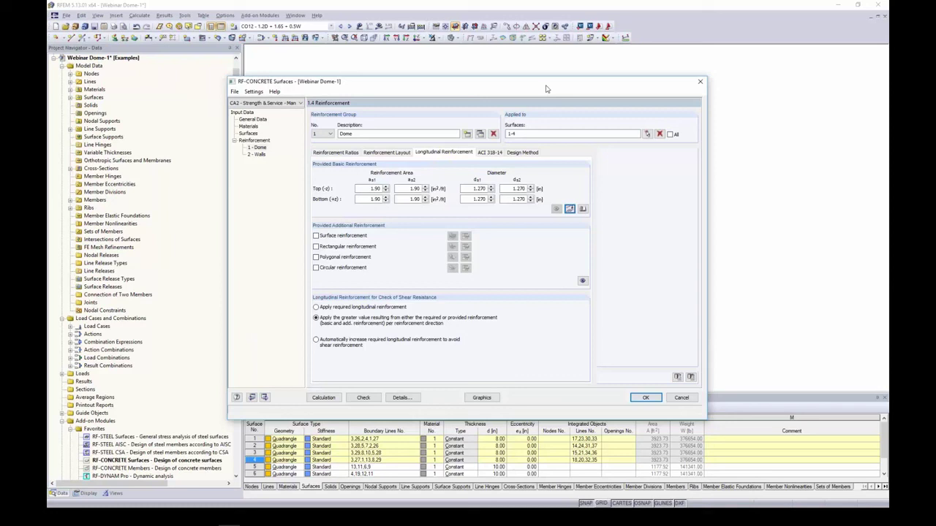
Set the Dome group's basic reinforcement to 0.875 in bars at 6 in spacing, top and bottom in both directions
left_click(569, 209)
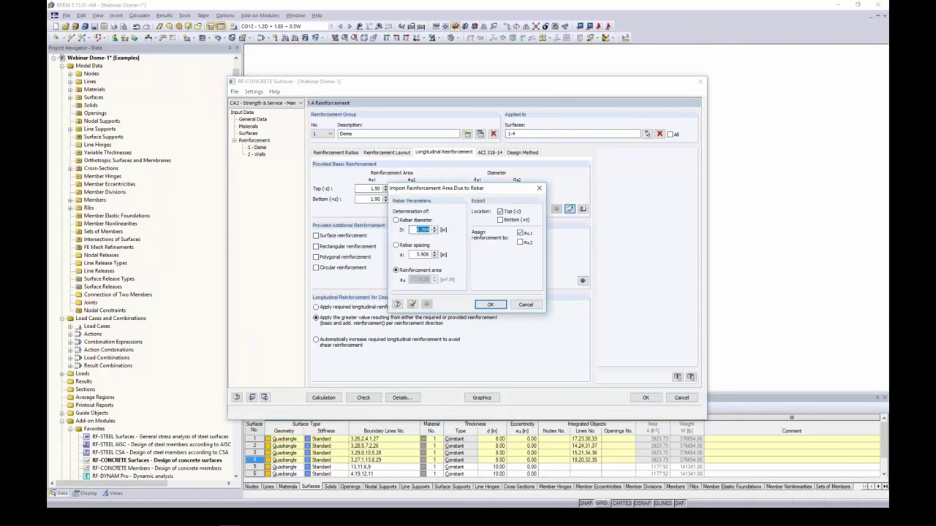
type("0.875")
key("Tab")
type("6")
left_click(500, 219)
left_click(520, 243)
left_click(490, 304)
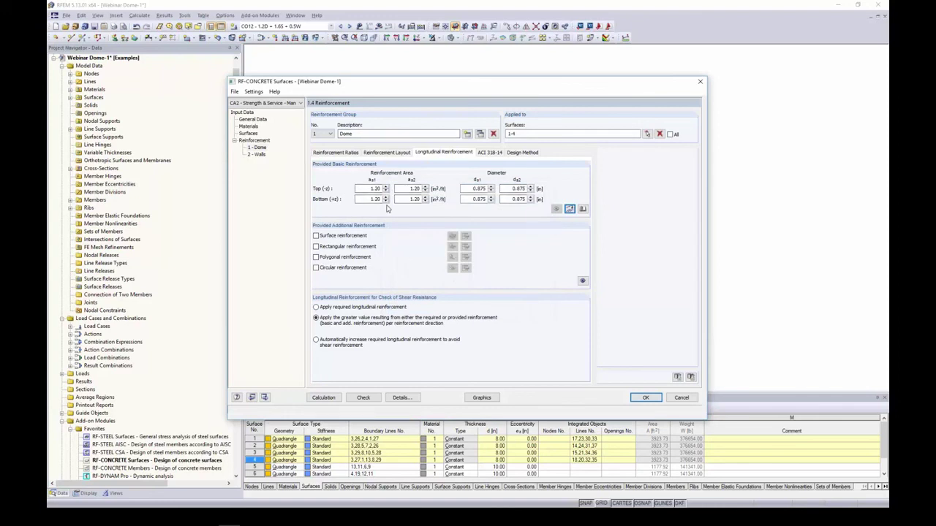
left_click_drag(431, 88, 421, 271)
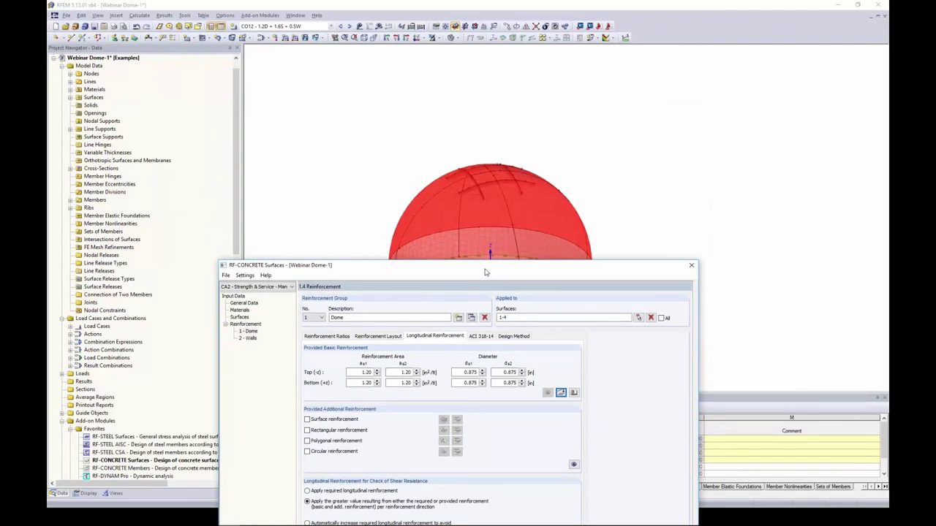
Switch to the Walls reinforcement group and set its basic reinforcement areas to 0, top and bottom in both directions
left_click_drag(485, 272, 491, 104)
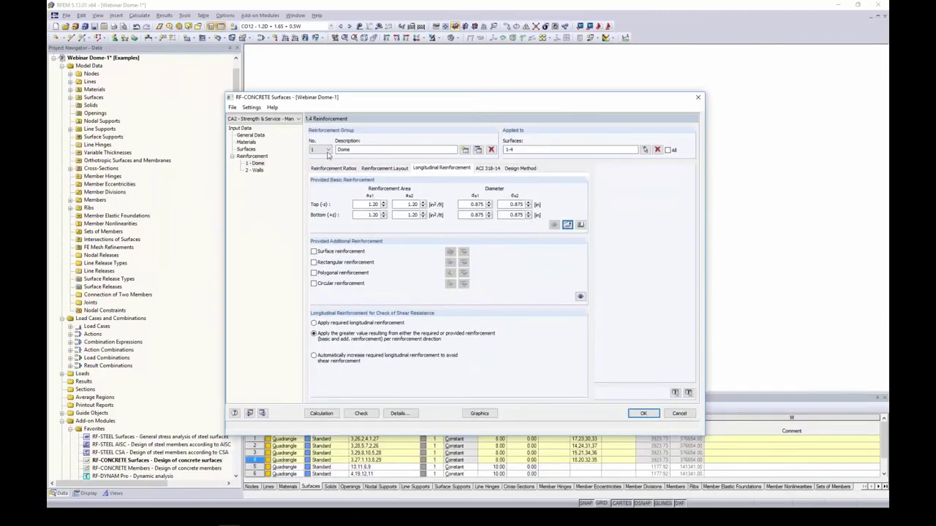
left_click(328, 150)
left_click(320, 165)
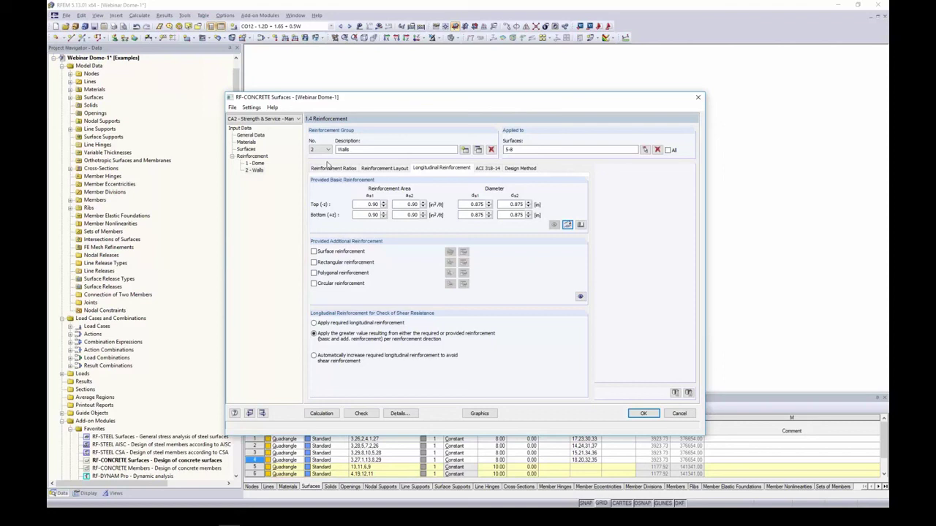
left_click(369, 215)
double_click(373, 205)
type("0")
key("Tab")
type("0")
double_click(369, 215)
type("0")
key("Tab")
type("0")
key("Tab")
left_click_drag(448, 99, 439, 261)
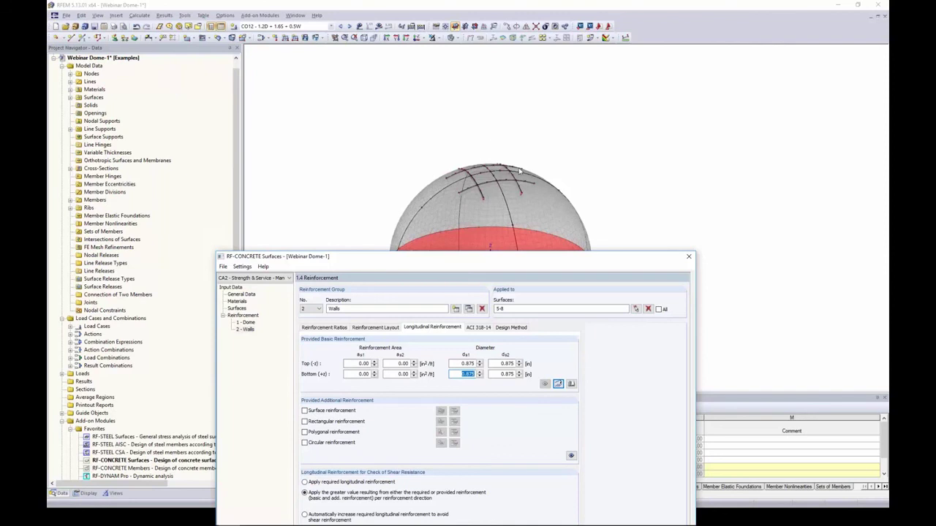
left_click_drag(495, 260, 479, 86)
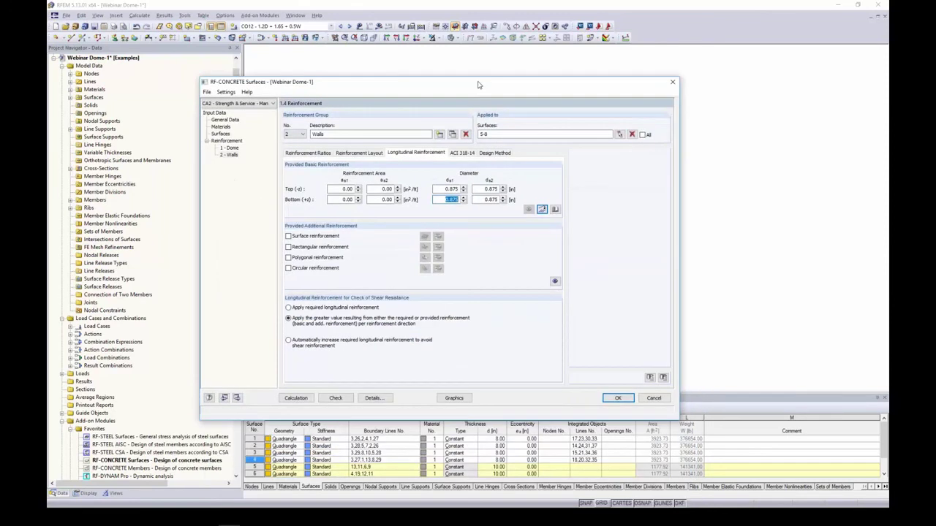
Enable polygonal additional reinforcement for the Walls group and define a new one in direction φ1 with 1.27 in bars at 8 in spacing
left_click(289, 257)
left_click(424, 259)
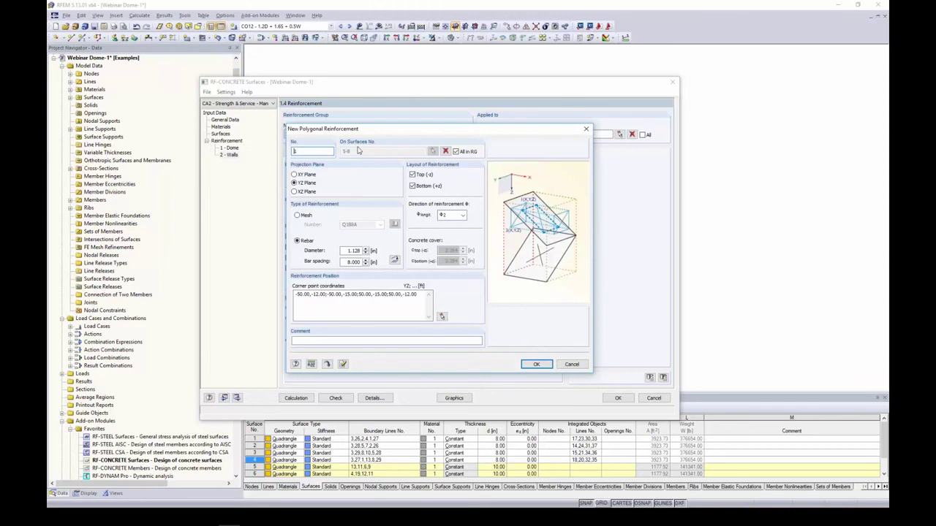
left_click_drag(369, 130, 364, 171)
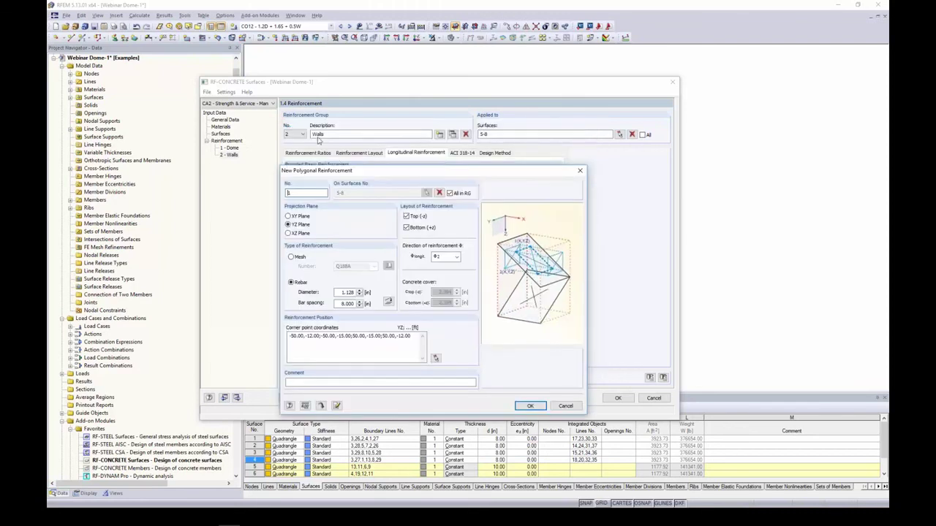
left_click_drag(360, 171, 391, 145)
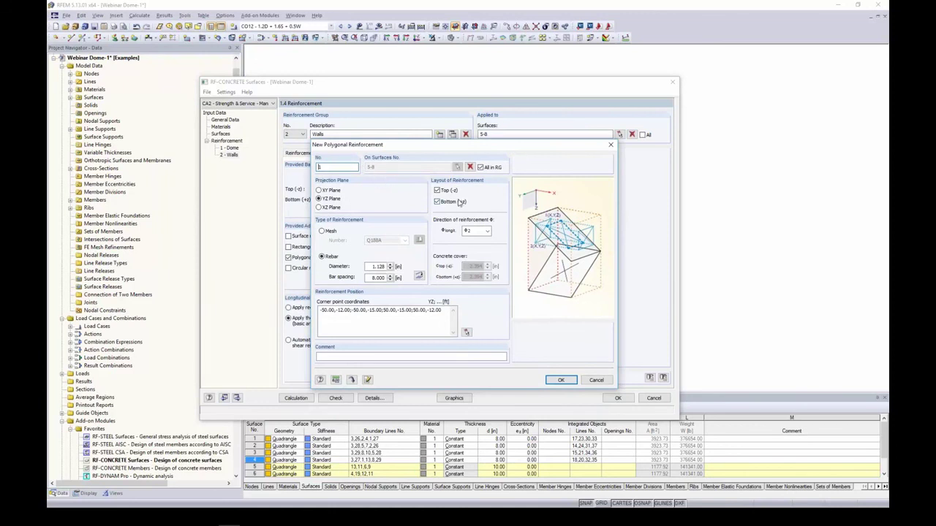
left_click(474, 232)
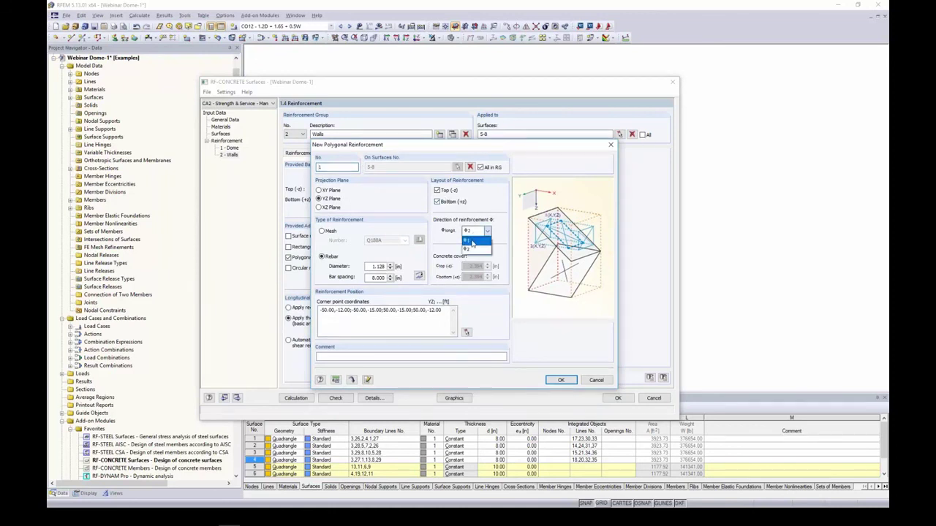
left_click(472, 242)
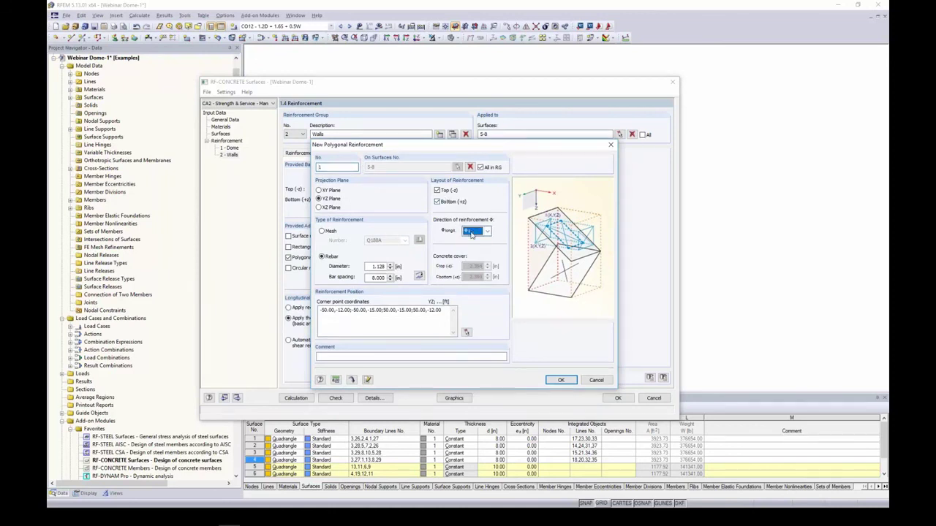
double_click(377, 267)
type("1.27")
key("Tab")
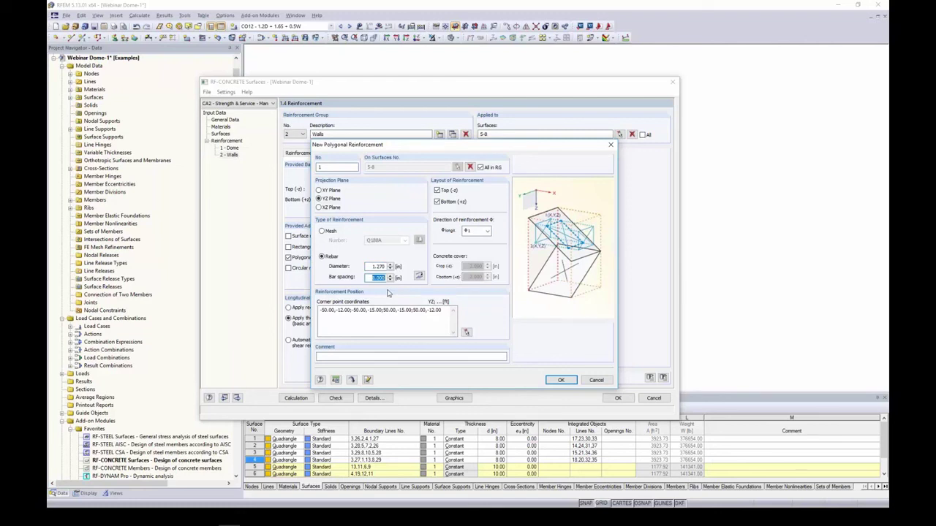
type("8")
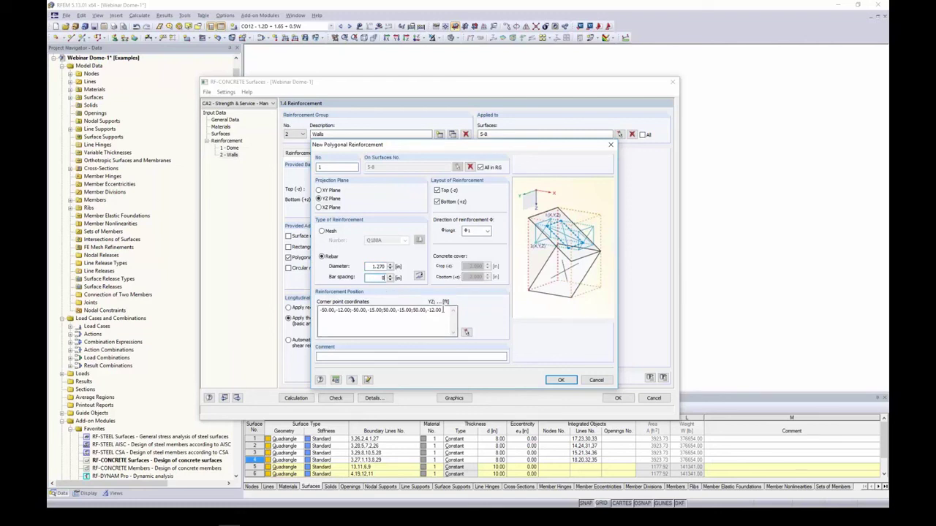
Replace the polygon's corner points with YZ points (-50, 0), (-50, -12), (50, -12) and (50, 0) ft picked on the wall, and accept the reinforcement
key("Tab")
key("Delete")
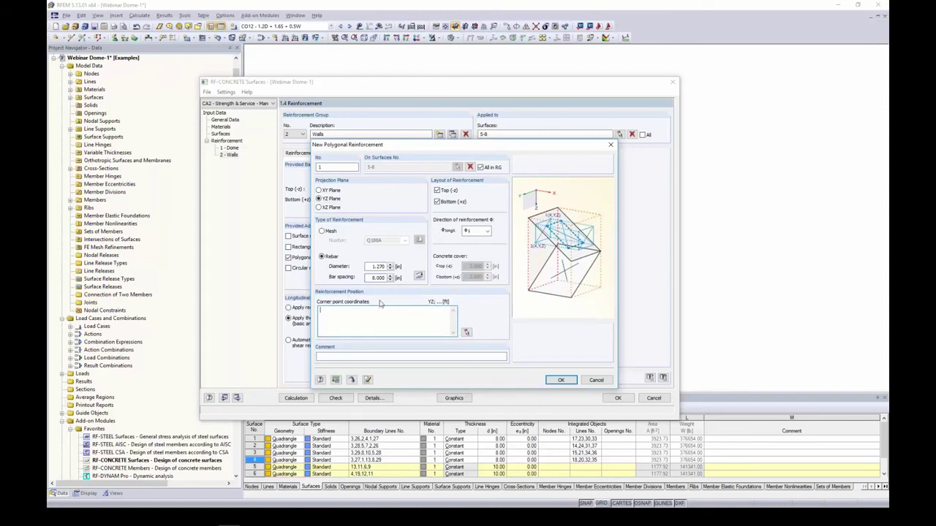
left_click(467, 333)
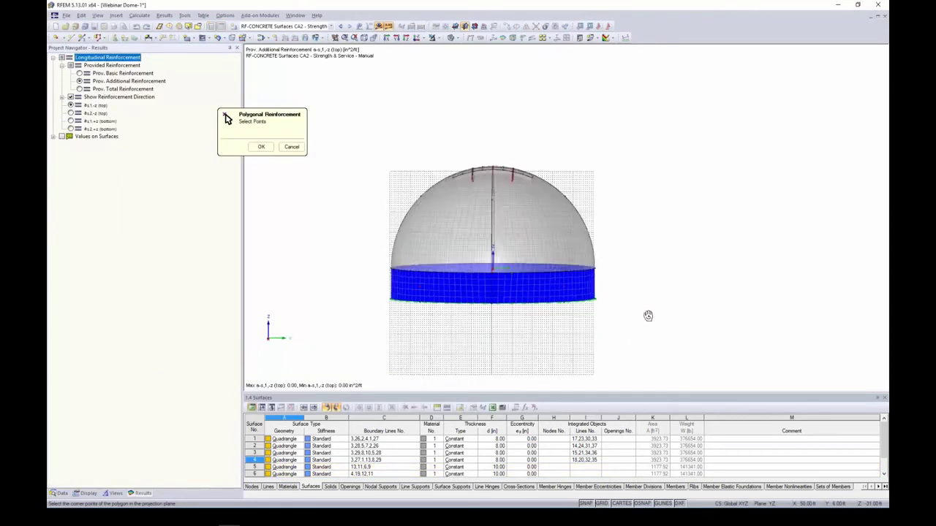
scroll(420, 301, "up", 2)
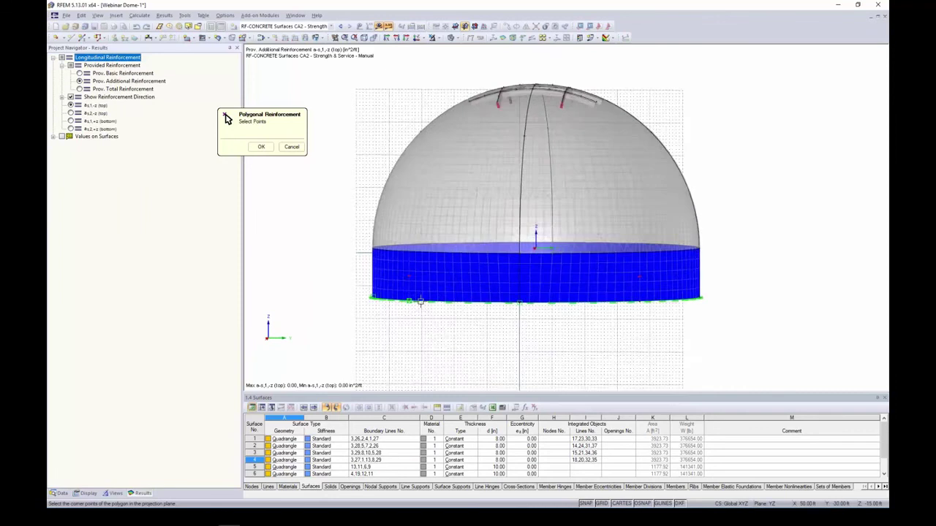
scroll(420, 302, "up", 2)
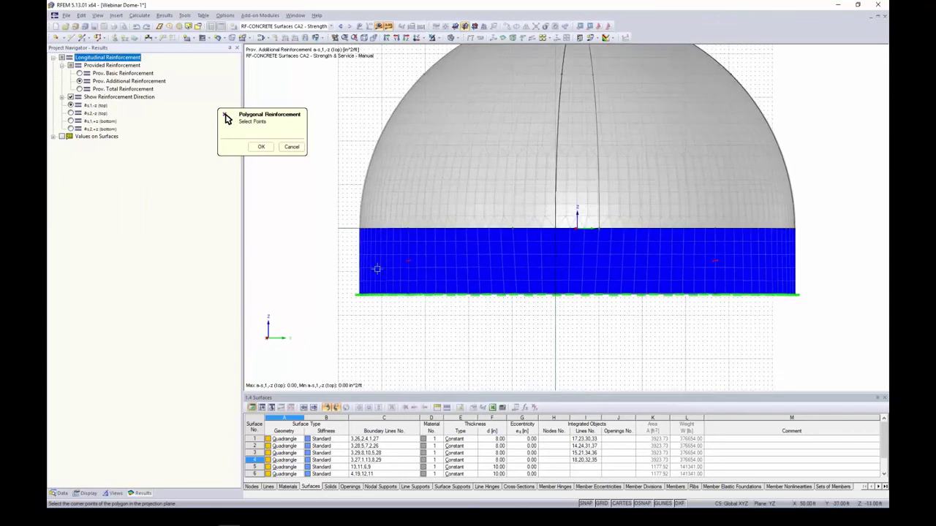
left_click(336, 227)
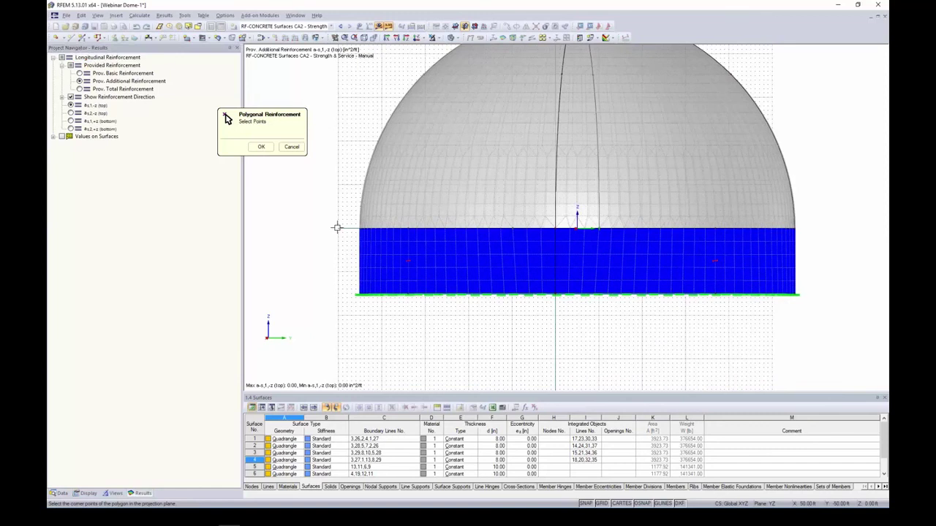
left_click(339, 280)
middle_click_drag(631, 294, 680, 274, "ctrl")
left_click(680, 274)
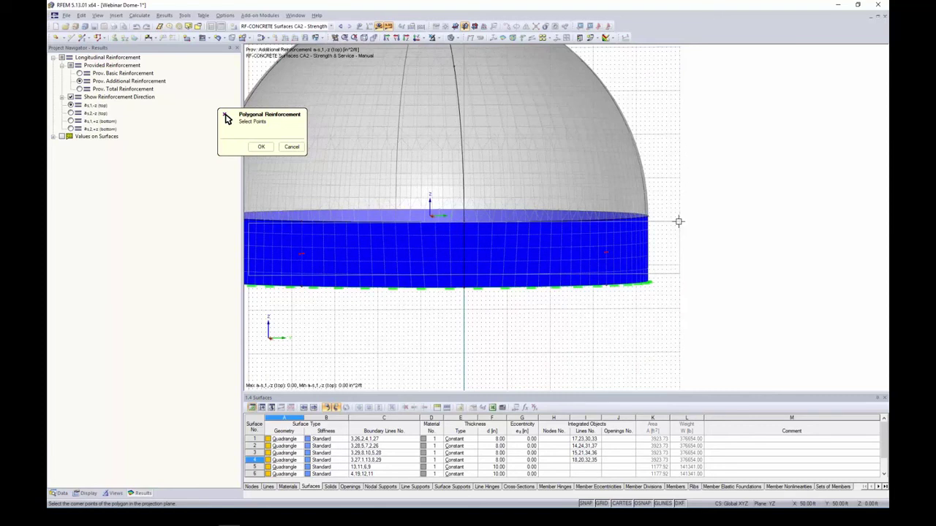
left_click(261, 146)
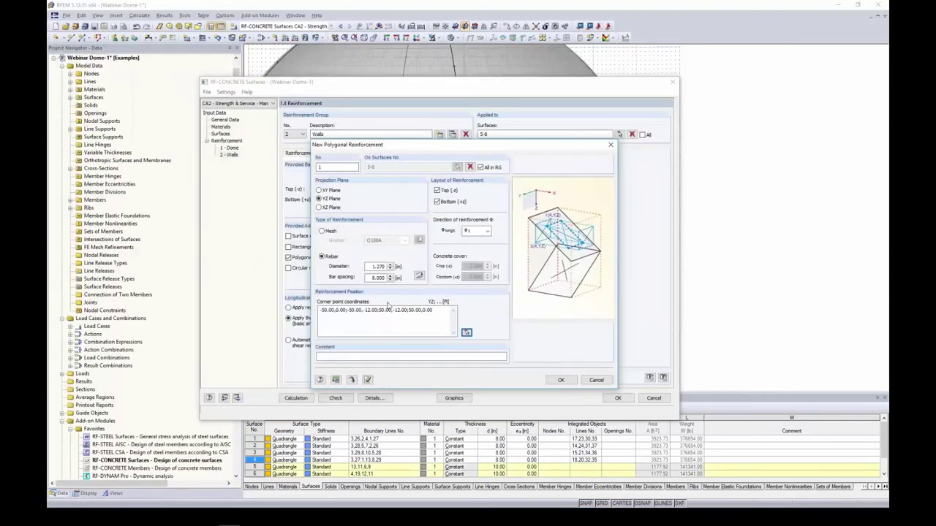
left_click(560, 380)
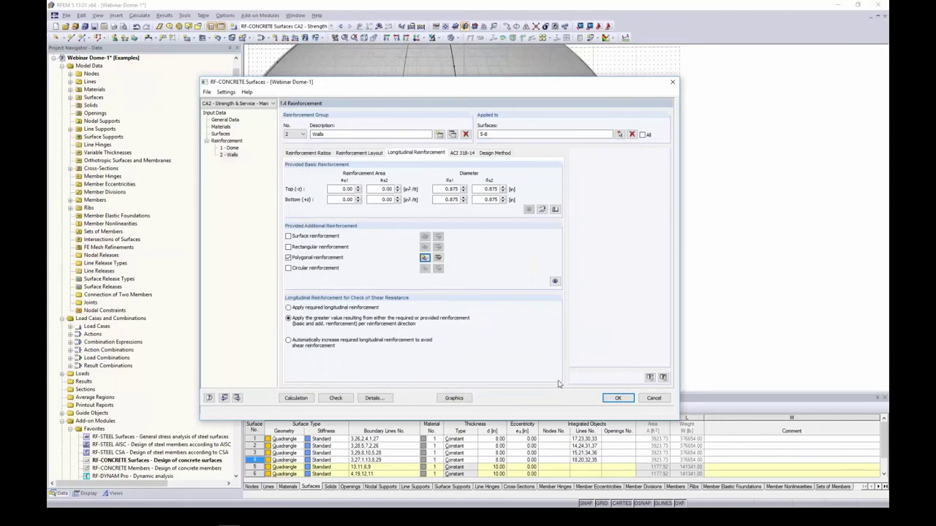
Add the same 1.27 in at 8 in polygonal reinforcement in direction φ2 and review the list of polygonal reinforcements
left_click(423, 260)
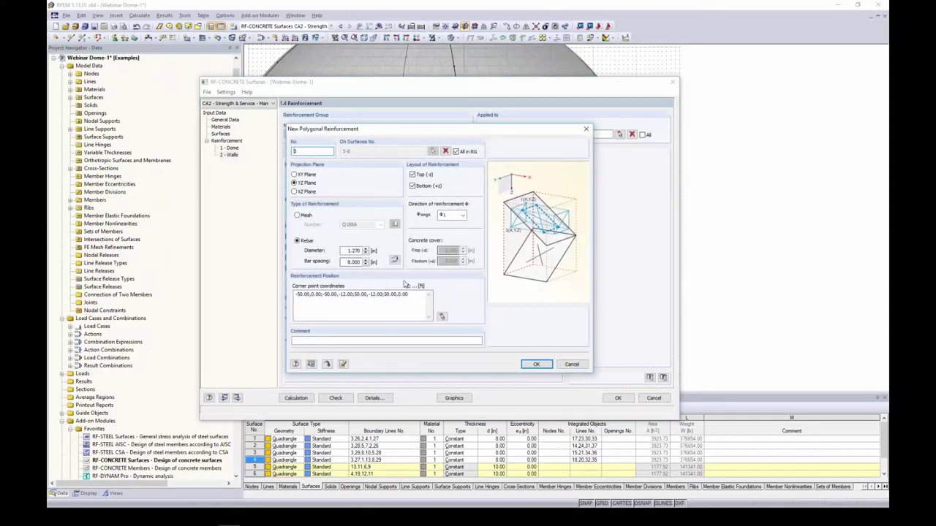
left_click(454, 217)
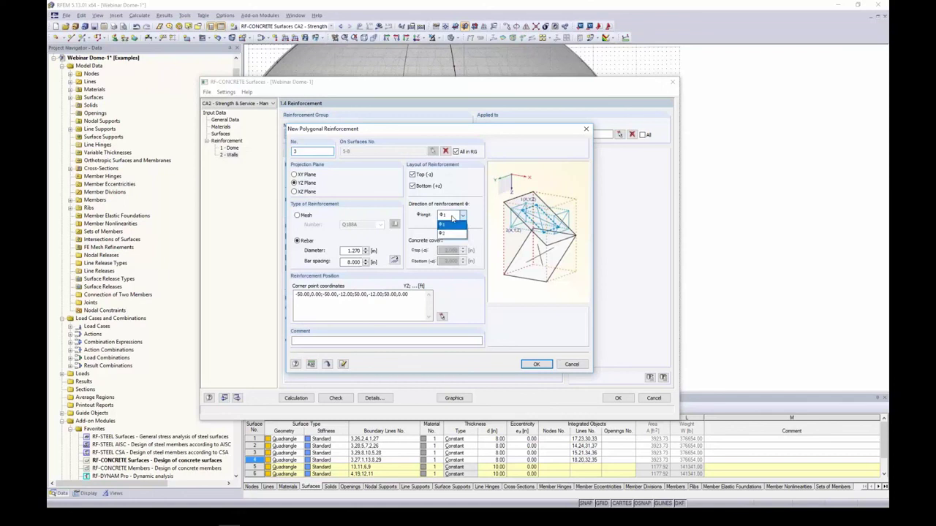
left_click(448, 236)
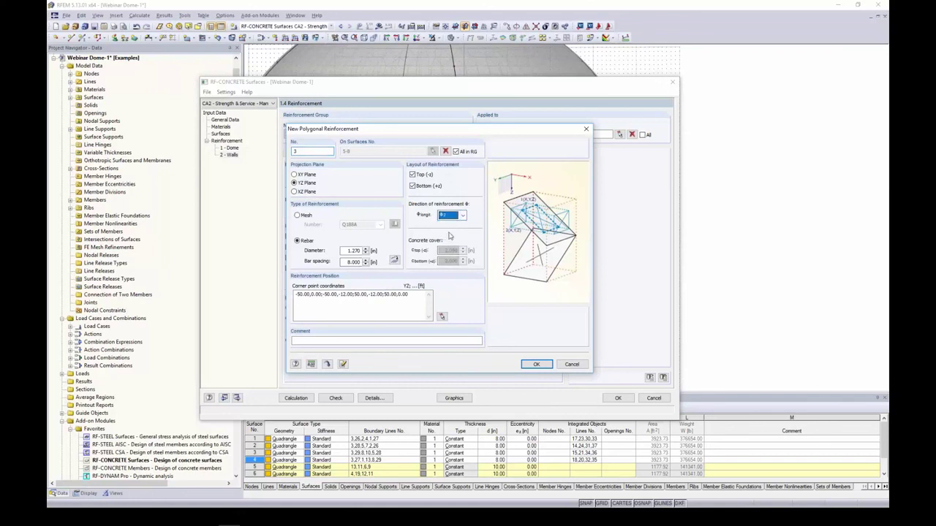
left_click(537, 364)
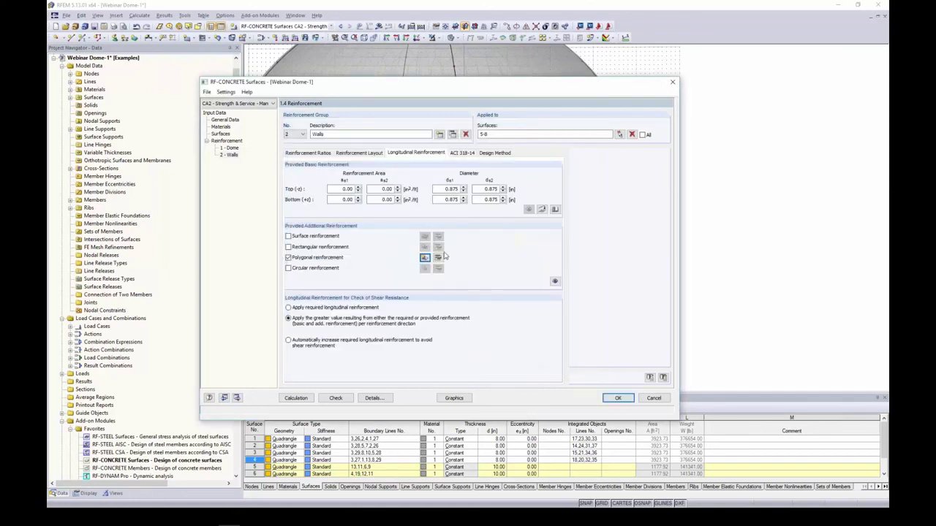
left_click(437, 256)
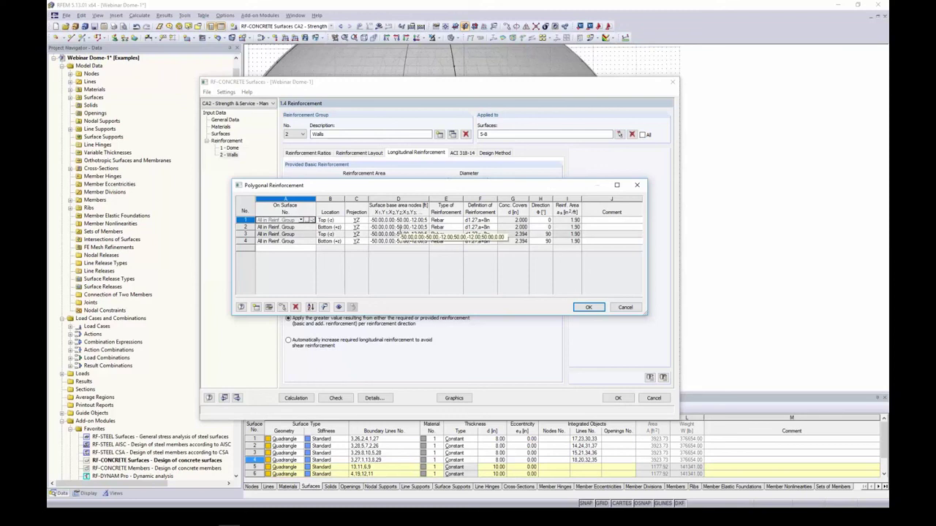
left_click(587, 308)
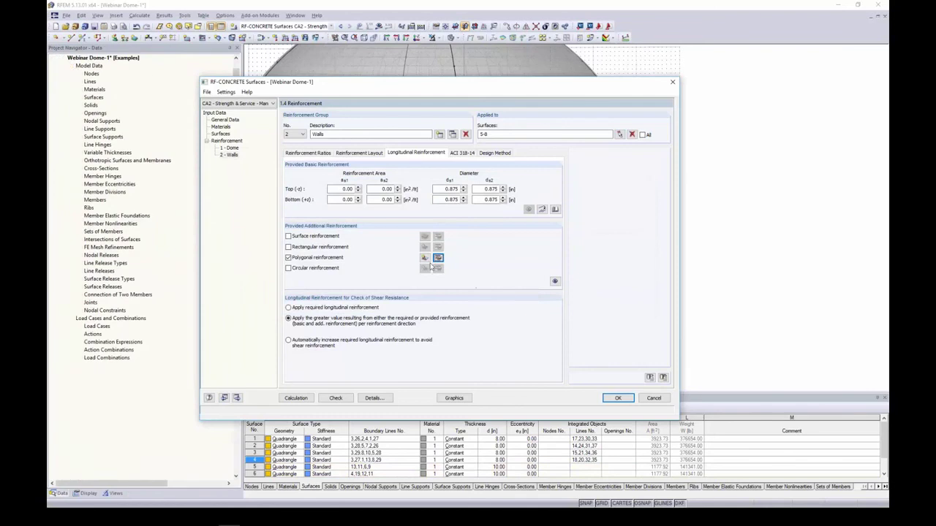
Start another polygonal reinforcement for the Walls group in direction φ1 with a bar diameter of 1.128 in
left_click(424, 258)
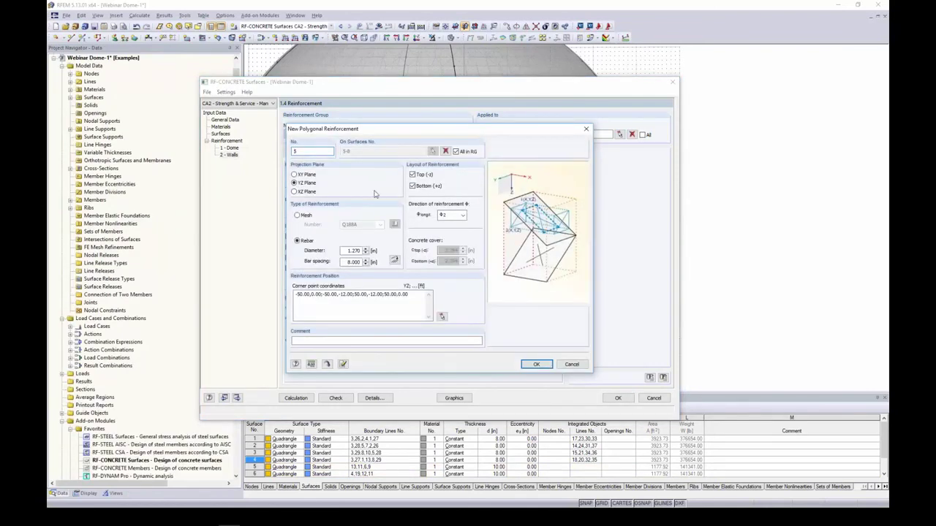
left_click(451, 214)
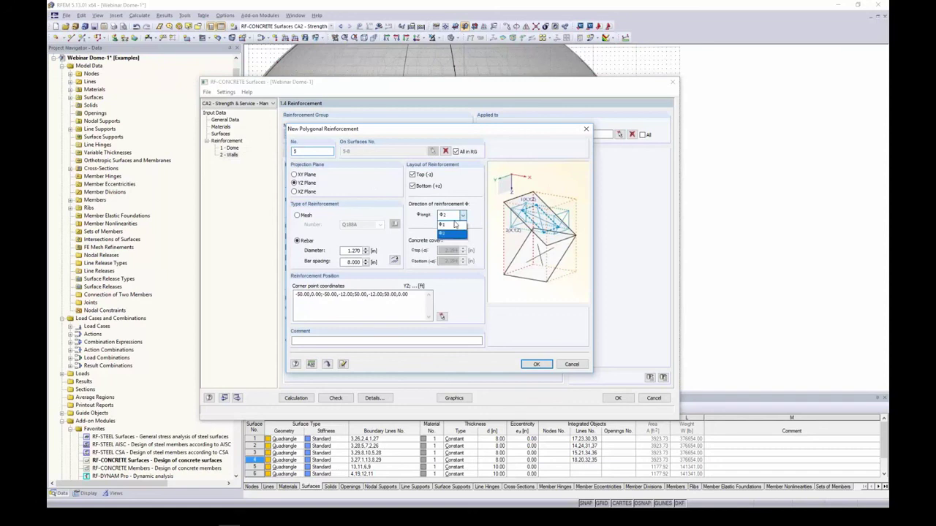
left_click(452, 224)
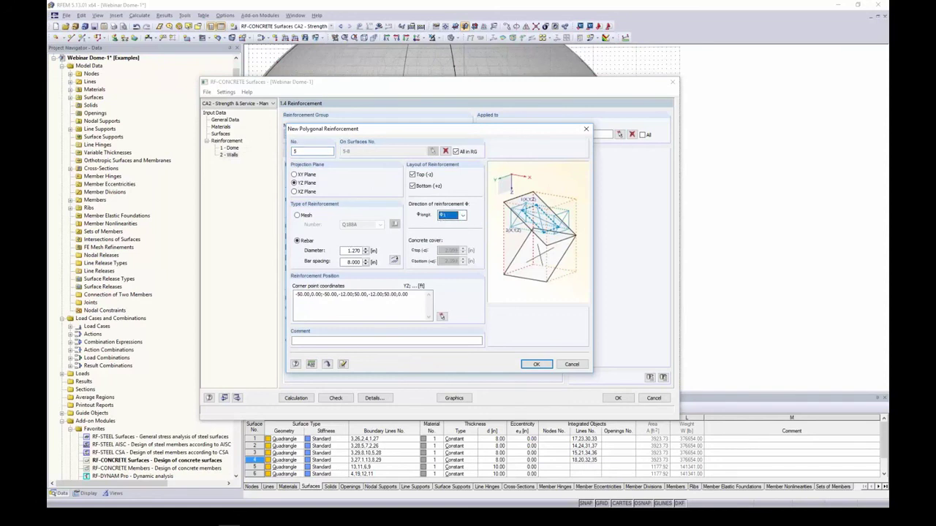
left_click_drag(346, 251, 406, 256)
type("128")
Redefine the polygon as the wall's base strip with YZ corners (-50, -15), (-50, -12), (50, -12) and (50, -15) ft, and accept the reinforcement
left_click_drag(410, 294, 285, 295)
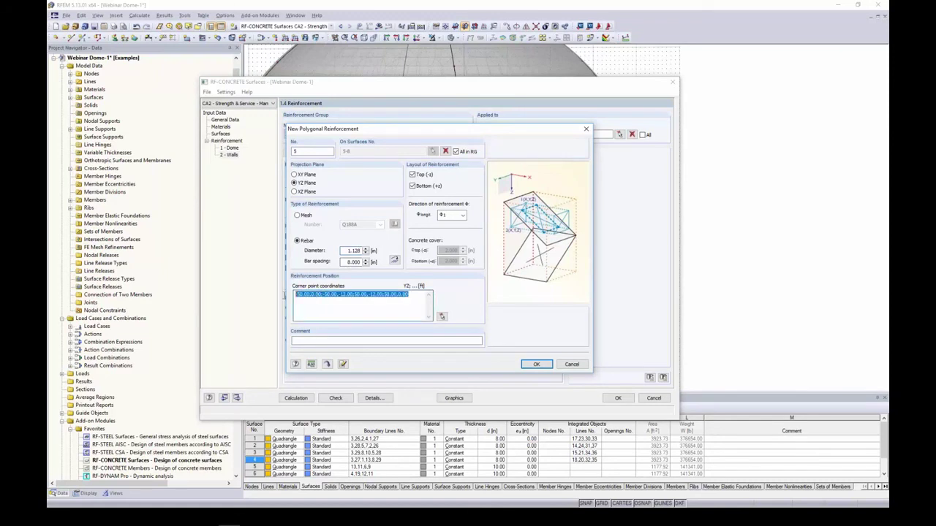
key("Delete")
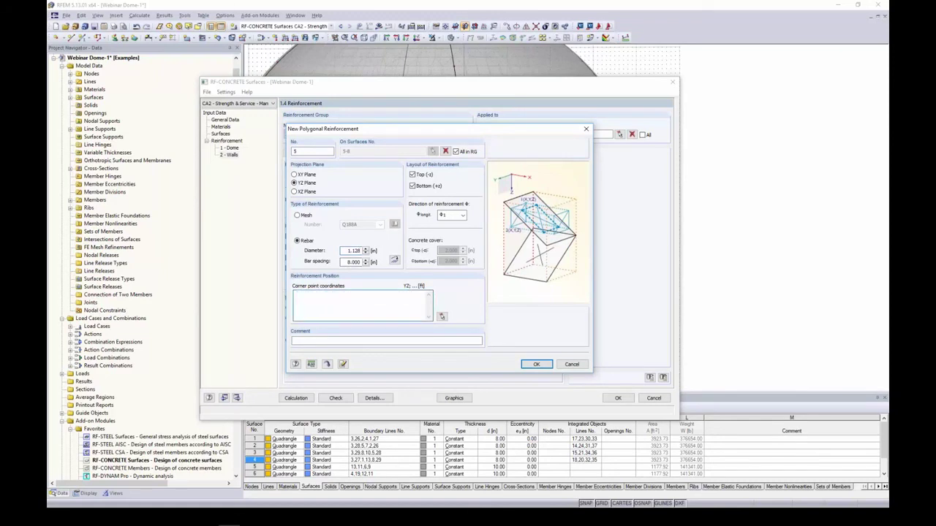
left_click(441, 317)
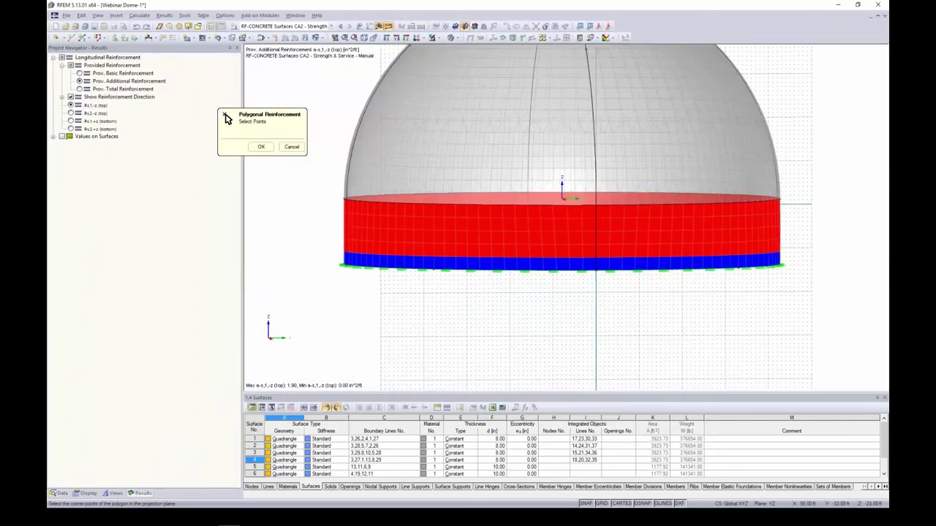
scroll(329, 276, "up", 2)
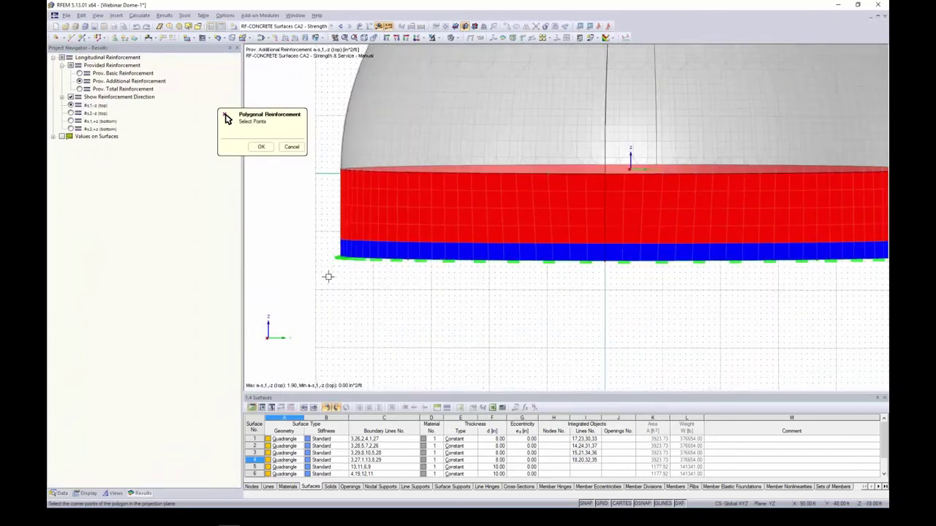
left_click(320, 239)
middle_click_drag(679, 214, 507, 212)
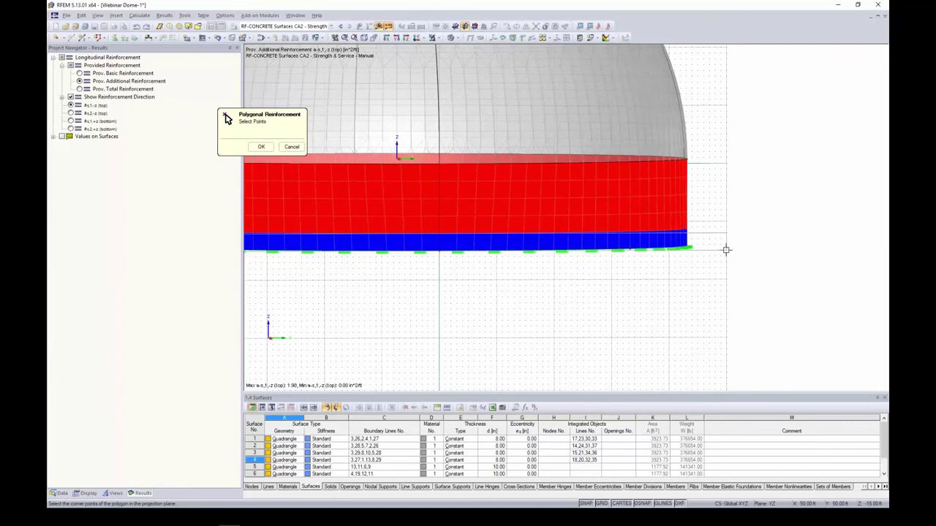
left_click(261, 146)
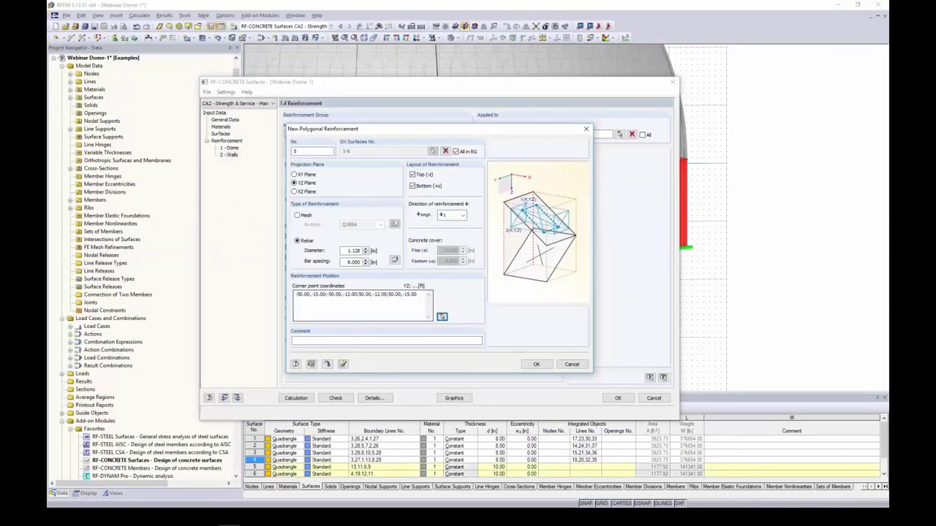
left_click(536, 364)
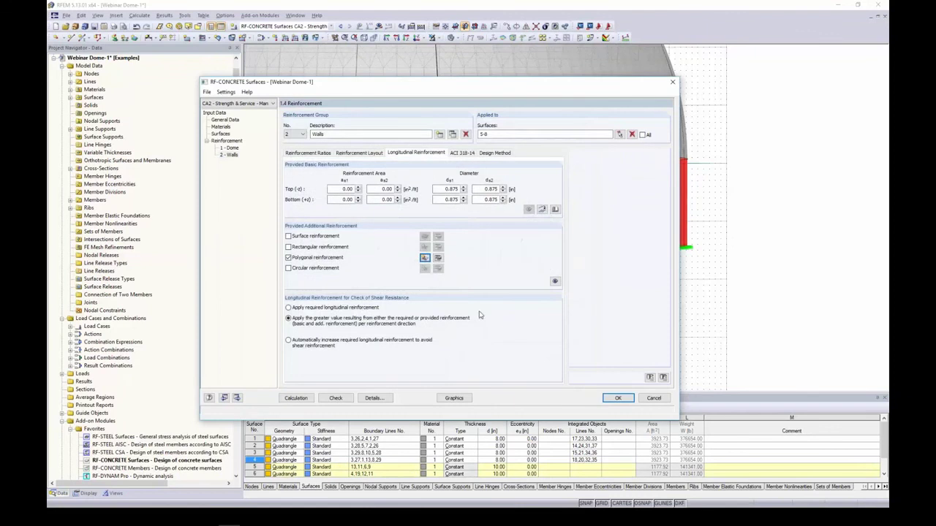
Add the same 1.128 in at 8 in polygonal reinforcement for the walls' base strip in direction φ2
left_click(424, 258)
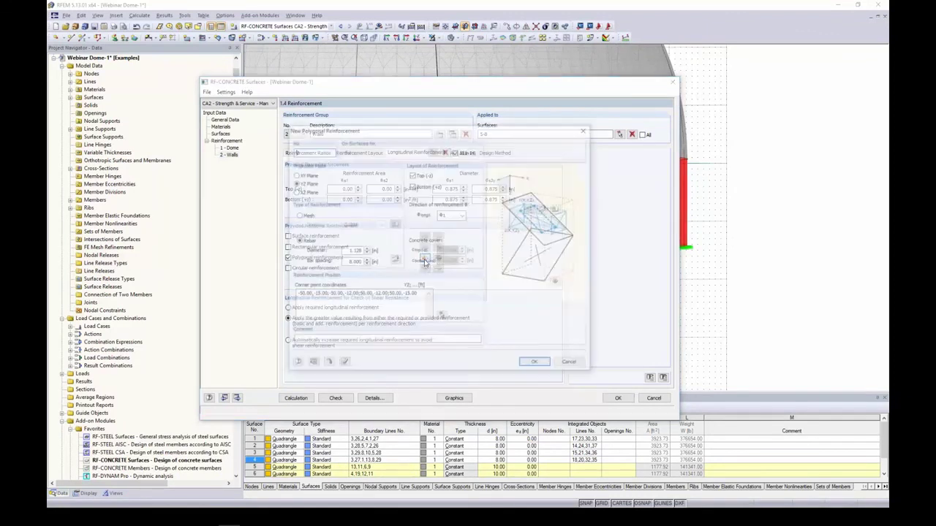
left_click(449, 216)
left_click(452, 233)
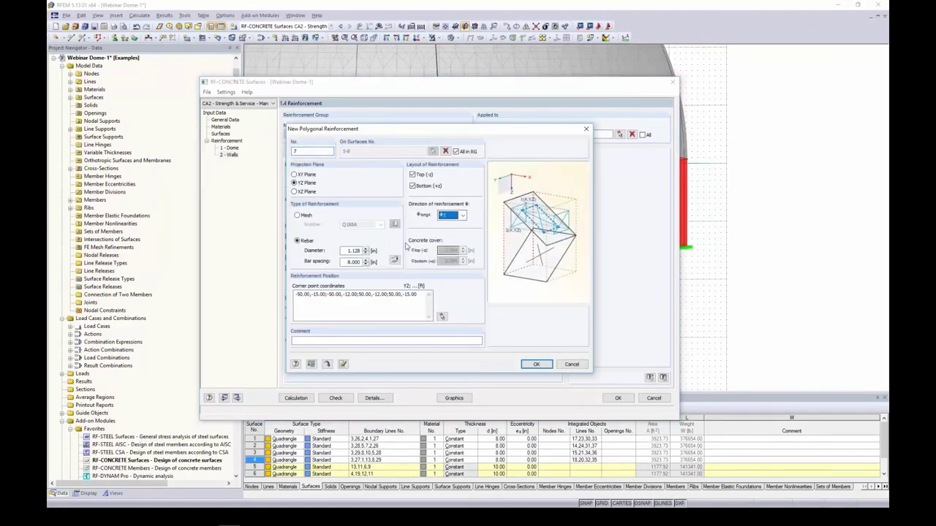
left_click(536, 365)
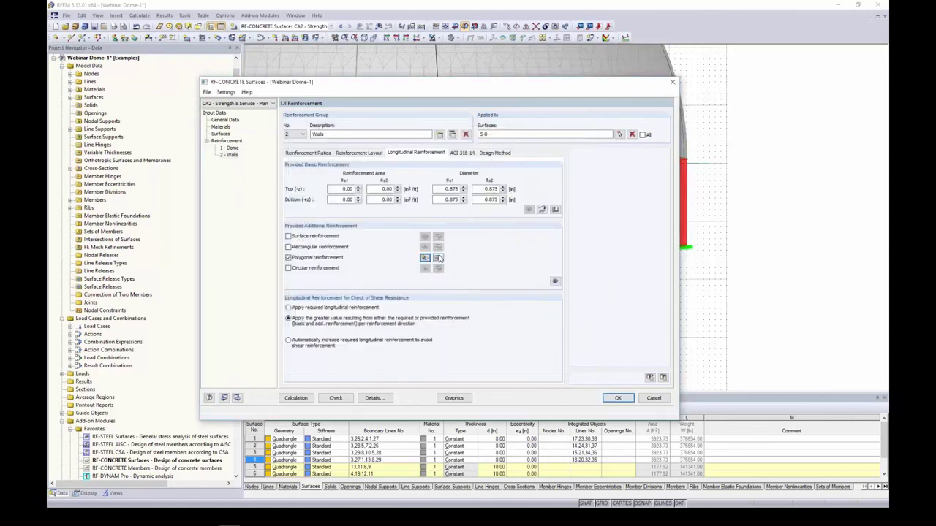
Review the walls' polygonal reinforcement list and its additional reinforcement plot on the model with the colour scale, and close the module with its input accepted
left_click(438, 258)
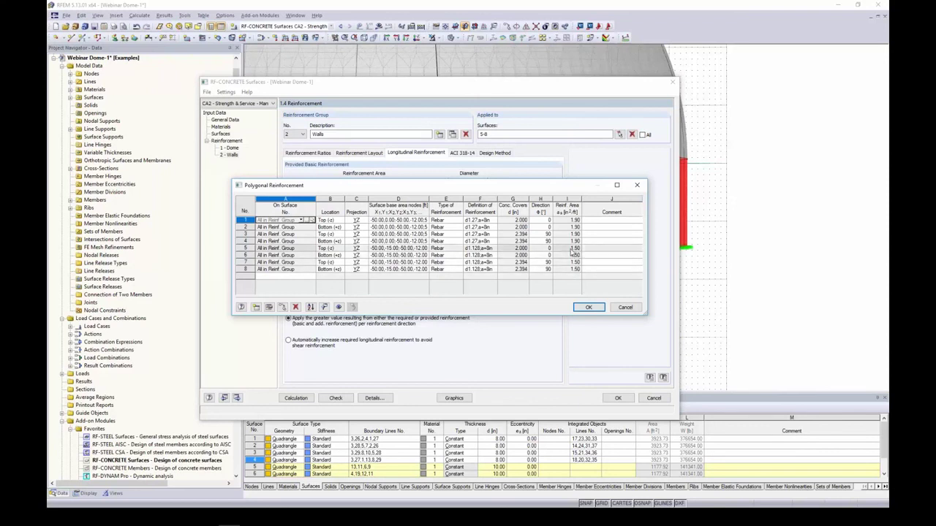
left_click(339, 307)
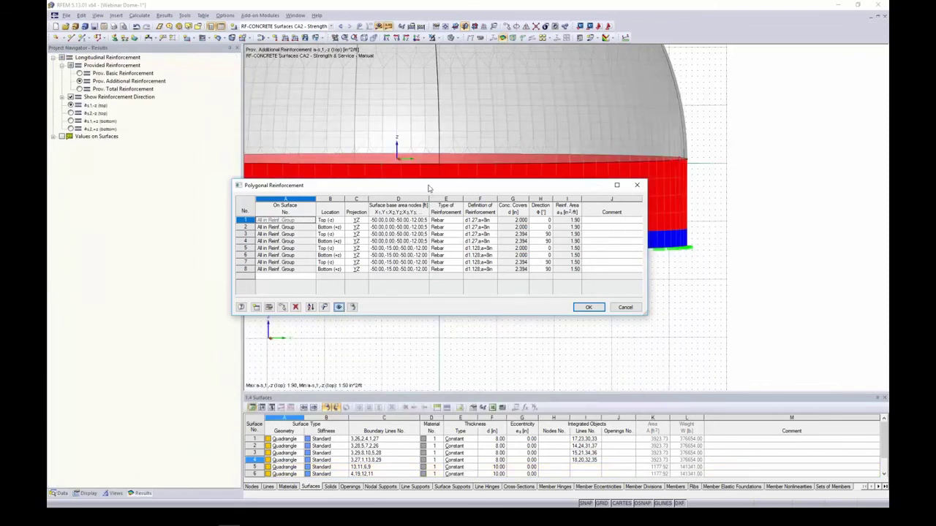
left_click_drag(424, 191, 273, 164)
scroll(596, 249, "down", 2)
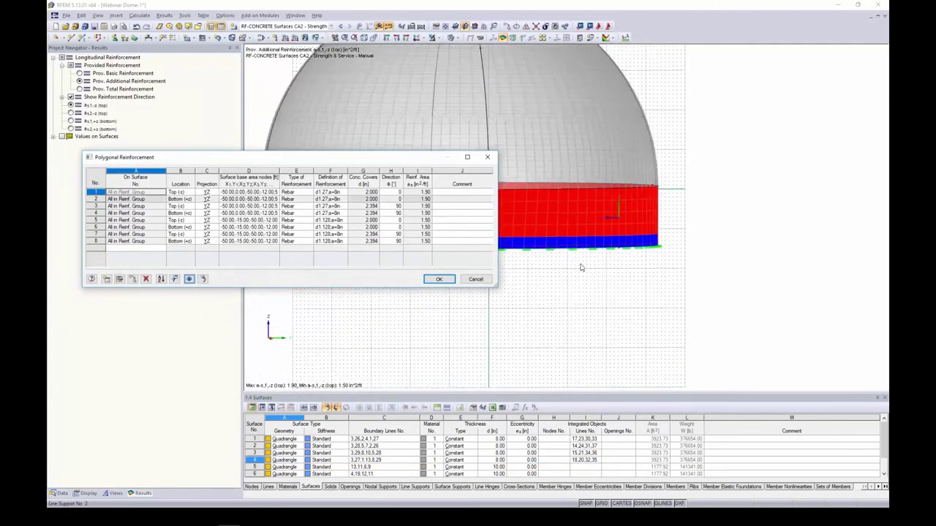
middle_click_drag(583, 268, 664, 284)
left_click_drag(433, 161, 381, 147)
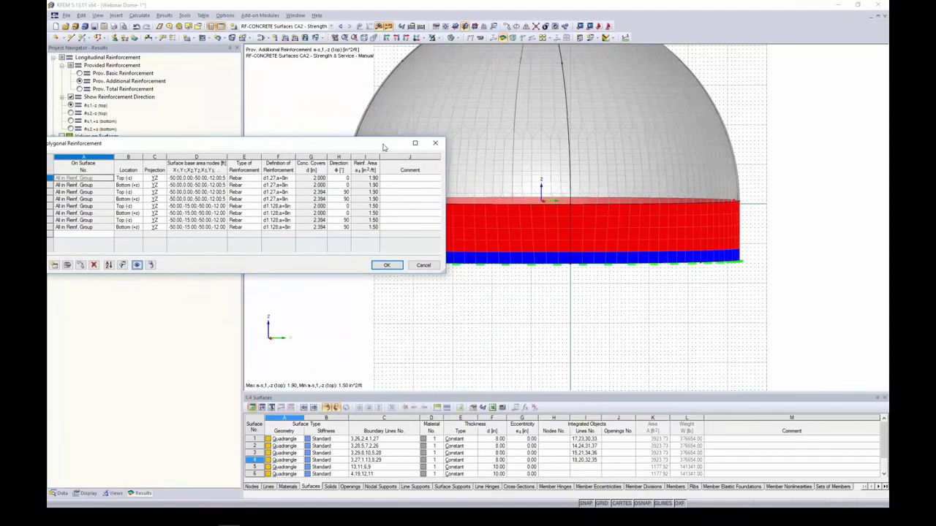
left_click(578, 37)
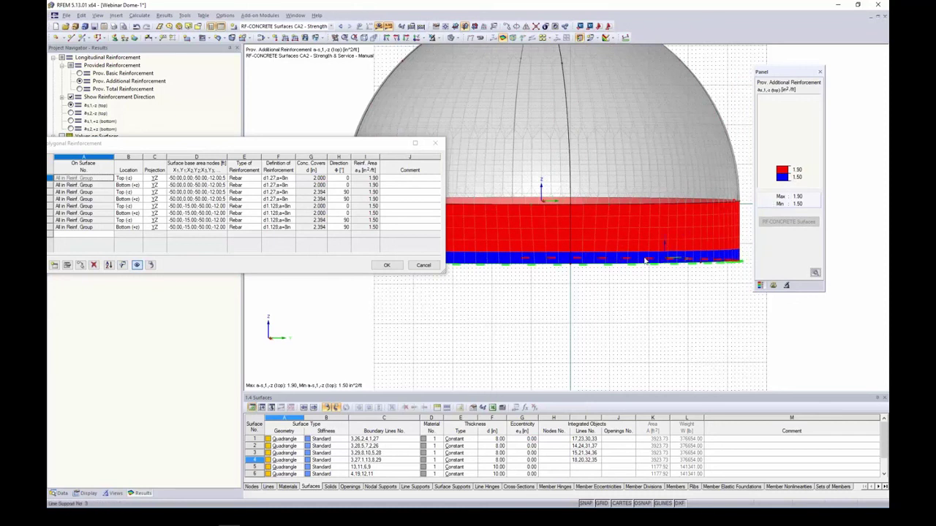
middle_click_drag(636, 311, 676, 299)
middle_click_drag(585, 314, 515, 183, "ctrl")
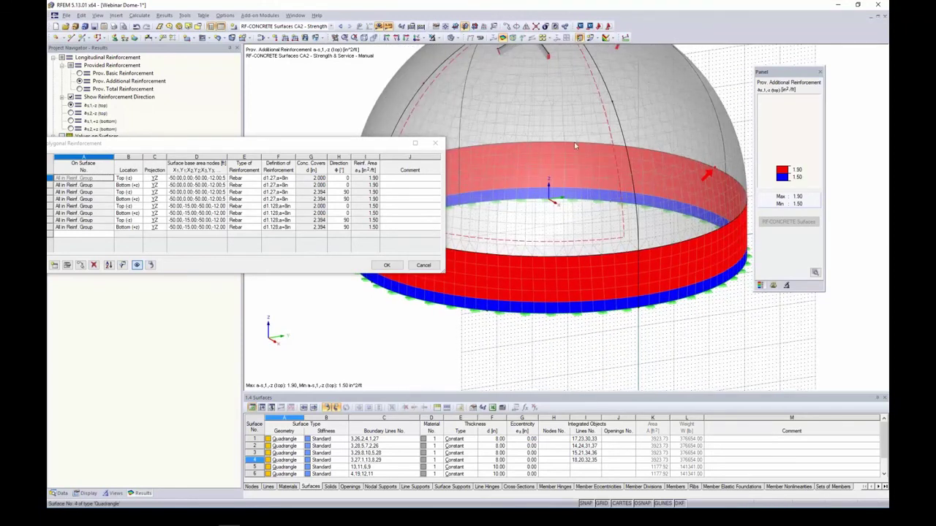
left_click(386, 265)
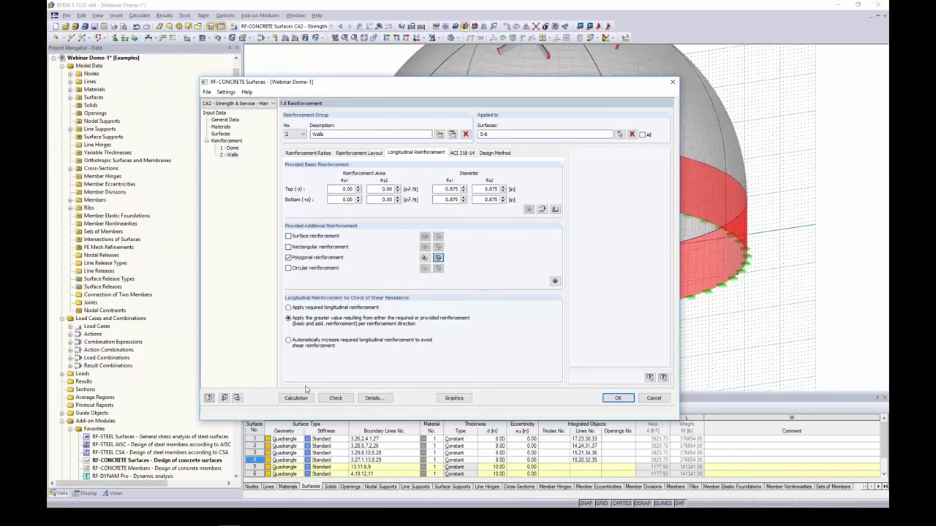
left_click(617, 398)
Switch to the Webinar Tank 3 model and examine the required reinforcement by surface for case CA3 - Strength & Service - Manual
left_click(295, 16)
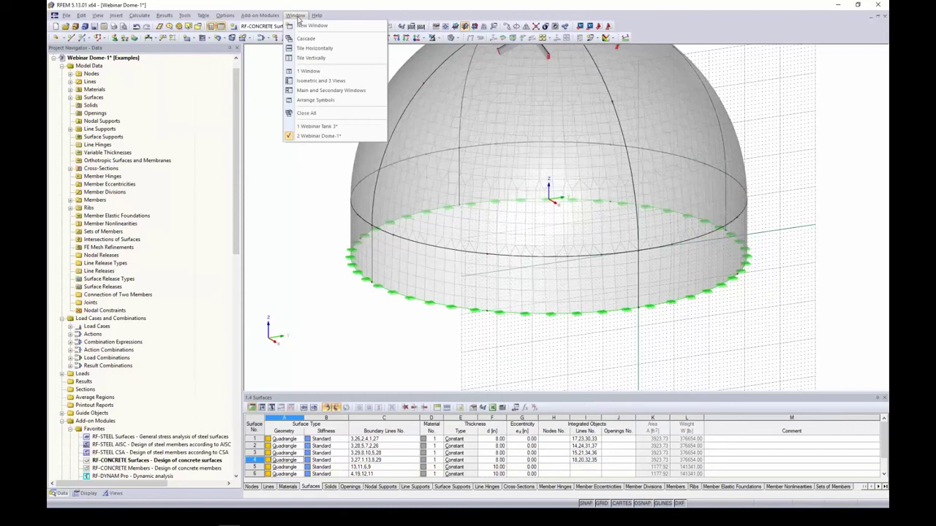
left_click(314, 115)
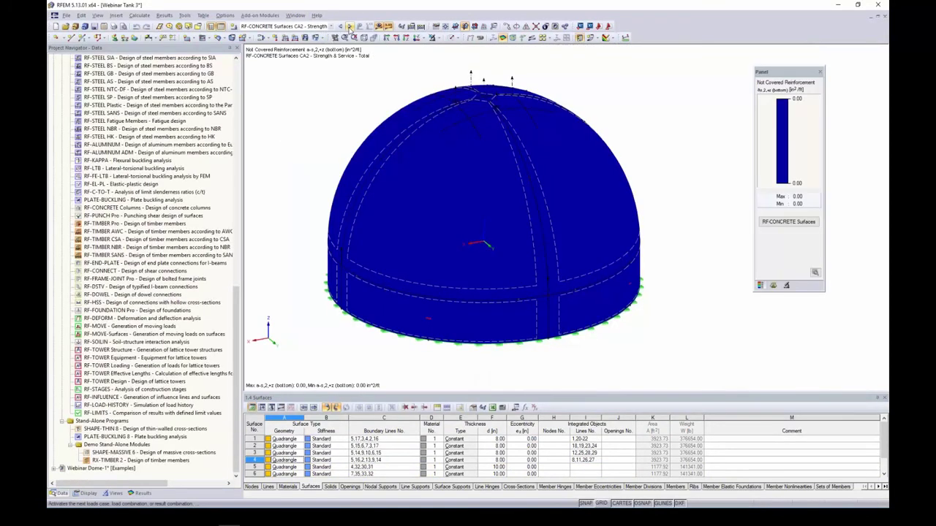
left_click(773, 221)
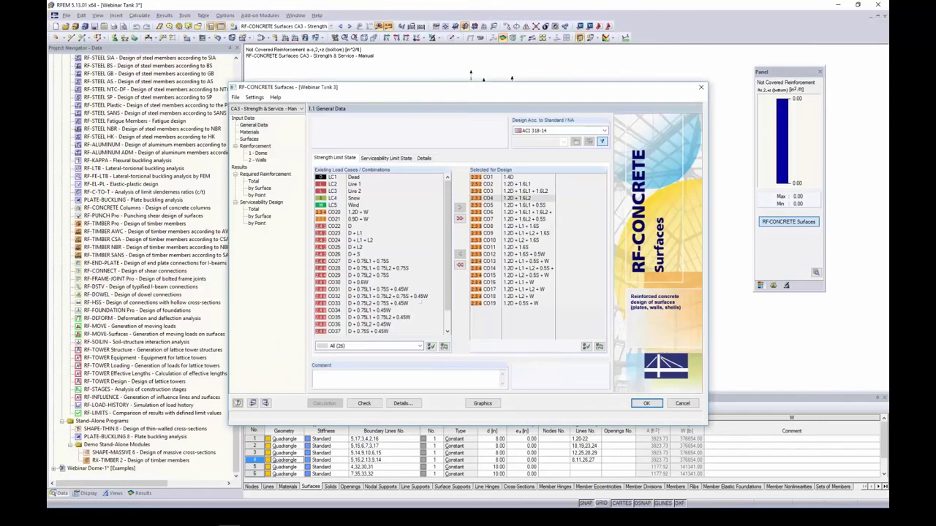
left_click(263, 188)
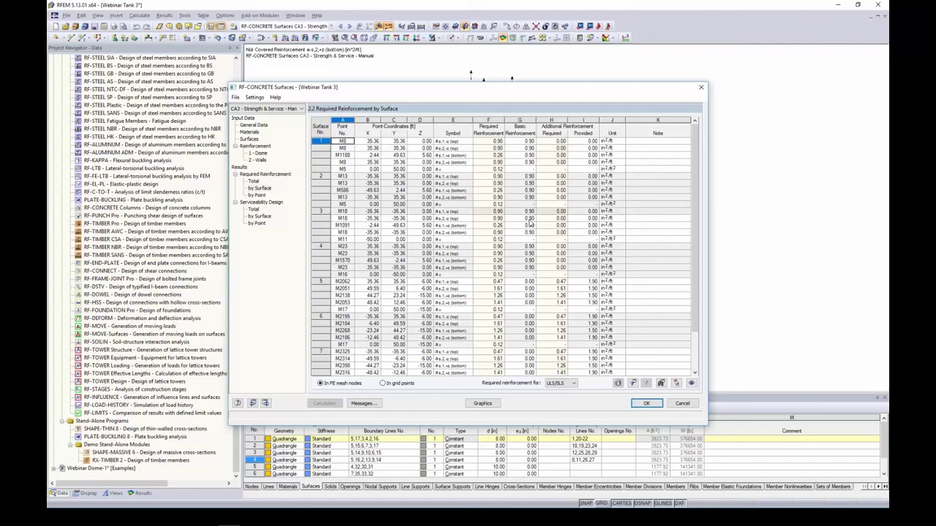
left_click(485, 403)
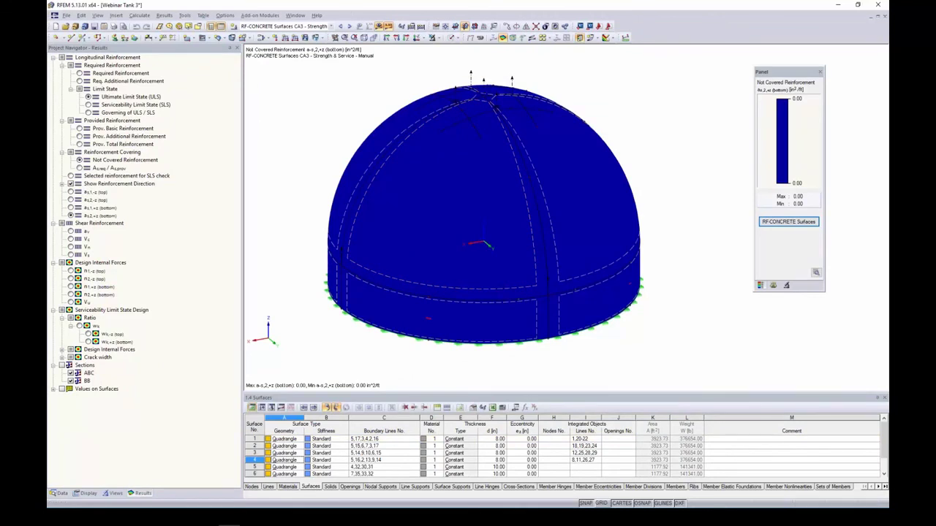
Examine the required, provided basic, additional and total reinforcement on the model, plus the not covered reinforcement up to the bottom φ2 layer
left_click(80, 73)
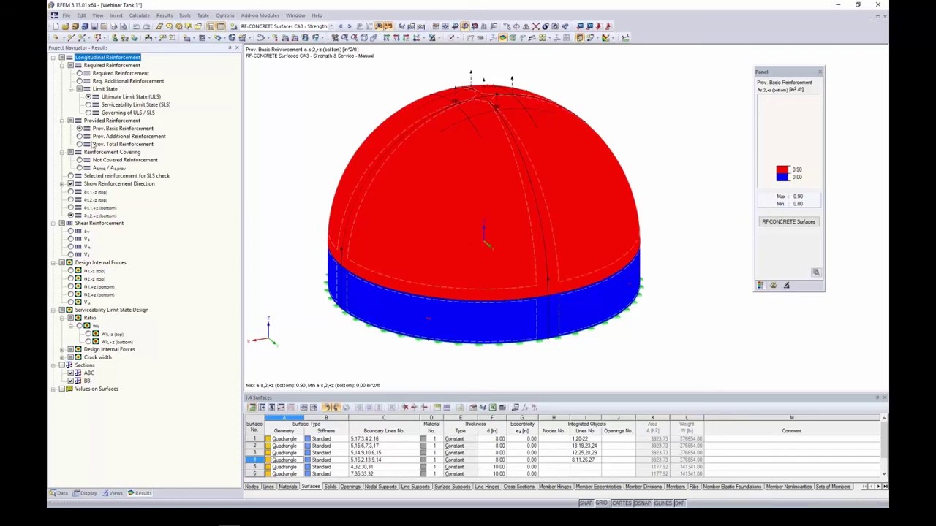
left_click(79, 136)
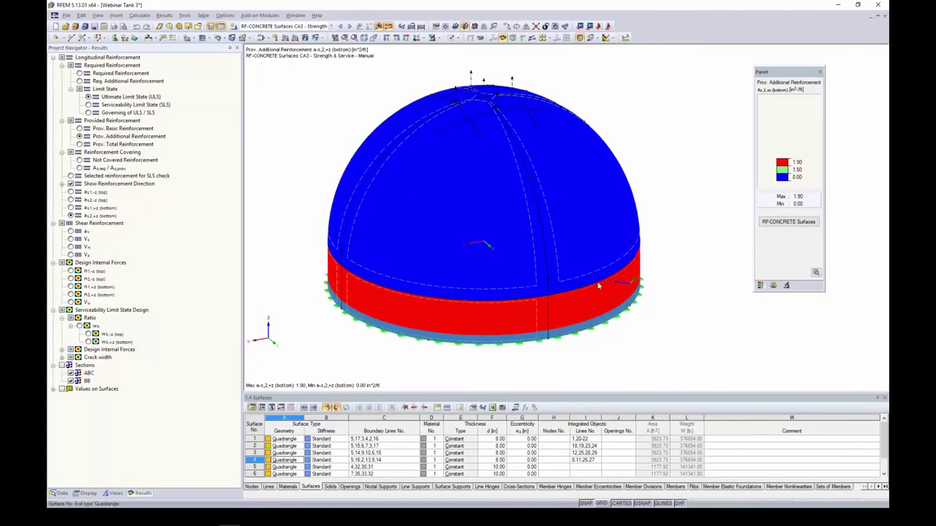
middle_click_drag(540, 305, 553, 291, "ctrl")
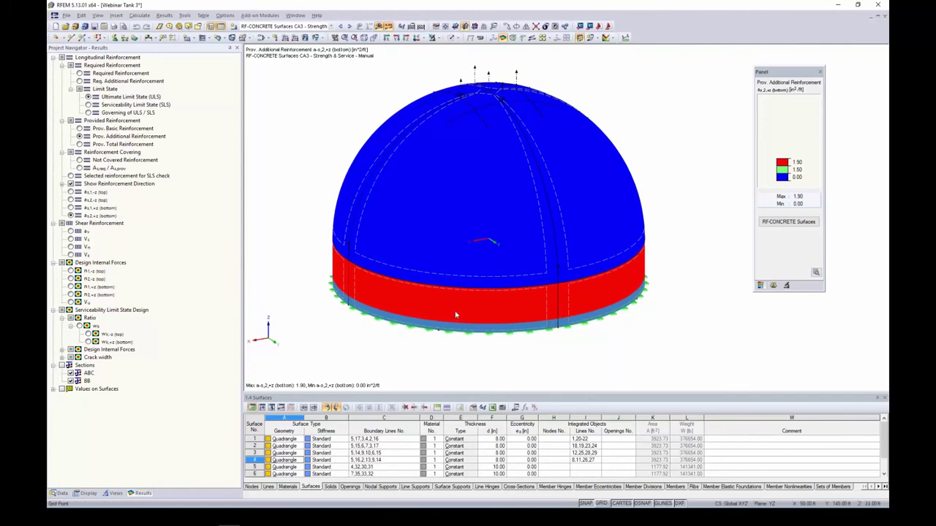
left_click(80, 144)
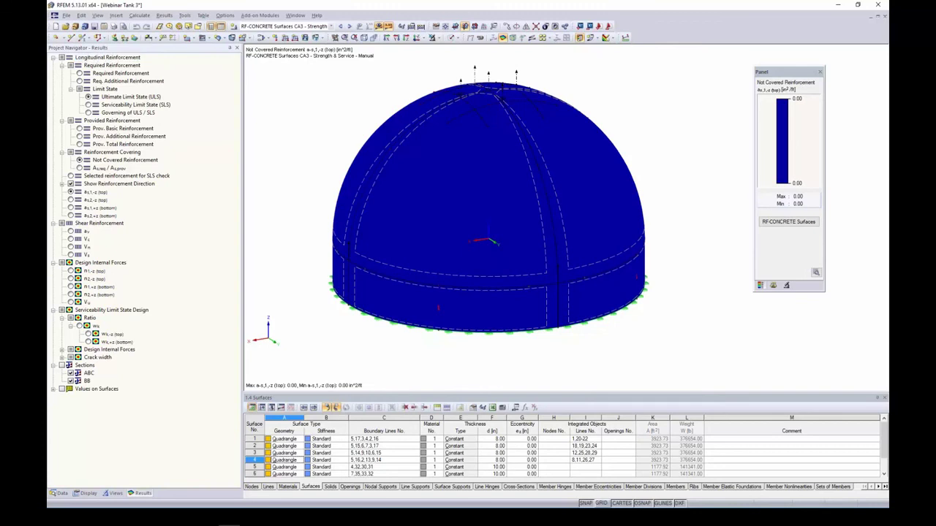
left_click(70, 215)
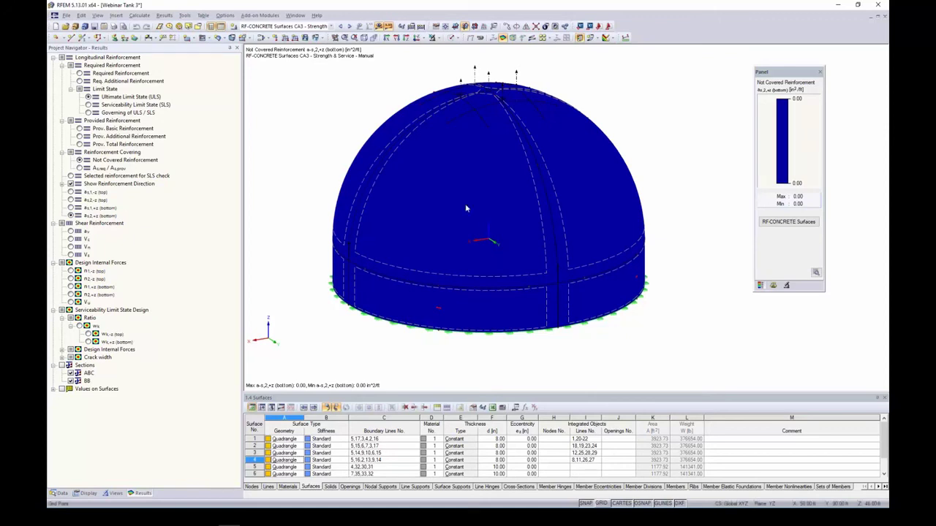
Examine case CA3's serviceability design by surface and plot the crack width ratio wk on the model
left_click(788, 221)
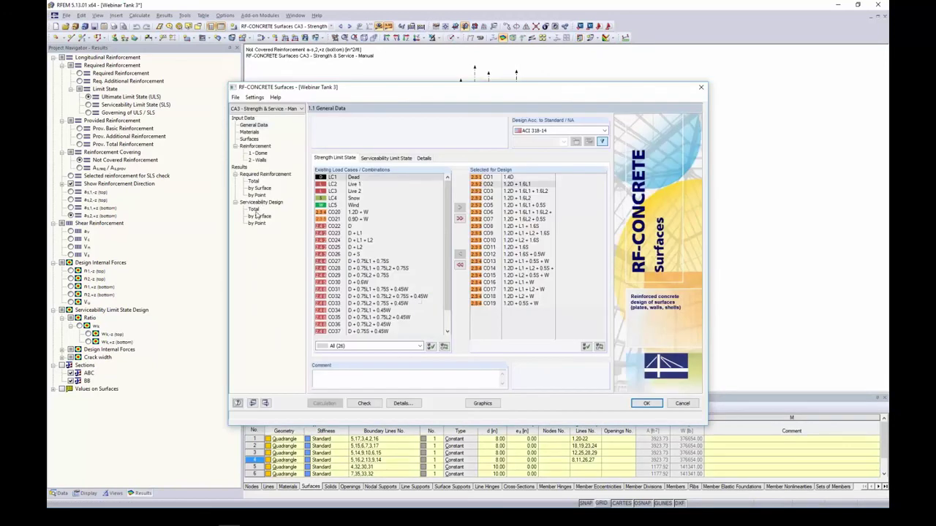
left_click(259, 216)
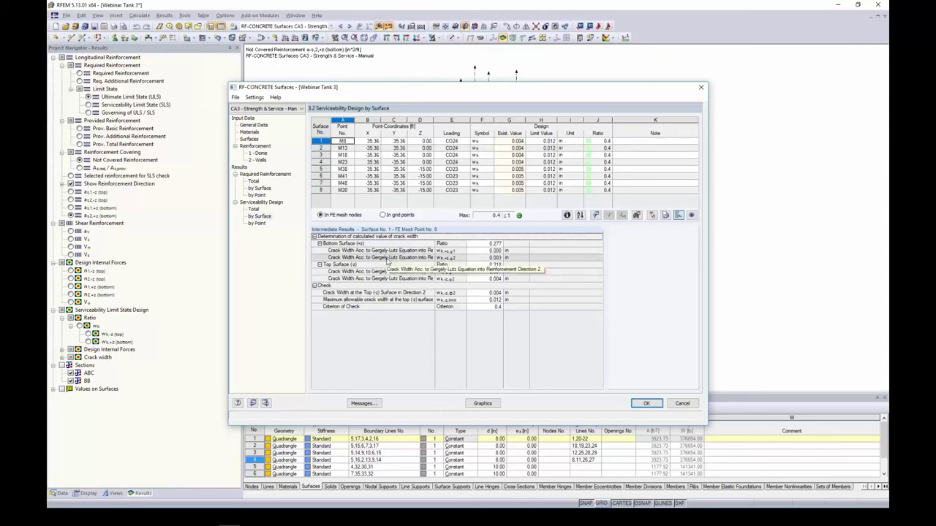
left_click(483, 402)
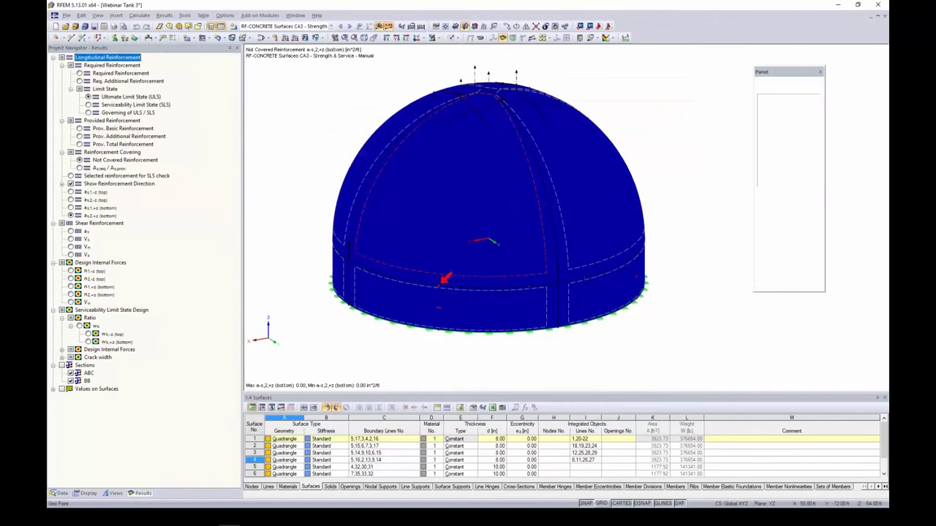
left_click(78, 326)
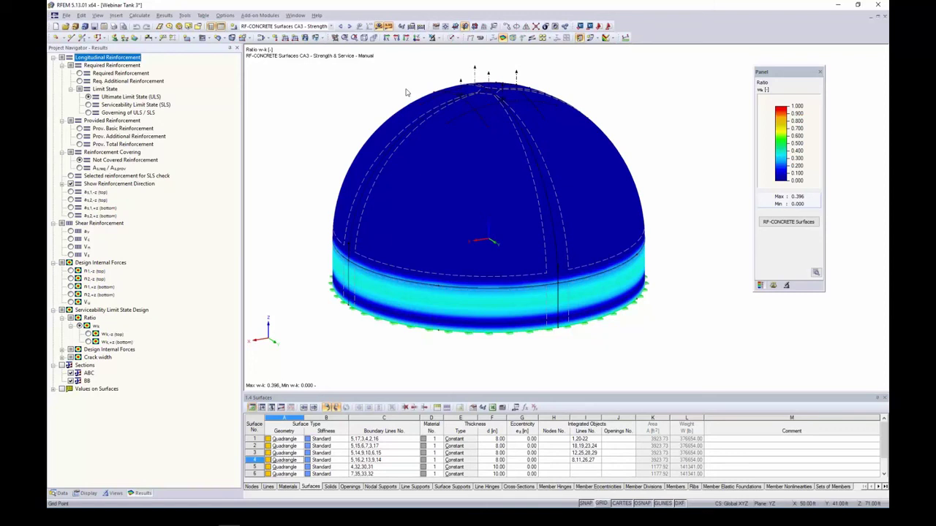
Return to the Webinar Dome-1 model and open its RF-CONCRETE Surfaces design
left_click(295, 15)
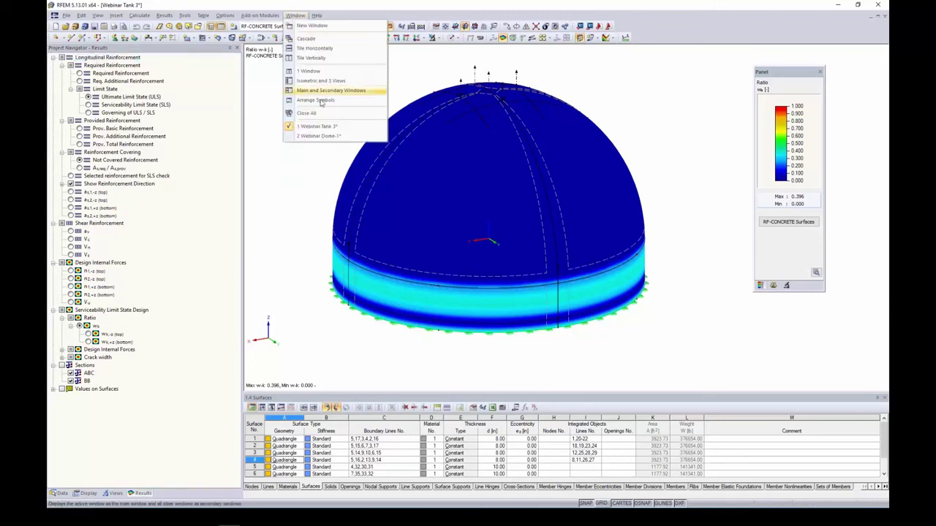
left_click(319, 136)
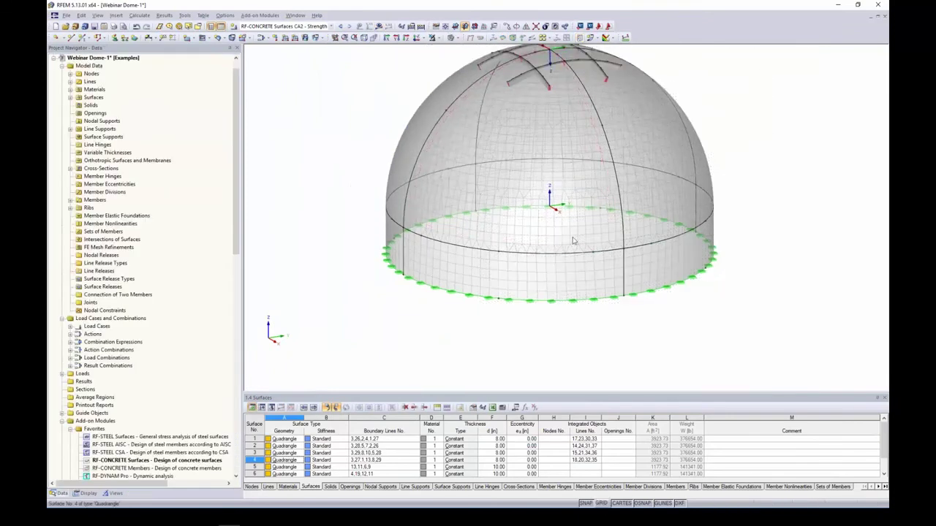
middle_click_drag(574, 241, 511, 265)
double_click(139, 460)
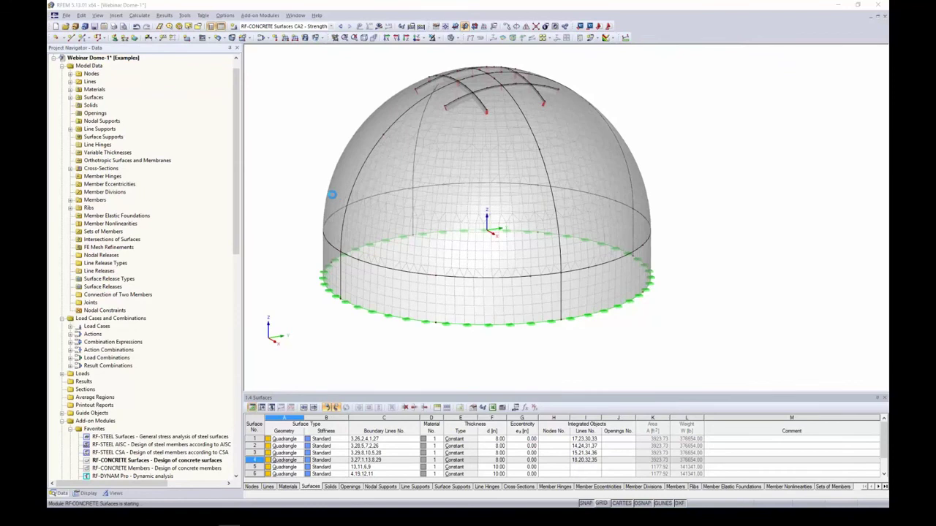
Copy the case CA2 - Strength & Service - Manual to a new case 3 described as Deflection
left_click(235, 99)
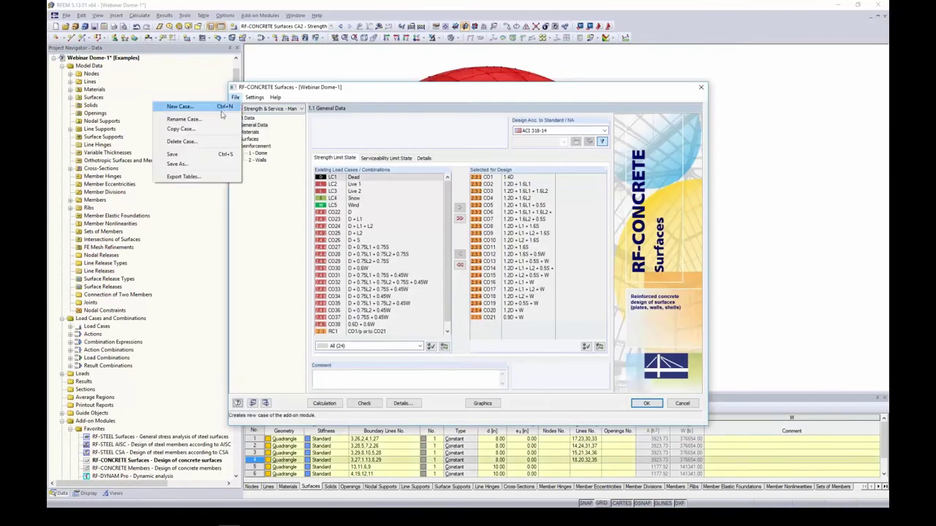
left_click(211, 130)
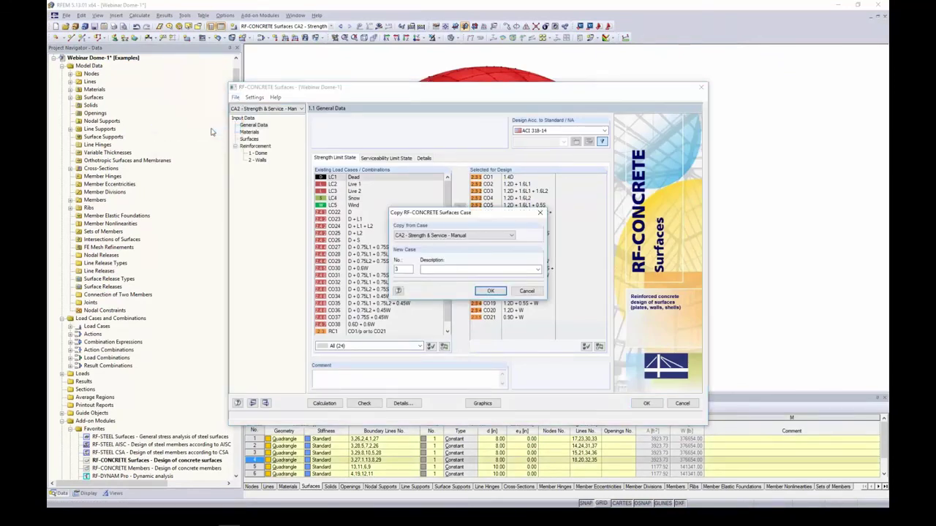
left_click(441, 269)
type("Deflection")
left_click(491, 290)
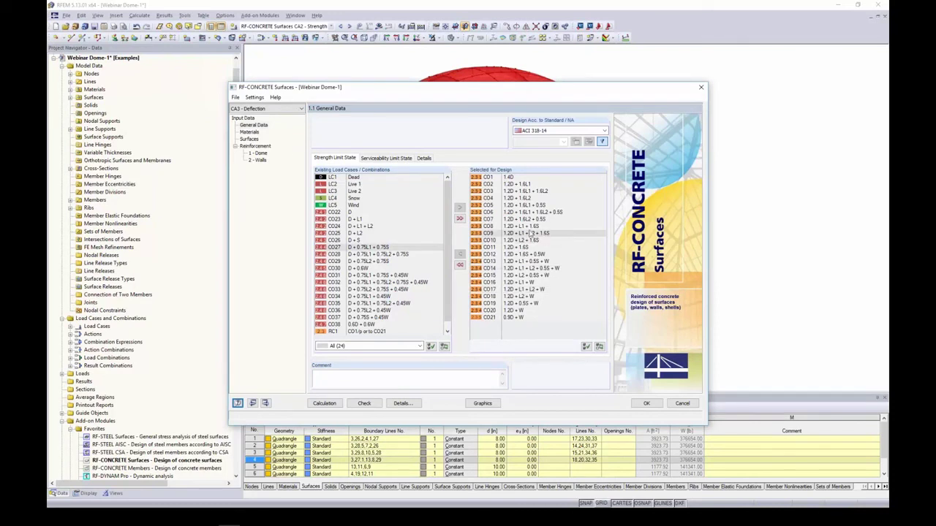
Enable deflection design with RF-CONCRETE Deflect in the analytical serviceability settings, considering long-term deflection over 60 months and tension stiffening
left_click(388, 159)
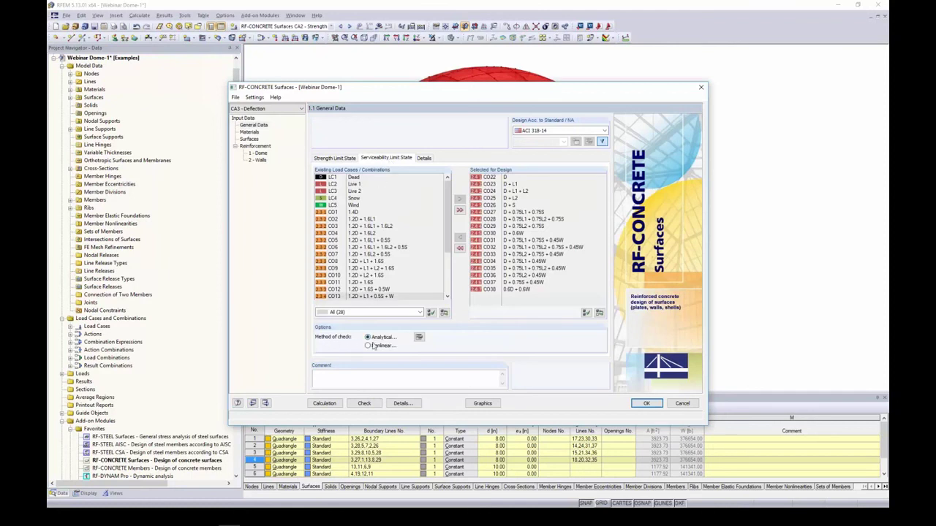
left_click(419, 337)
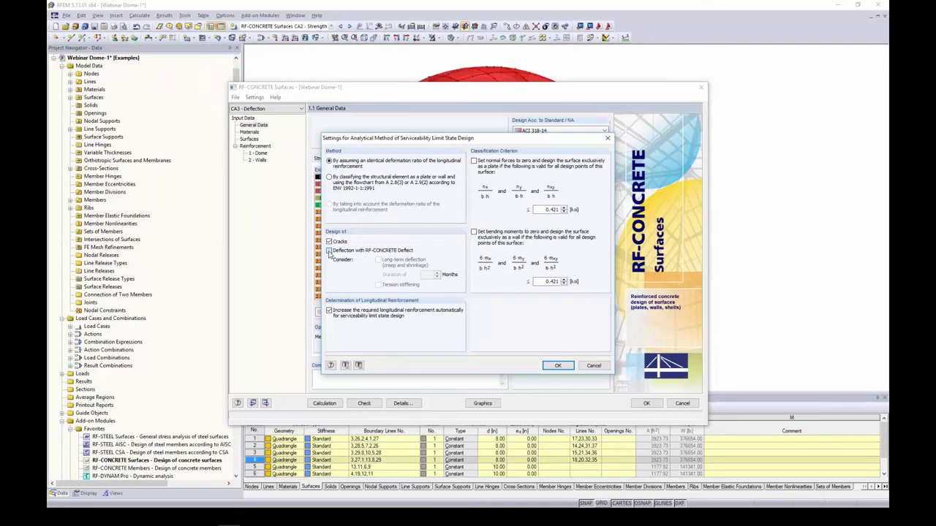
left_click(329, 250)
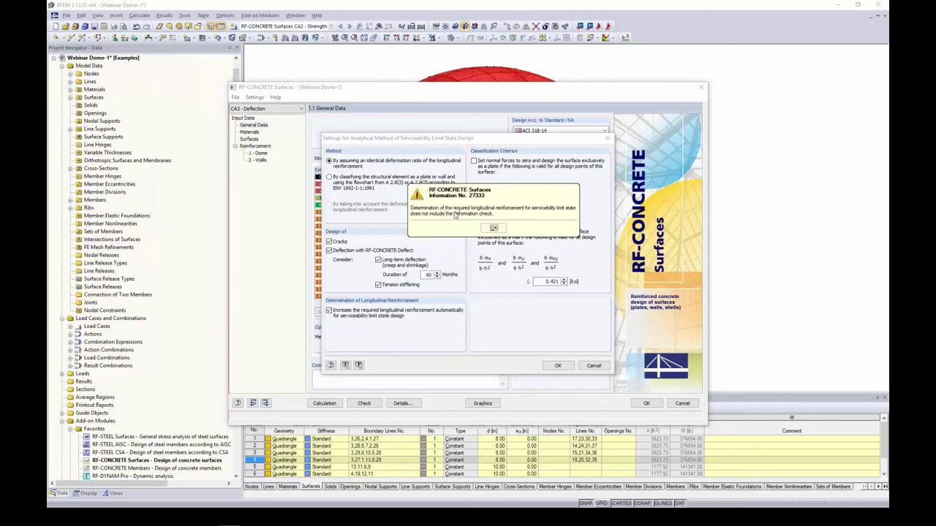
left_click(493, 228)
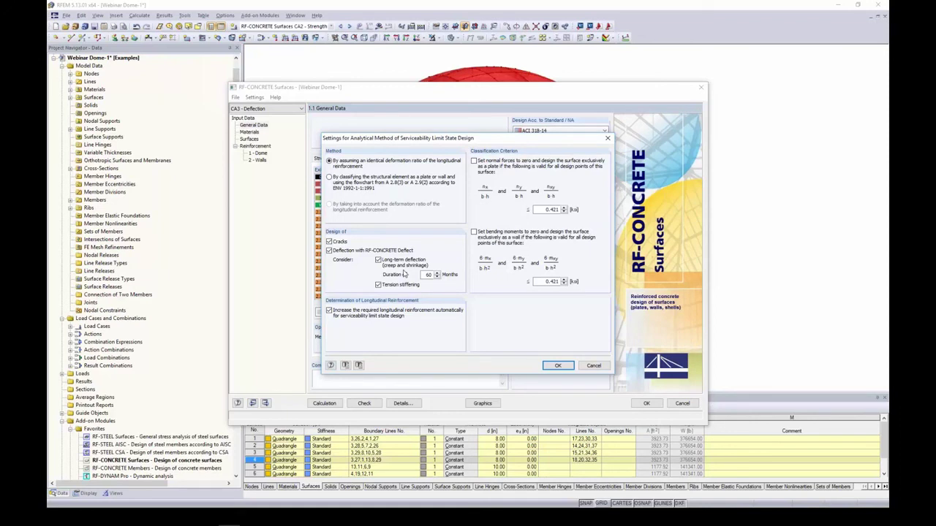
double_click(427, 275)
left_click(429, 275)
left_click(378, 285)
left_click(378, 285)
left_click(558, 365)
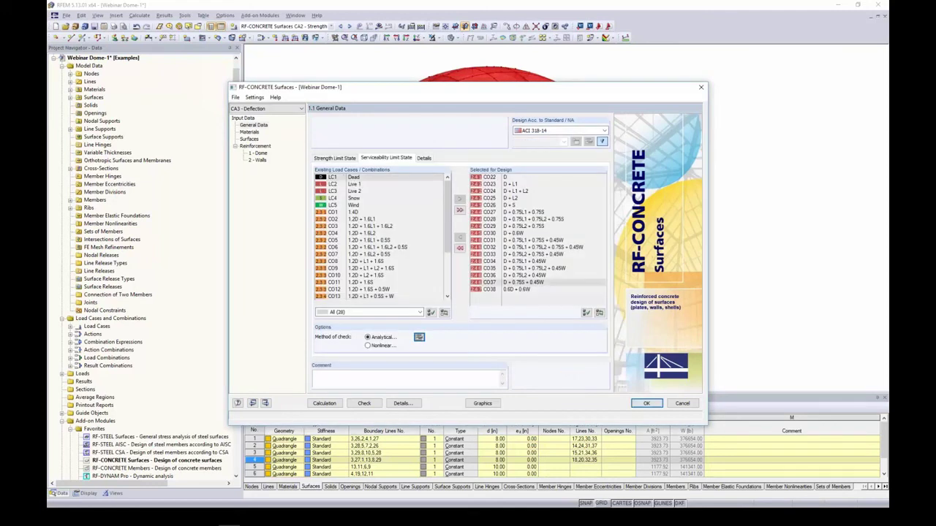
Examine the deformation limit criteria for surfaces 1-8, trying the maximum boundary line and user-defined relative options and viewing the reference boundary line definition
left_click(250, 139)
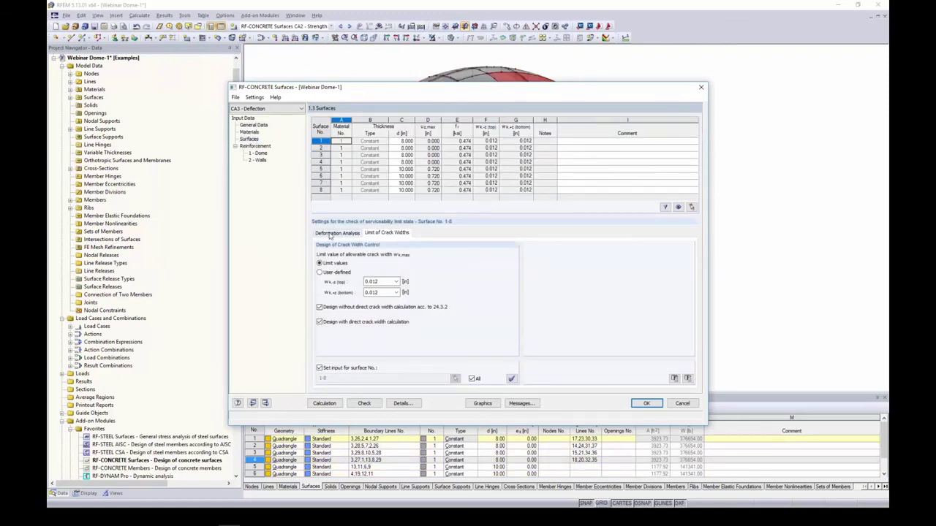
left_click(333, 234)
left_click(377, 234)
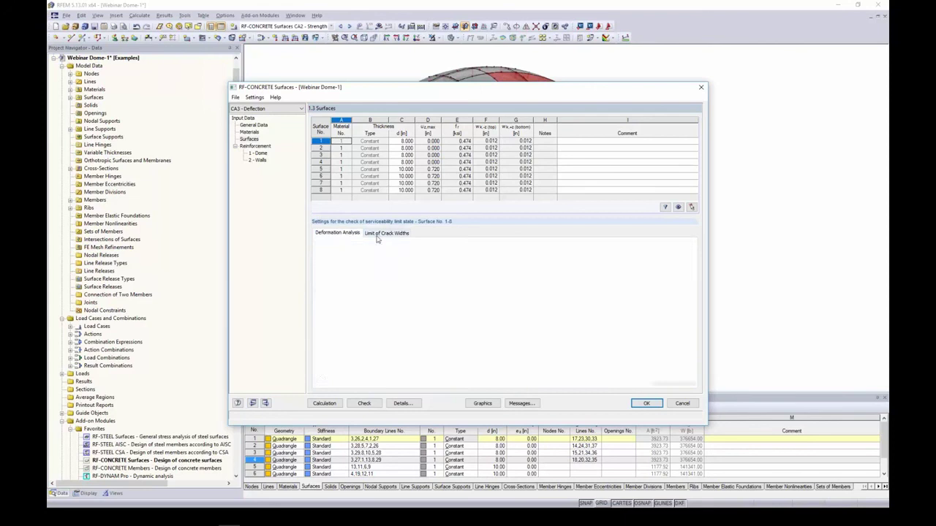
left_click(338, 234)
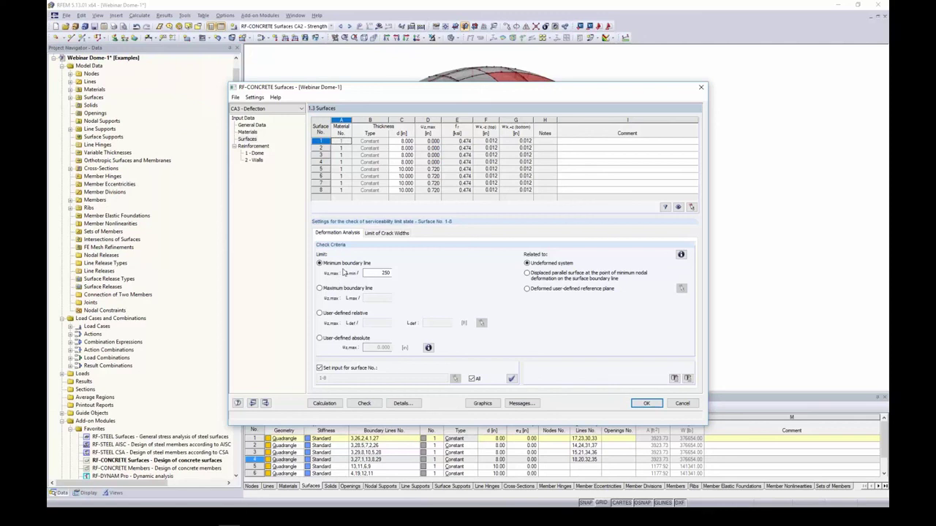
left_click(321, 289)
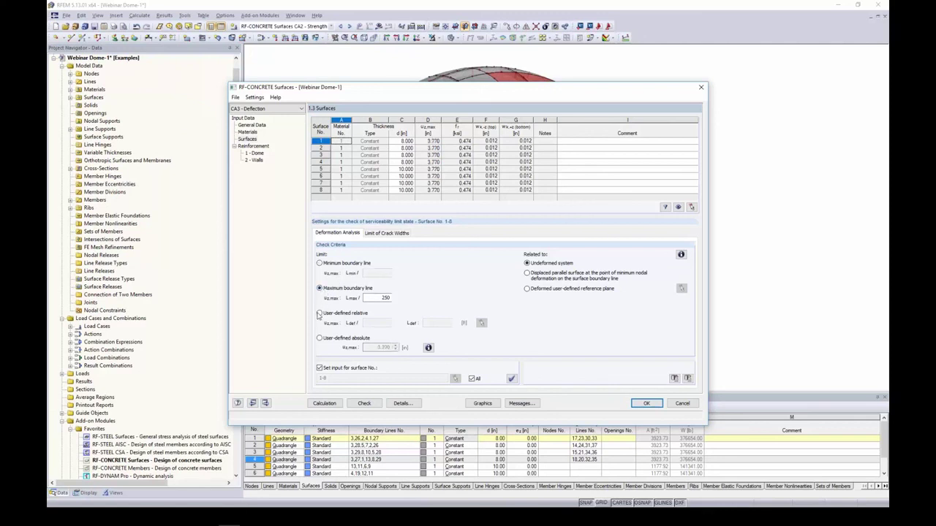
left_click(319, 313)
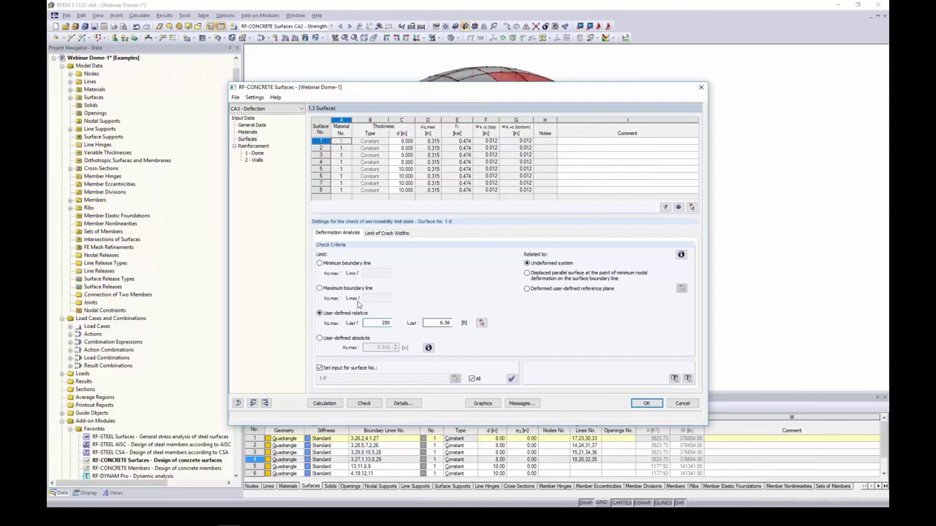
left_click(382, 322)
left_click(428, 347)
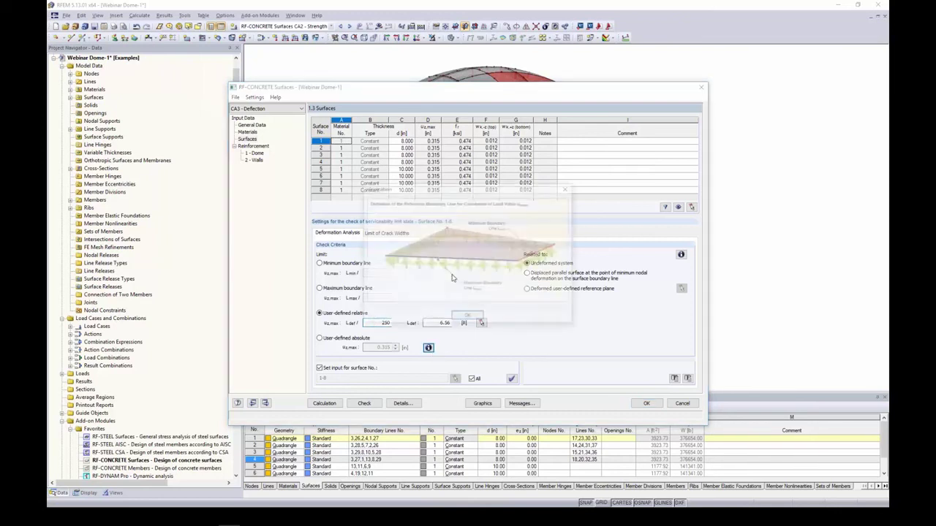
left_click_drag(459, 191, 500, 185)
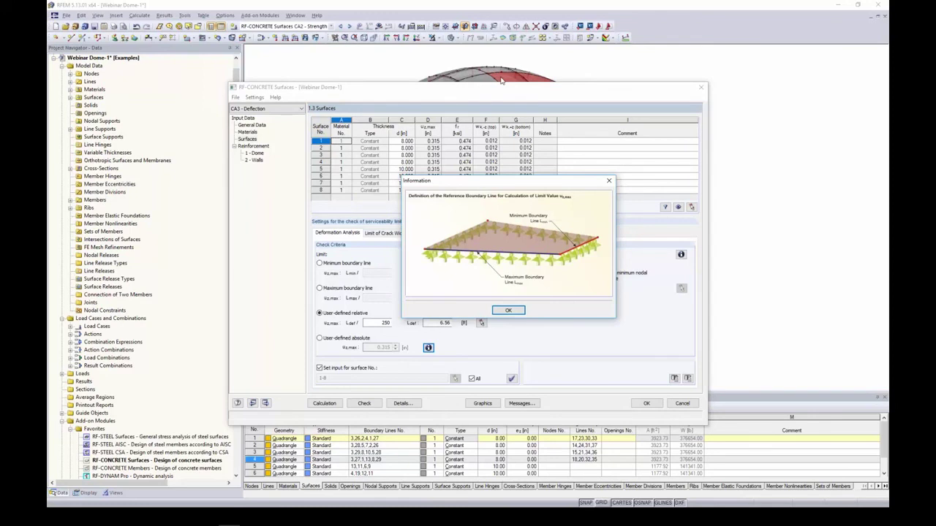
left_click(610, 182)
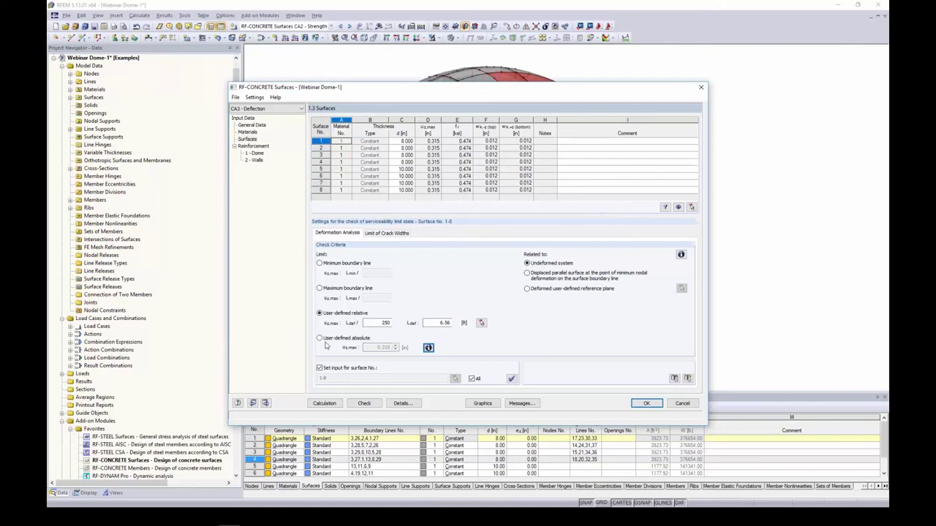
Set a user-defined absolute deformation limit of 1.0 in for all surfaces, related to the undeformed system, after viewing the reference options' explanation
left_click(320, 340)
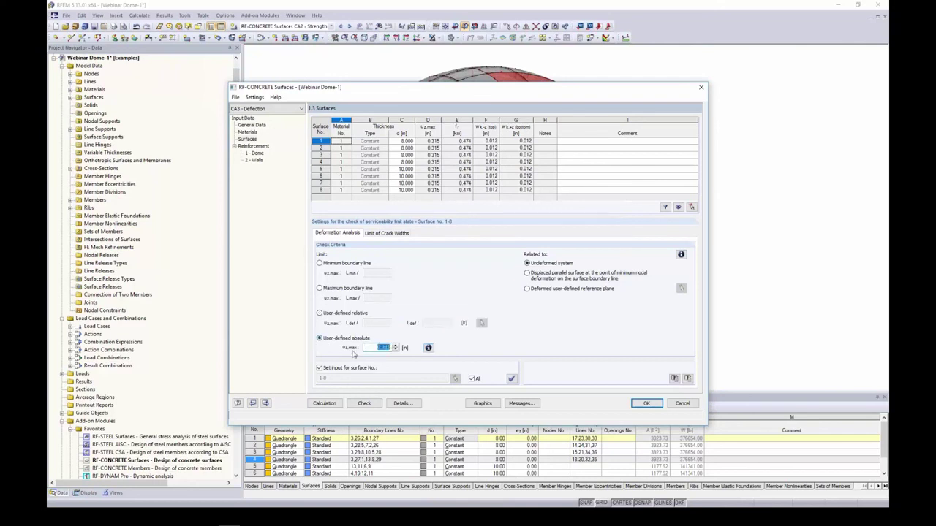
type("1.0")
left_click(527, 273)
left_click(681, 255)
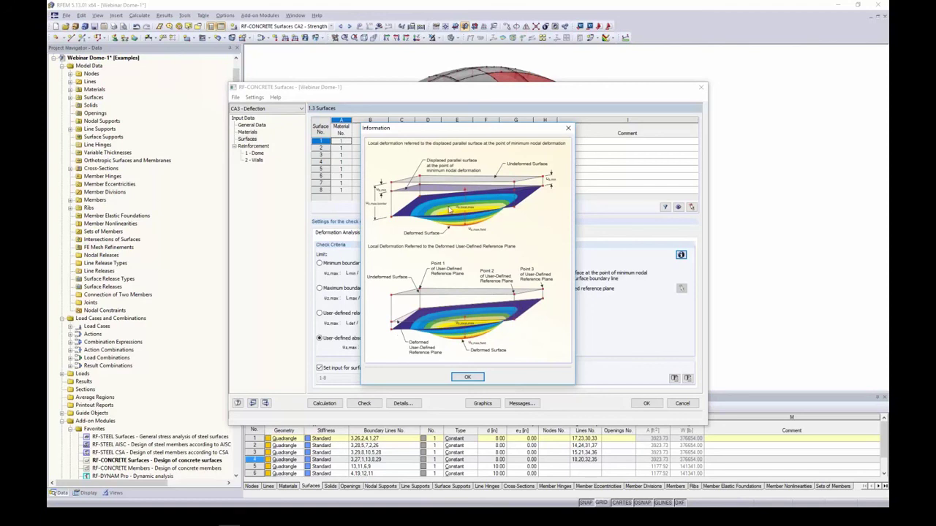
left_click(467, 376)
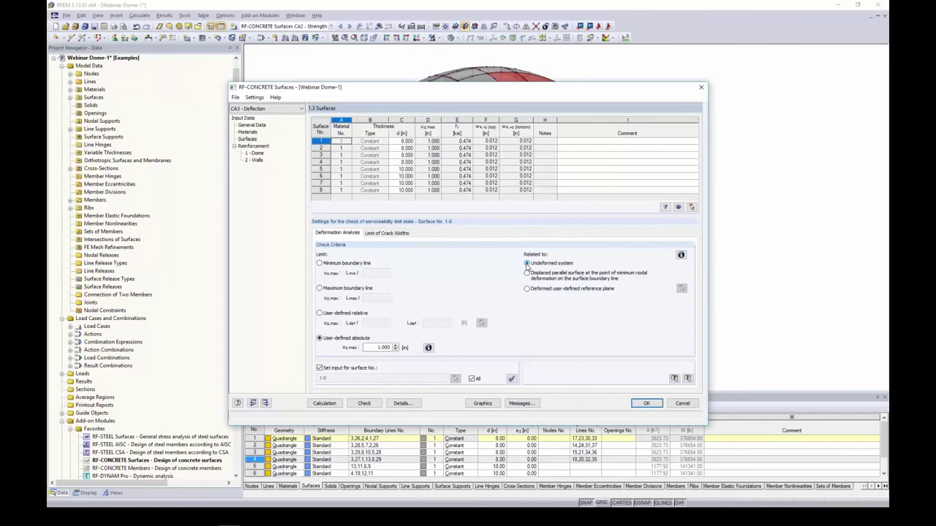
Check the dome group's provided longitudinal reinforcement and accept the Deflection case settings
left_click(257, 154)
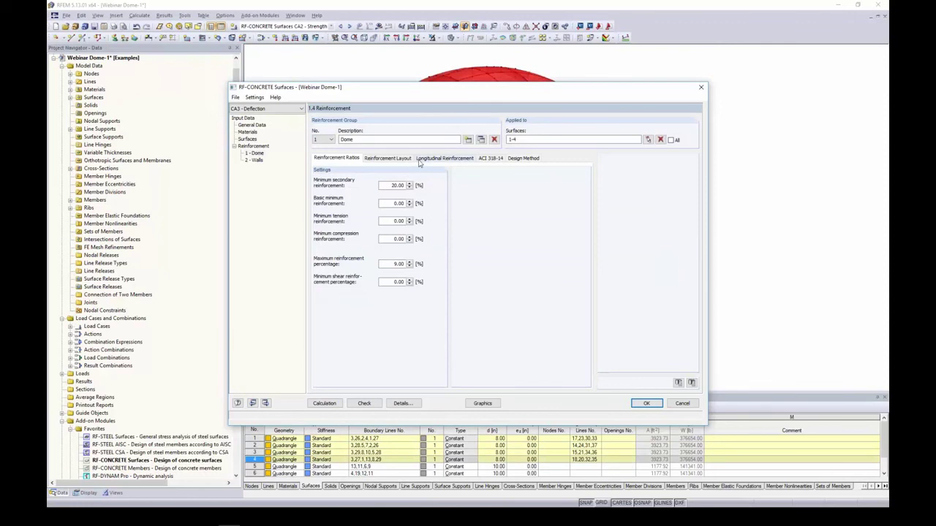
left_click(442, 158)
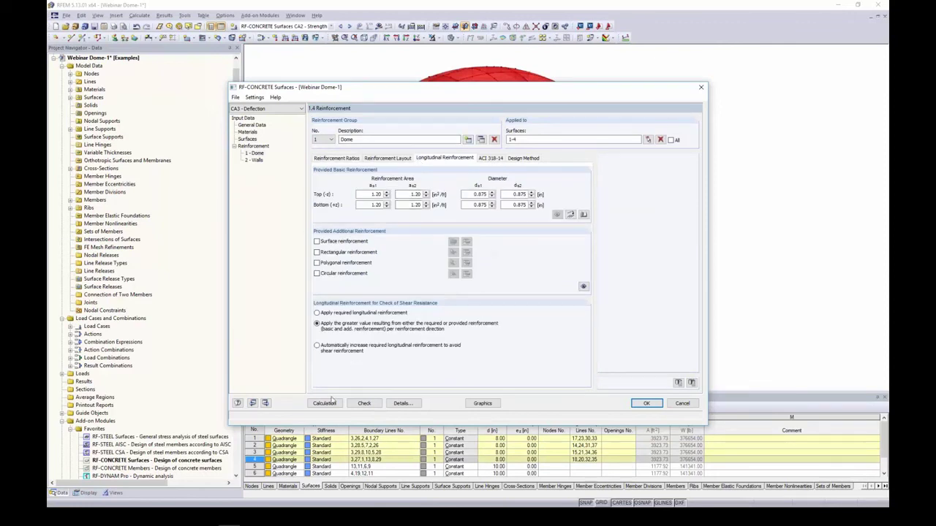
left_click(645, 403)
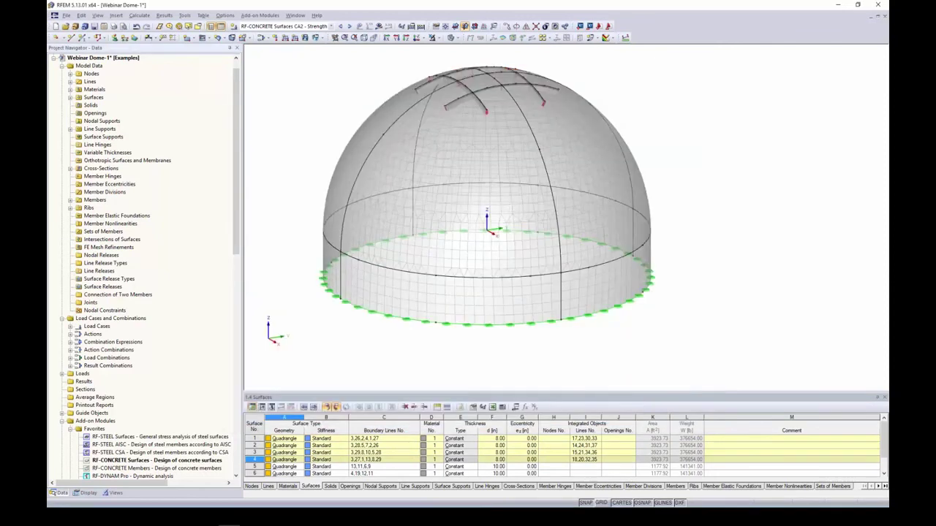
Switch to the Webinar Tank 3 model and open case CA4 - Deflection's serviceability design results by surface
left_click(295, 14)
left_click(329, 128)
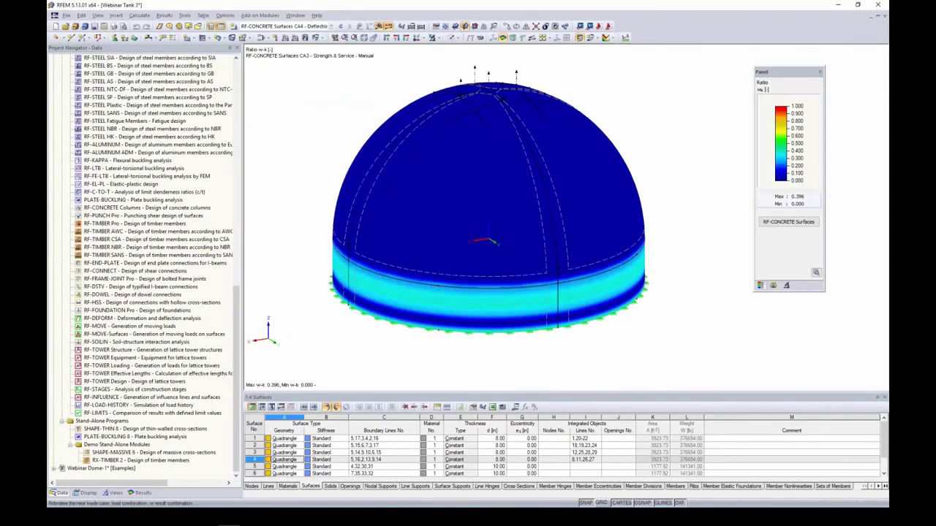
left_click(789, 221)
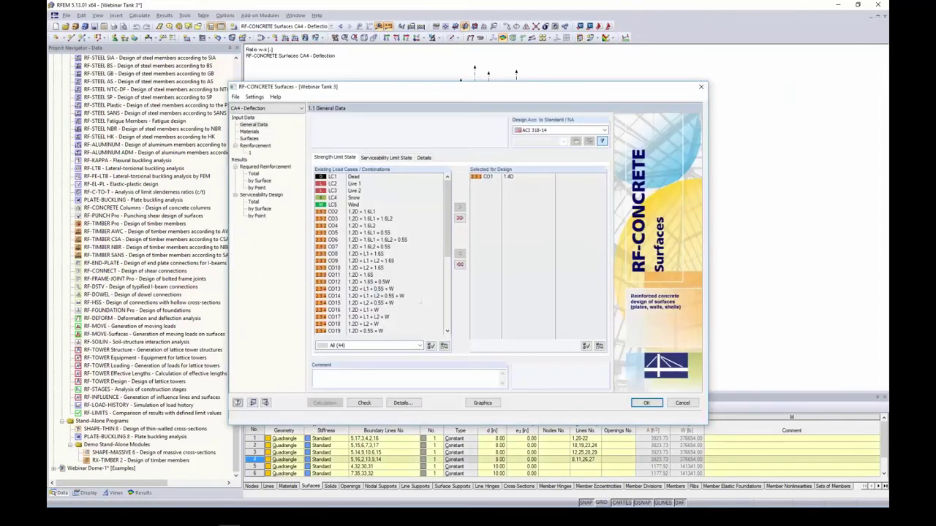
left_click(260, 209)
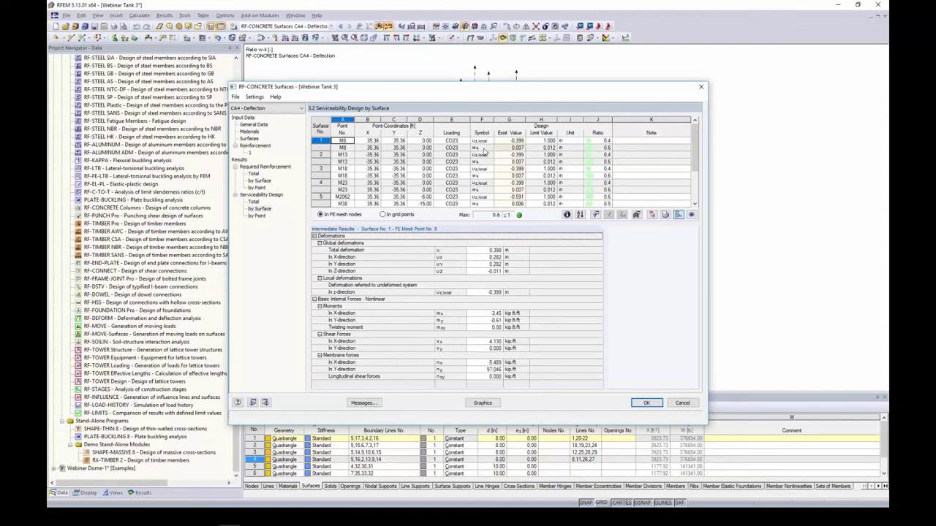
Examine the local deformation and crack width rows for the dome surfaces, locating each governing point on the model
left_click(484, 143)
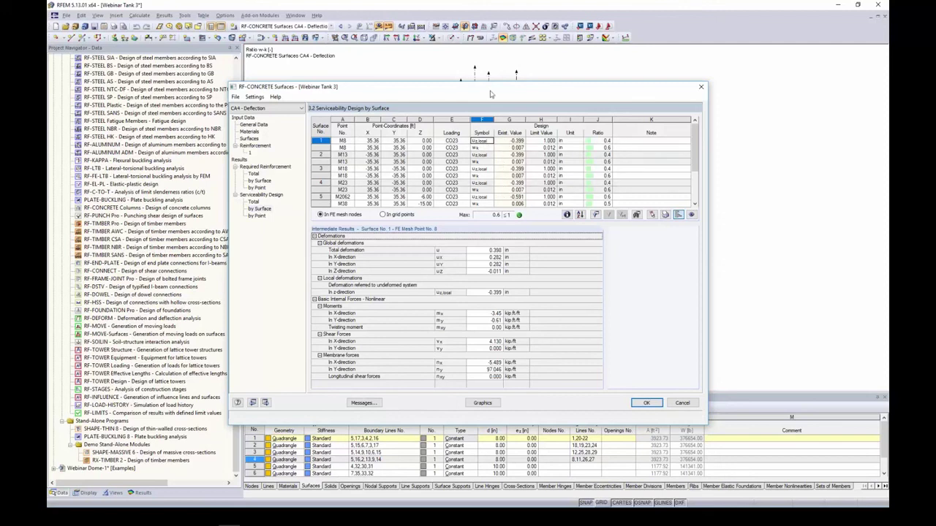
left_click_drag(490, 94, 481, 283)
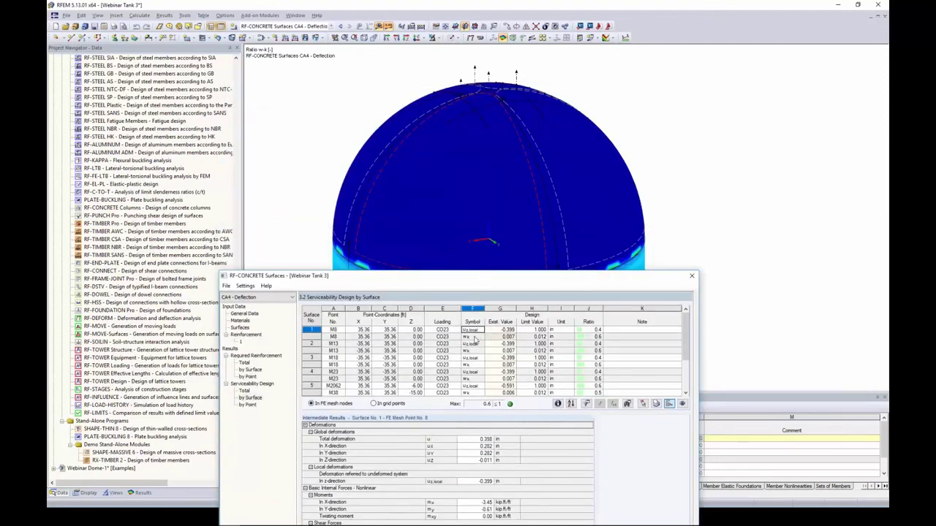
key("Down")
key("Down")
key("Down")
key("Down")
key("Down")
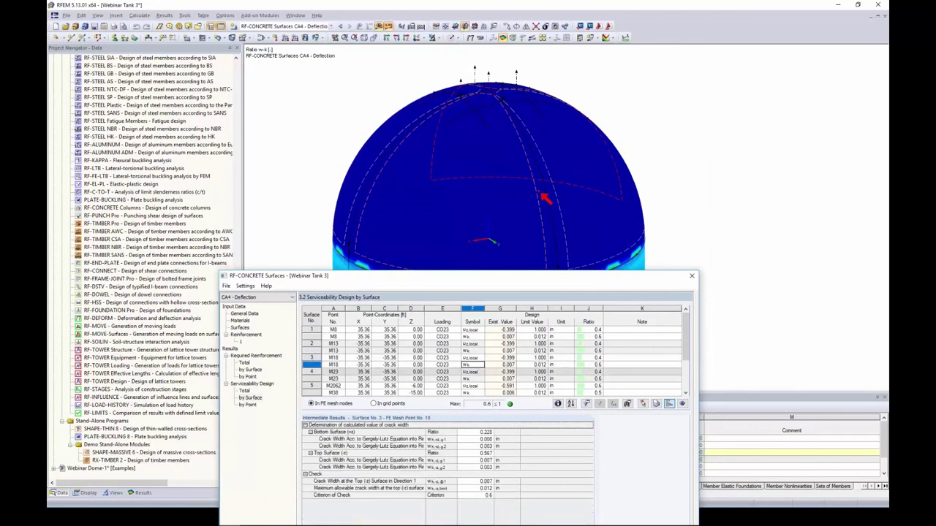
key("Down")
left_click_drag(472, 281, 476, 346)
left_click(473, 446)
left_click(473, 431)
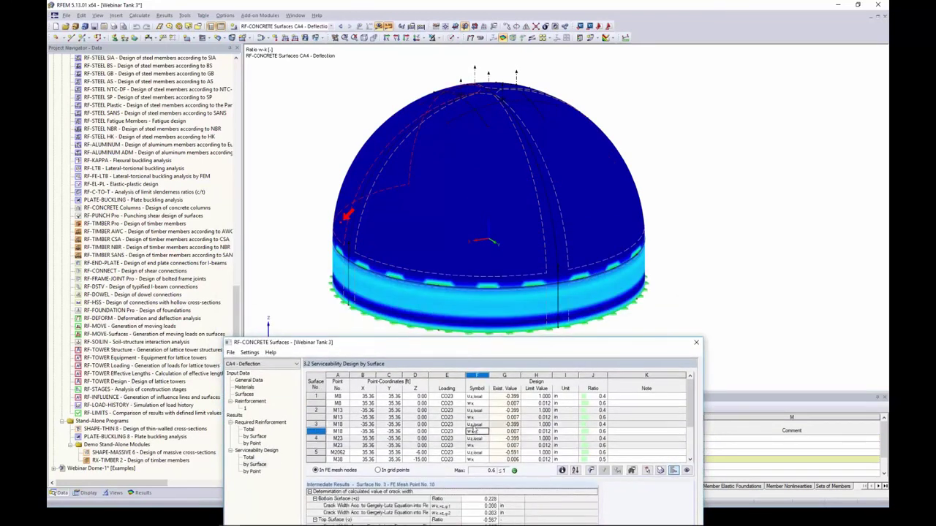
left_click(474, 424)
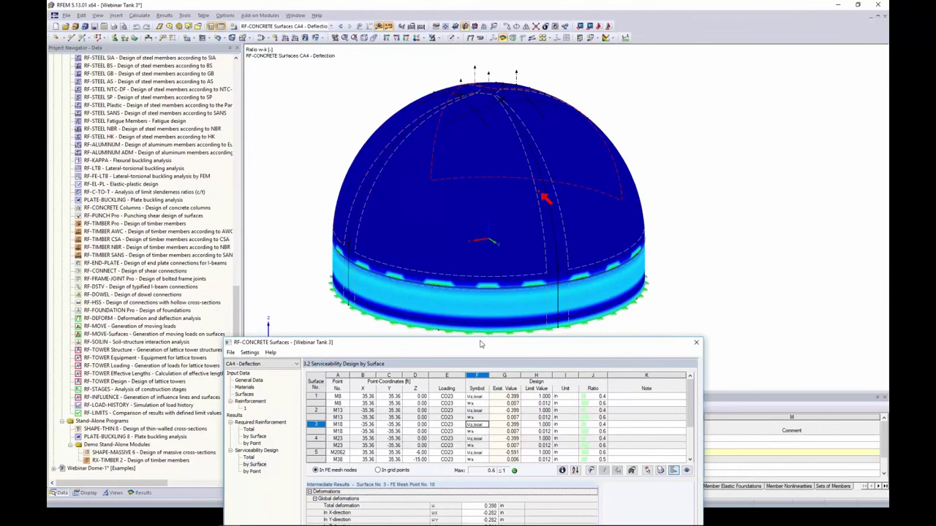
Check surface 1's local deformation against its limit value and plot the uz,local ratio on the model
left_click_drag(481, 344, 484, 108)
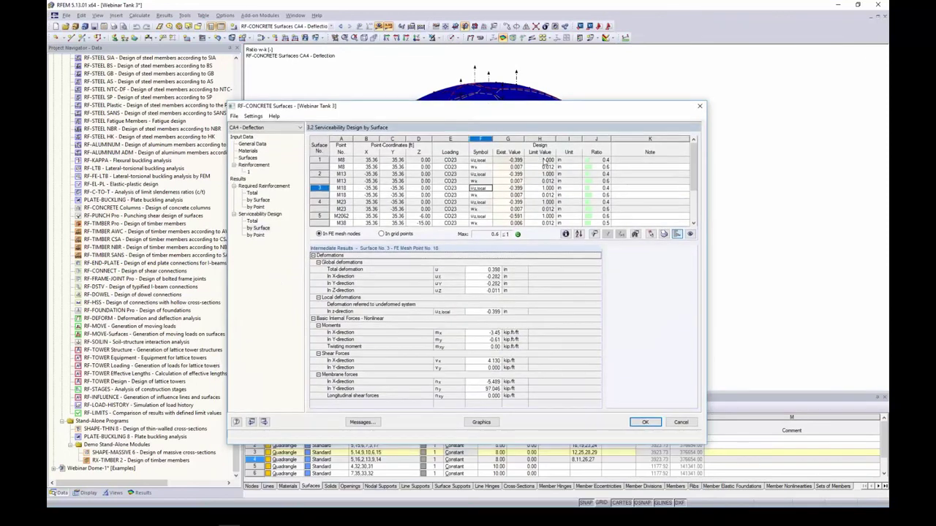
left_click(544, 160)
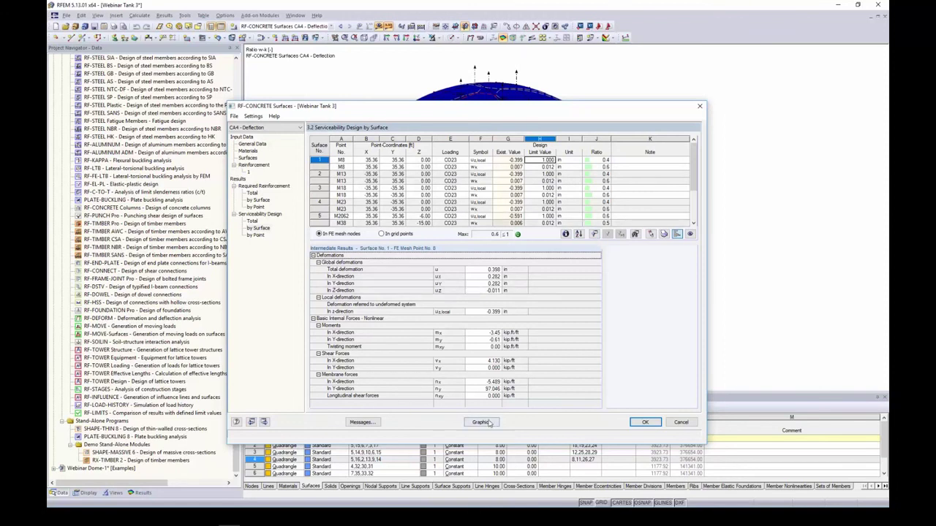
left_click(480, 422)
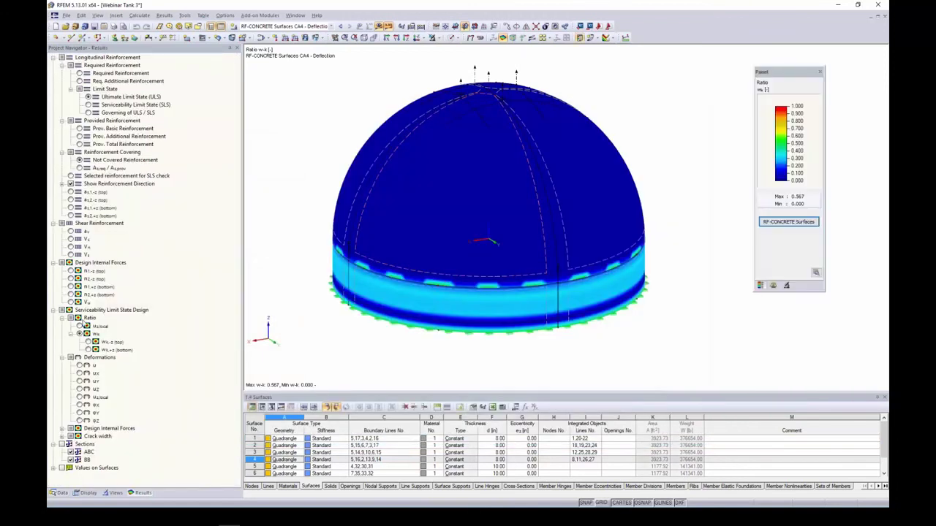
left_click(86, 326)
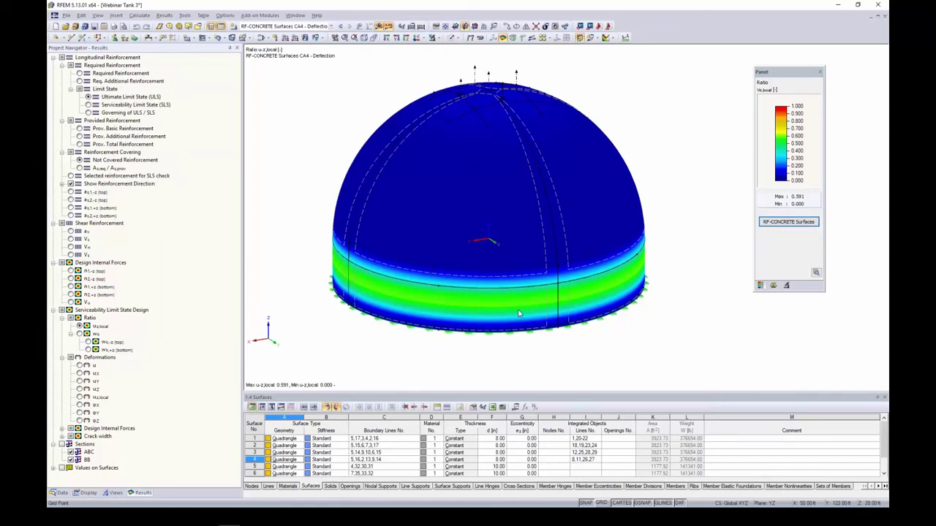
Switch to the Concrete Dome Webinar slide show in PowerPoint
key("super+Tab")
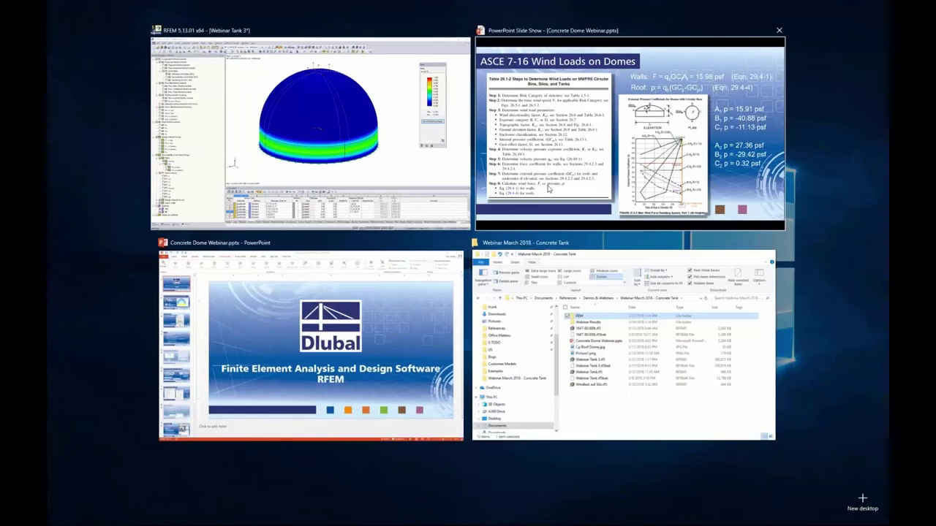
left_click(548, 188)
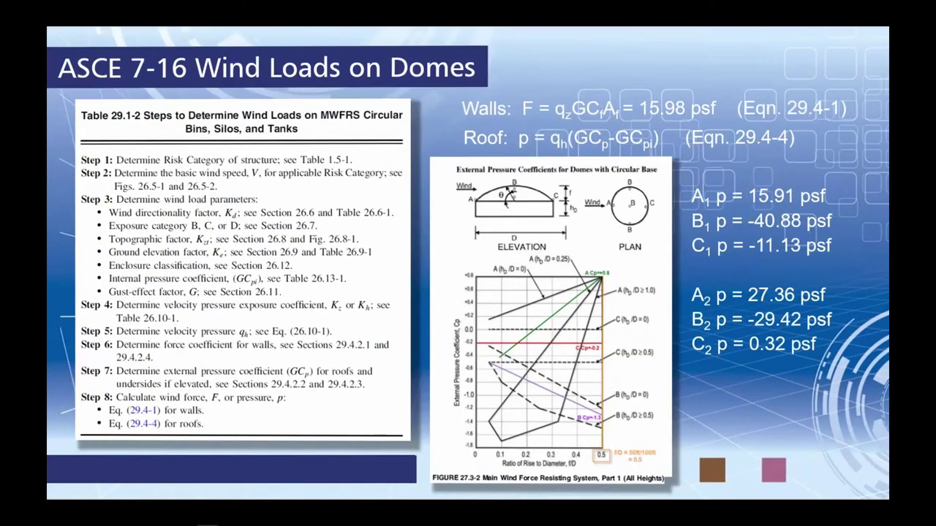